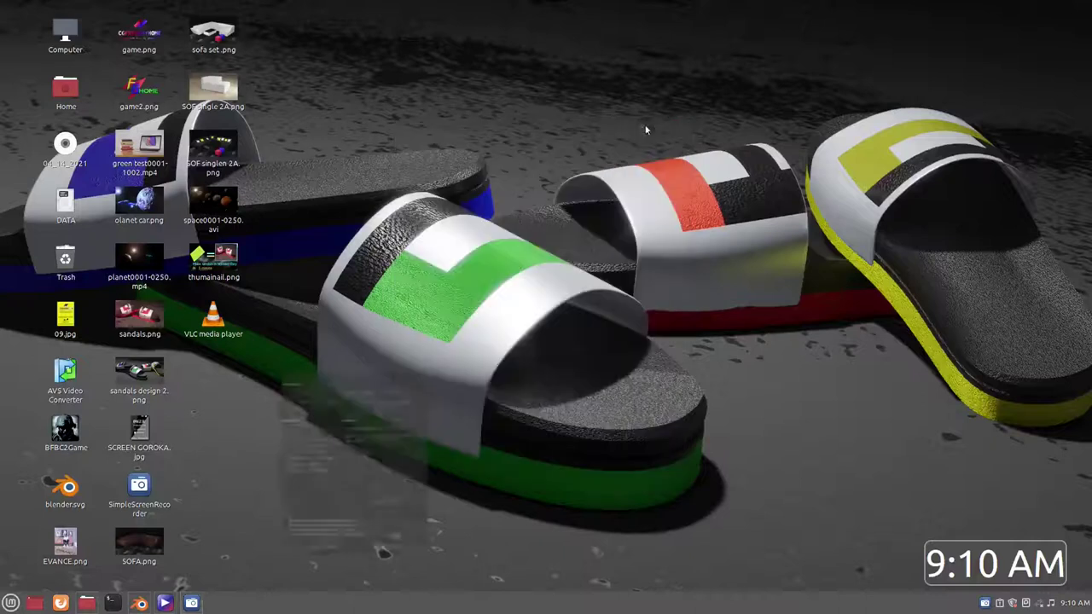
Step: From top view, cut two lengthwise edge loops into the long plane
left_click(141, 604)
key("KP_7")
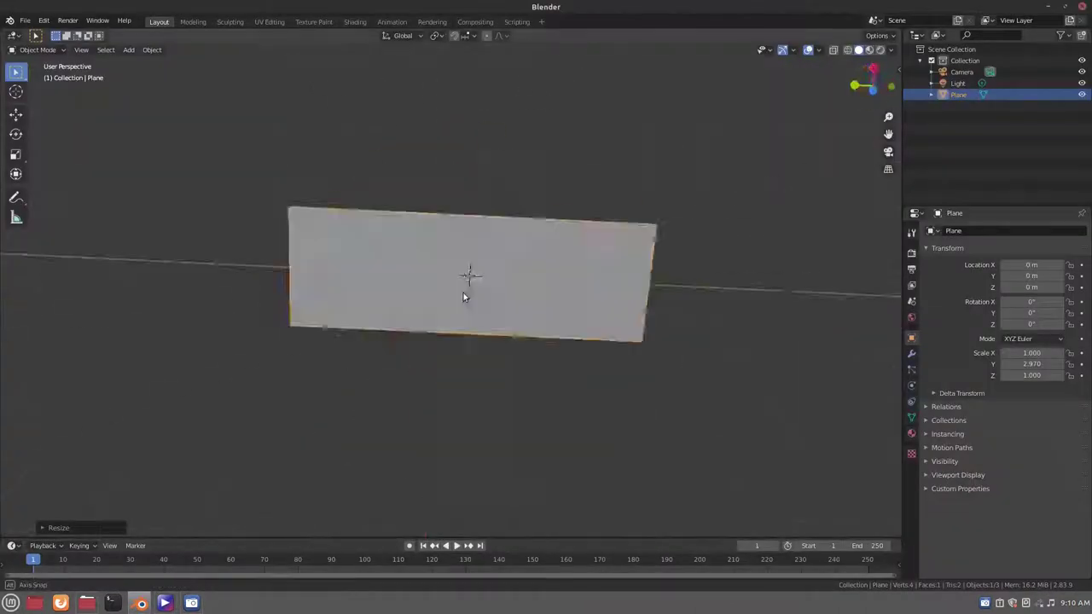
scroll(534, 275, "up", 1)
key("Tab")
key("ctrl+r")
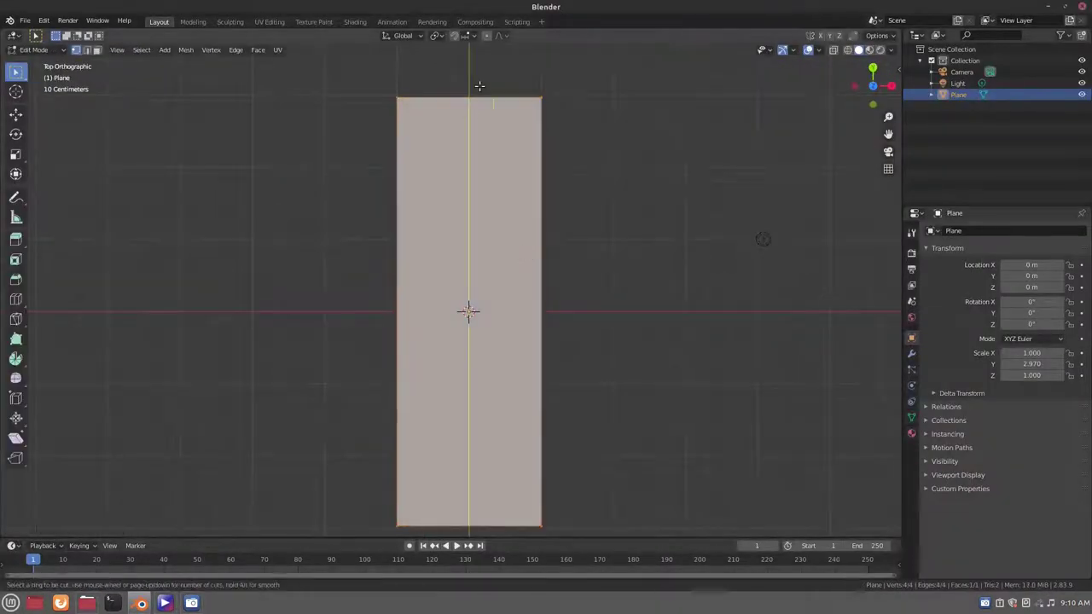
scroll(480, 87, "up", 1)
left_click(480, 86)
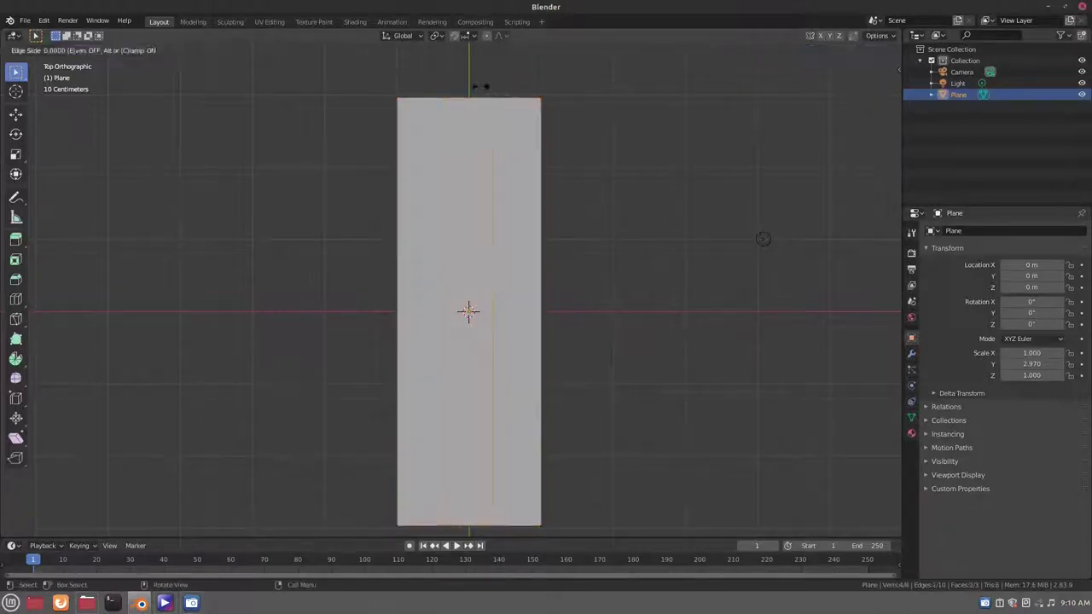
Step: Pull the end vertices inward along Y to taper the plane's bottom end, then leave Edit Mode
scroll(481, 412, "down", 2)
key("g")
key("y")
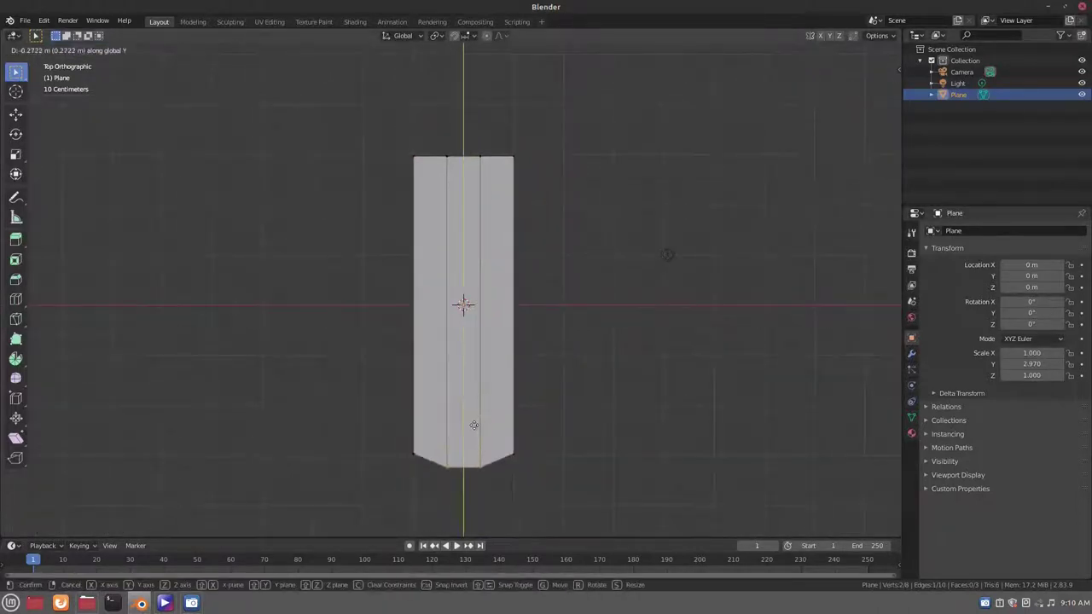
left_click(472, 426)
mouse_move(503, 395)
middle_mouse_down()
mouse_move(441, 383)
mouse_move(427, 317)
middle_mouse_up()
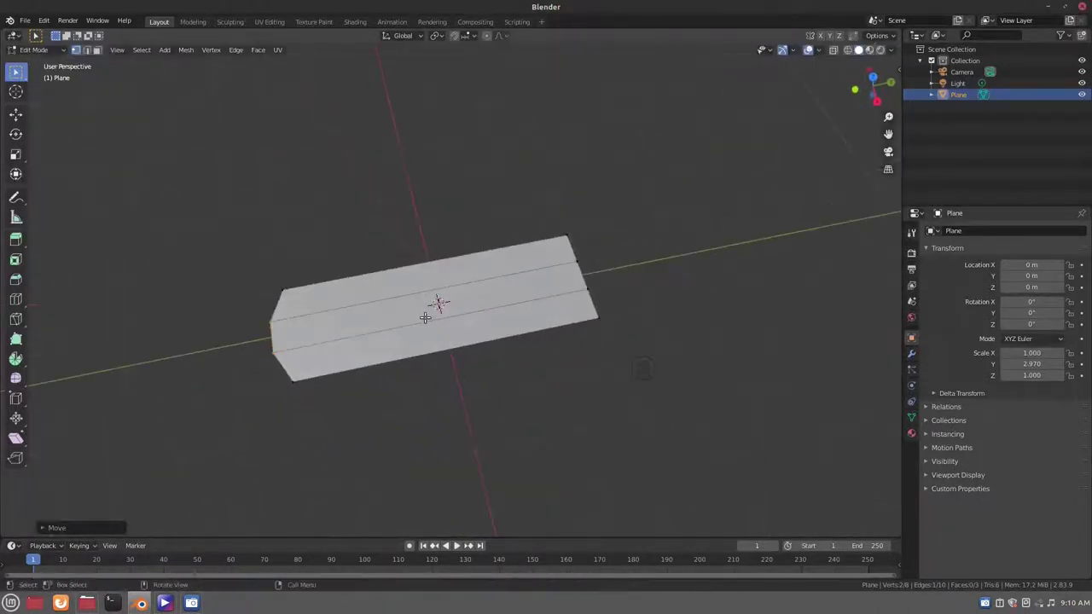
key("shift+a")
key("Escape")
key("Tab")
Step: Add a circle, shrink it and extrude its edge into a small cylindrical button
key("shift+a")
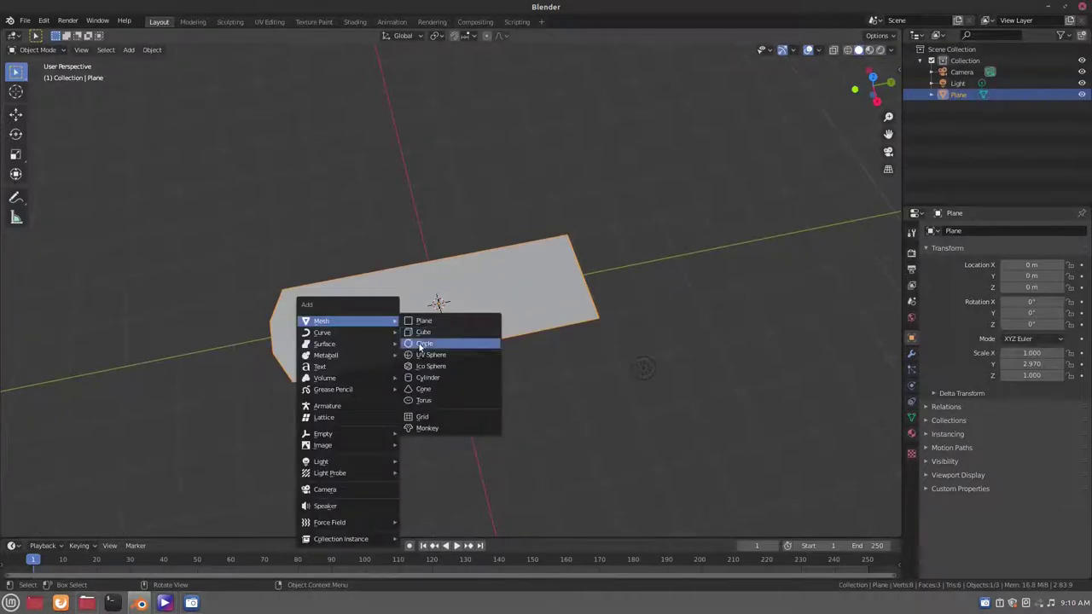
left_click(416, 342)
key("Tab")
key("s")
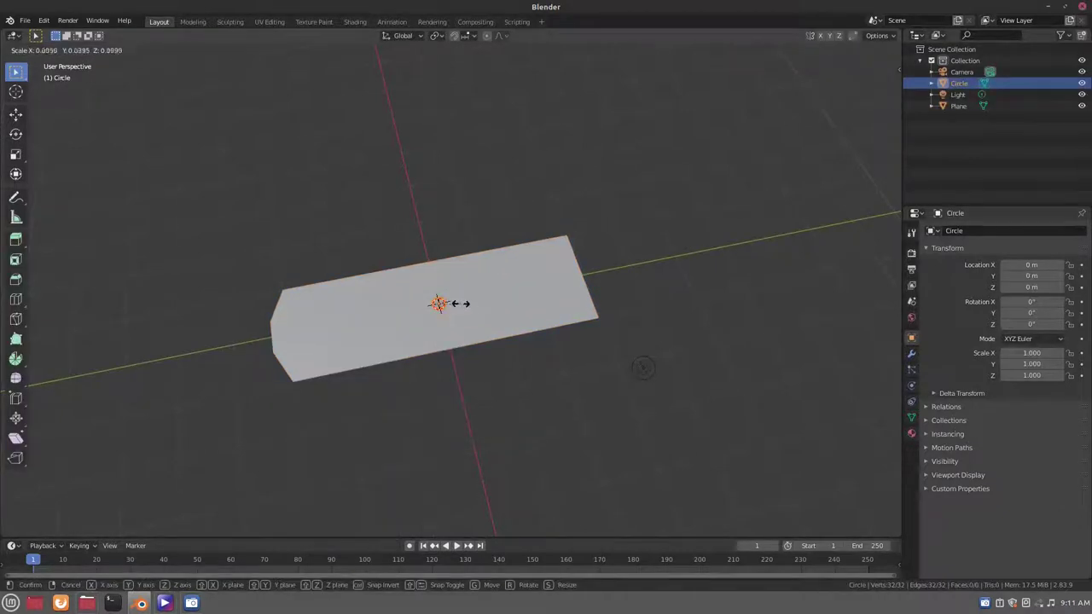
left_click(461, 303)
mouse_move(460, 304)
middle_mouse_down()
mouse_move(451, 329)
mouse_move(476, 340)
middle_mouse_up()
key("e")
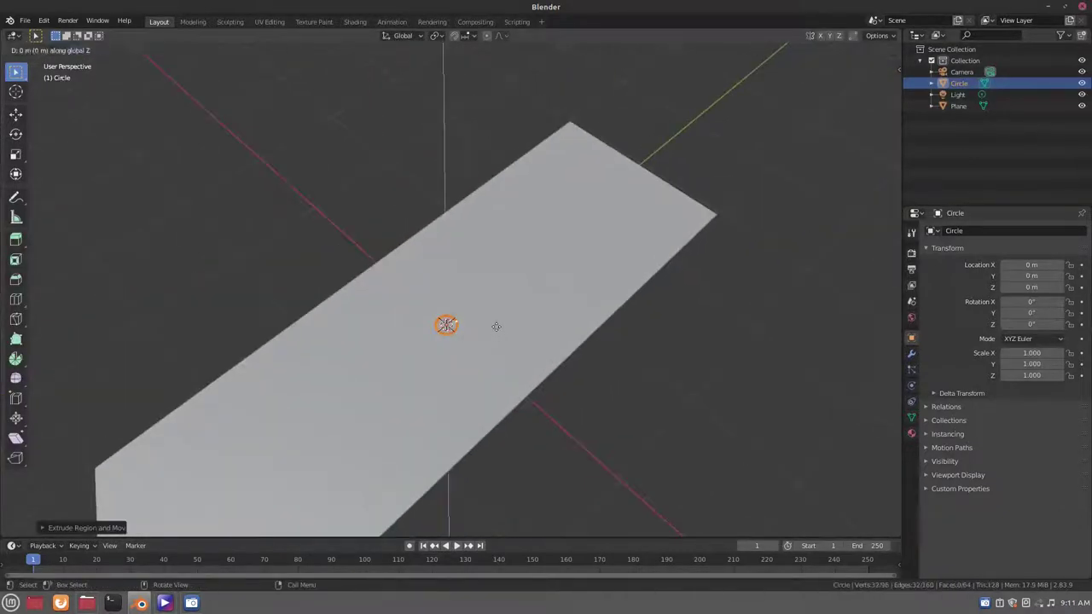
right_click(496, 330)
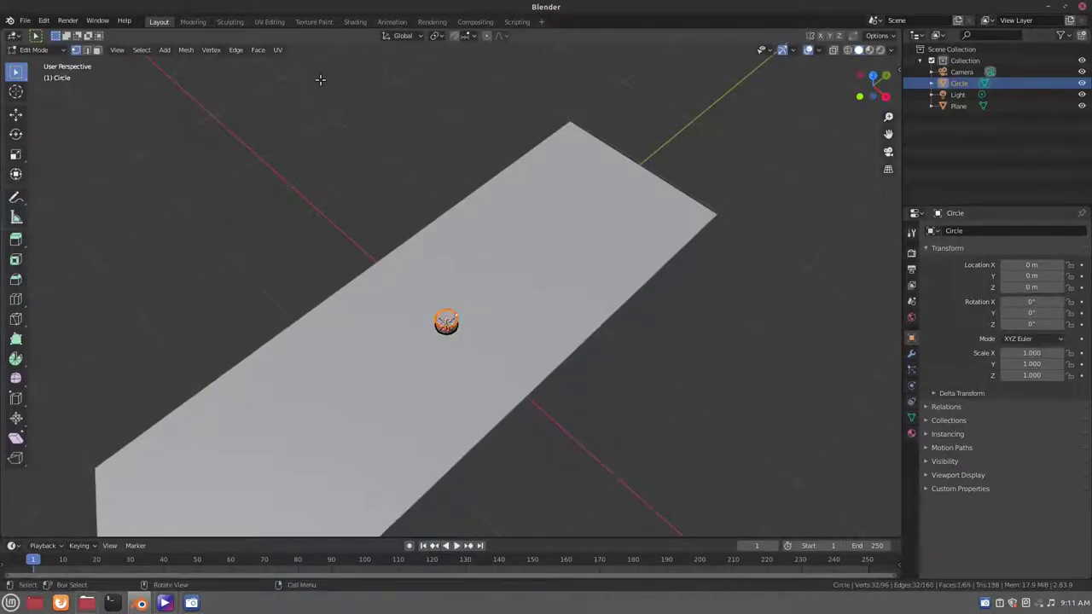
key("Tab")
Step: Set viewport shading colour to Random and add a scaled-down cube
left_click(891, 49)
left_click(893, 202)
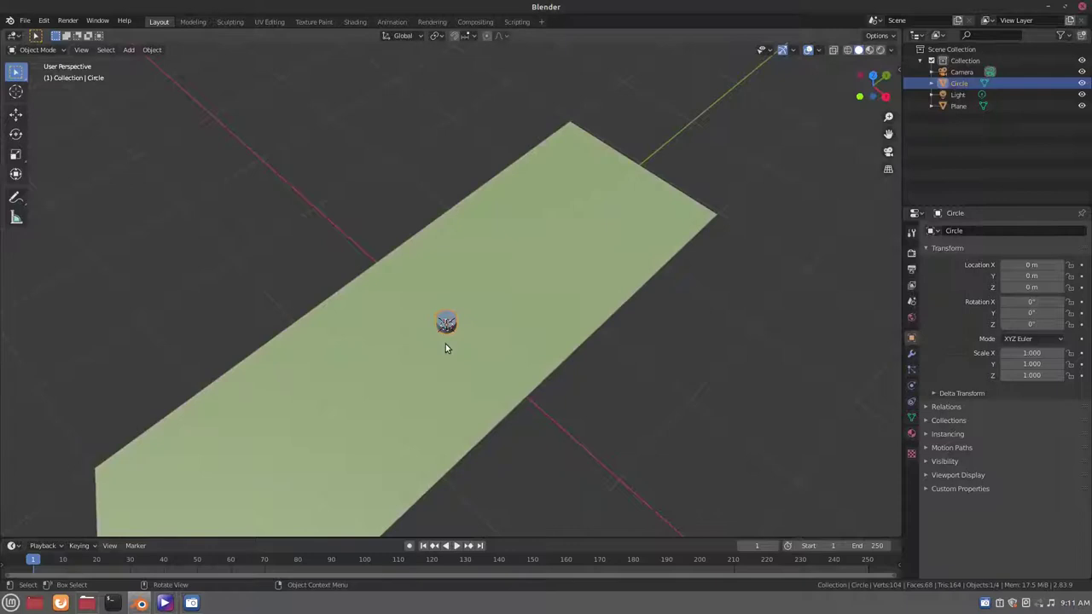
key("shift+a")
mouse_move(543, 386)
left_click(525, 351)
key("s")
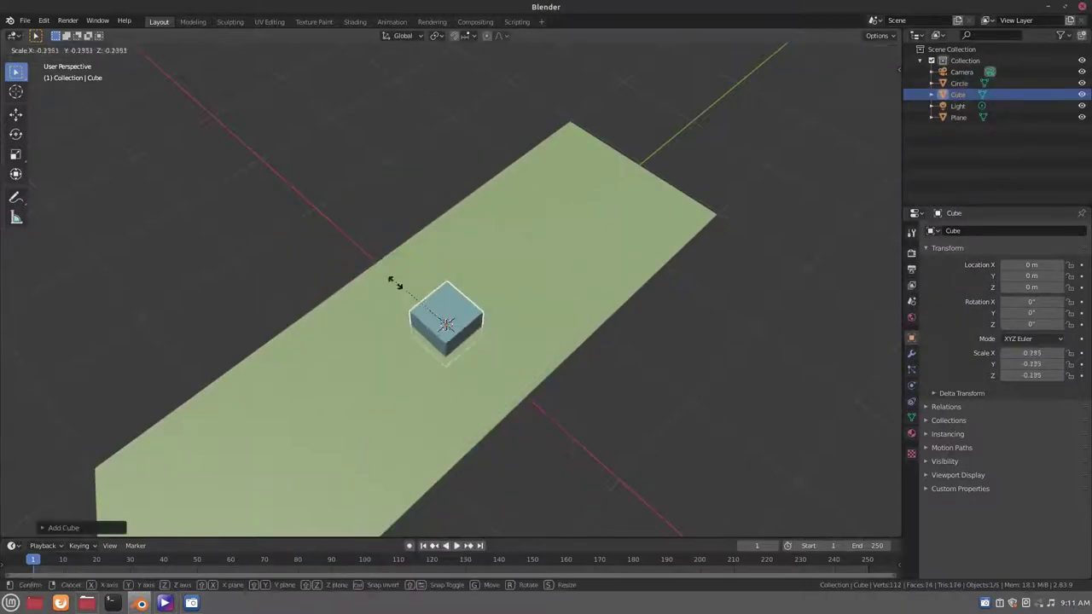
left_click(433, 303)
Step: Stretch the cube along Y and move it into place as a long thin bar
key("s")
key("y")
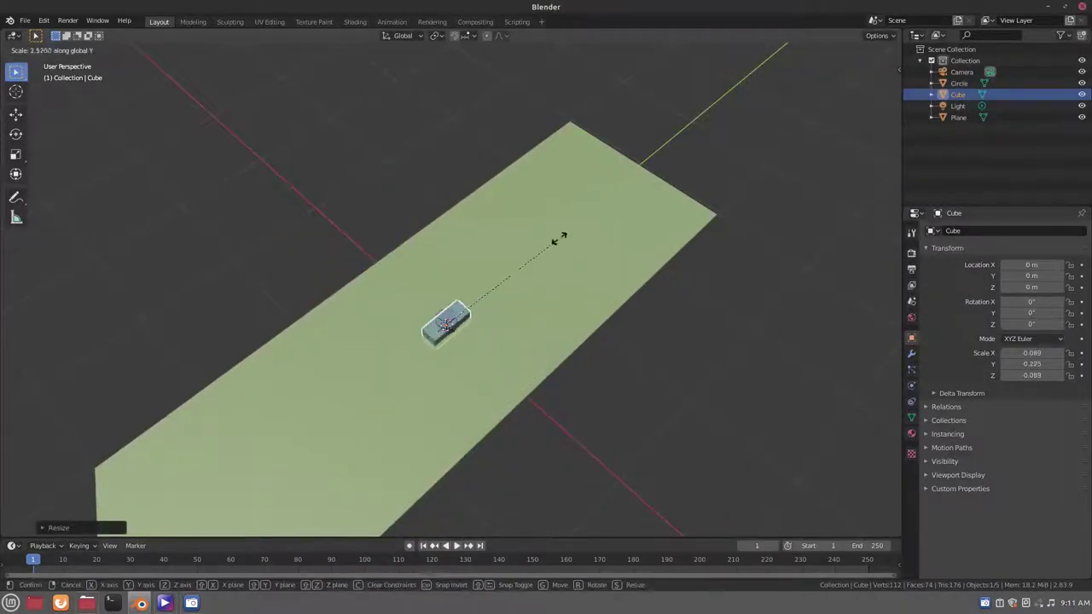
left_click(592, 197)
key("g")
key("x")
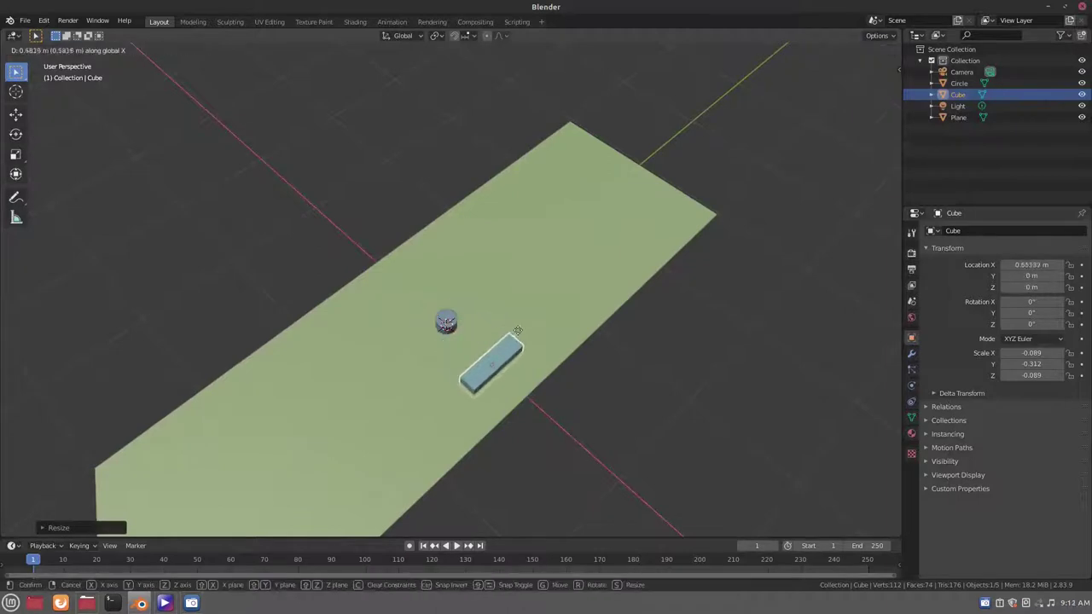
left_click(517, 346)
key("g")
key("x")
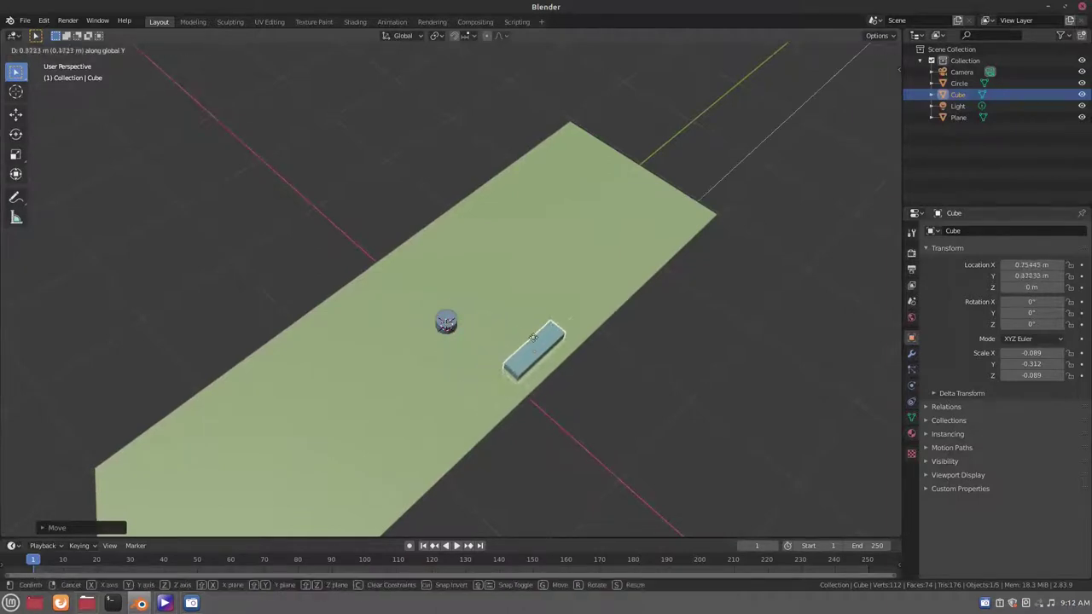
left_click(535, 339)
Step: Duplicate the bar's geometry across X to form the second bar, then duplicate the small circle
key("Tab")
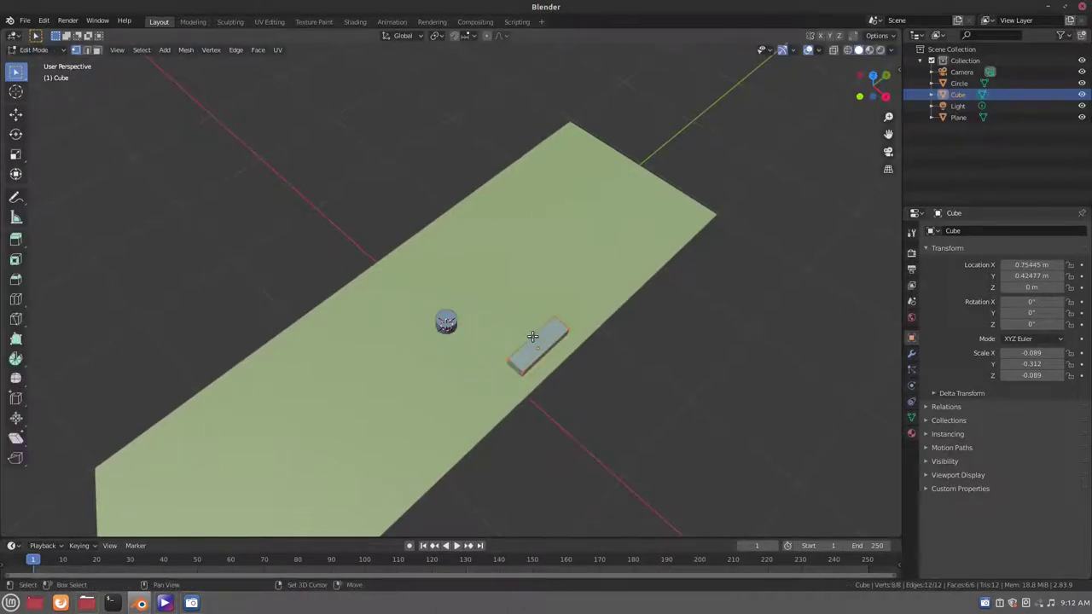
key("shift+d")
key("x")
left_click(414, 247)
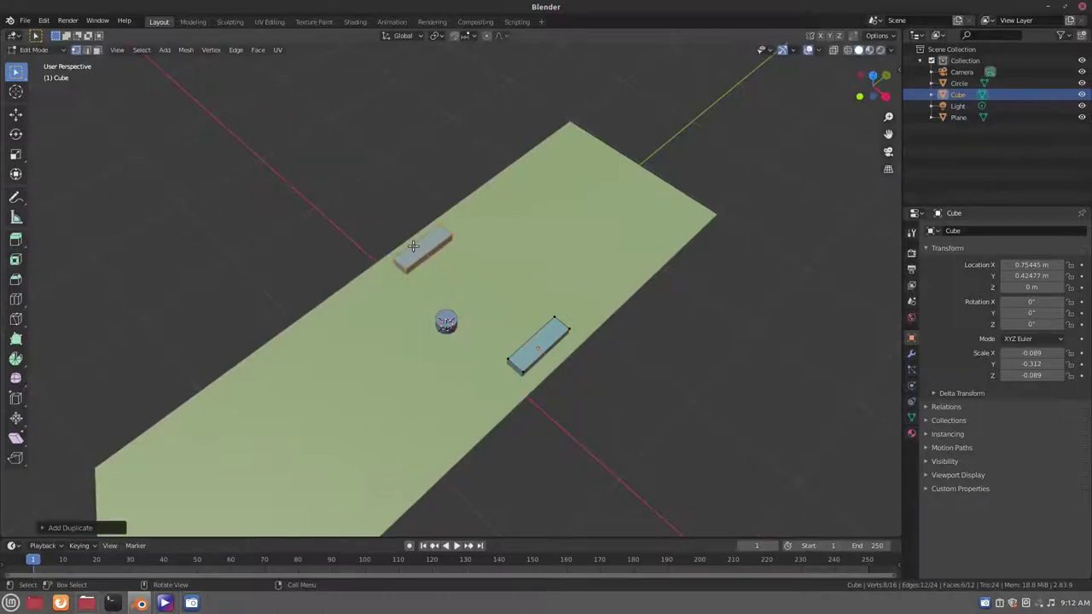
key("Tab")
mouse_move(414, 247)
middle_mouse_down()
mouse_move(312, 371)
mouse_move(445, 325)
middle_mouse_up()
left_click(445, 324)
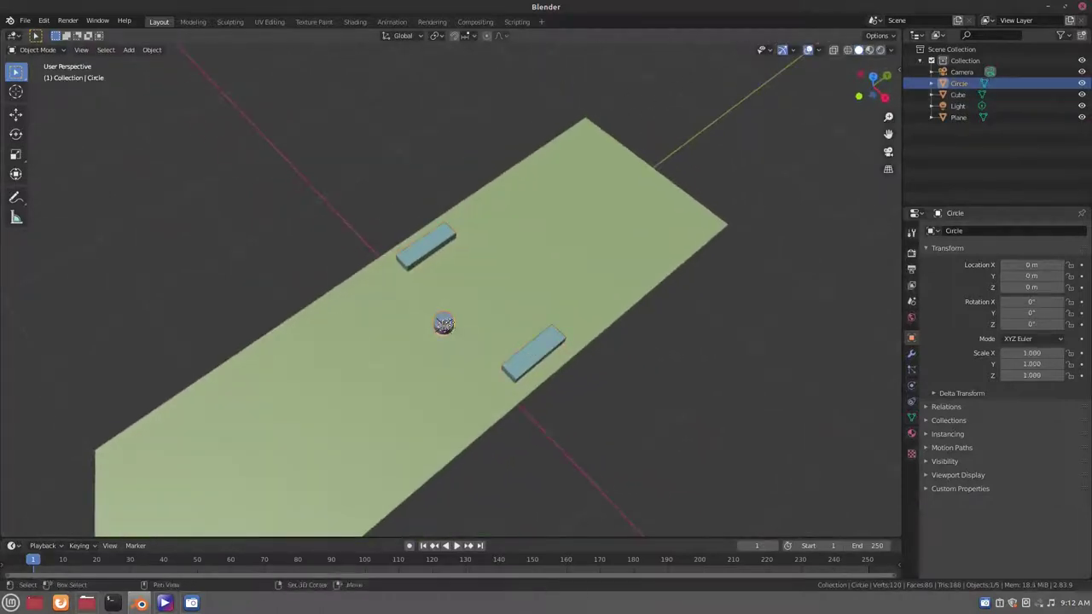
key("shift+d")
Step: Place the circle copy below the centre, enlarge it and flatten it along Z into a large disc
key("y")
left_click(418, 406)
key("s")
left_click(554, 472)
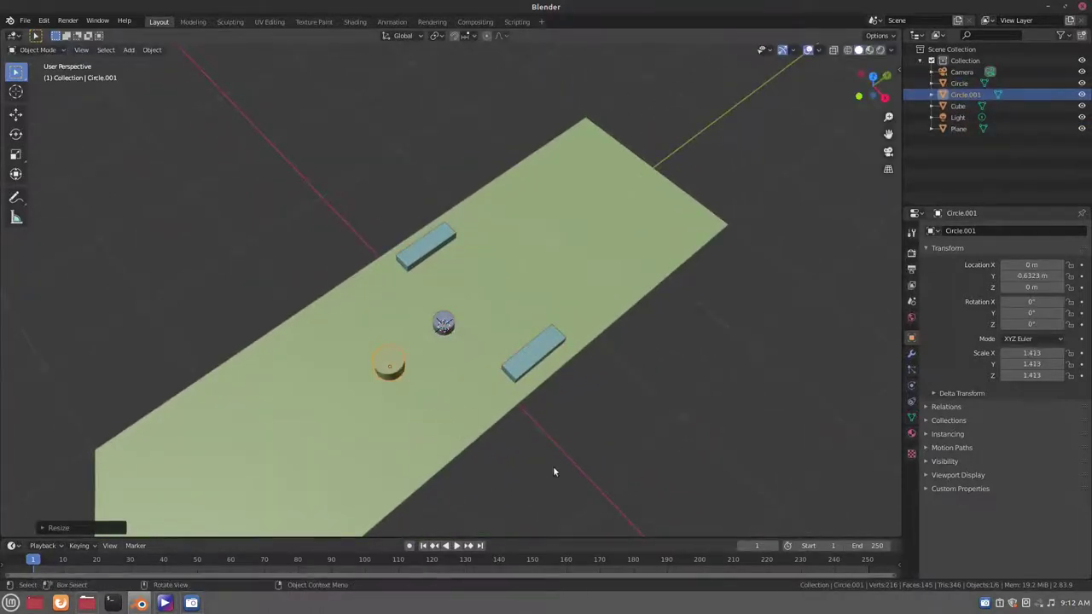
key("s")
key("z")
left_click(573, 426)
Step: Adjust the small circle's height along Z from the right side view
mouse_move(572, 427)
middle_mouse_down()
mouse_move(535, 314)
mouse_move(512, 288)
middle_mouse_up()
left_click(508, 284)
key("g")
key("z")
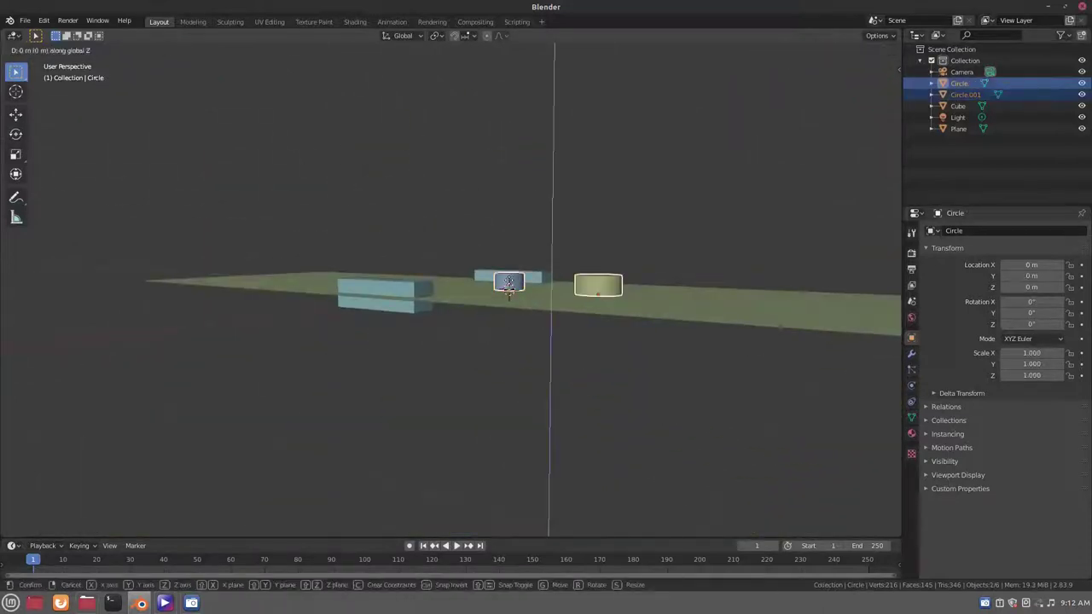
left_click(509, 283)
middle_click_drag(509, 282, 518, 284)
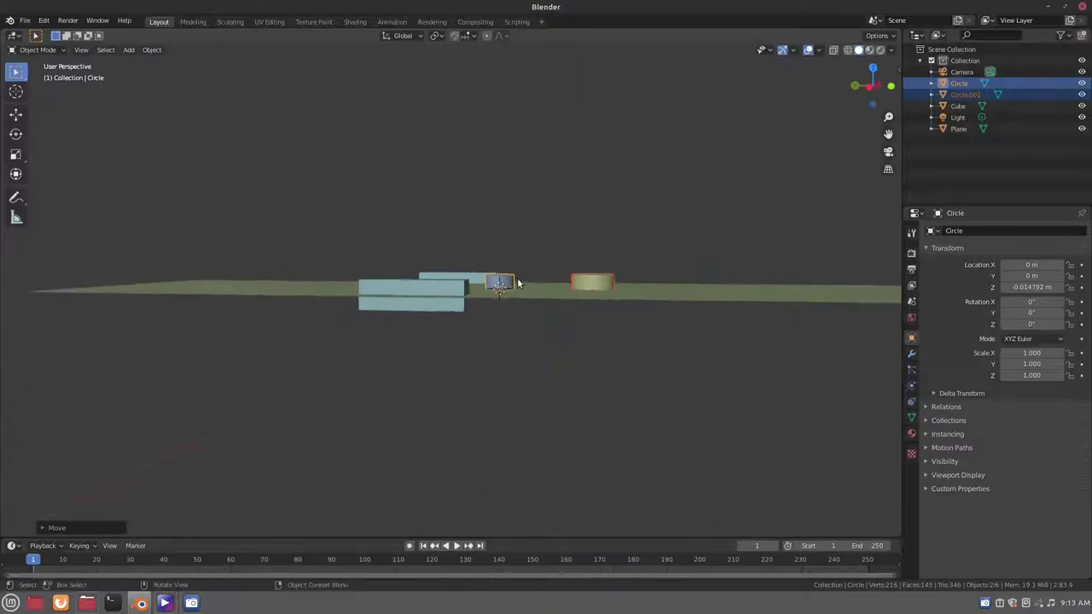
key("KP_3")
key("g")
key("z")
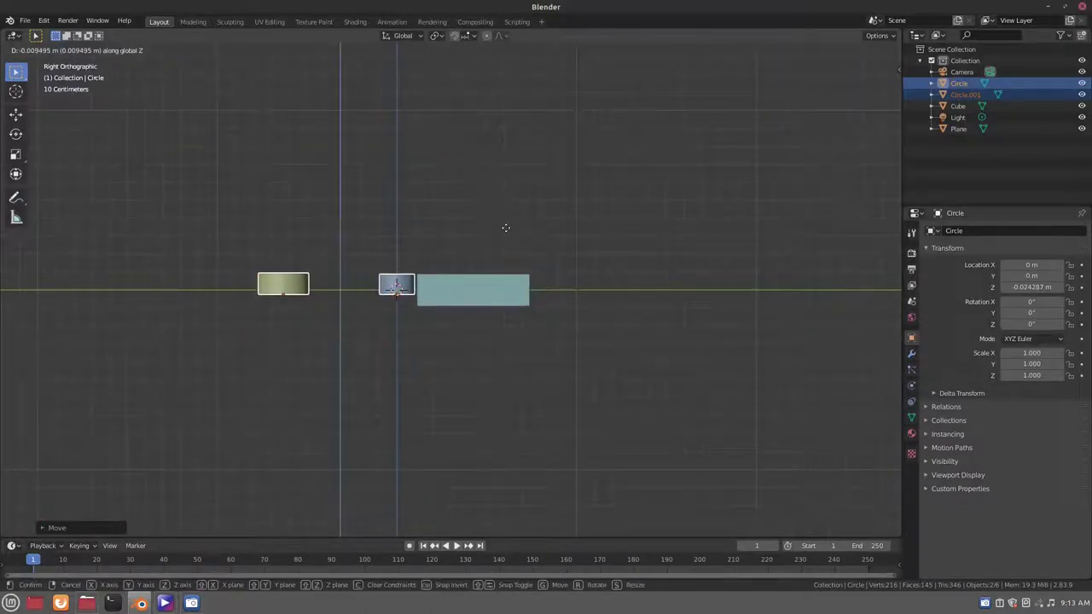
left_click(506, 228)
Step: From top view, move the small circle along Y up near the plane's top
middle_click_drag(317, 239, 427, 304)
scroll(425, 308, "down", 2)
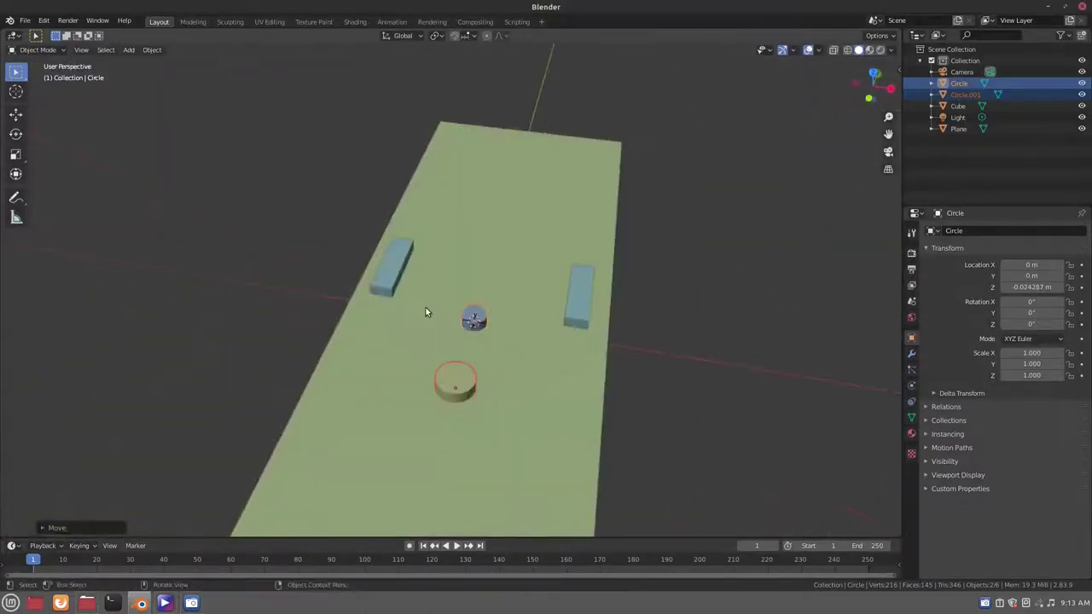
key("KP_7")
scroll(403, 293, "down", 1)
key("g")
key("z")
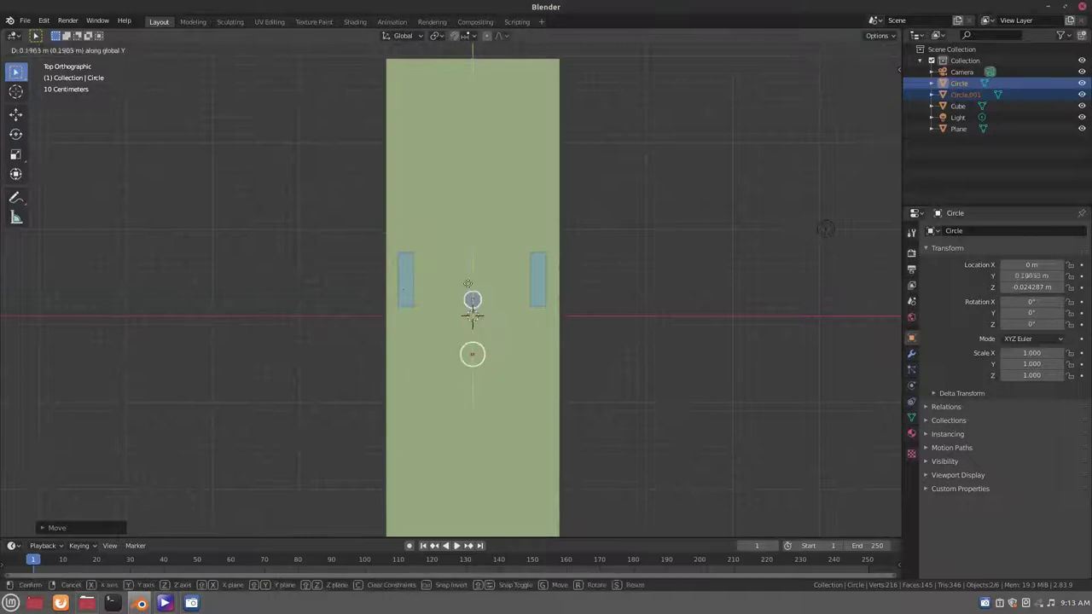
left_click(475, 353)
left_click(473, 370)
key("g")
key("y")
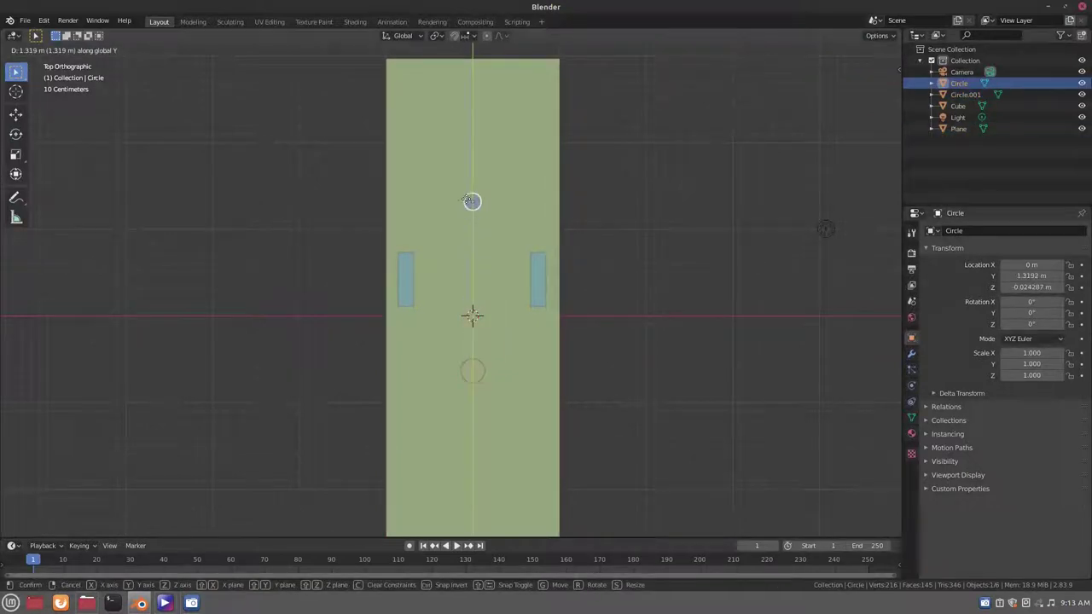
left_click(495, 207)
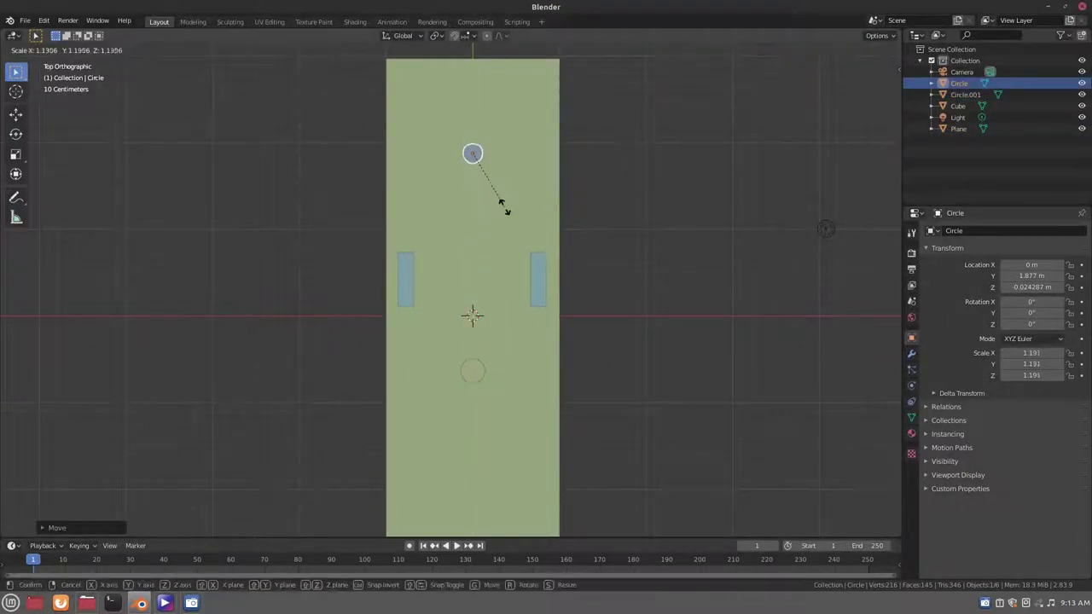
Step: Delete the stray plane copy and duplicate the large disc to the upper right corner
left_click(476, 175)
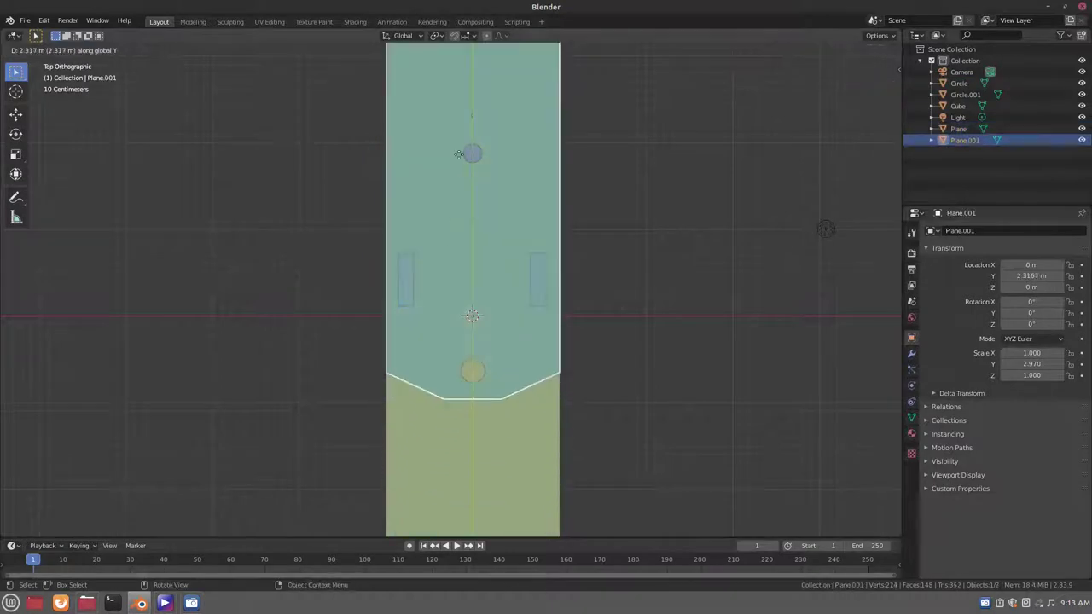
key("Delete")
left_click(478, 368)
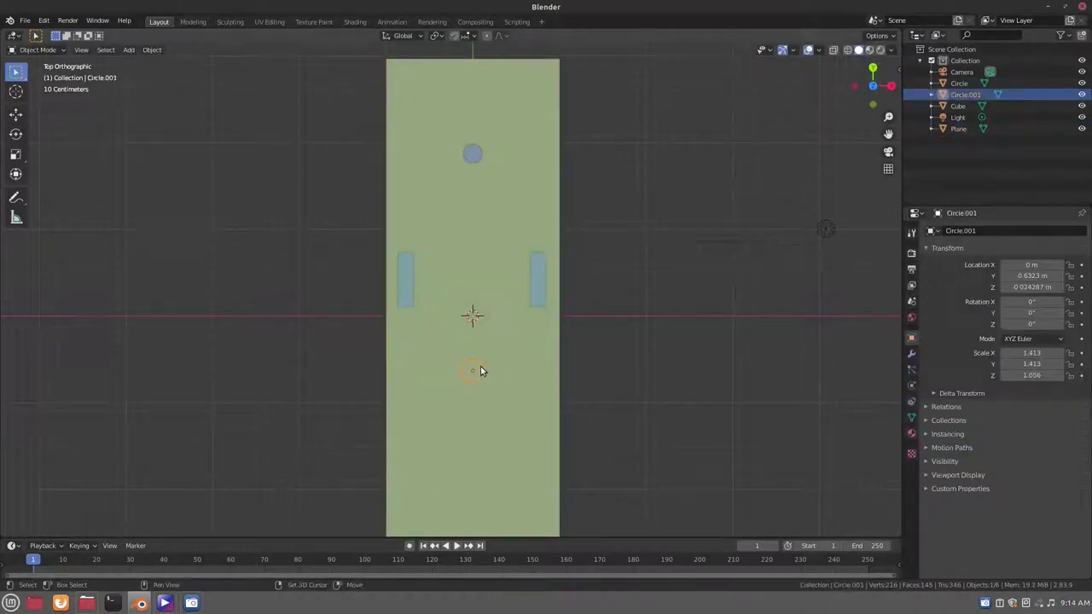
key("shift+d")
key("y")
left_click(470, 88)
key("g")
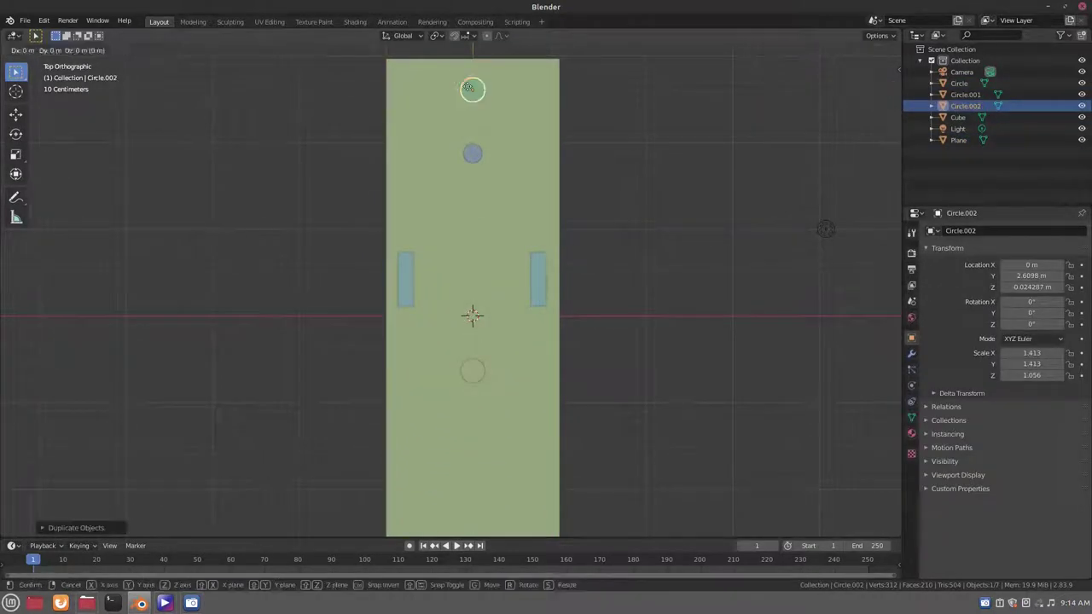
key("x")
left_click(526, 88)
Step: Duplicate the upper-right disc across X to the upper left corner
key("shift+d")
key("x")
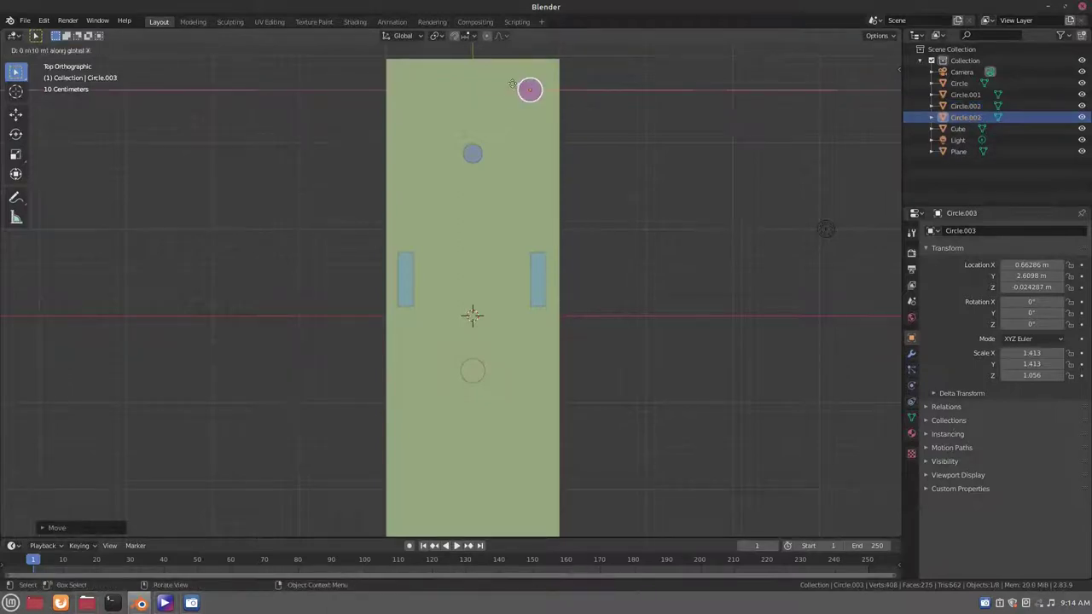
left_click(411, 93)
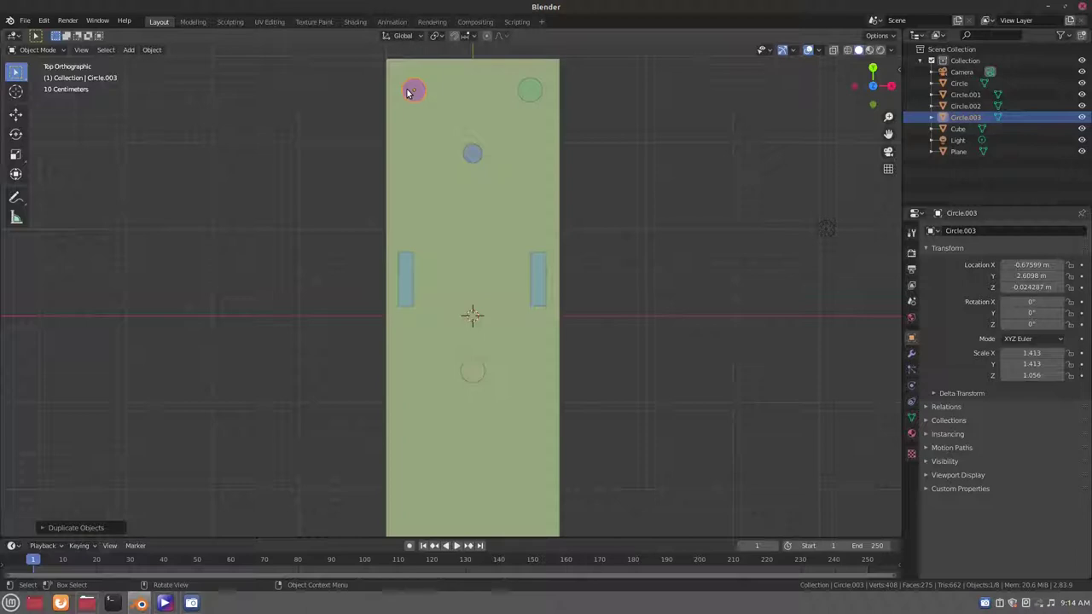
Step: Move the small blue disc higher and into the left column position
left_click(475, 157)
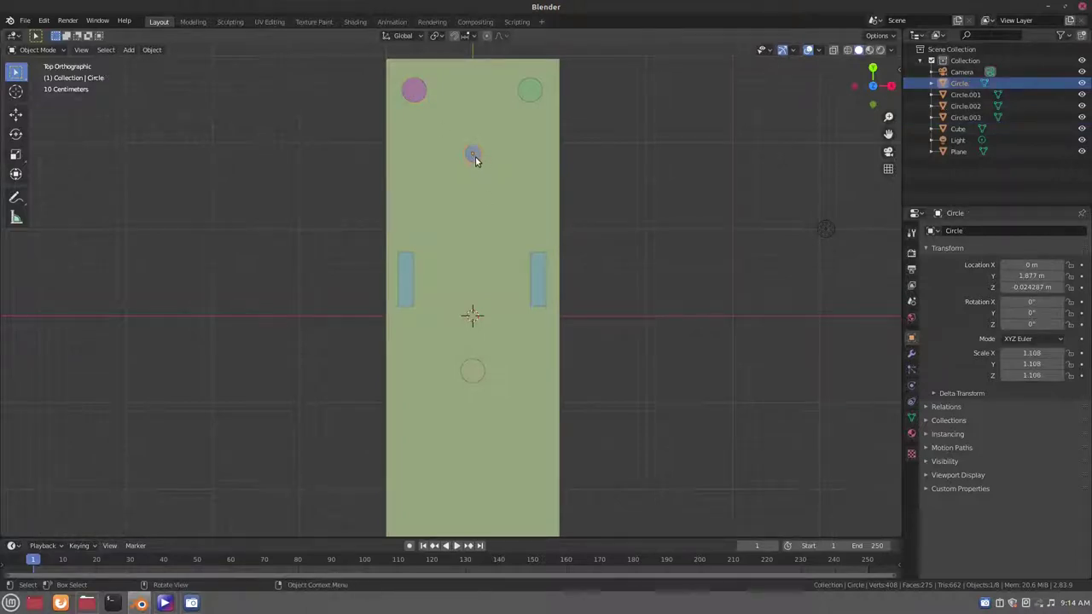
key("g")
left_click(478, 136)
key("g")
key("x")
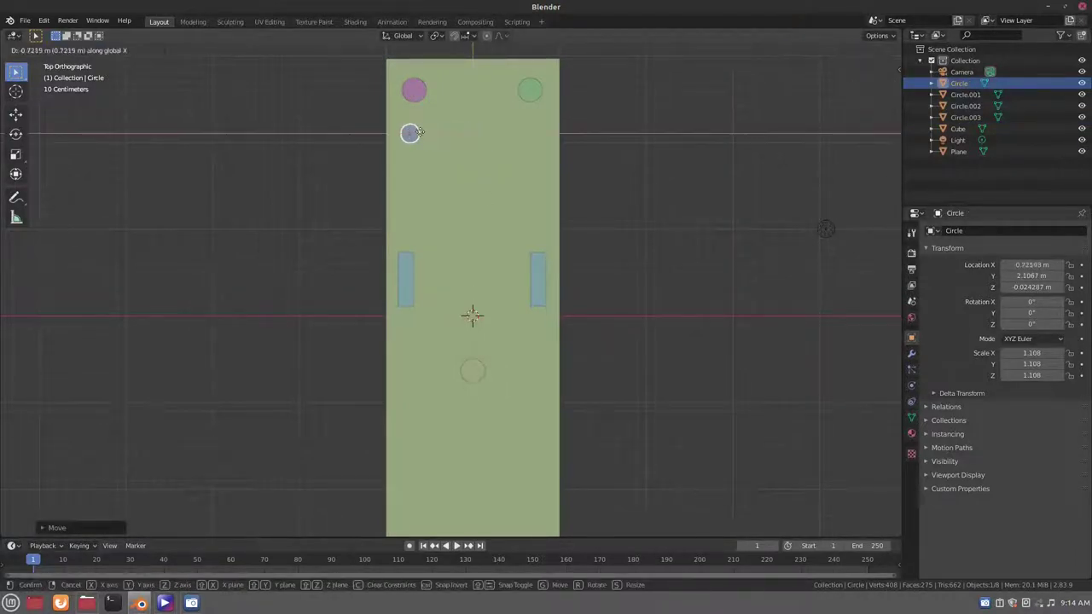
left_click(419, 132)
Step: In Edit Mode, copy the disc along X to form a row of three circles
key("Tab")
key("shift+d")
key("x")
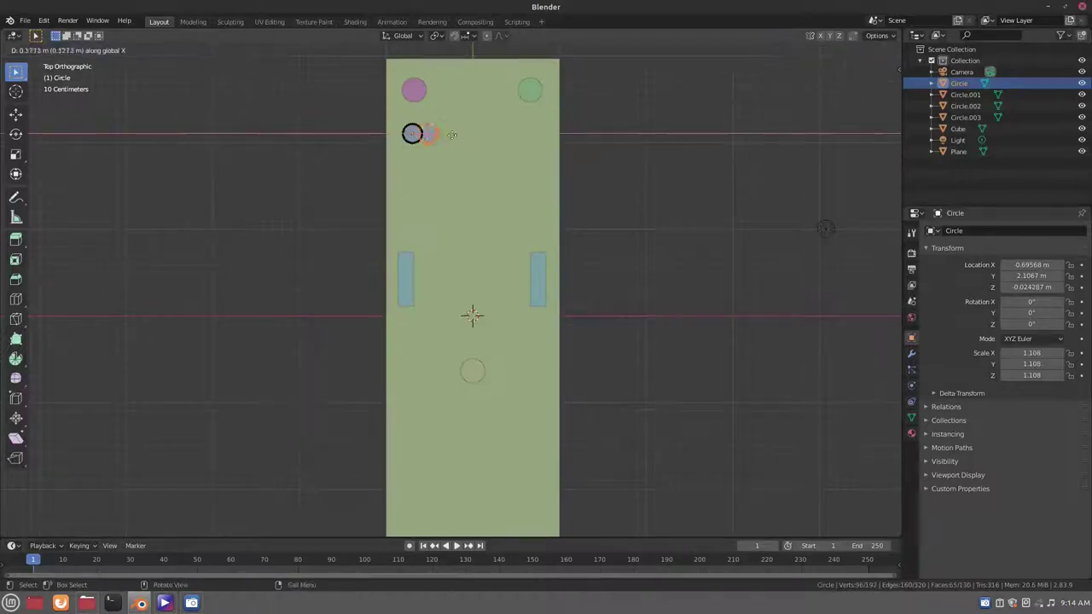
left_click(484, 139)
key("shift+d")
key("x")
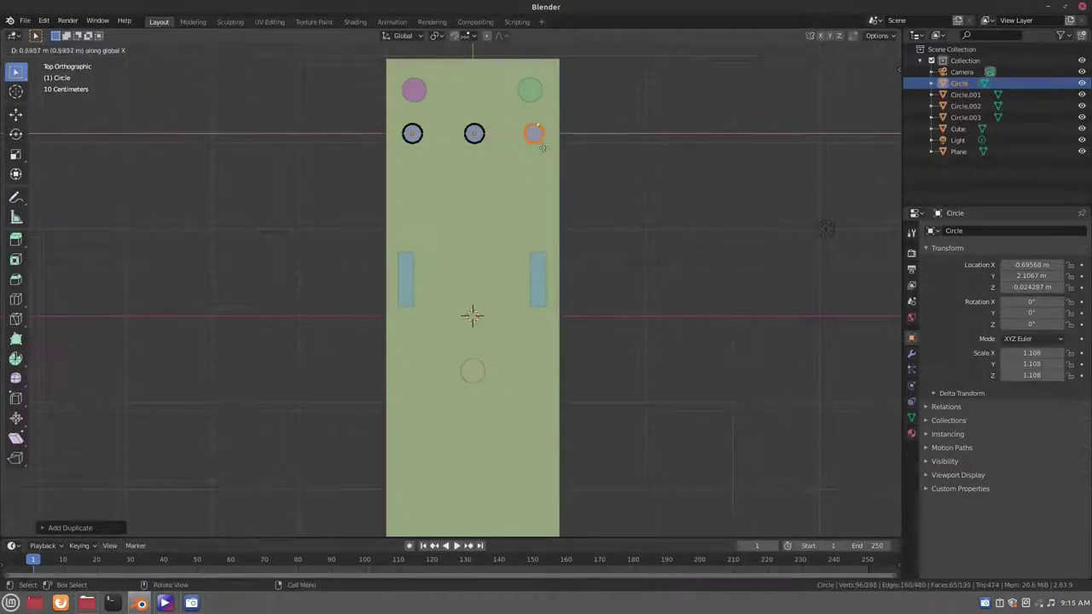
left_click(539, 146)
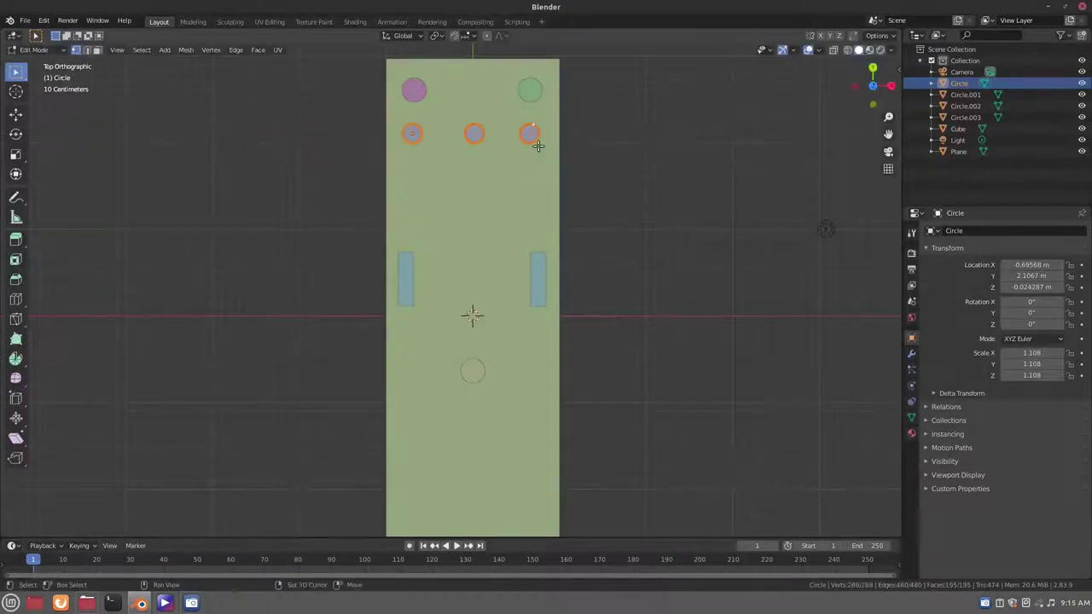
Step: Copy the row downward into four rows of three, then shift the whole 12-circle grid up
key("shift+d")
key("y")
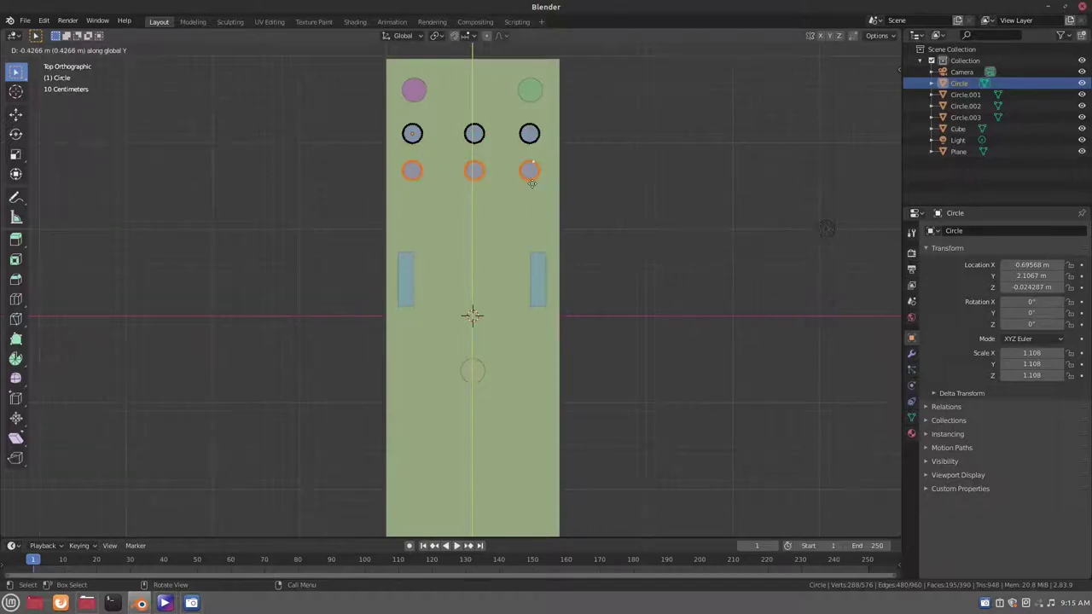
left_click(531, 183)
key("shift+r")
key("shift+r")
key("a")
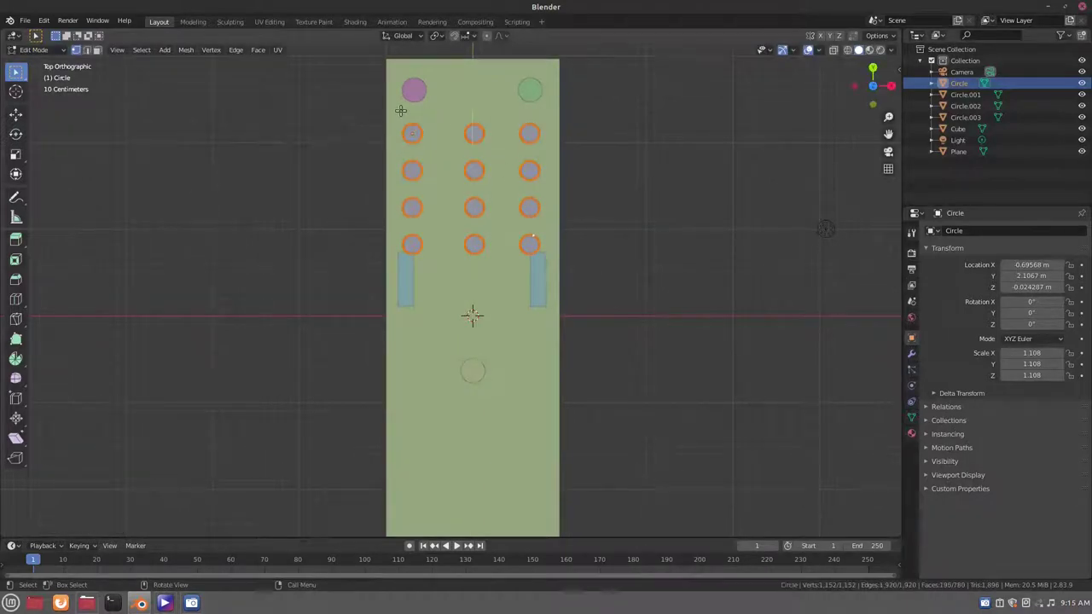
key("g")
key("y")
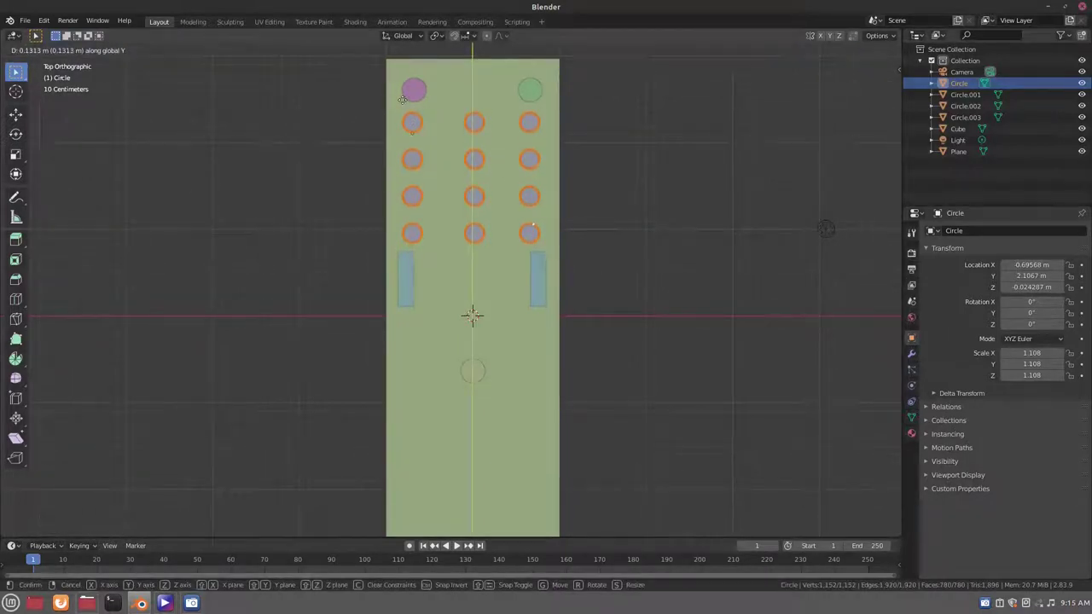
left_click(402, 99)
Step: Select the rectangle buttons object and slide the left rectangle along X in Edit Mode
key("Tab")
left_click(410, 283)
key("s")
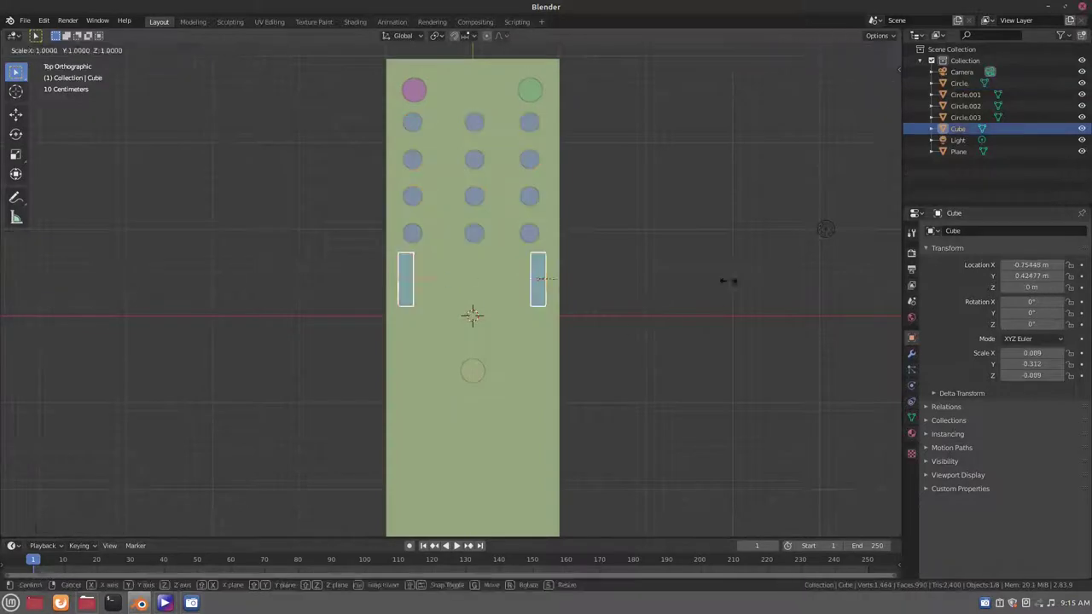
key("Escape")
left_click(391, 295)
left_click(406, 290)
left_click(407, 290)
left_click(406, 290)
key("Tab")
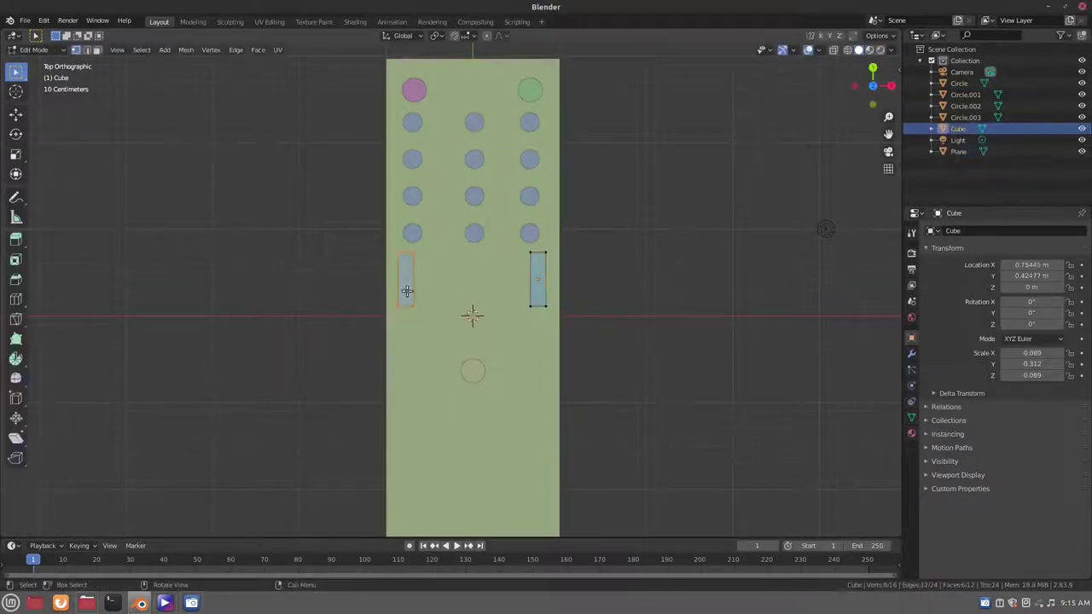
key("g")
key("x")
left_click(439, 285)
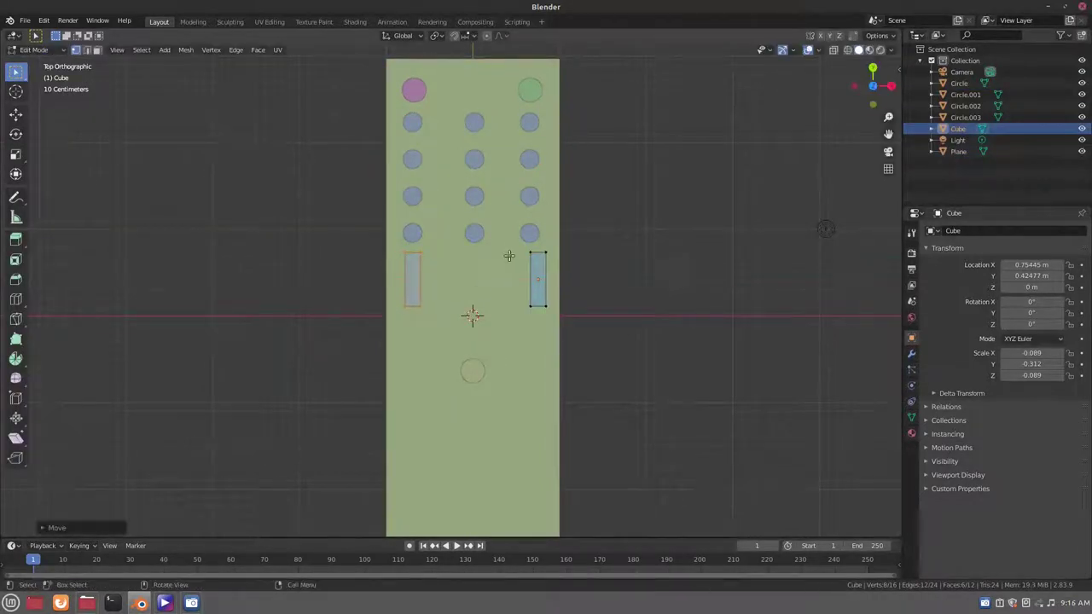
Step: Select the right rectangle and move the rectangles down along Y in top view
left_click(567, 343)
middle_click_drag(555, 357, 586, 281)
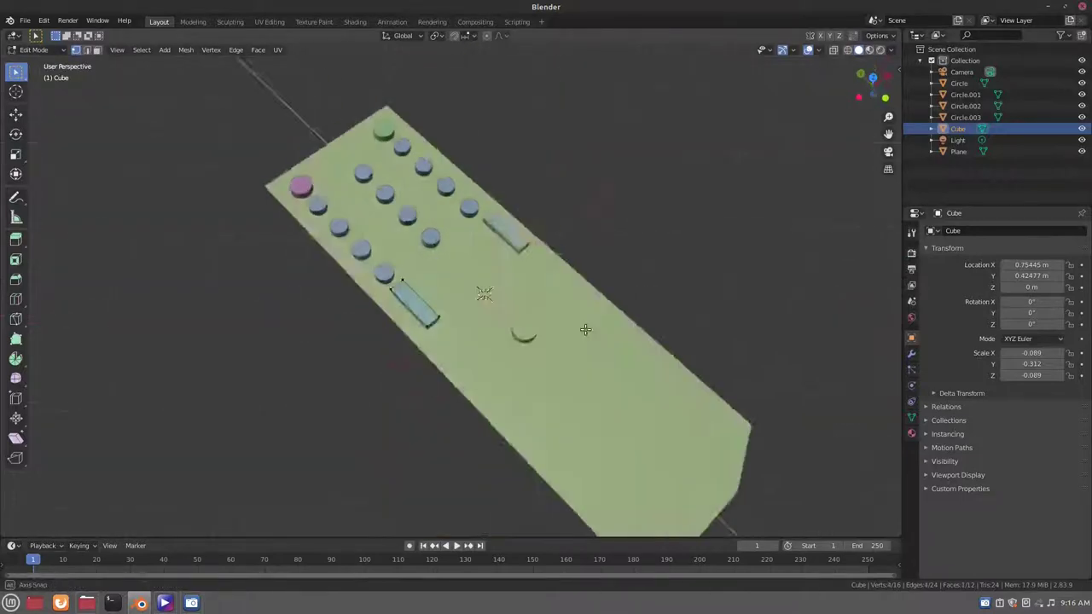
key("KP_7")
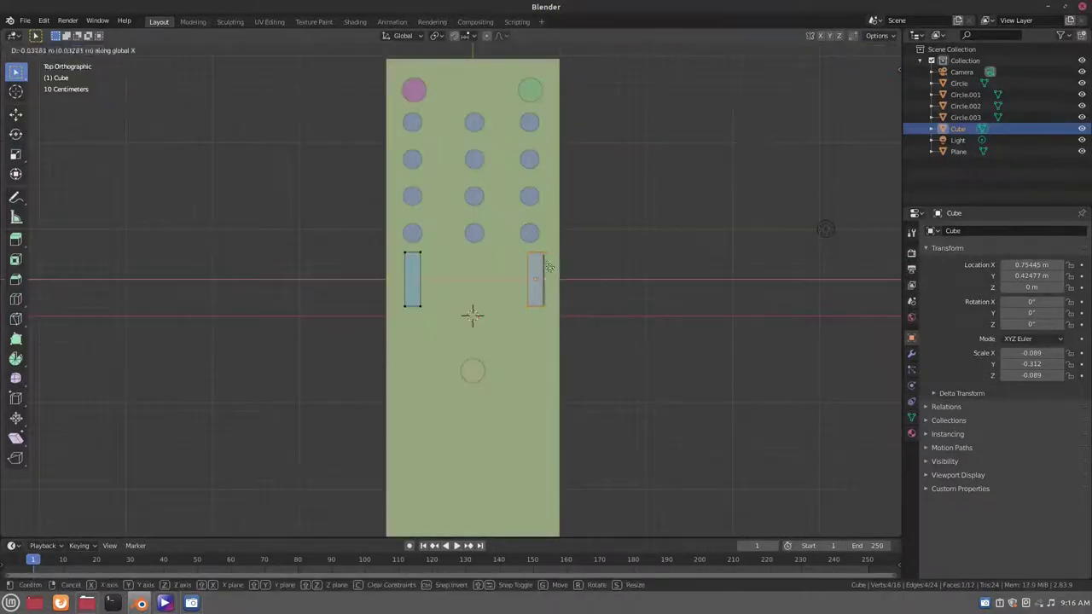
key("ctrl+l")
key("g")
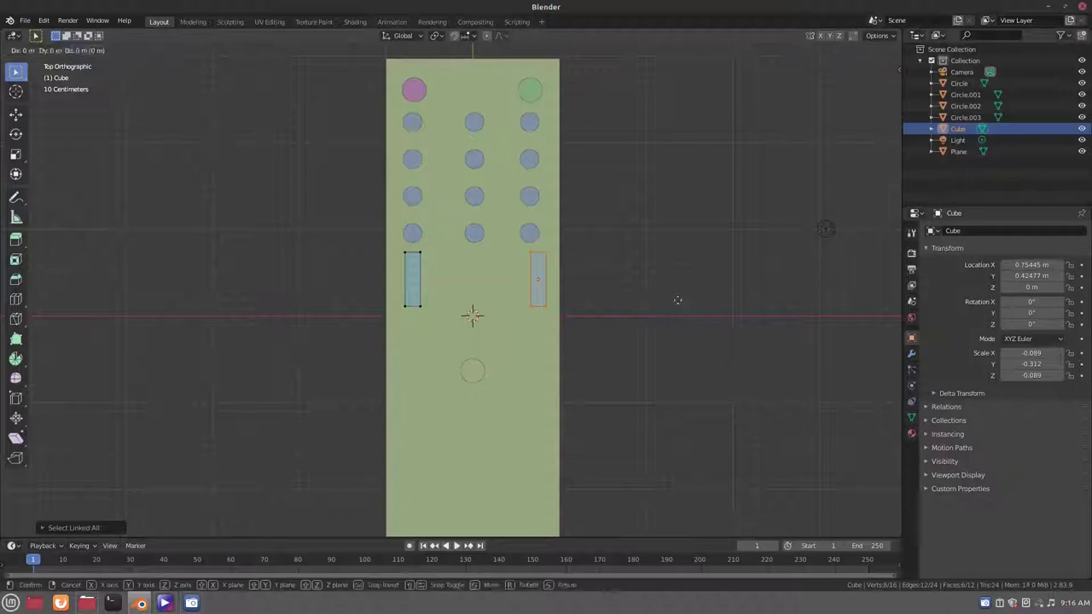
key("x")
key("y")
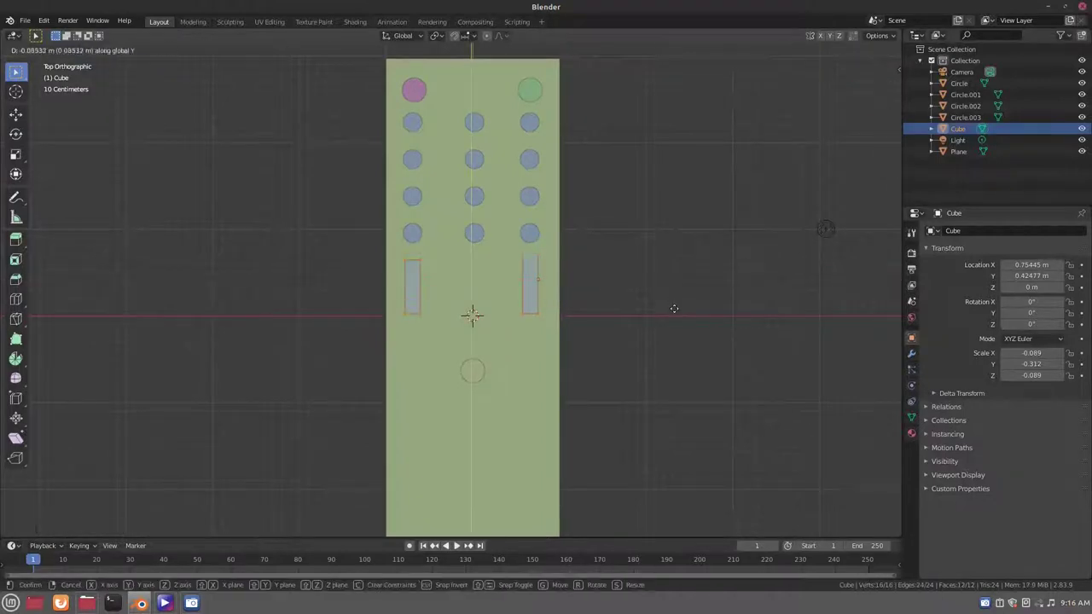
left_click(675, 308)
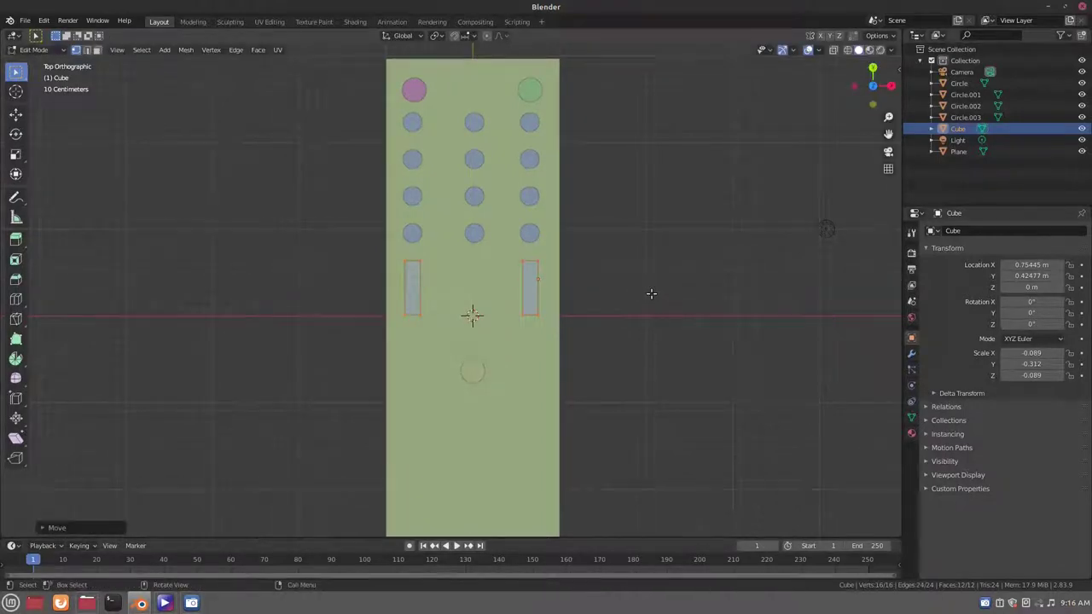
Step: Move one circle down along Y so it sits between the rectangles
key("Tab")
left_click(474, 235)
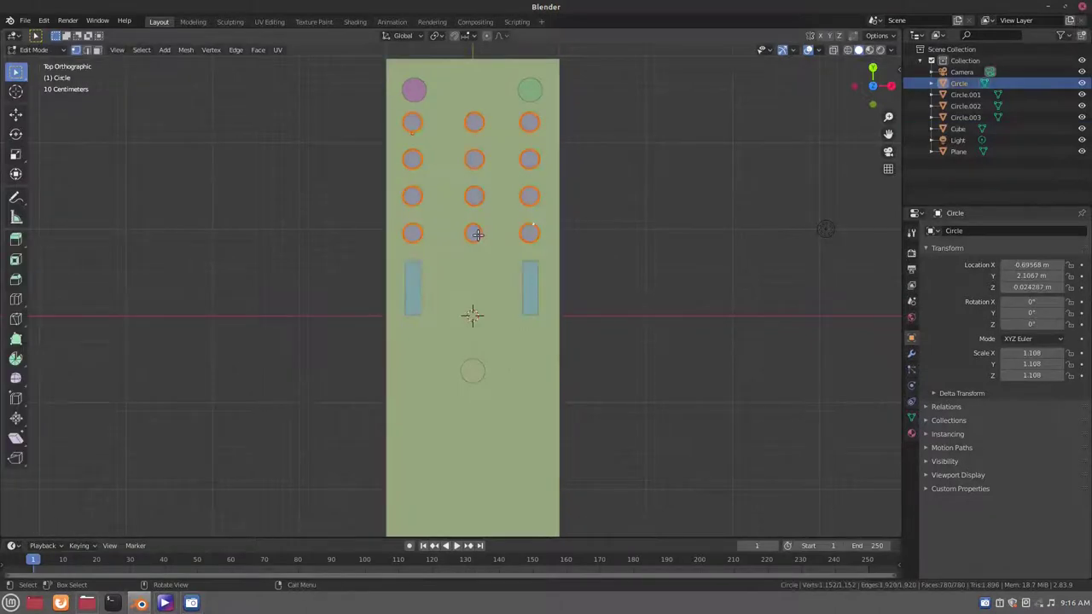
key("Tab")
key("ctrl+l")
key("g")
key("y")
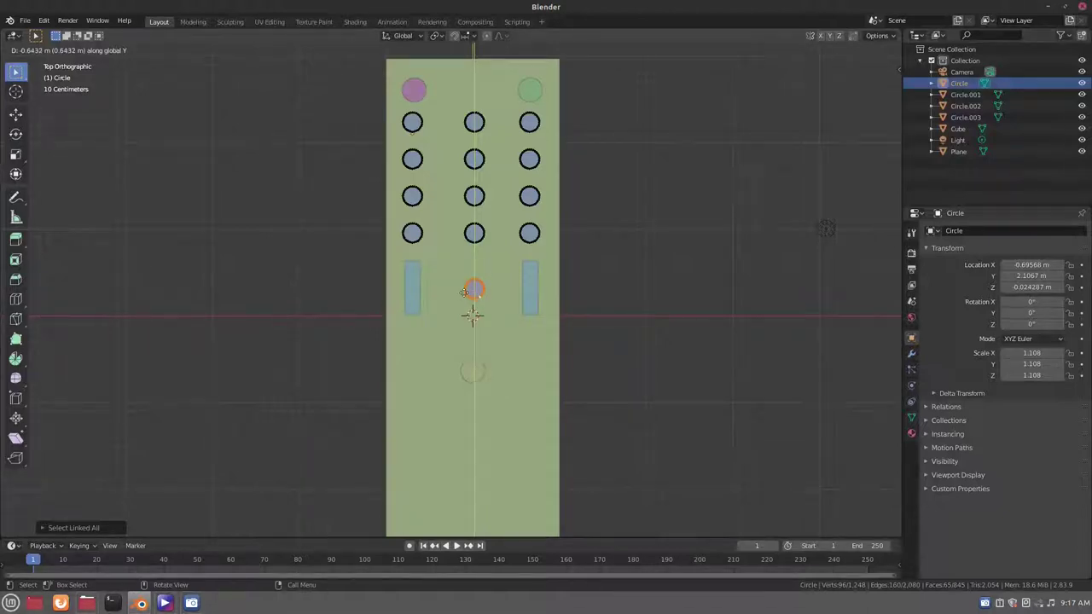
left_click(465, 292)
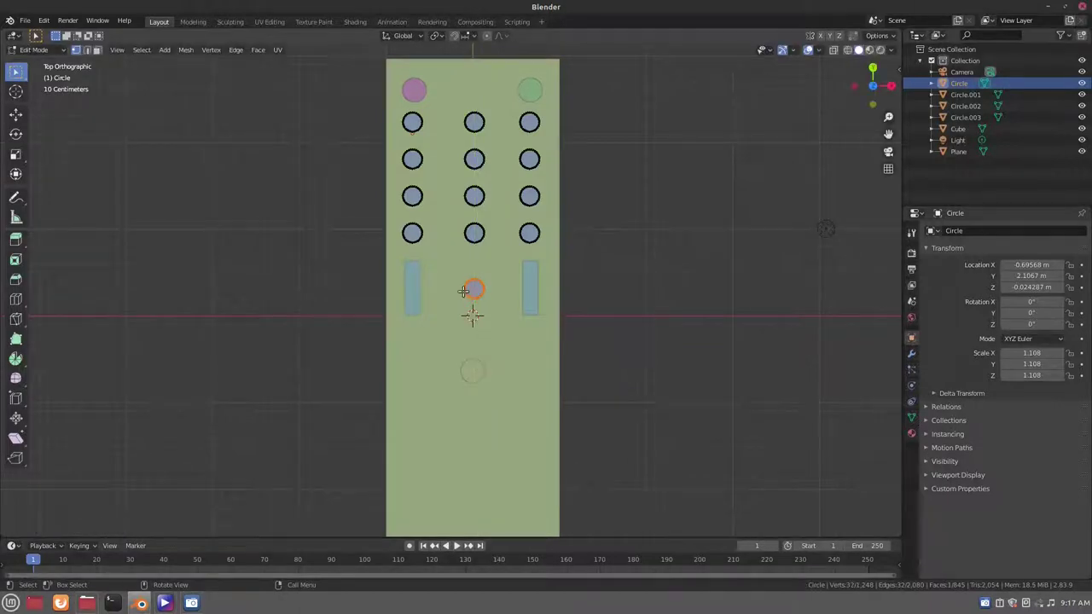
key("Tab")
Step: Scale the rectangles along Y into short square pads and reposition them
key("alt+q")
key("s")
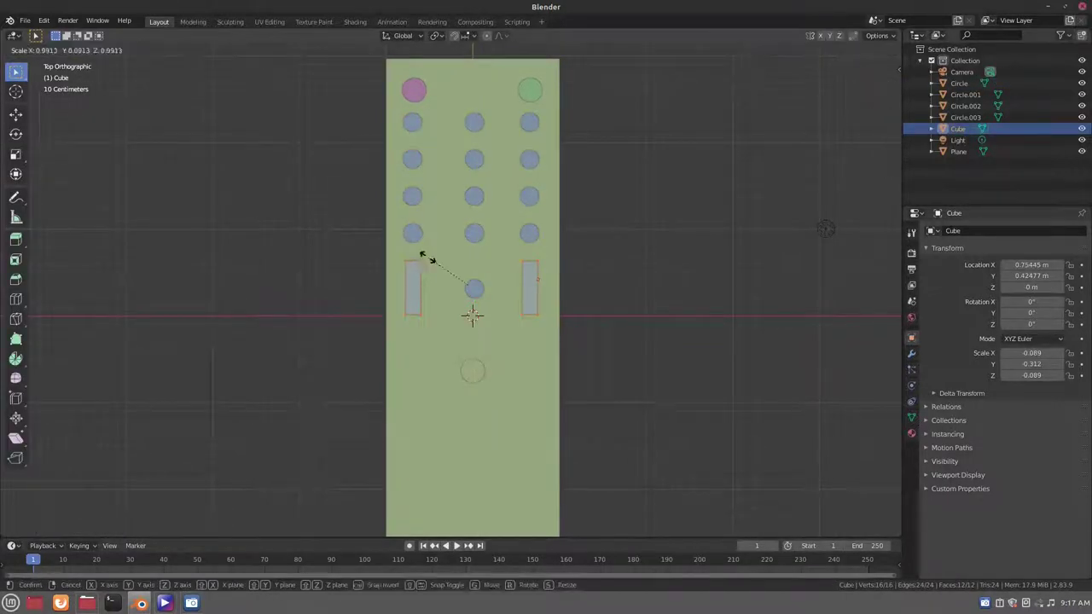
key("y")
left_click(467, 307)
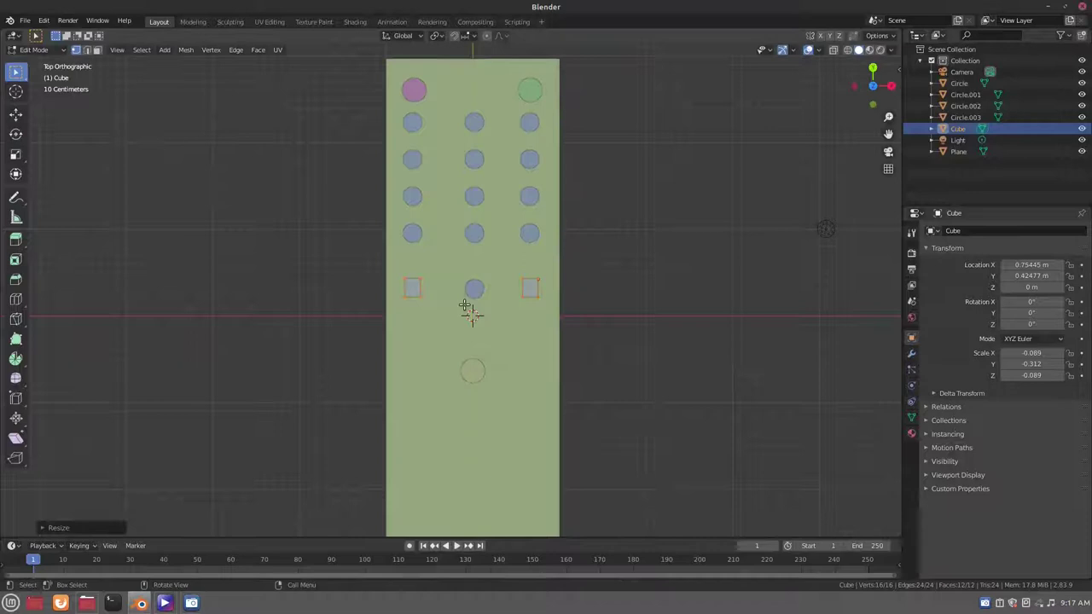
key("g")
key("z")
left_click(465, 292)
Step: Make the squares slightly taller and place a copied pair below the first pair
key("s")
key("y")
left_click(465, 295)
key("g")
key("y")
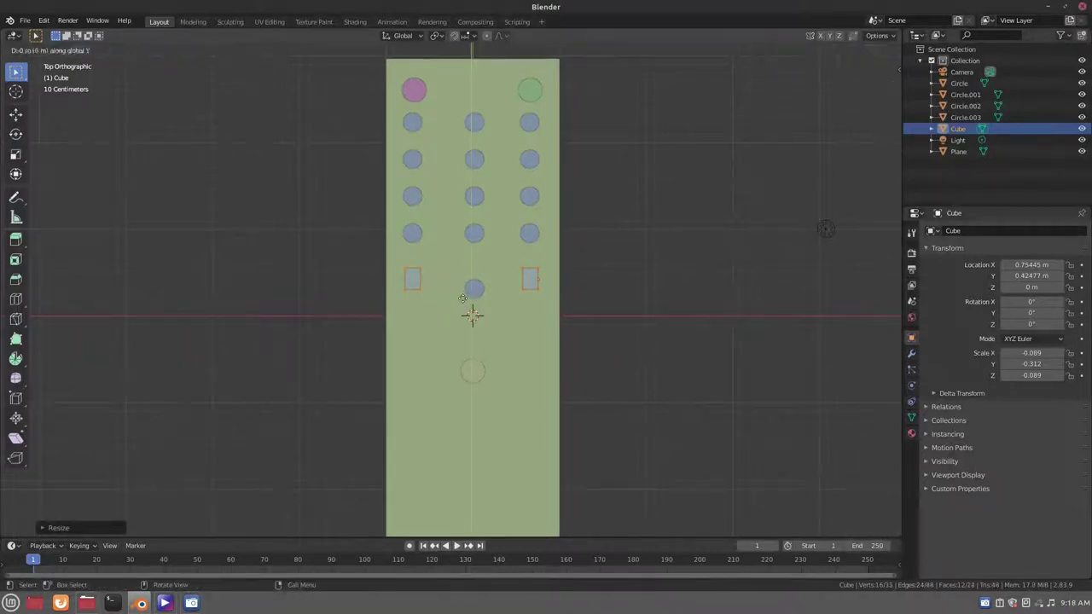
left_click(460, 344)
key("Tab")
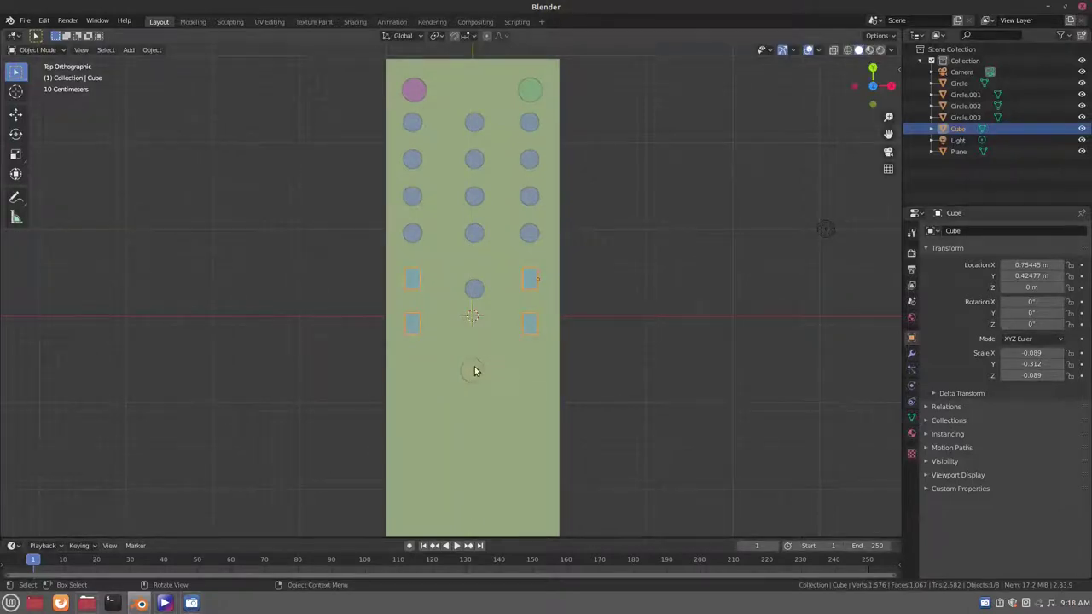
Step: Select the lower circle Circle.001, nudge it into place, and scale it up
scroll(474, 369, "up", 1)
left_click(476, 358)
key("g")
left_click(471, 379)
key("s")
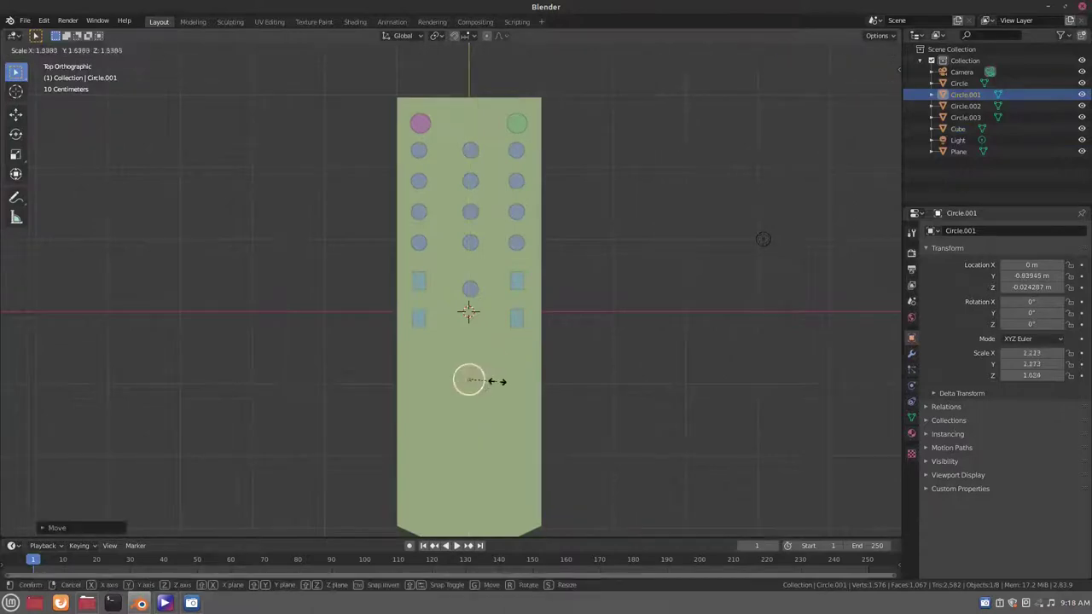
left_click(498, 383)
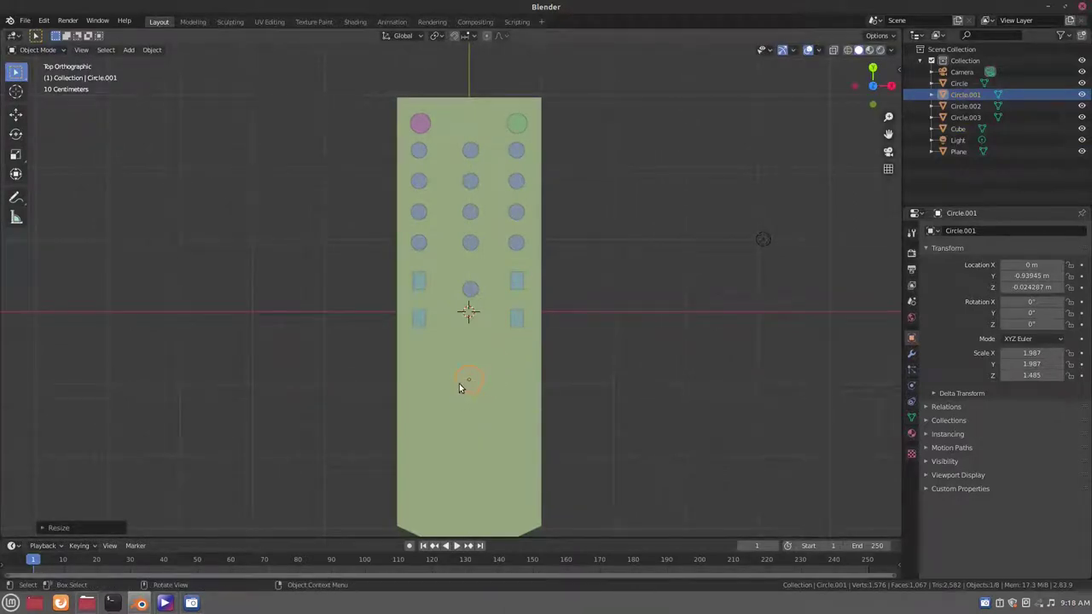
Step: Duplicate the circle's geometry larger and delete its faces, leaving an outline ring
key("Tab")
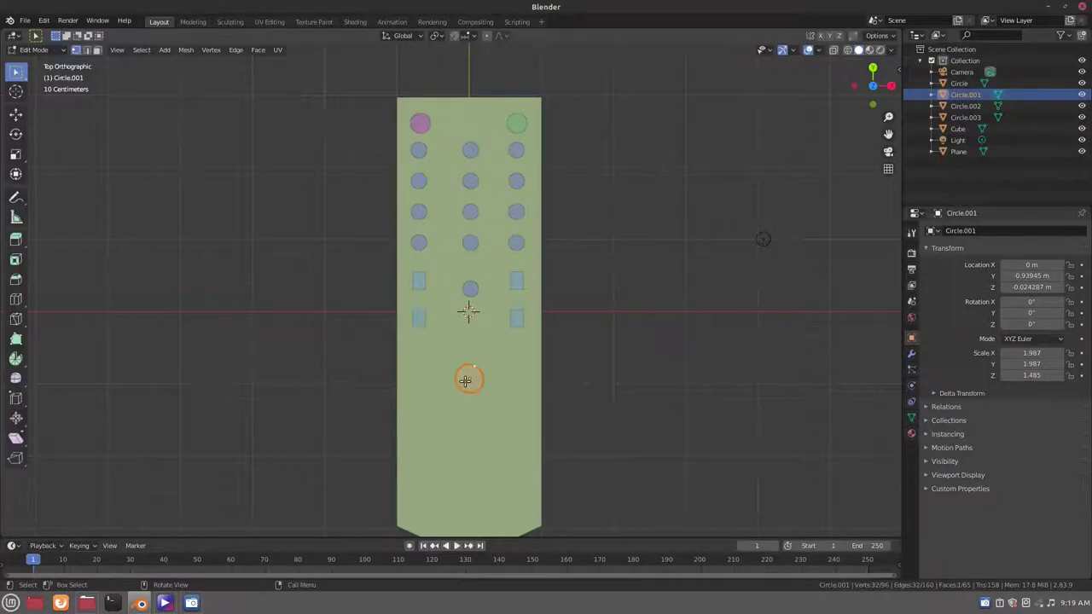
key("shift+d")
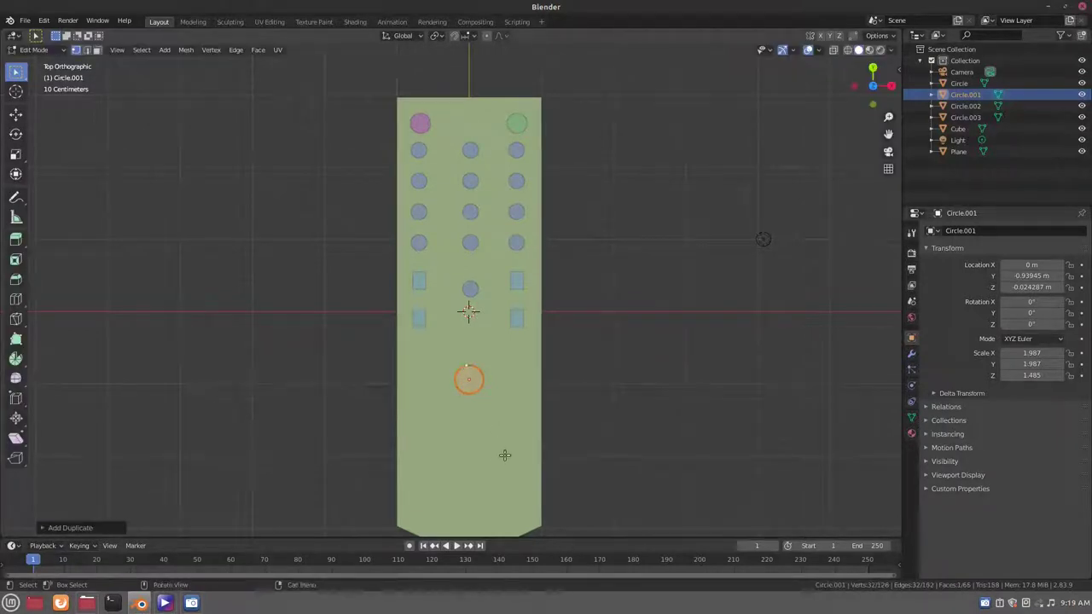
key("s")
left_click(578, 517)
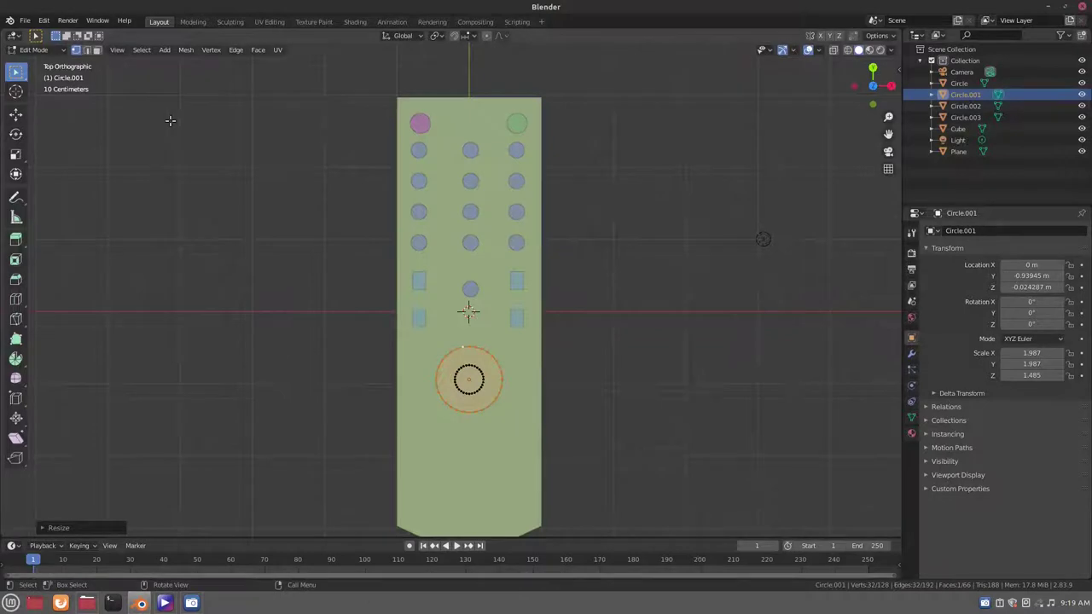
key("x")
left_click(144, 169)
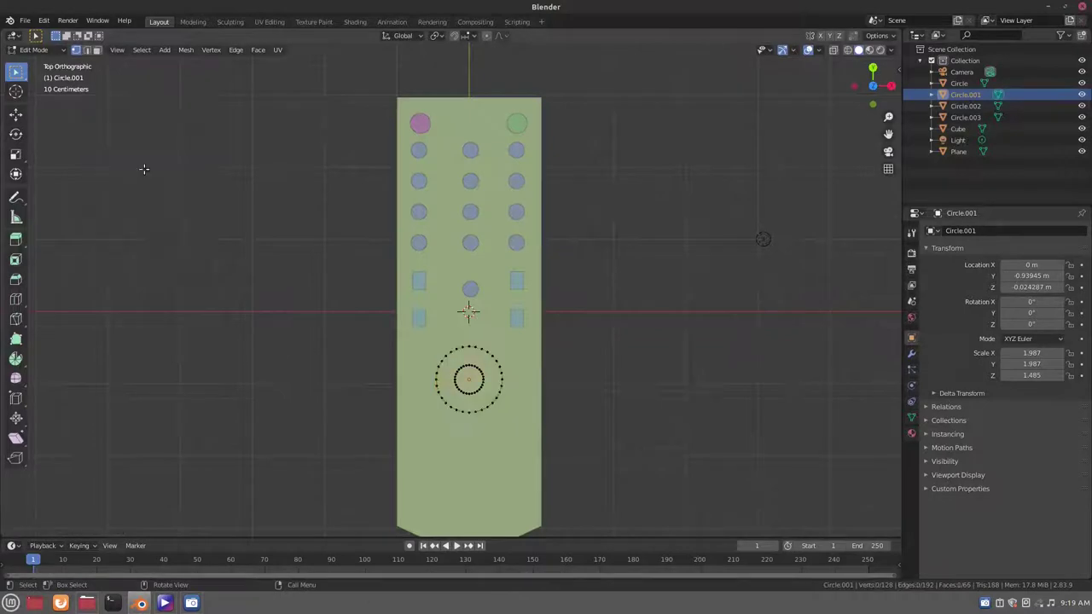
Step: Extrude the outer ring's edge loop outward, enlarge it, then extrude it down into a wall
left_click(435, 379, "alt")
mouse_move(437, 380)
middle_mouse_down()
mouse_move(540, 409)
mouse_move(535, 326)
middle_mouse_up()
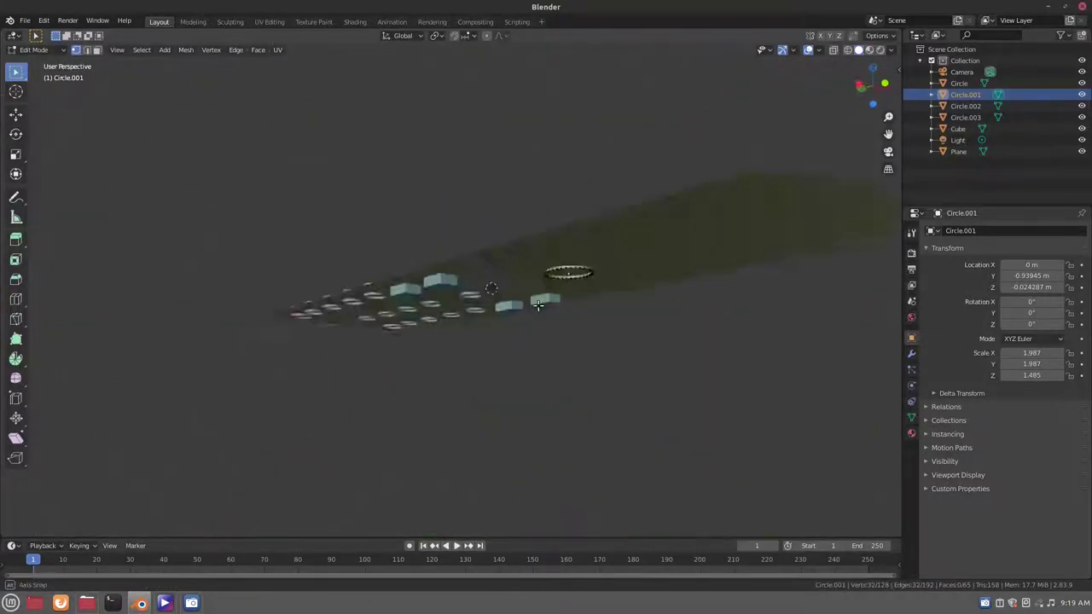
key("e")
left_click(579, 192)
key("s")
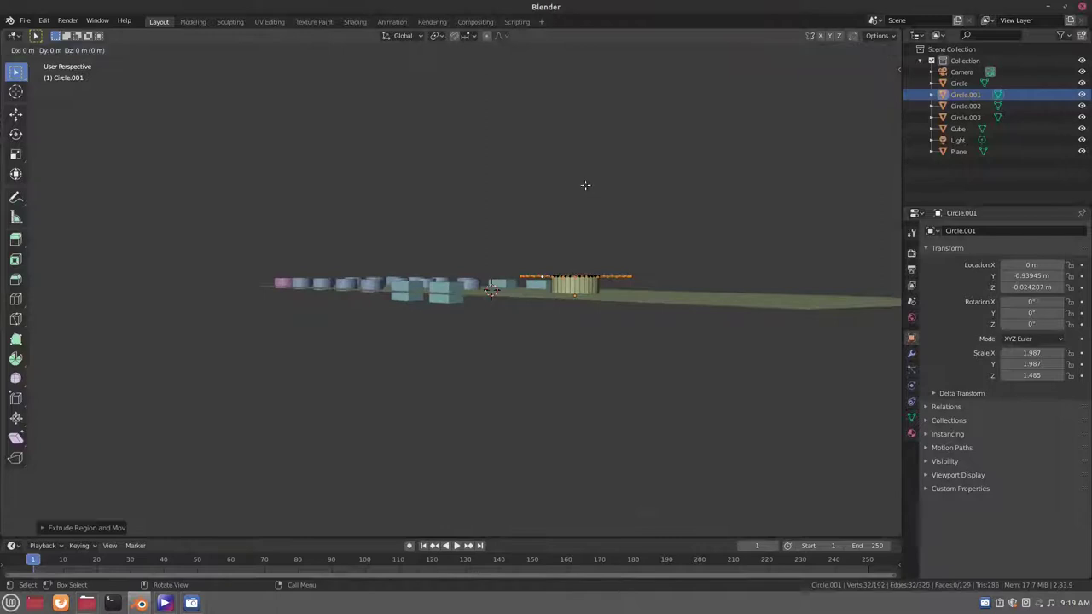
left_click(746, 244)
middle_click_drag(745, 244, 686, 271)
key("s")
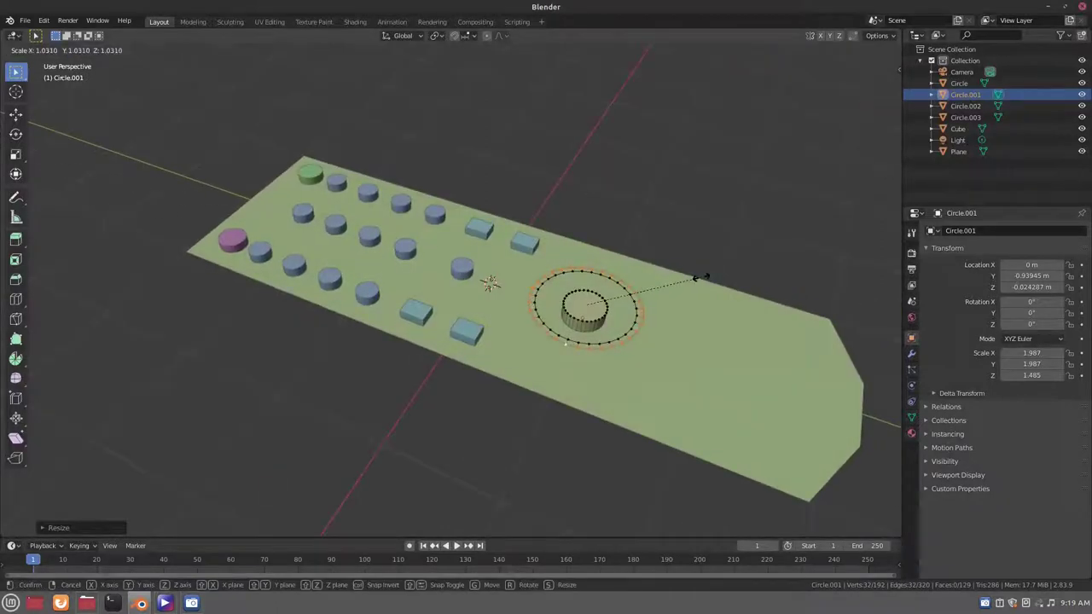
left_click(719, 286)
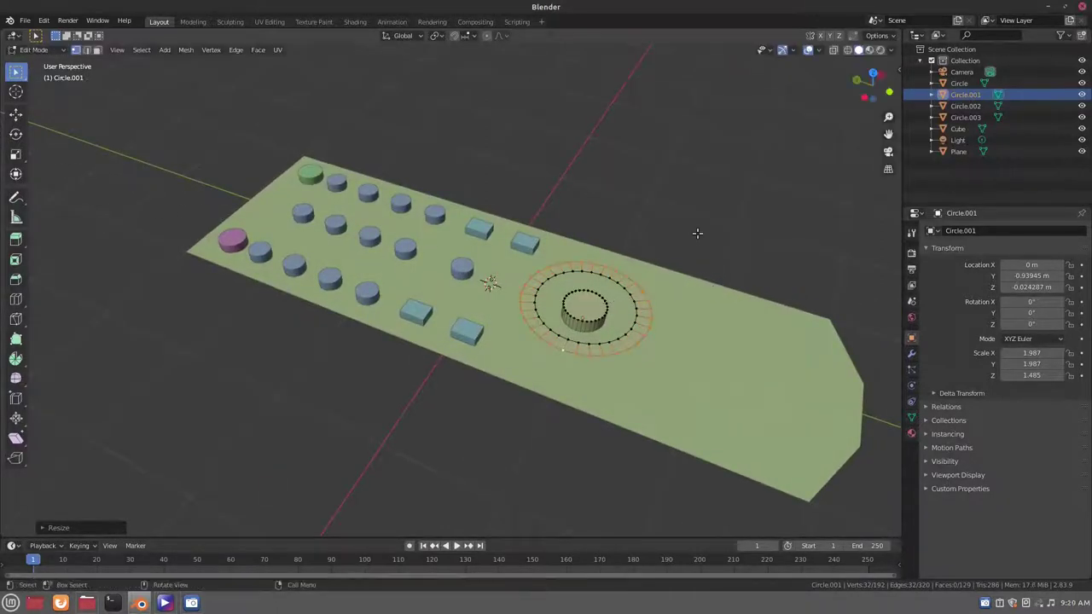
key("e")
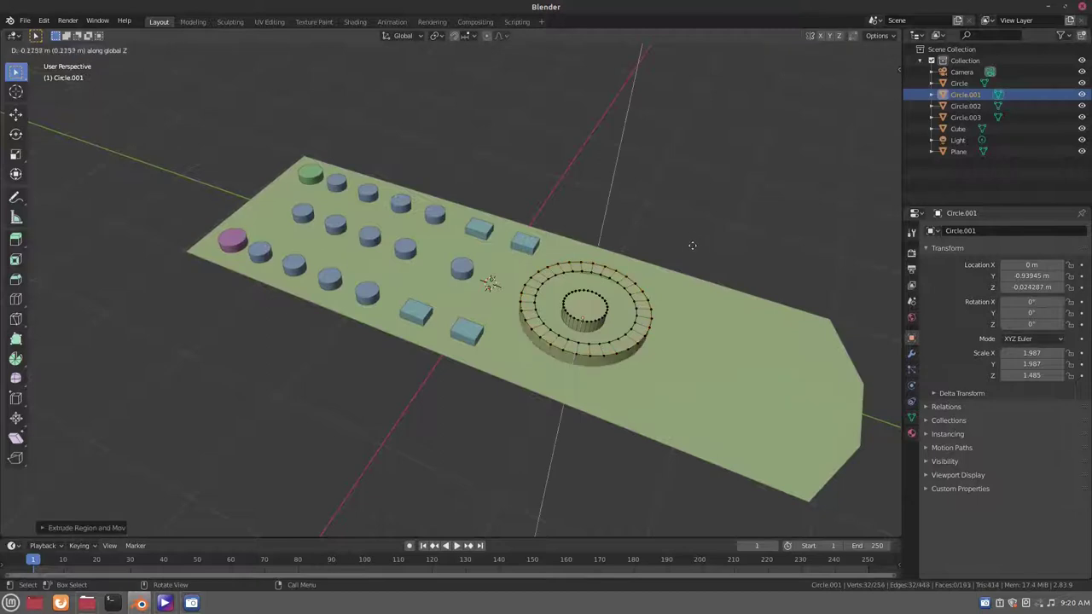
left_click(692, 253)
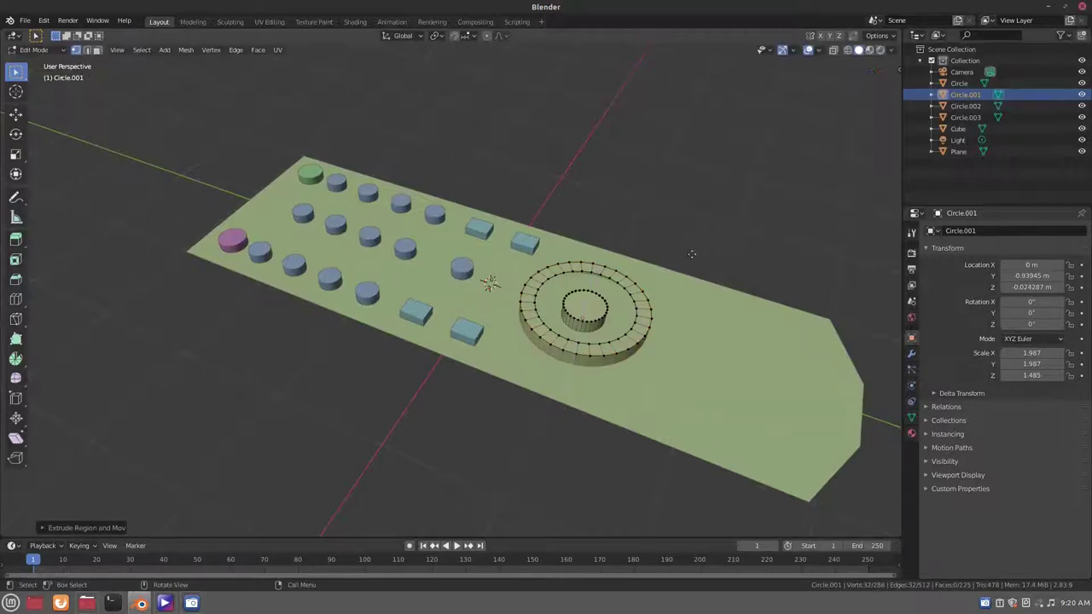
Step: Add a loop cut across the ring and extrude the new loop along Z
key("ctrl+r")
left_click(621, 284)
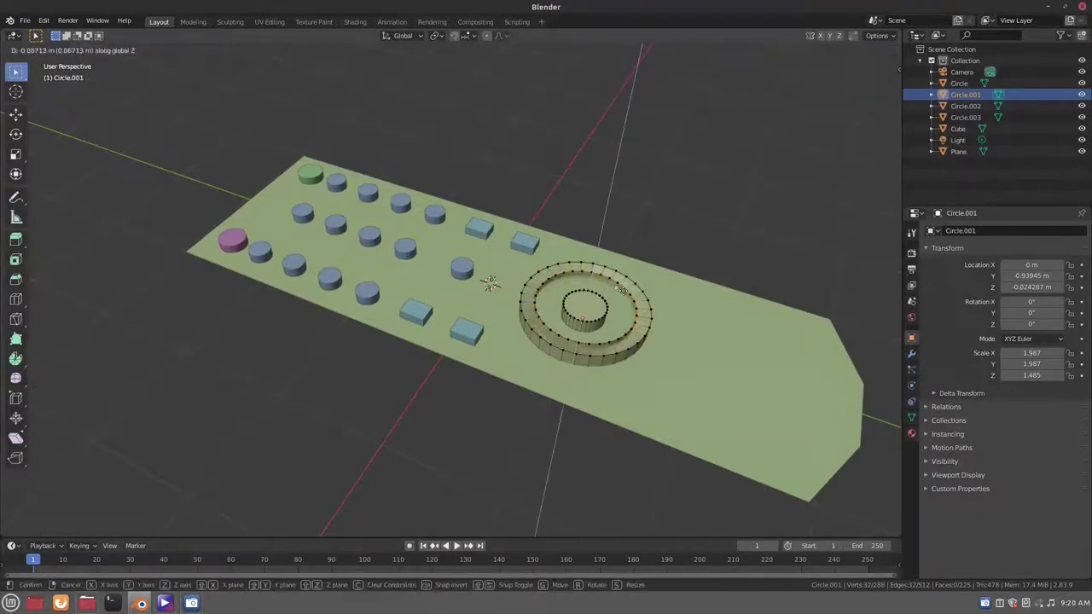
left_click(627, 298)
key("g")
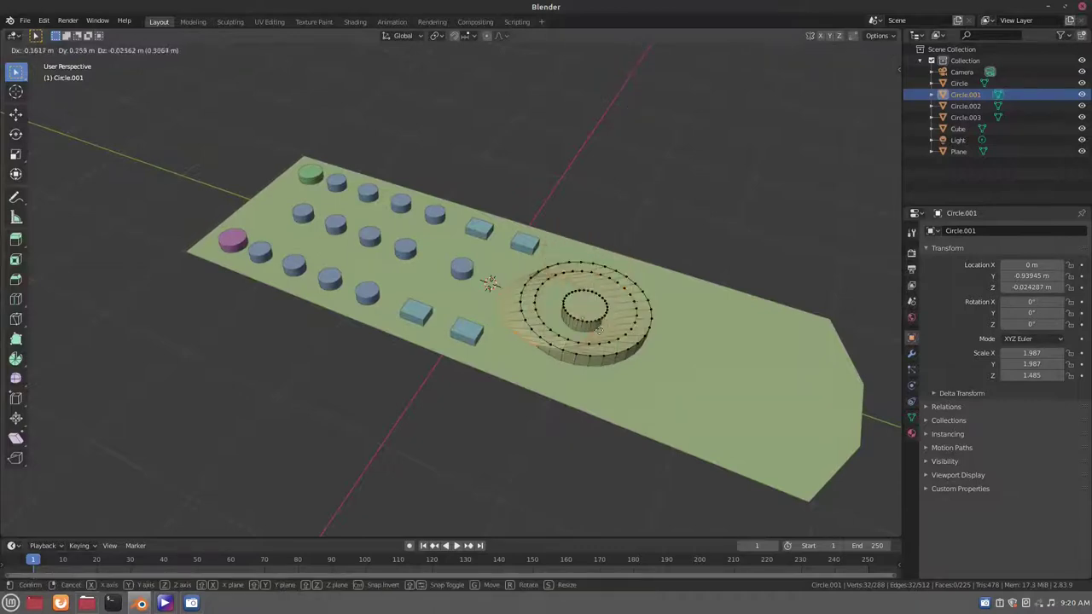
left_click(633, 306)
scroll(633, 303, "up", 5)
key("g")
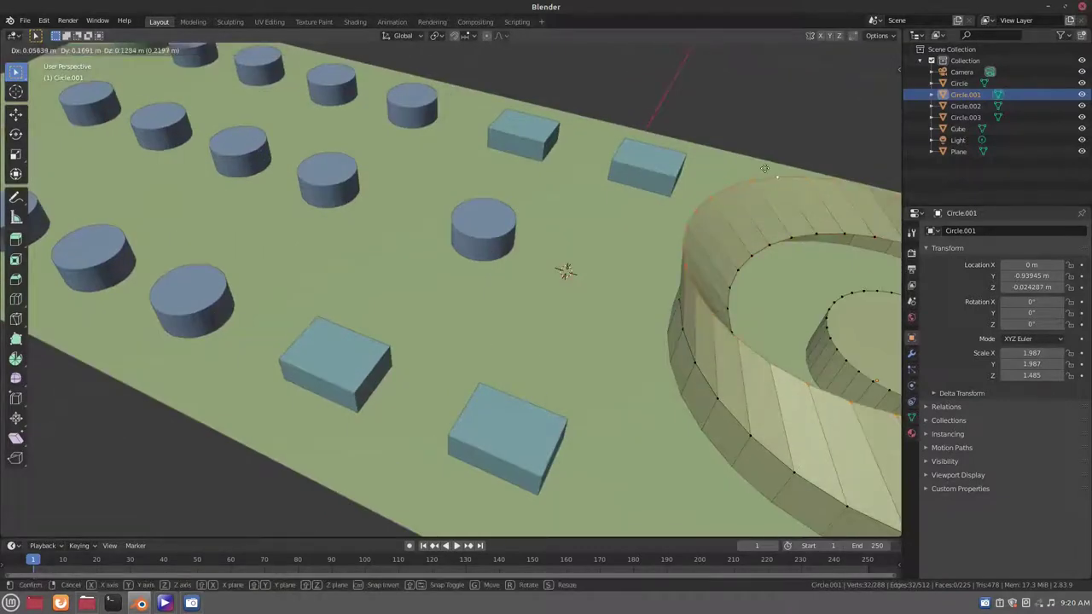
key("Escape")
key("e")
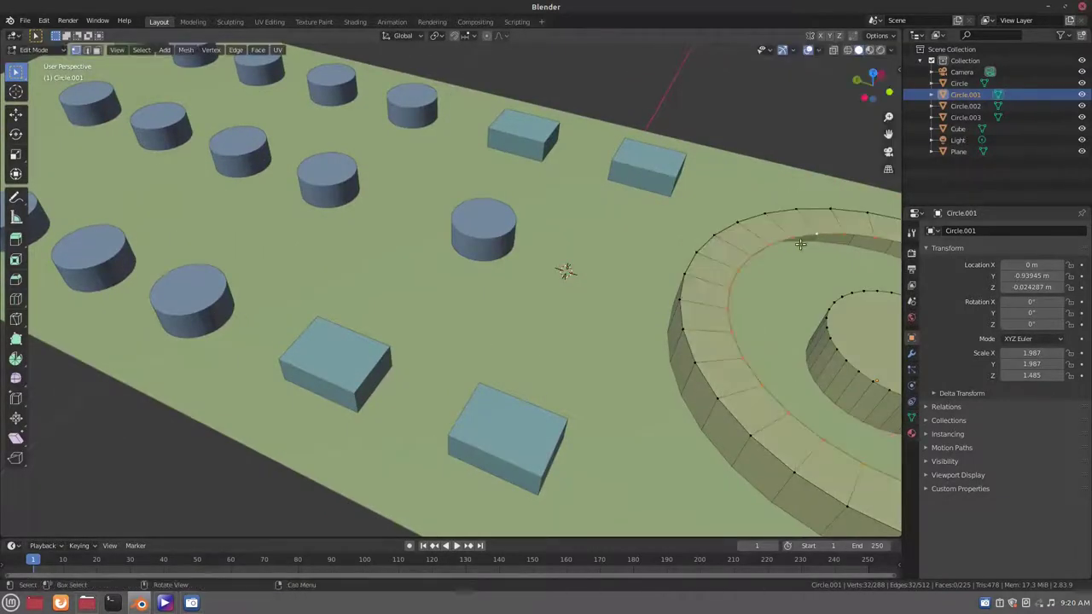
key("z")
left_click(782, 332)
Step: Select the whole ring mesh and scale it along Z to flatten it
scroll(782, 332, "down", 5)
key("ctrl+l")
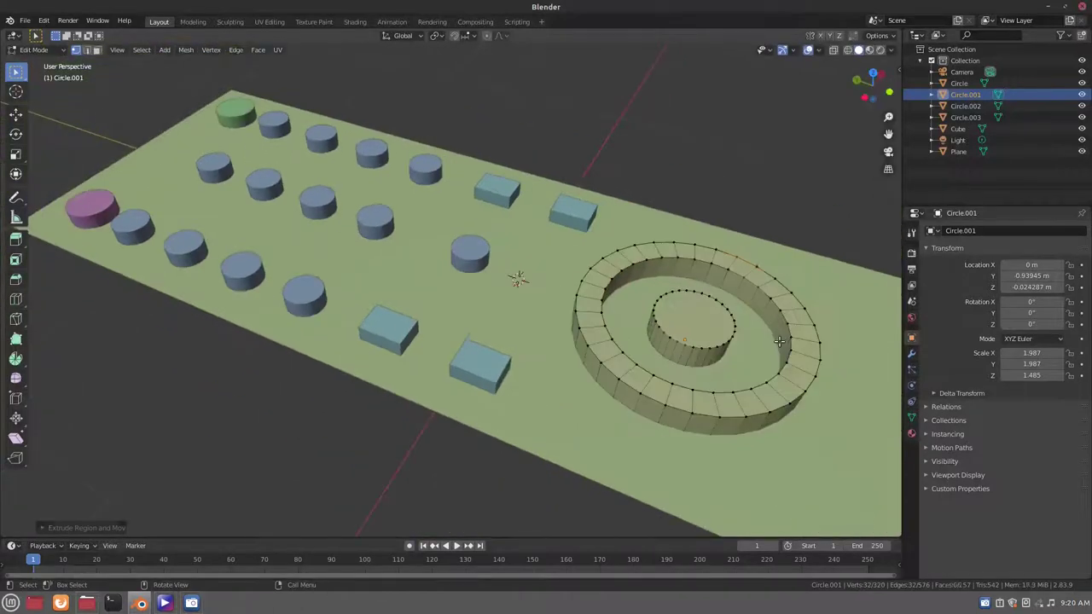
middle_click_drag(744, 318, 853, 499)
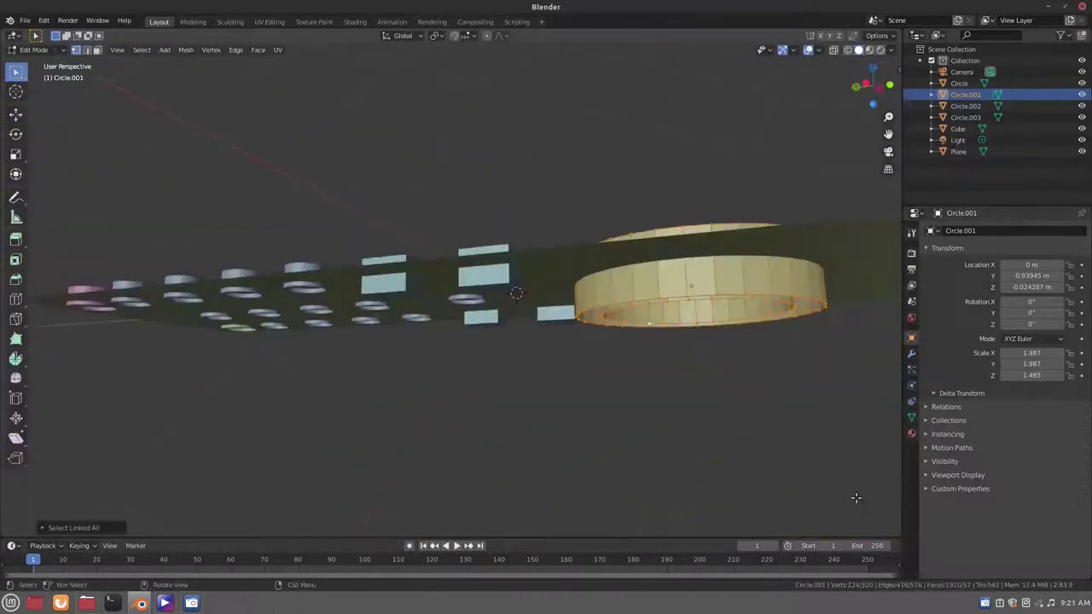
key("s")
key("z")
left_click(734, 362)
middle_click_drag(734, 362, 740, 411)
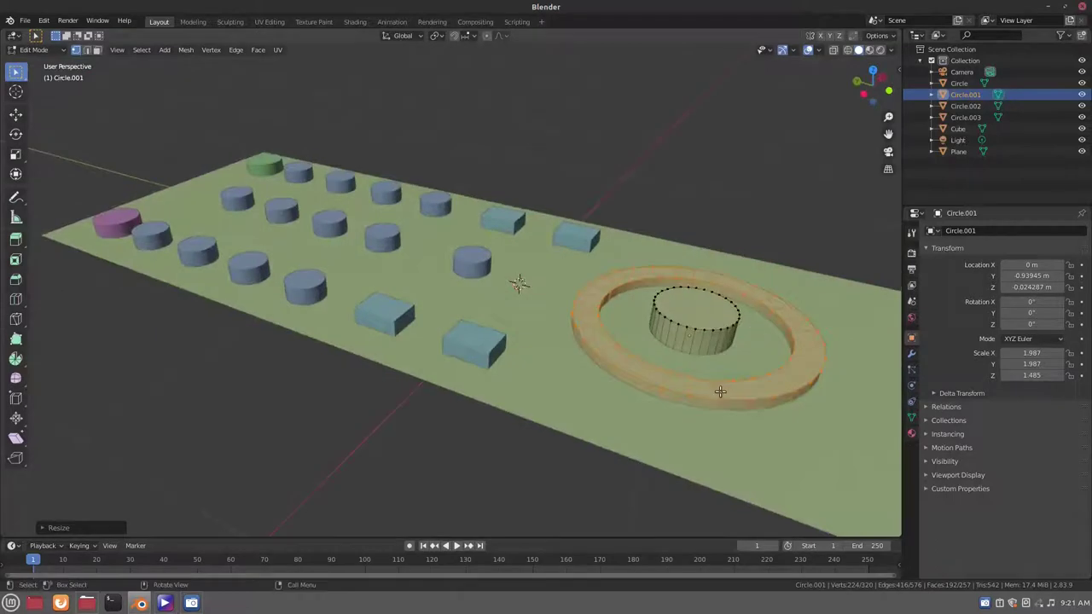
Step: In right-side orthographic view, select the ring mesh and scale it
key("alt+a")
key("KP_3")
scroll(281, 336, "up", 2)
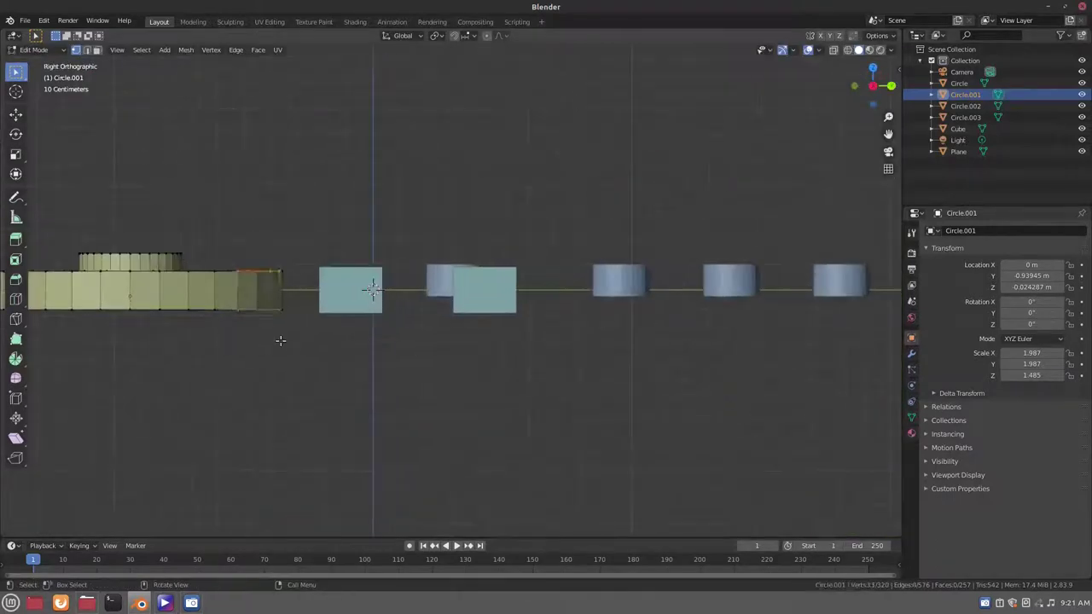
left_click_drag(201, 248, 281, 338)
key("ctrl+l")
key("s")
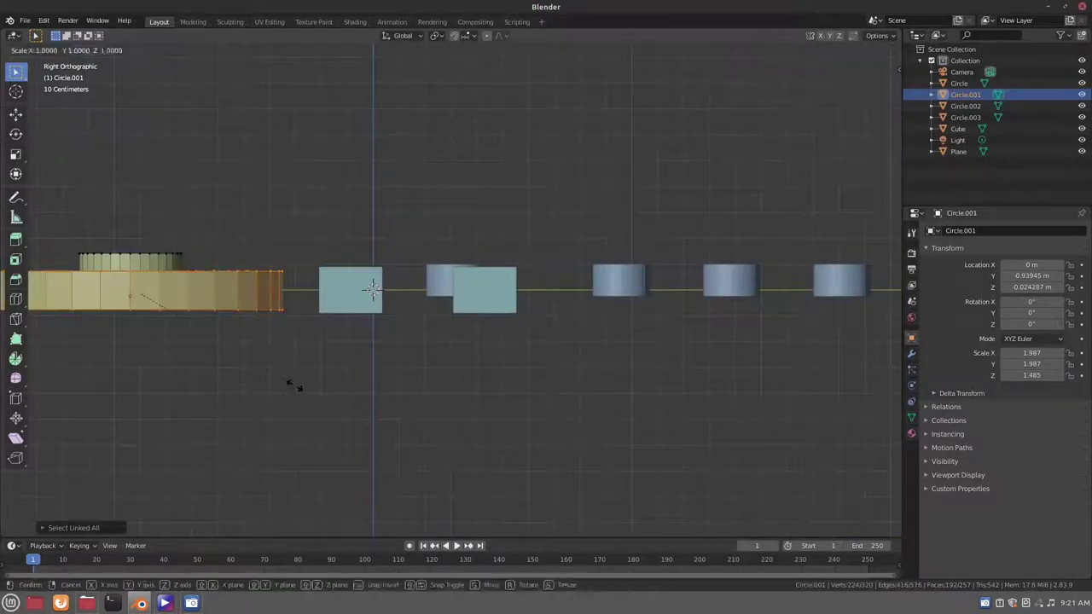
left_click(300, 391)
Step: Undo the scaling and move the ring along Z onto the remote body, ending in top view
key("g")
key("z")
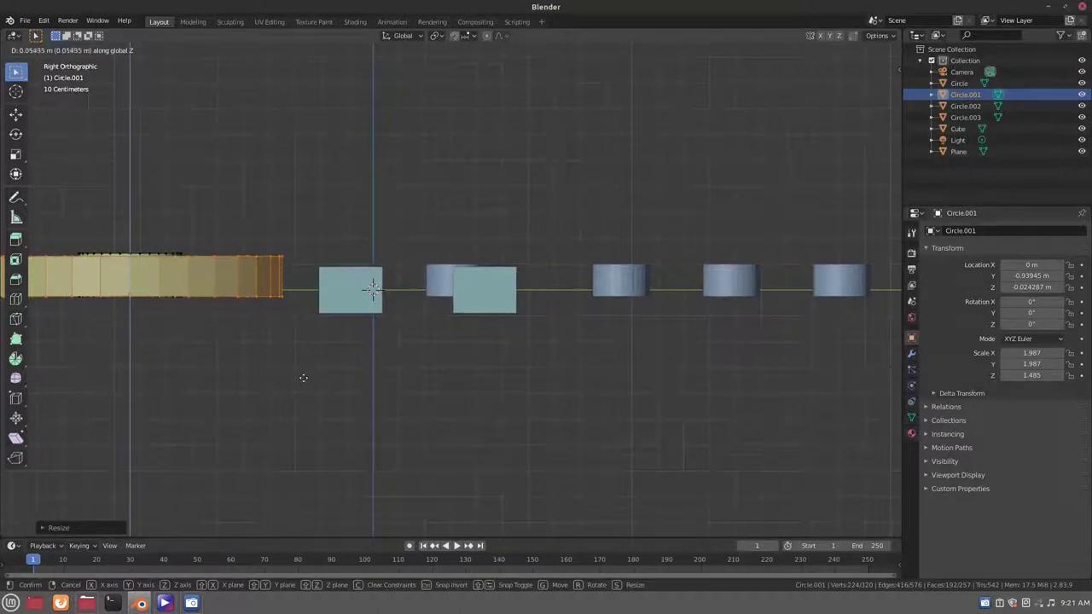
key("Escape")
key("ctrl+z")
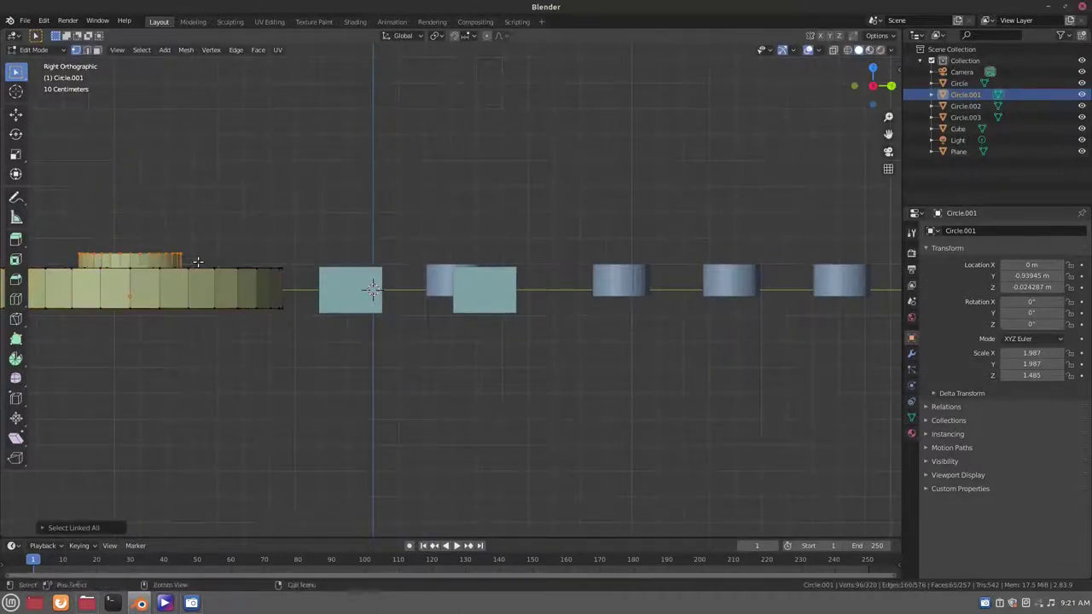
key("g")
key("z")
left_click(372, 290)
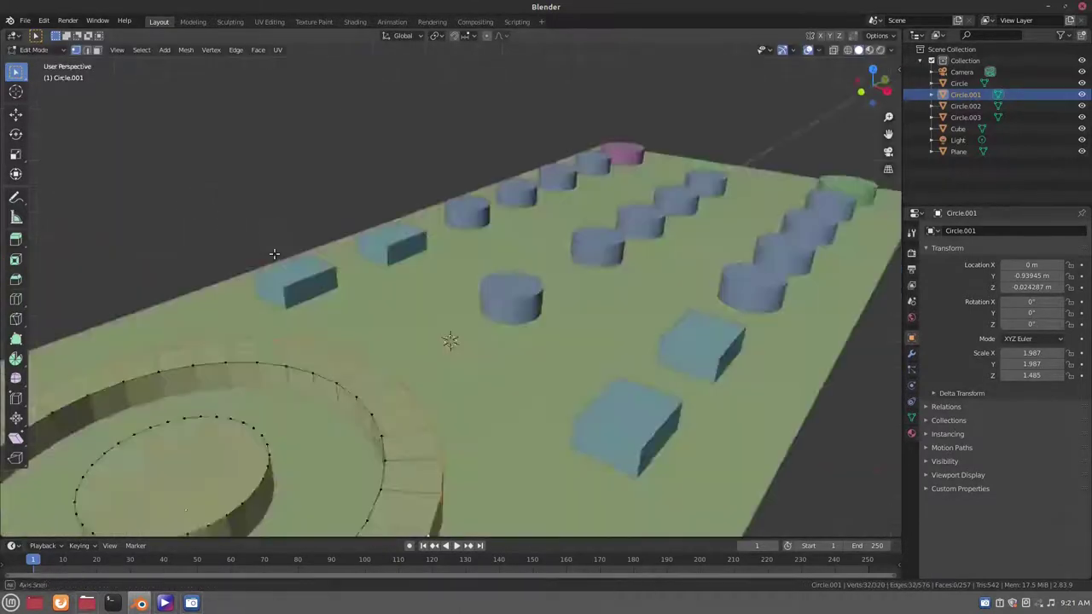
middle_click_drag(372, 290, 376, 291)
key("KP_7")
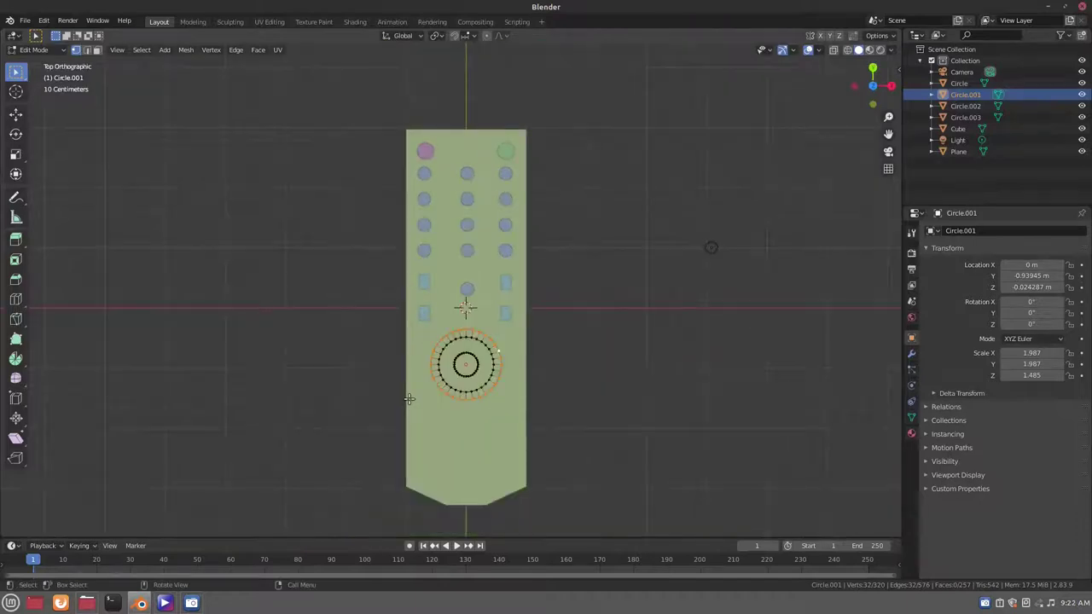
Step: Select the bottom-row button rings and move them lower along Y
left_click(424, 250, "alt")
left_click(467, 250, "alt+shift")
left_click(506, 250, "alt+shift")
key("ctrl+l")
key("g")
key("y")
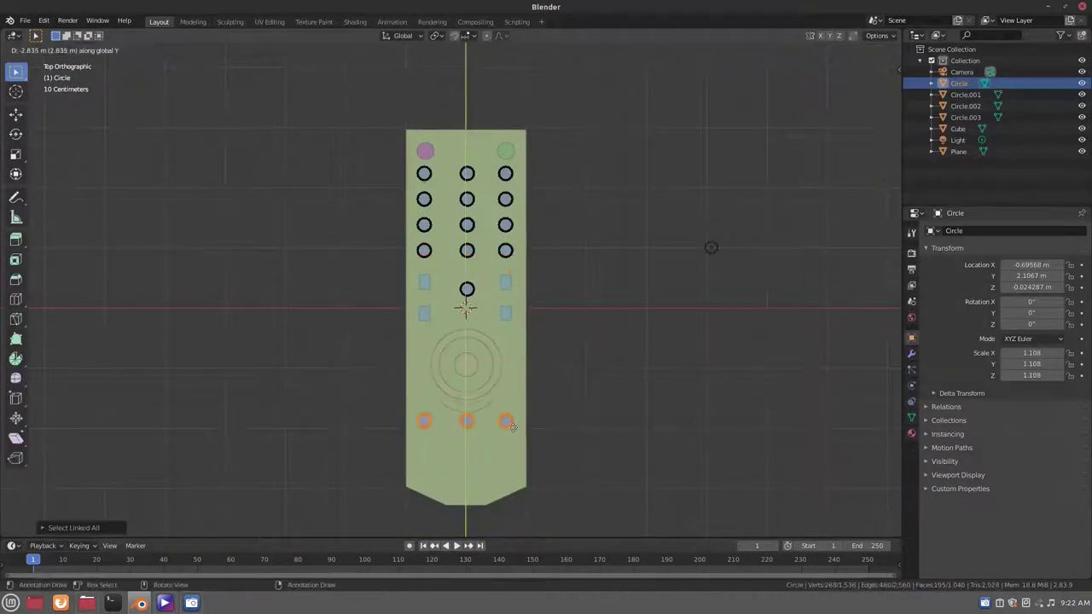
left_click(508, 427)
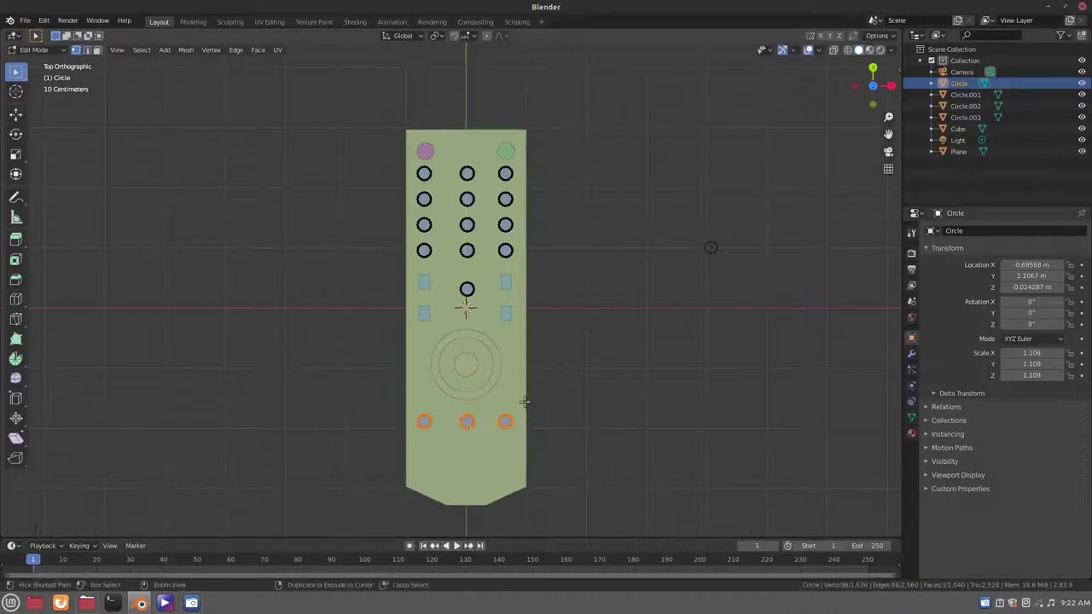
Step: Move the two outer bottom rings to a higher position along Y
left_click(474, 419, "alt")
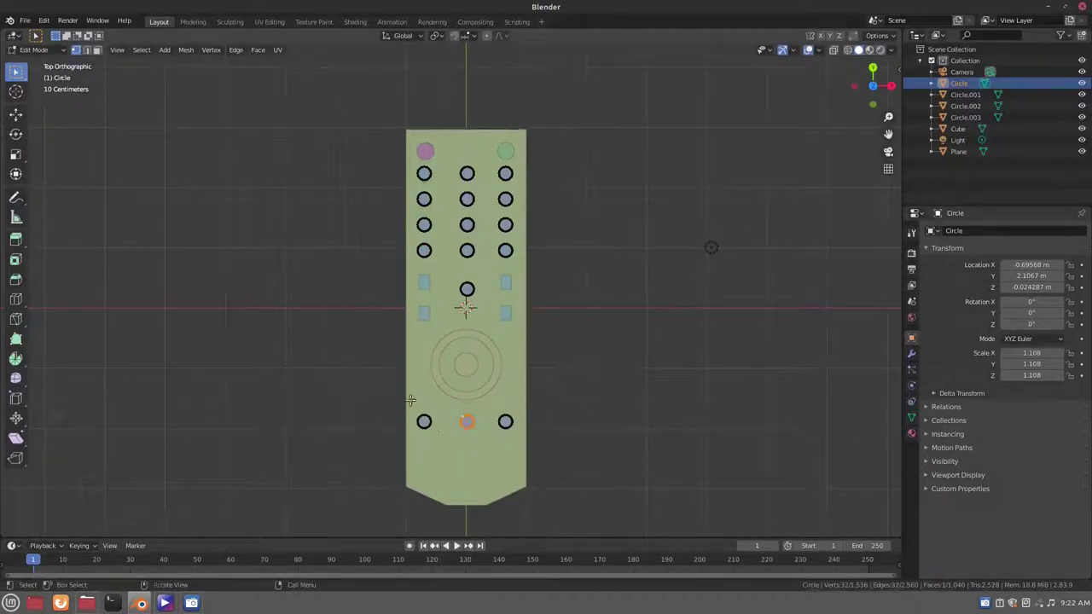
left_click(502, 416, "shift")
key("ctrl+l")
key("g")
key("y")
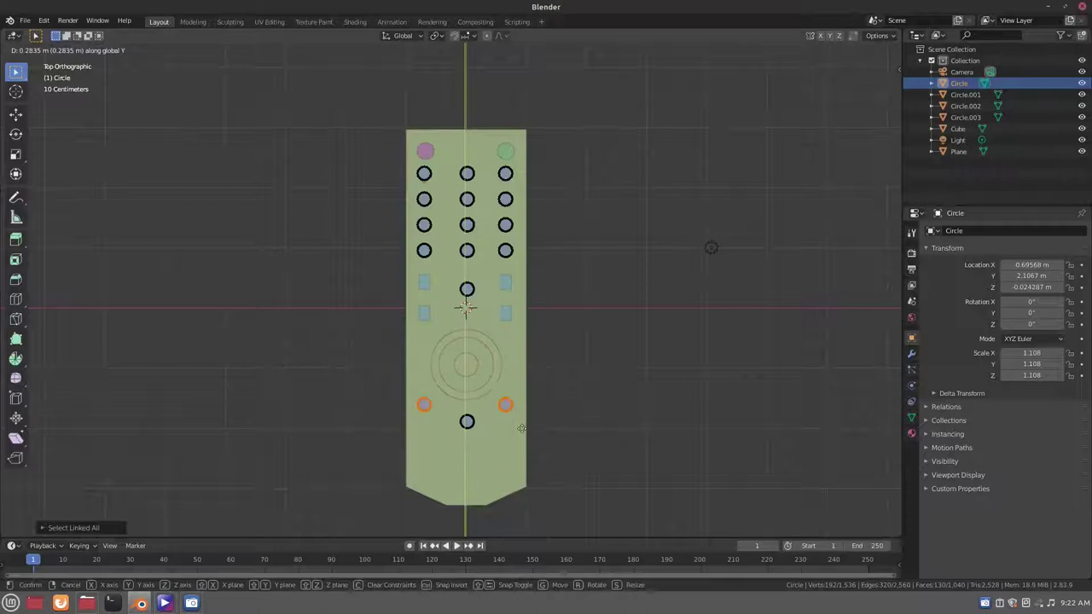
left_click(521, 429)
Step: Delete the middle bottom ring entirely, leaving a pair of round buttons
key("b")
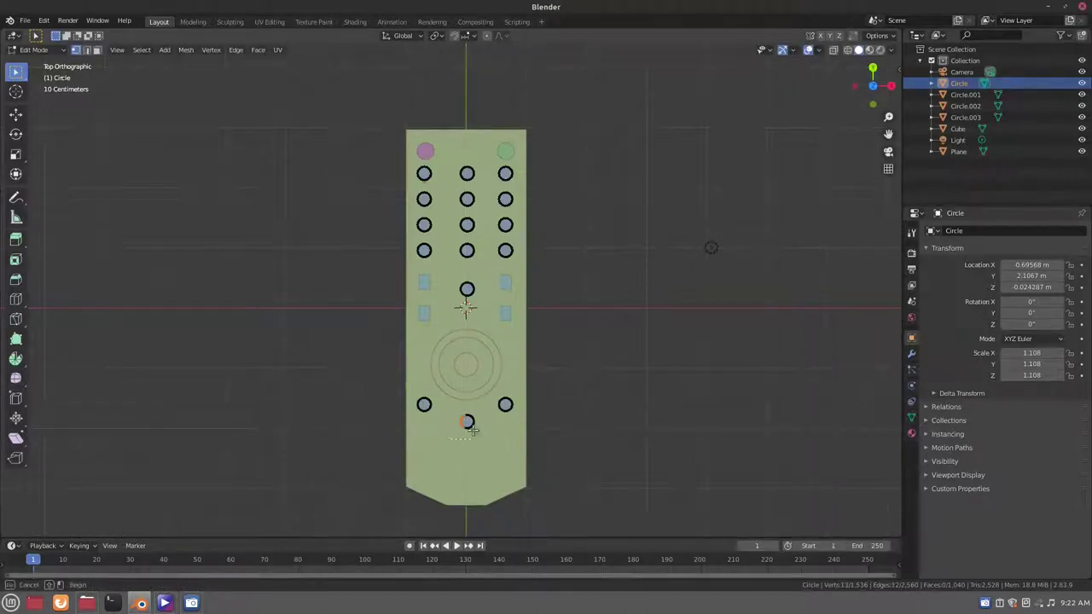
left_click_drag(472, 429, 484, 407)
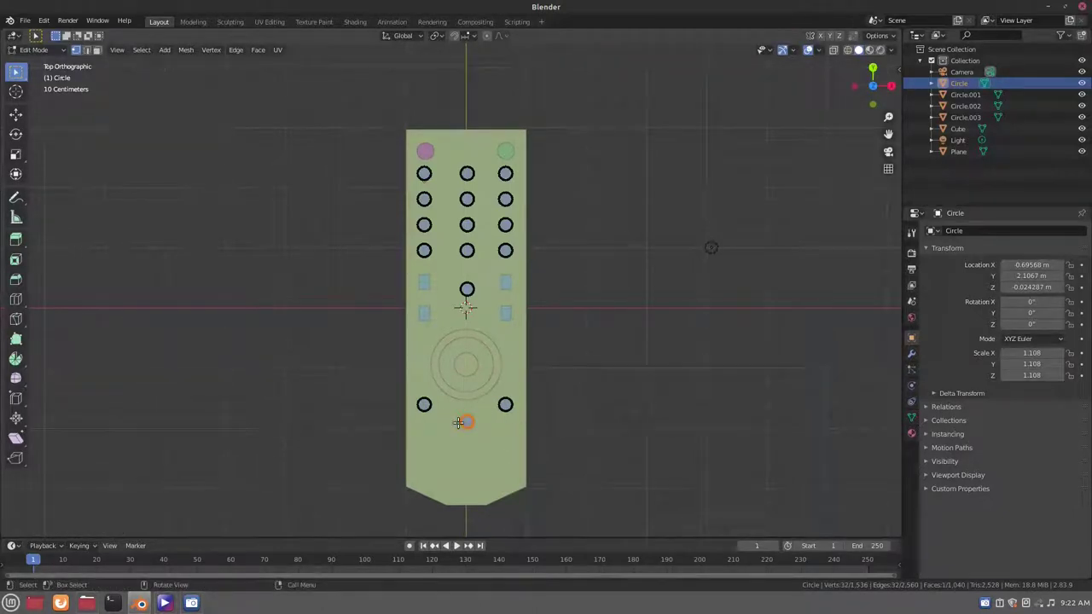
key("x")
left_click(460, 408)
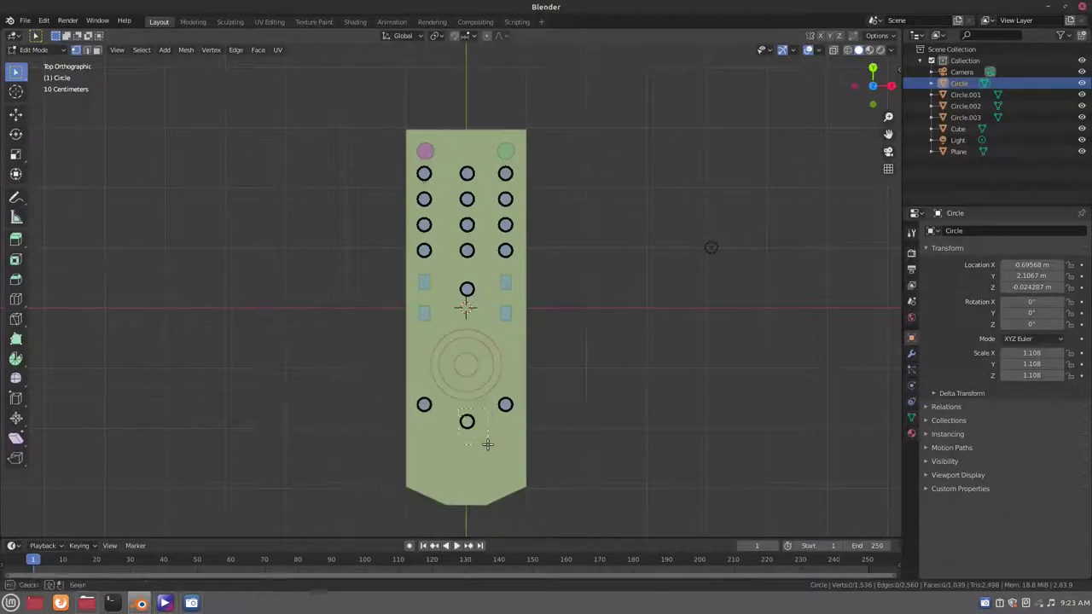
key("l")
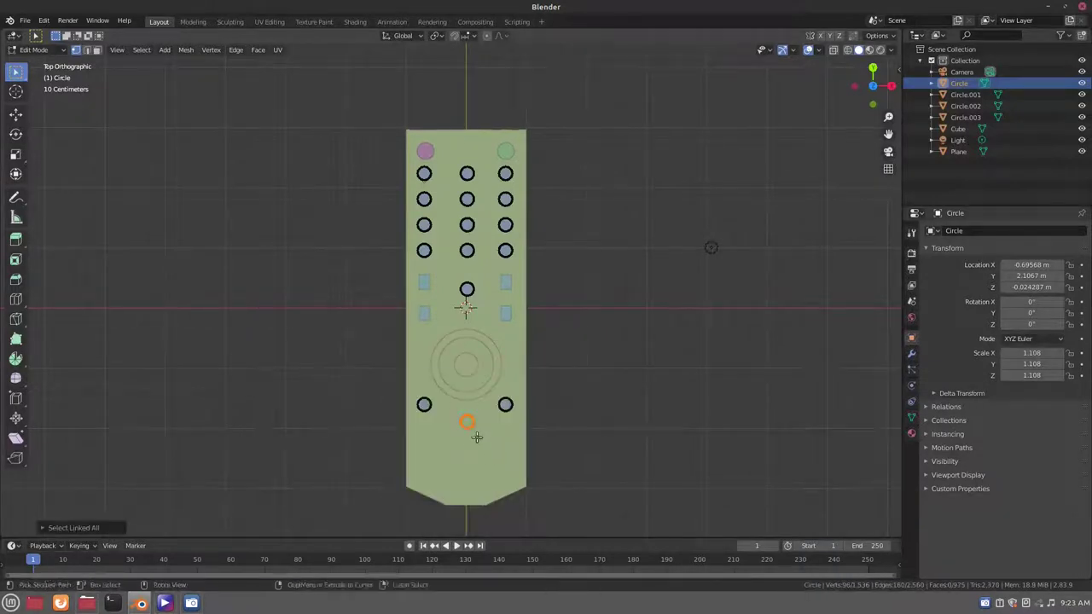
key("x")
left_click(452, 391)
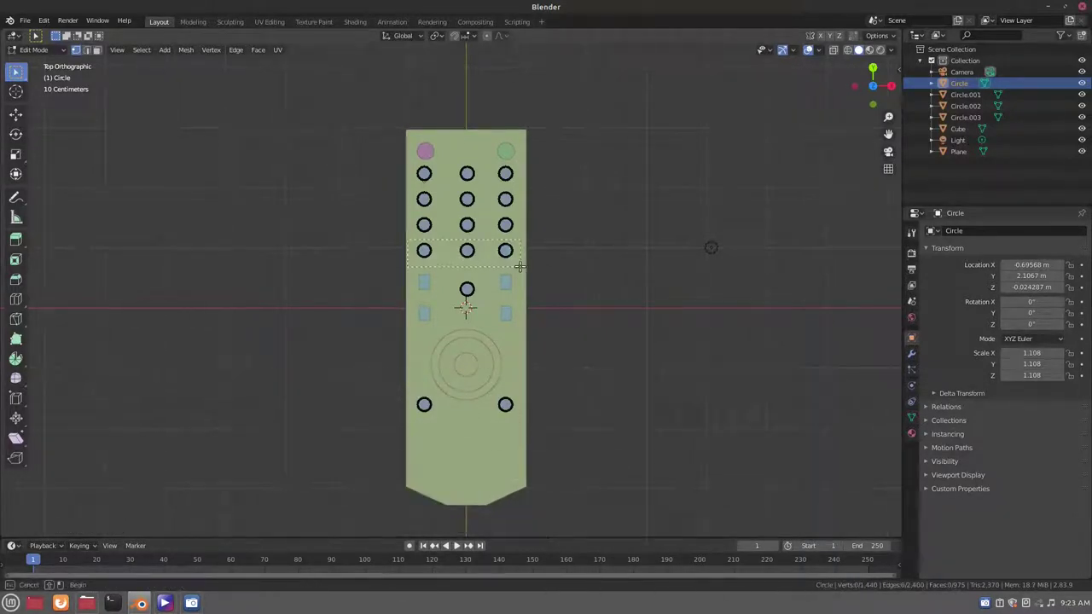
Step: Duplicate the row of three buttons twice, stacking both copies below the ring pad
left_click_drag(408, 237, 523, 270)
key("ctrl+l")
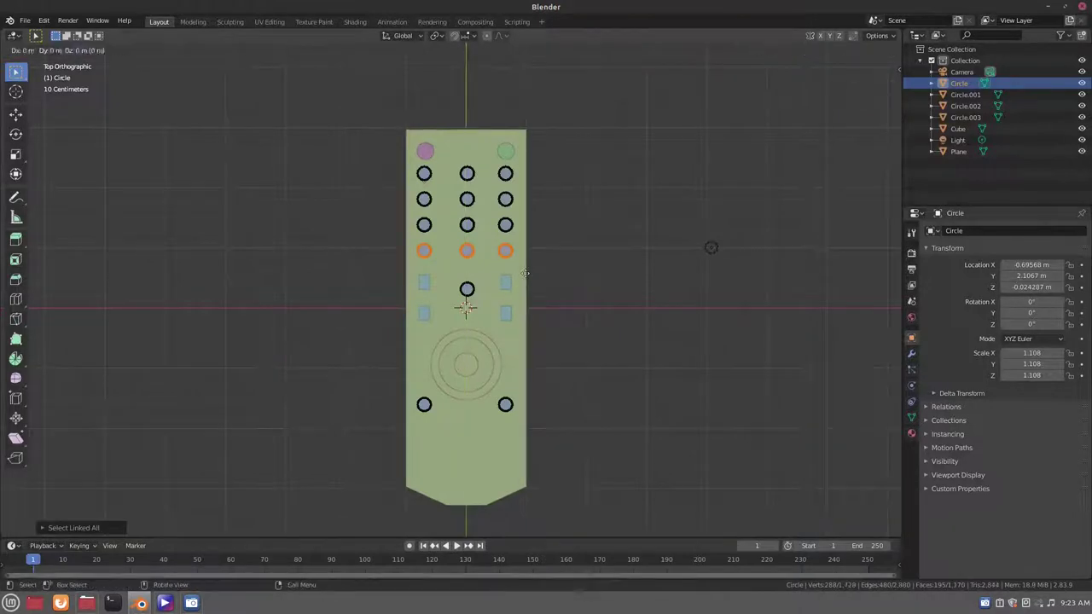
left_click(514, 457)
key("shift+d")
key("y")
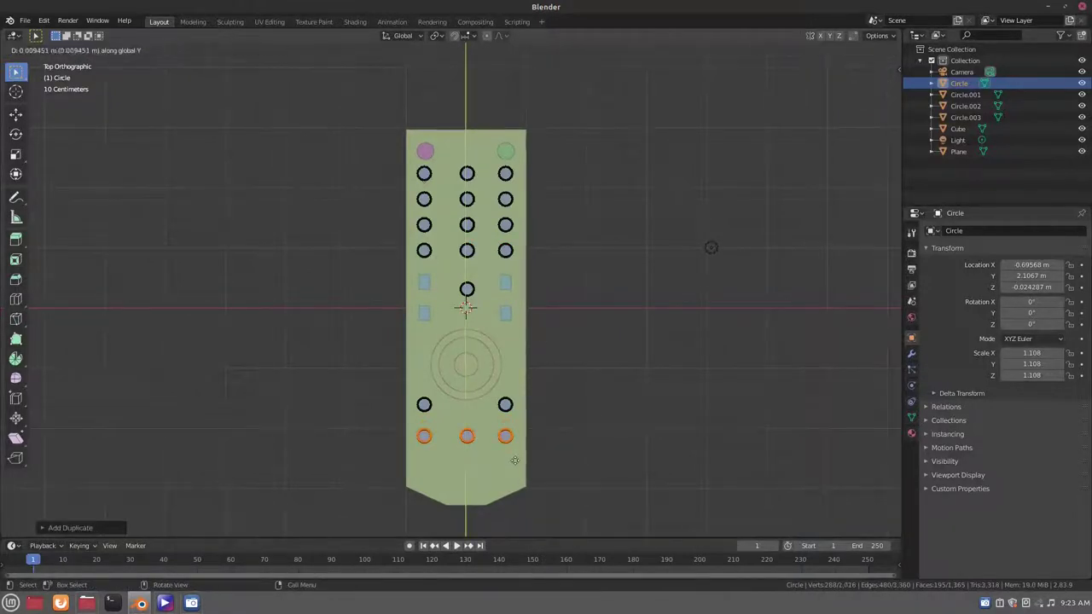
left_click(517, 484)
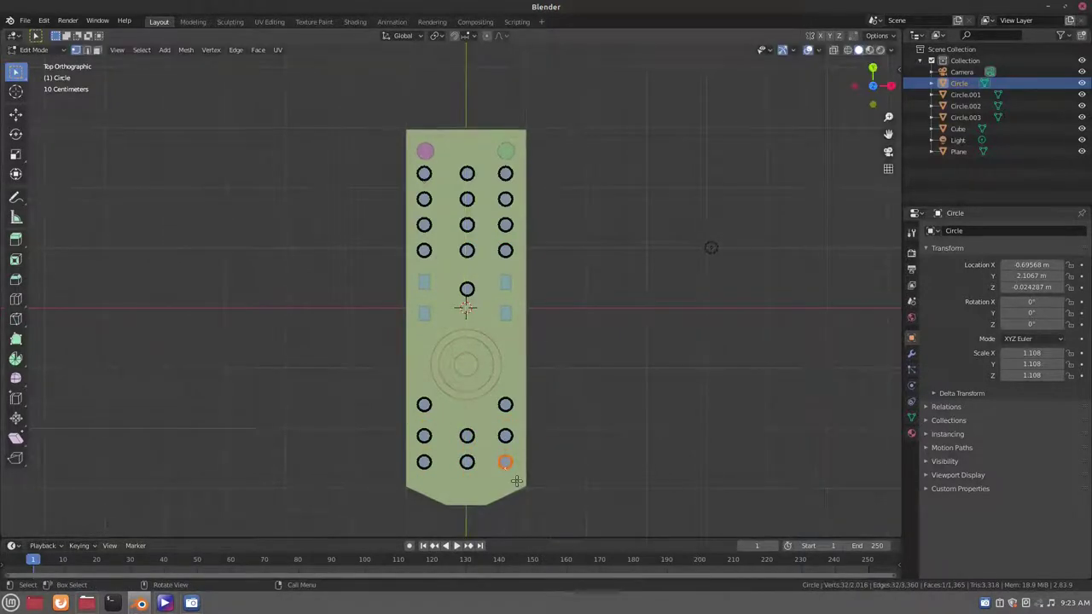
Step: Edit the remote body and begin moving its bottom tip along Y
key("Tab")
left_click(472, 475)
key("Tab")
key("g")
key("y")
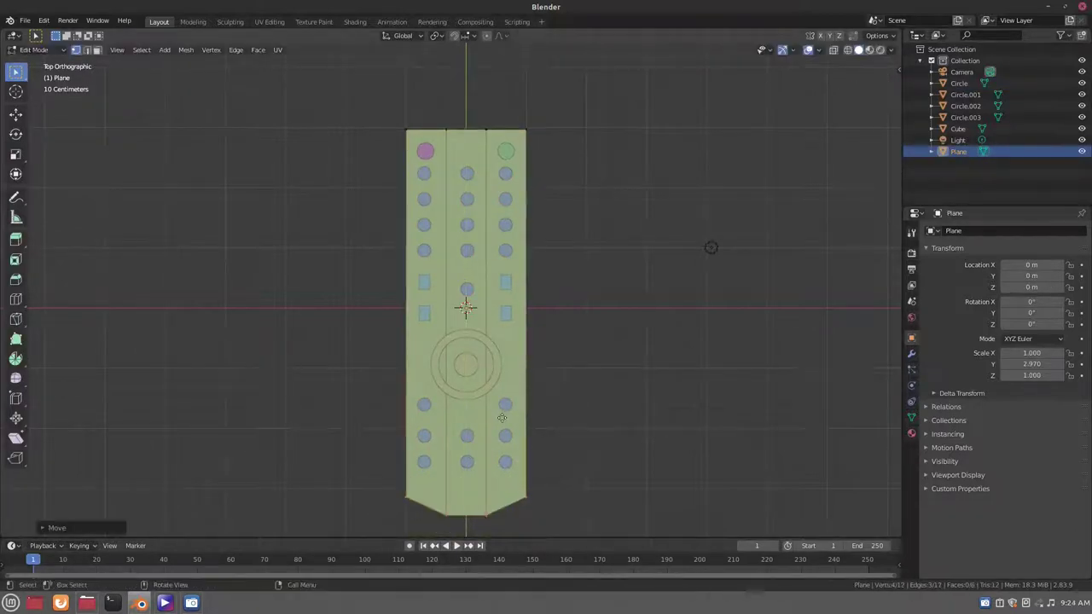
Step: Pull the remote's bottom tip lower to lengthen the body
left_click(508, 477)
scroll(562, 449, "down", 2)
mouse_move(538, 438)
middle_mouse_down()
mouse_move(572, 337)
mouse_move(509, 335)
middle_mouse_up()
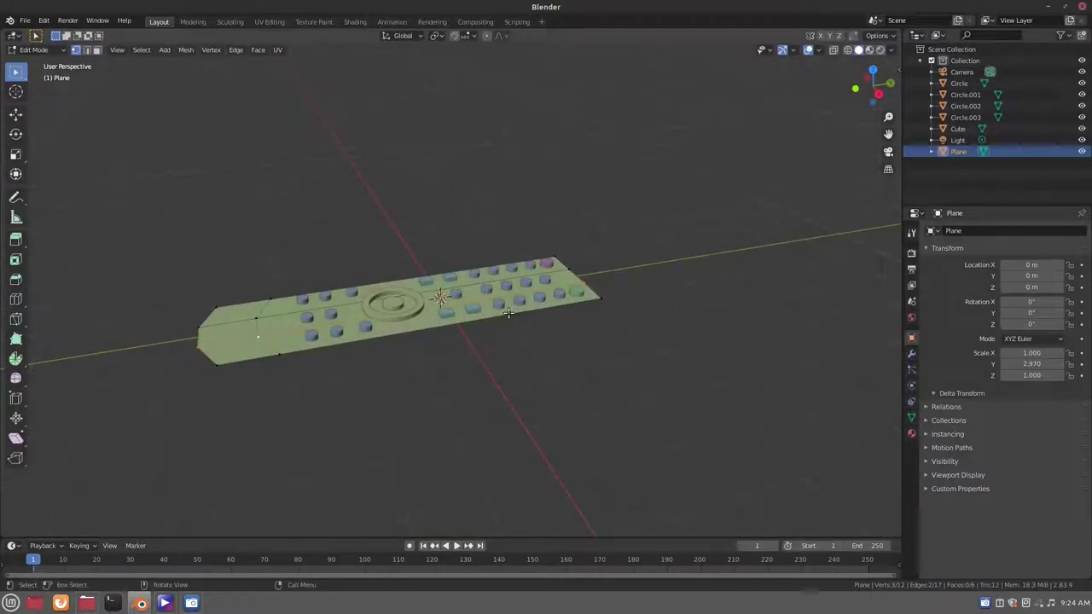
Step: Extrude the remote's outline edge loop about 0.12 m along Z for thickness
key("2")
left_click(233, 360, "alt")
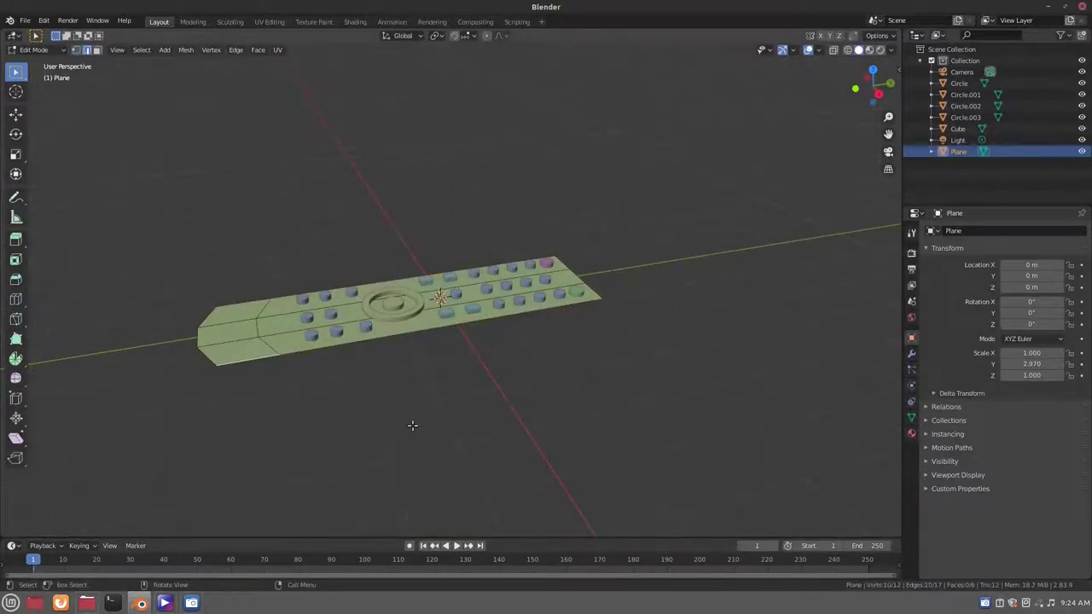
scroll(412, 425, "up", 2)
scroll(429, 410, "up", 1)
key("e")
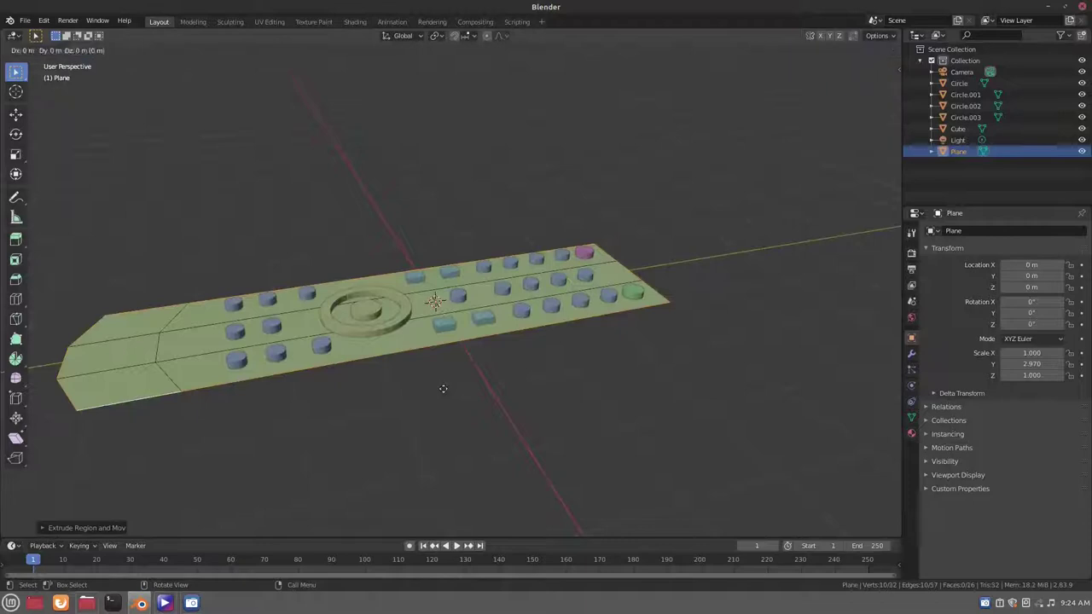
key("z")
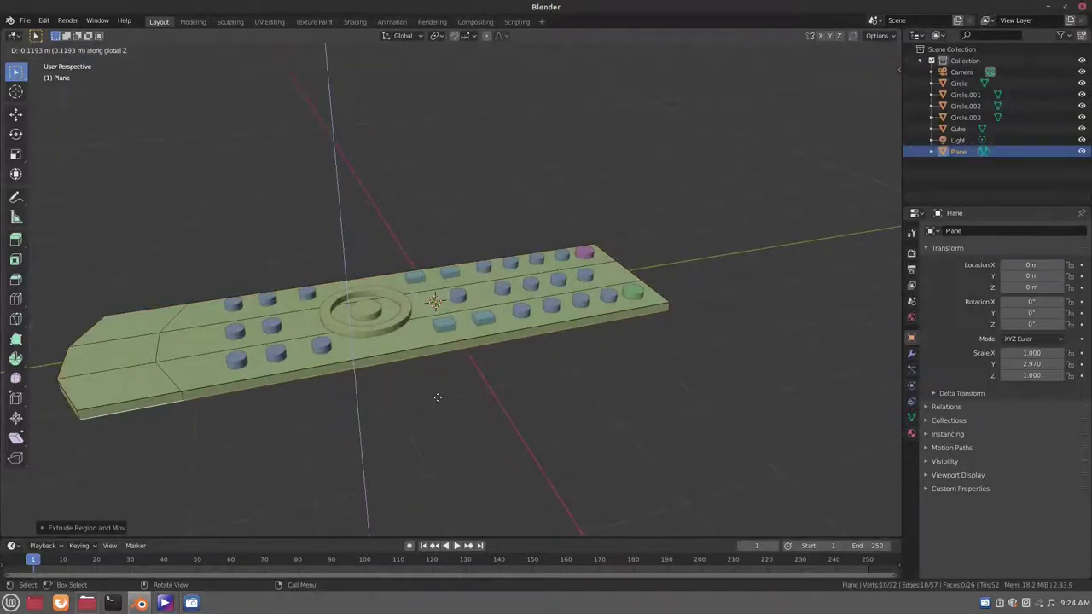
left_click(437, 398)
mouse_move(438, 397)
middle_mouse_down()
mouse_move(497, 331)
mouse_move(261, 416)
middle_mouse_up()
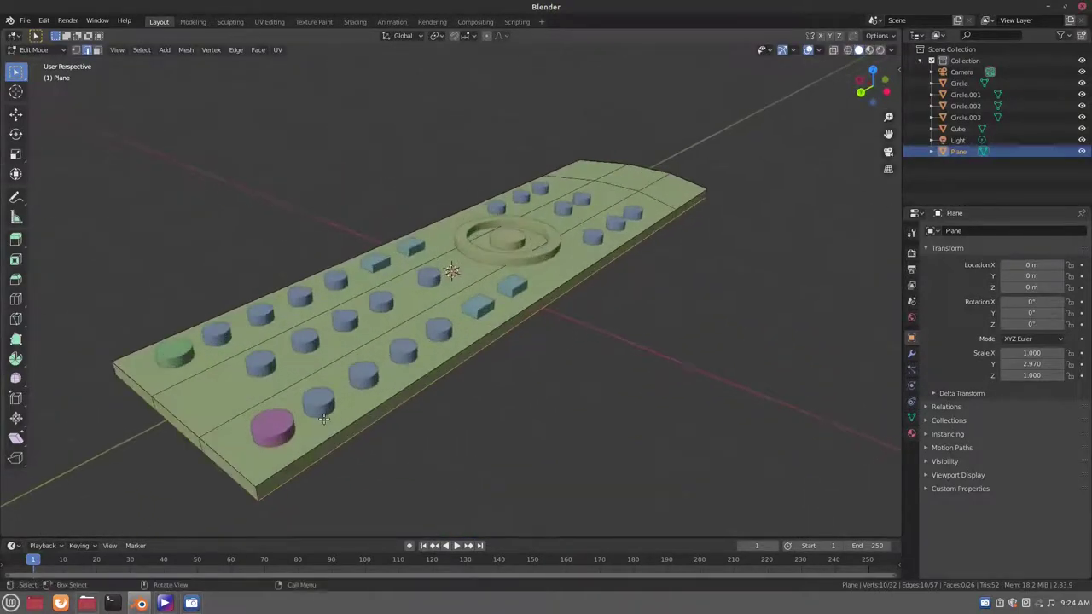
Step: Return to Object Mode and hide the base plate to expose the buttons
key("Tab")
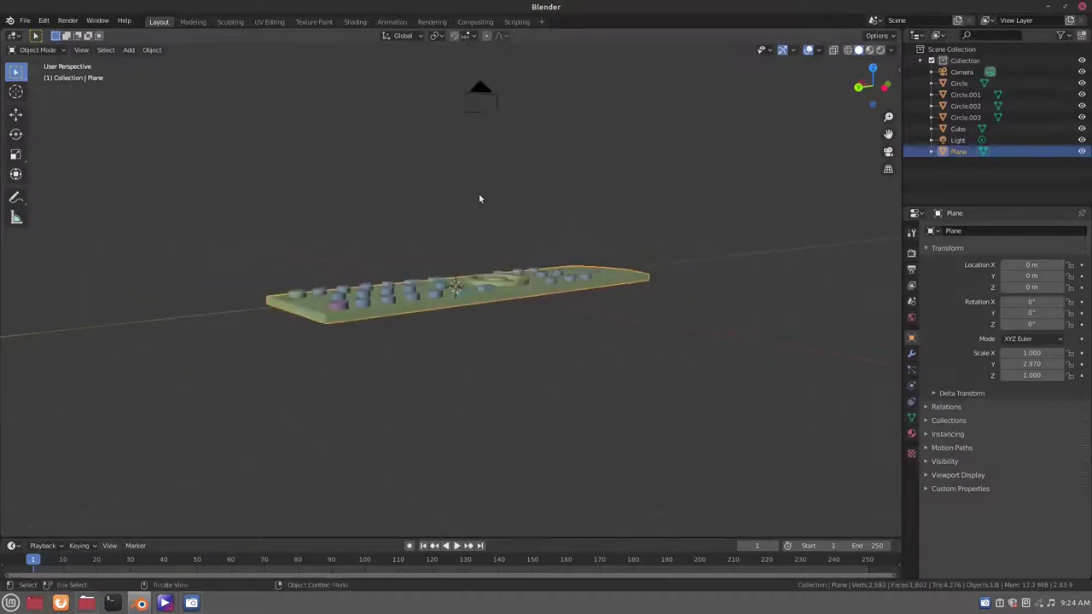
mouse_move(481, 199)
middle_mouse_down()
mouse_move(558, 237)
mouse_move(646, 398)
middle_mouse_up()
left_click(492, 302)
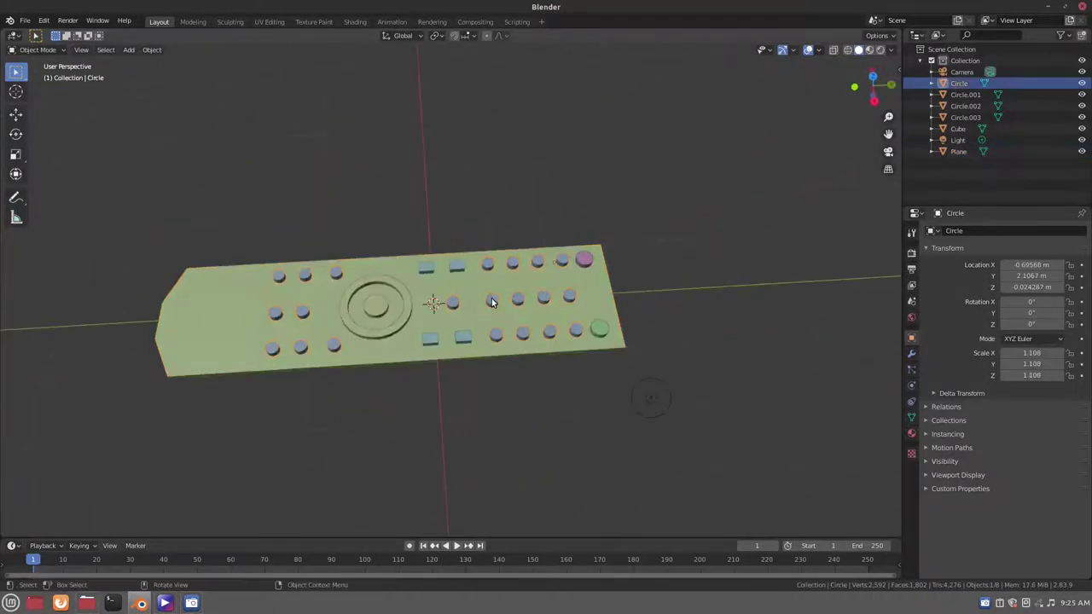
left_click(407, 314)
key("g")
key("Escape")
key("h")
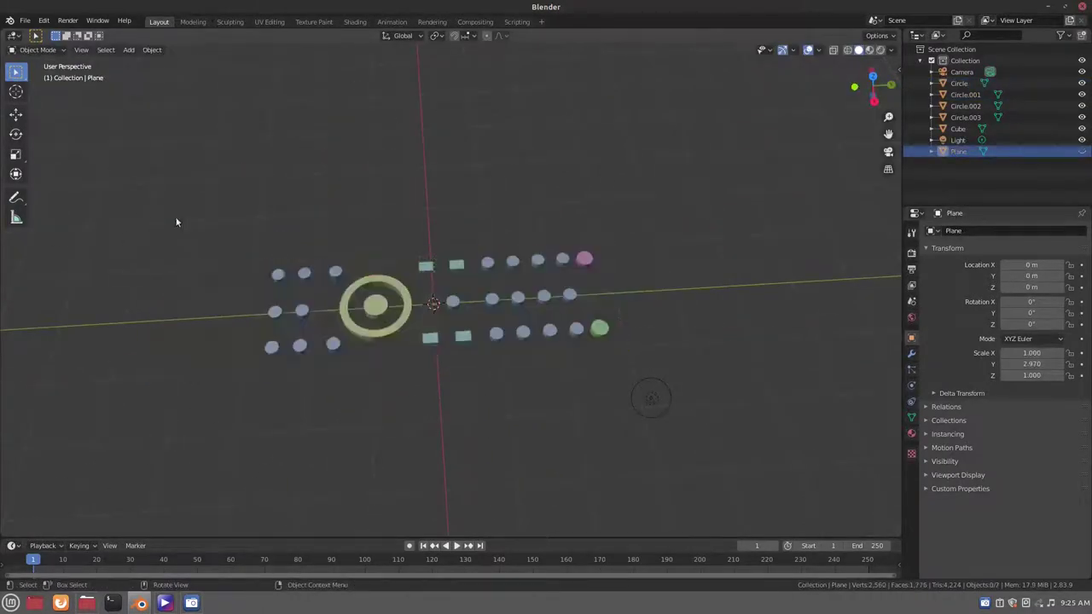
Step: Box-select all button objects, excluding the light, and join them into Circle.001
left_click_drag(247, 239, 609, 377)
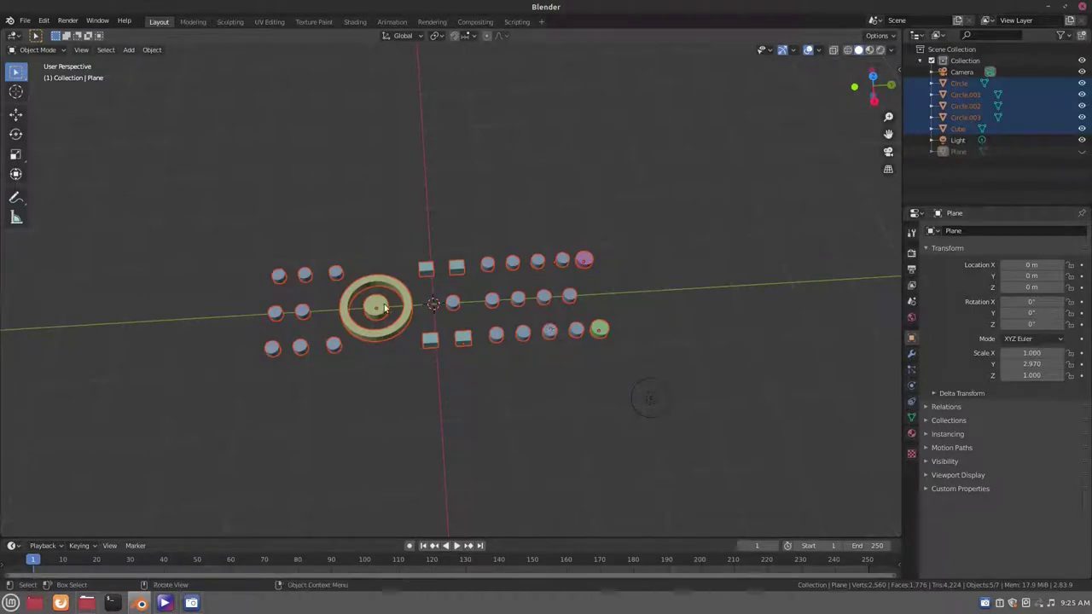
left_click_drag(163, 196, 610, 422)
left_click_drag(228, 219, 614, 392)
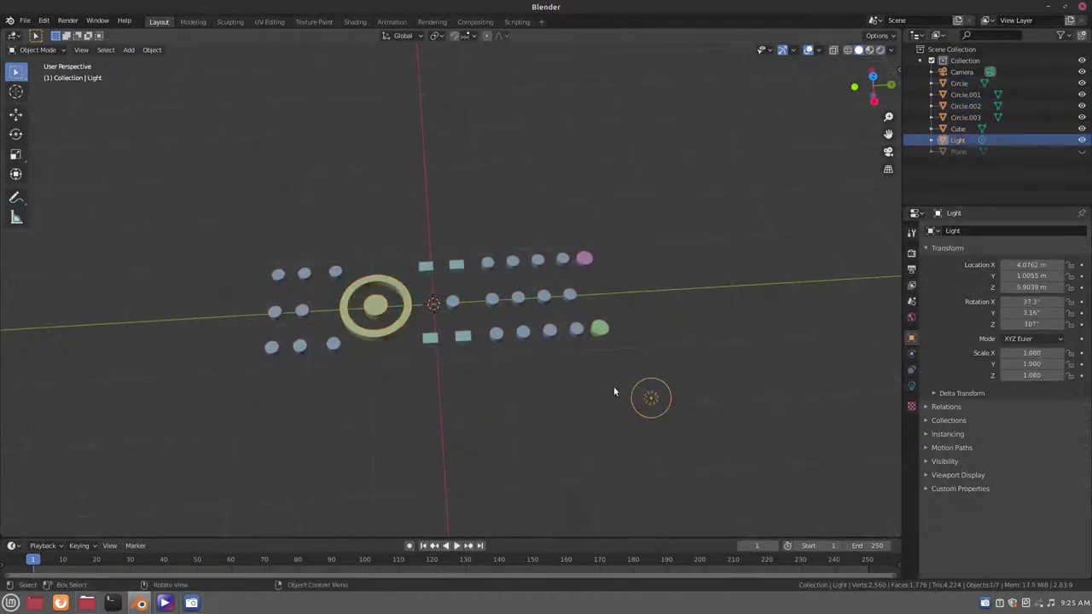
left_click(375, 308)
left_click_drag(229, 217, 612, 374)
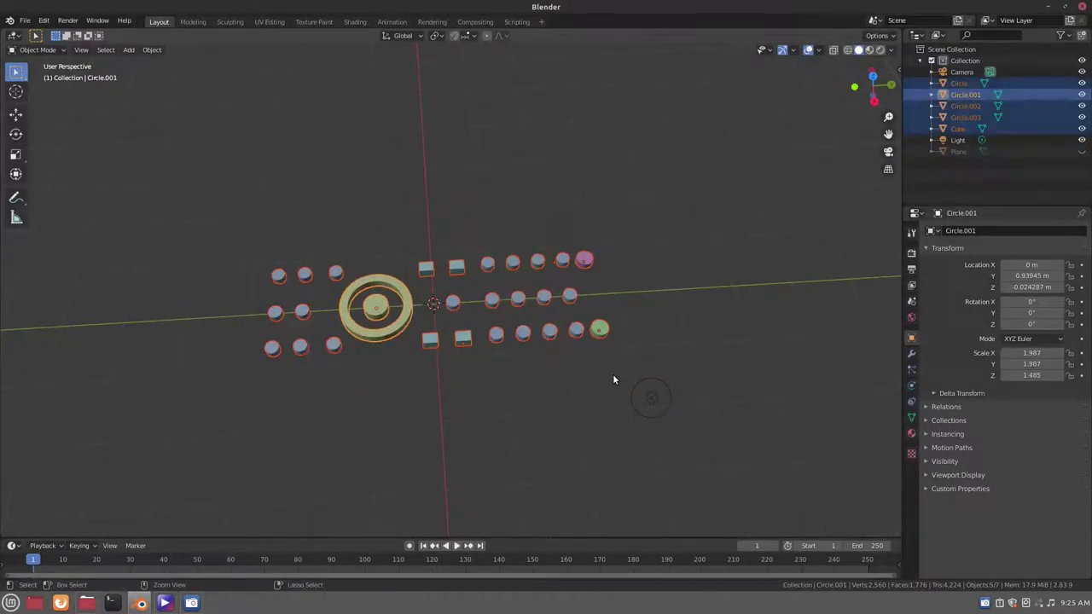
key("ctrl+j")
Step: Unhide the base plate and select it again
key("alt+h")
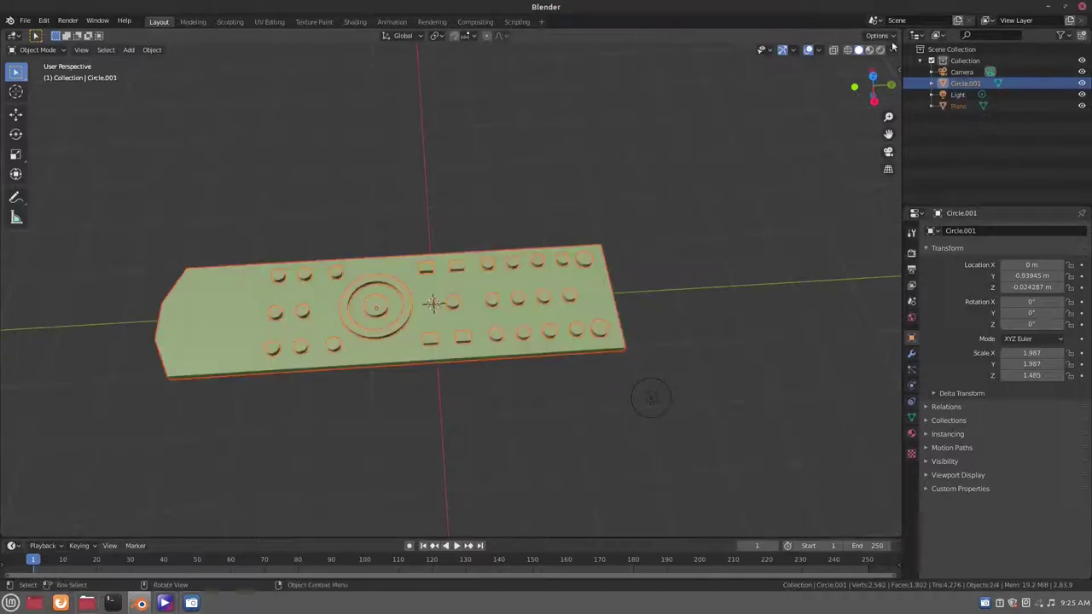
left_click(892, 47)
left_click(873, 202)
left_click(845, 202)
left_click(208, 367)
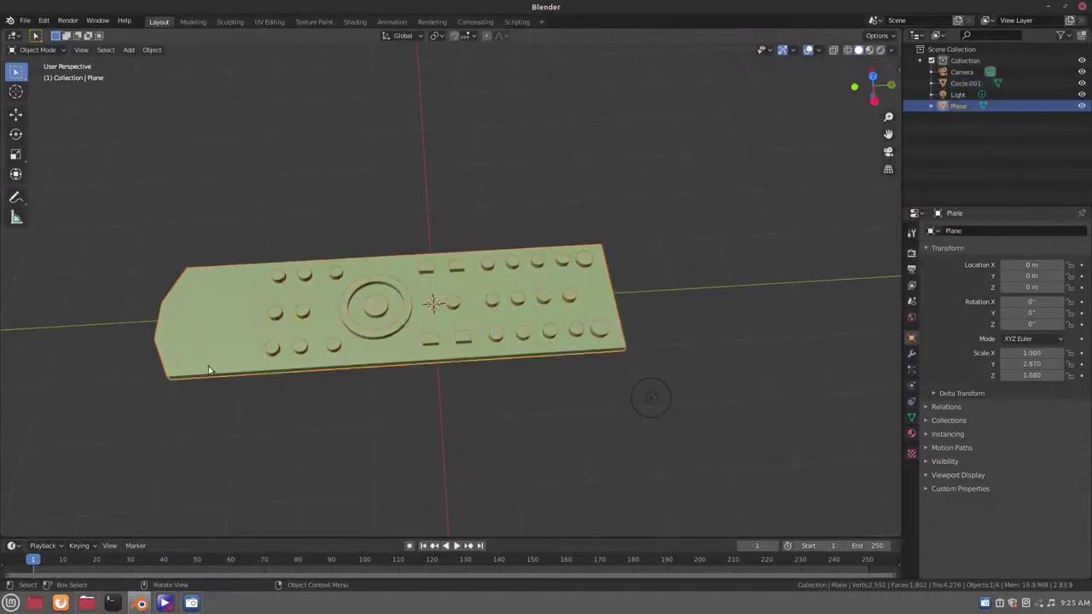
mouse_move(209, 370)
middle_mouse_down()
mouse_move(288, 350)
mouse_move(421, 351)
middle_mouse_up()
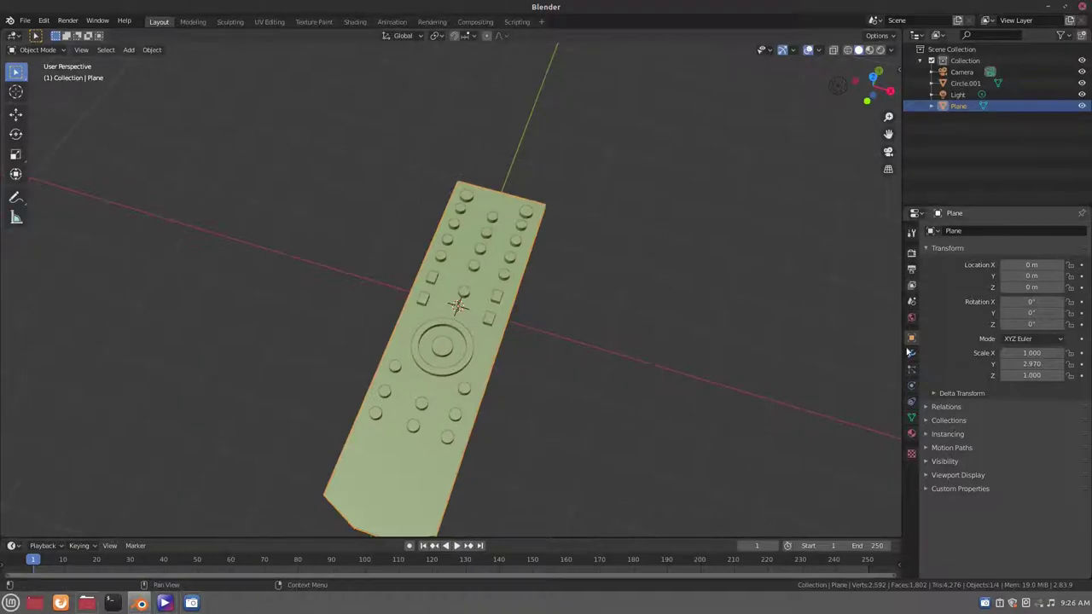
Step: Apply a Boolean Difference modifier on the plate using Circle.001 as the cutter
left_click(911, 353)
left_click(1007, 230)
left_click(862, 278)
left_click(1048, 293)
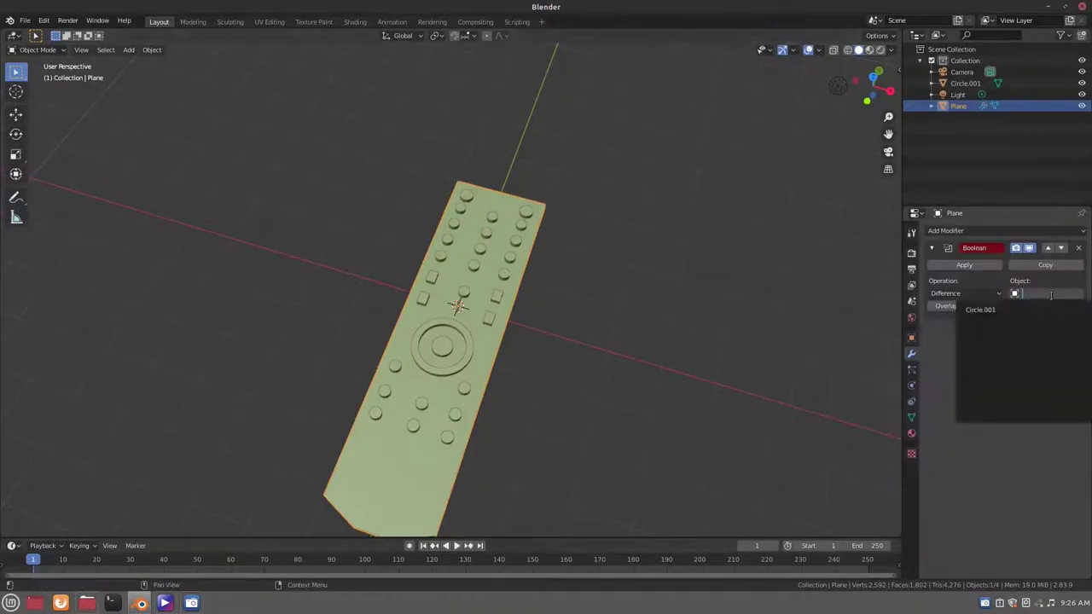
left_click(1005, 309)
mouse_move(546, 376)
middle_mouse_down()
mouse_move(412, 372)
mouse_move(495, 281)
mouse_move(577, 346)
middle_mouse_up()
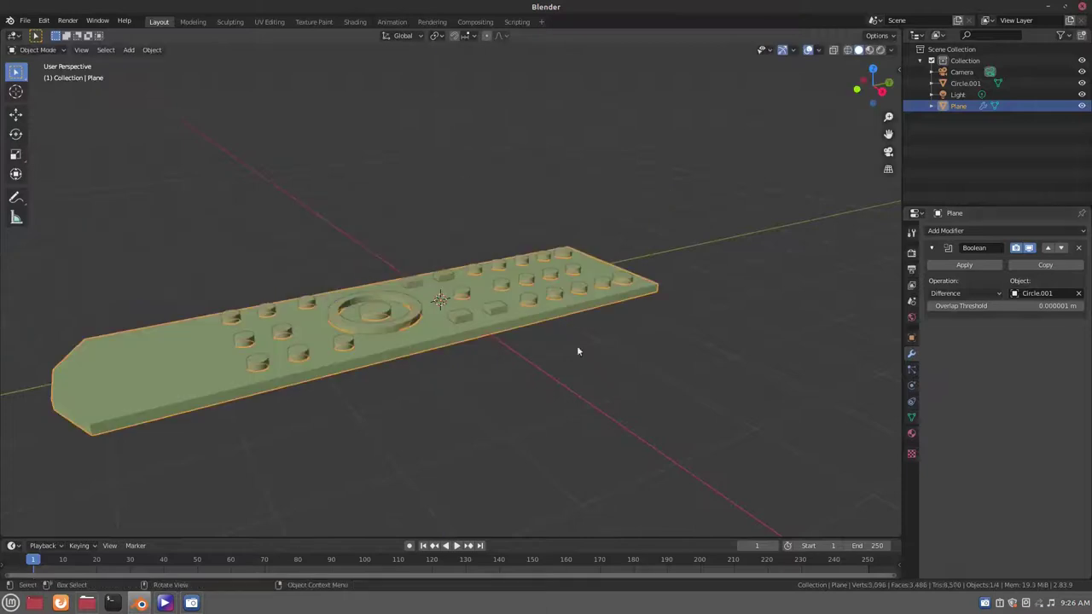
left_click(964, 264)
Step: Lift the joined buttons object Circle.001 upward along Z above the plate
left_click(387, 323)
key("g")
key("z")
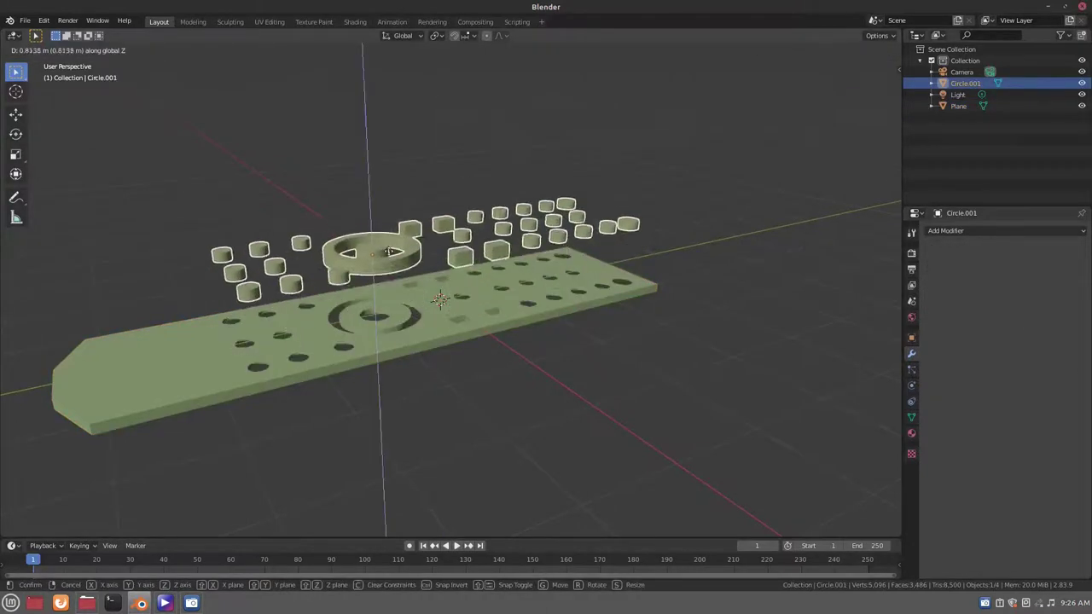
left_click(384, 256)
mouse_move(384, 256)
middle_mouse_down()
mouse_move(302, 354)
mouse_move(398, 315)
mouse_move(411, 324)
middle_mouse_up()
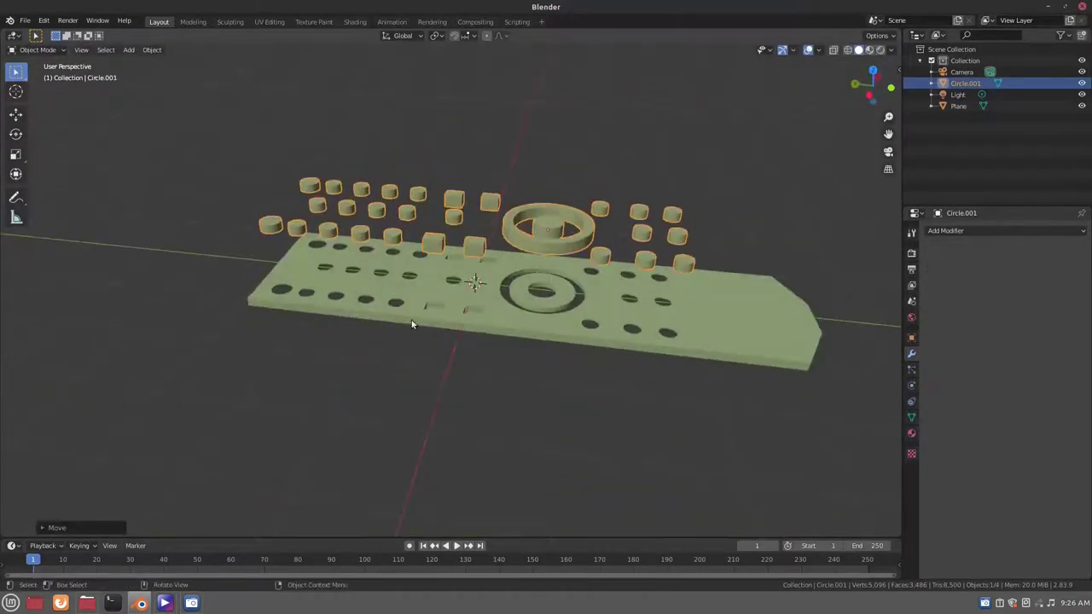
Step: Shade the buttons smooth, then trial a 9-segment Bevel modifier and remove it
right_click(499, 226)
left_click(503, 233)
left_click(939, 231)
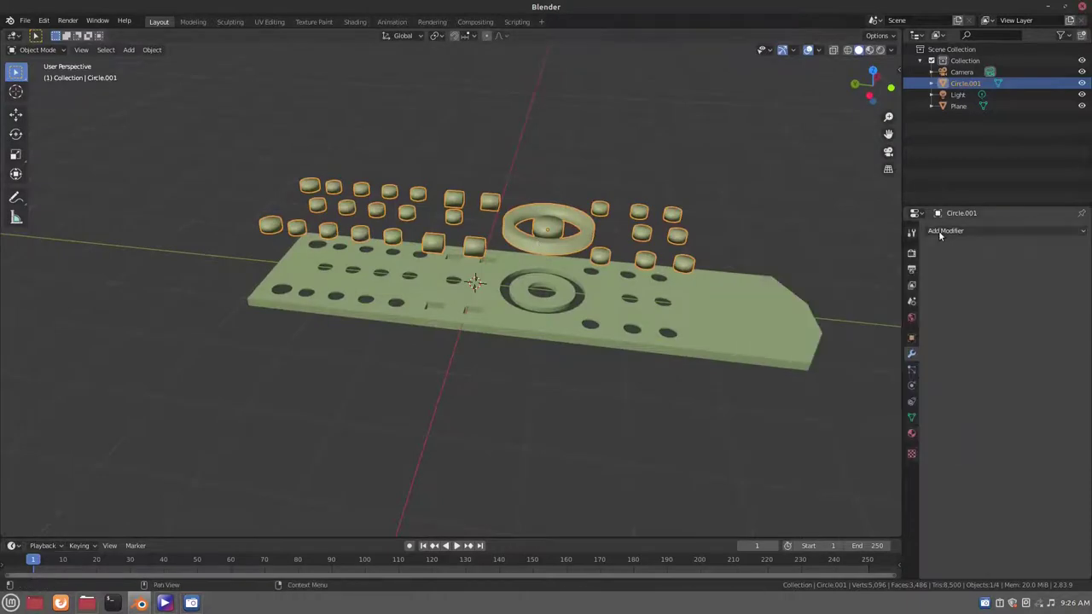
left_click(939, 230)
left_click(863, 269)
left_click_drag(1007, 343, 1086, 347)
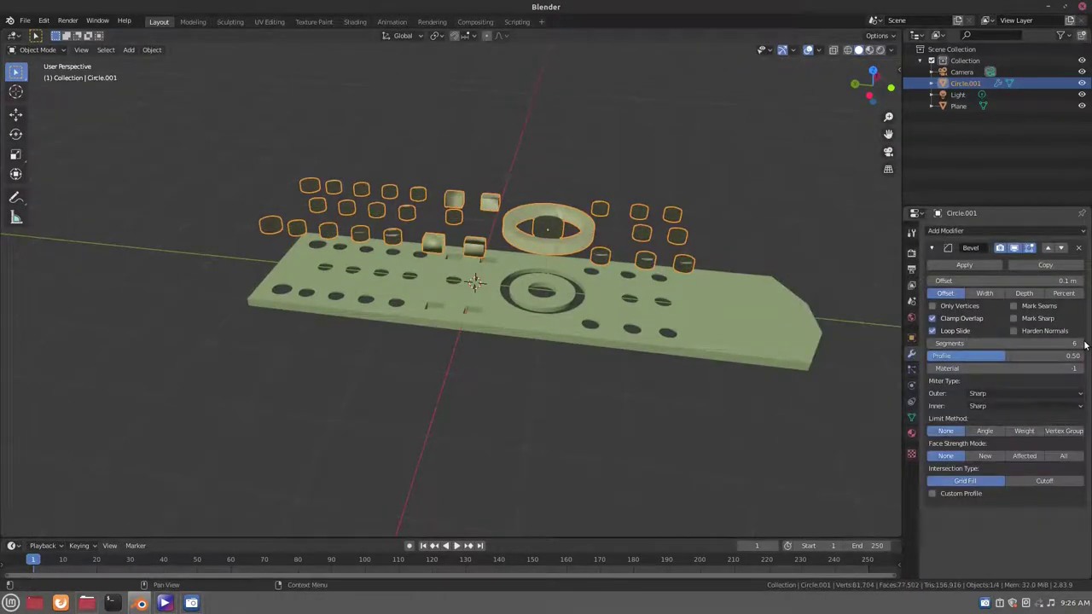
left_click(1080, 248)
Step: Add a Subdivision Surface modifier at viewport level 2 and enter Edit Mode
left_click(990, 231)
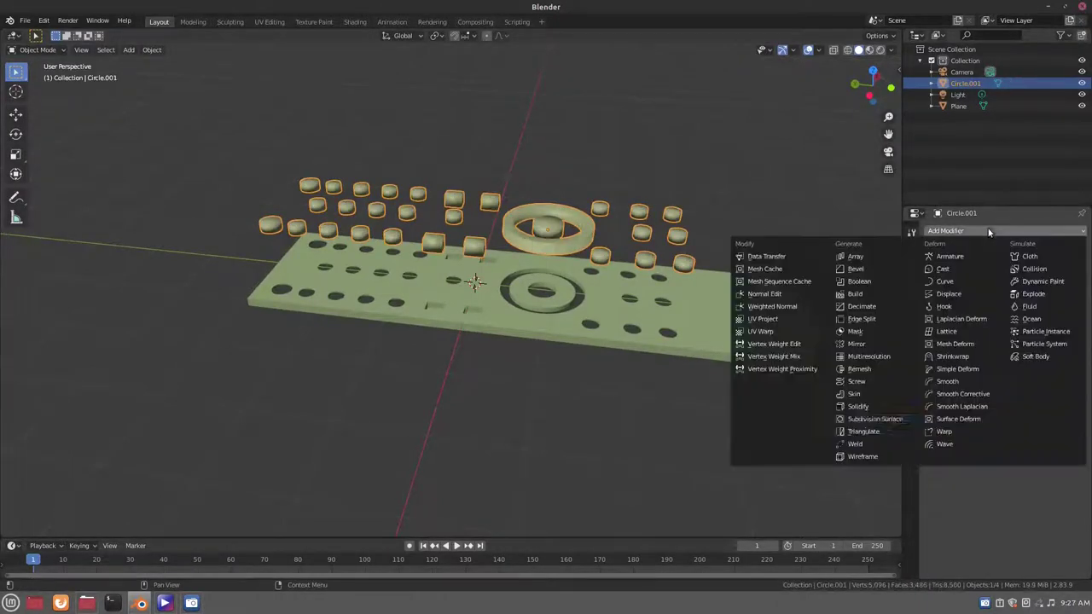
left_click(862, 420)
scroll(668, 276, "up", 3)
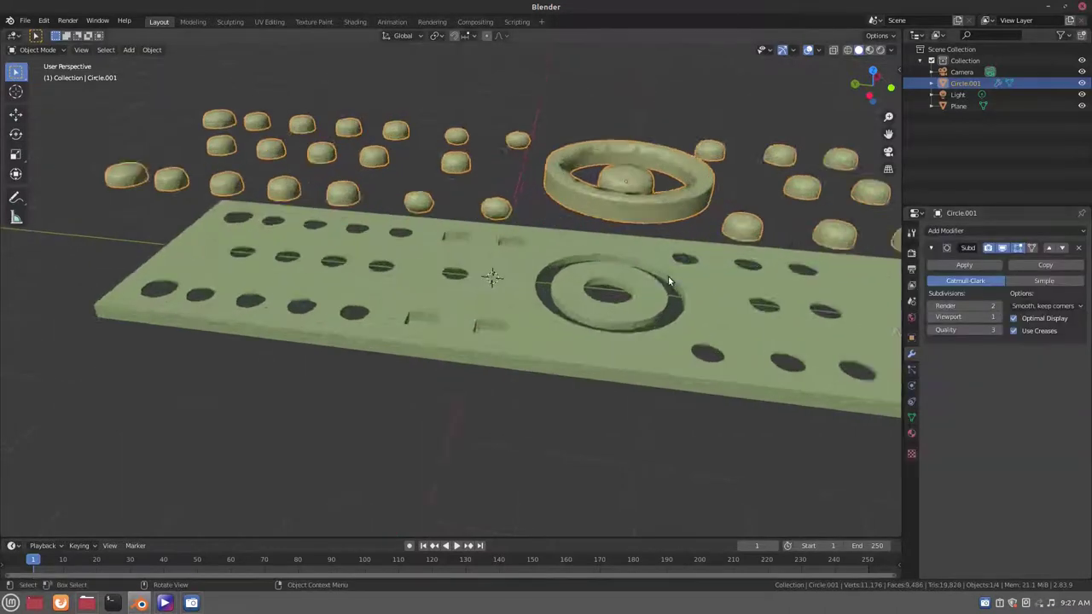
middle_click_drag(669, 276, 648, 213)
left_click(996, 317)
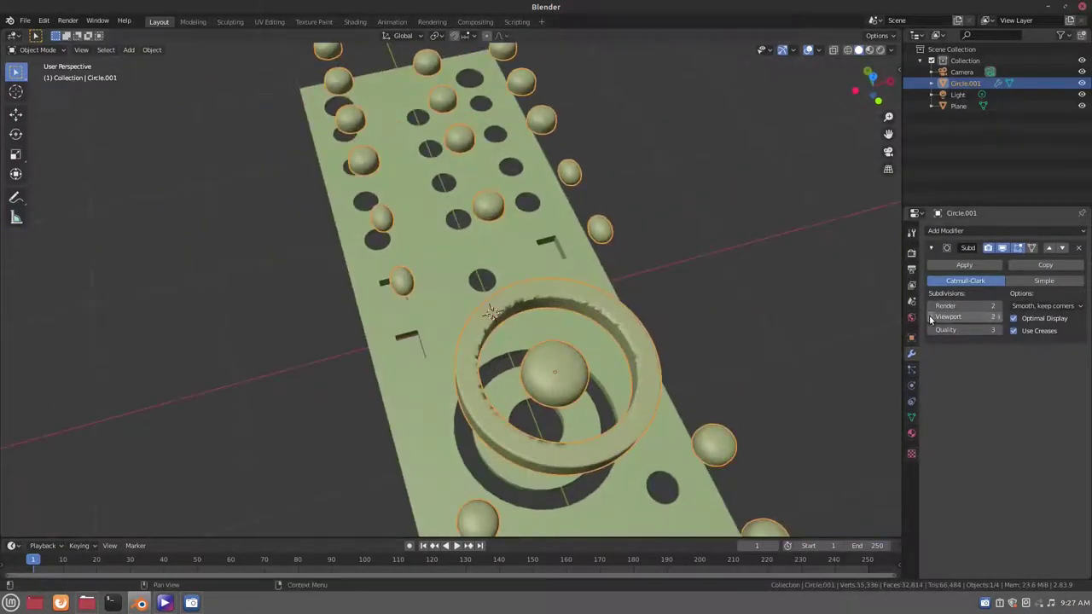
middle_click_drag(648, 282, 578, 270)
key("Tab")
Step: Loop-cut a small button and rescale it along Z, then along Y
key("ctrl+r")
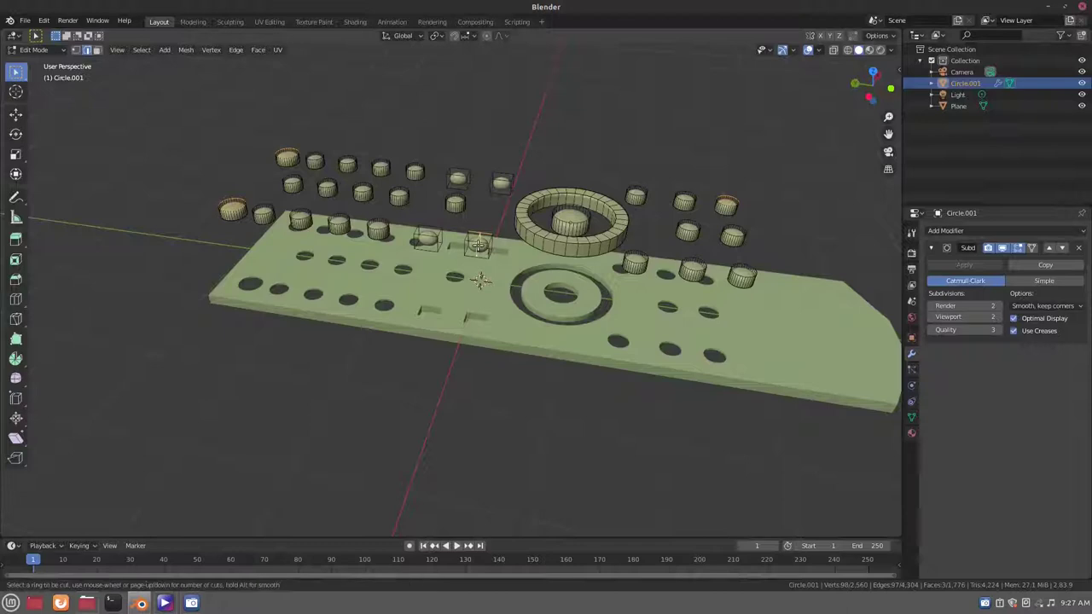
scroll(489, 246, "up", 1)
left_click(480, 246)
key("s")
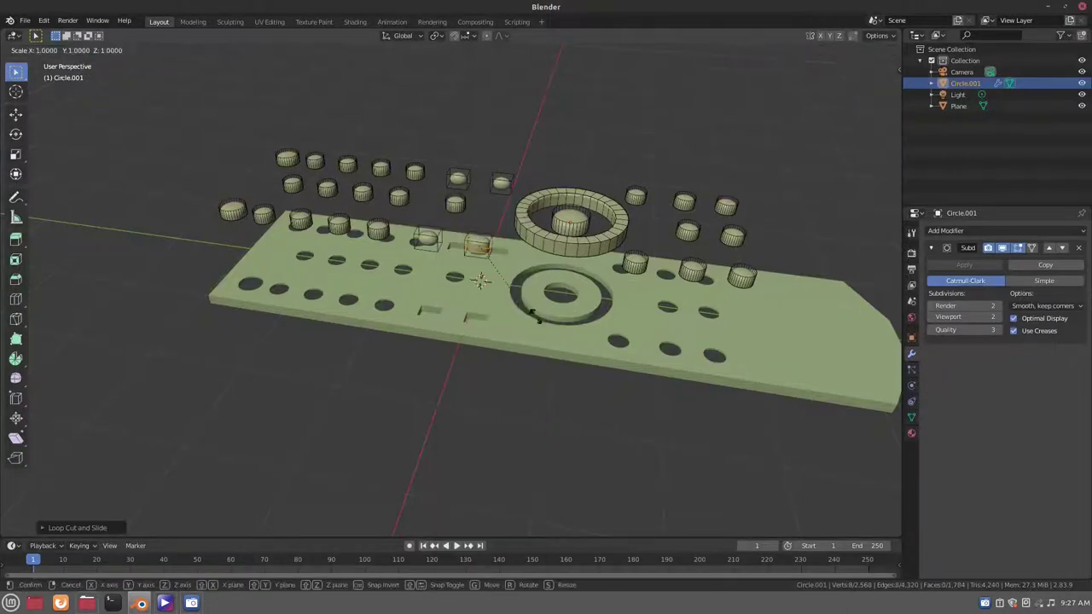
key("z")
left_click(482, 249)
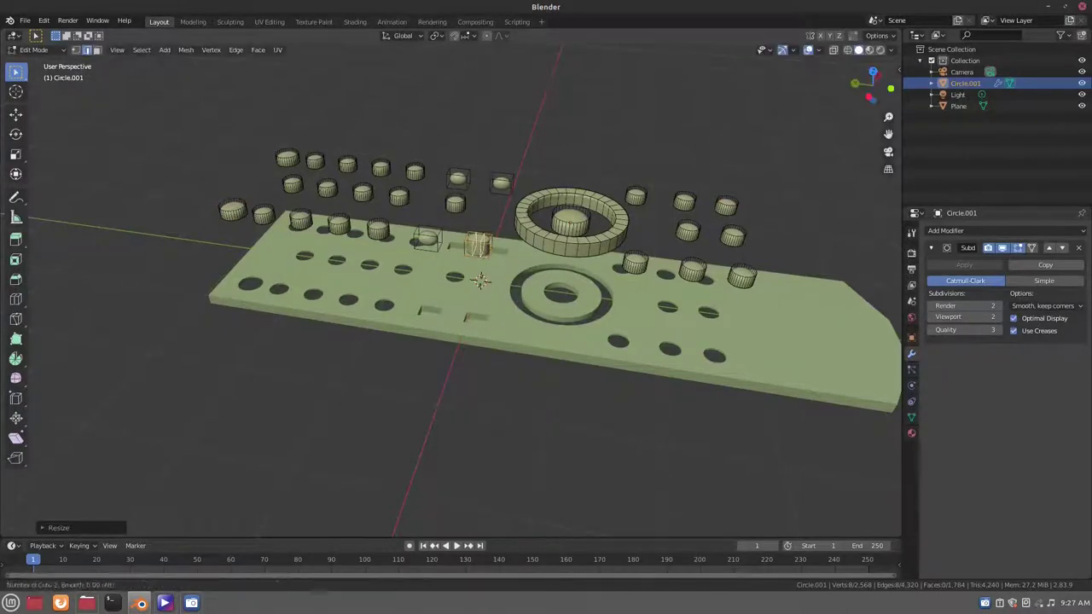
key("ctrl+z")
key("s")
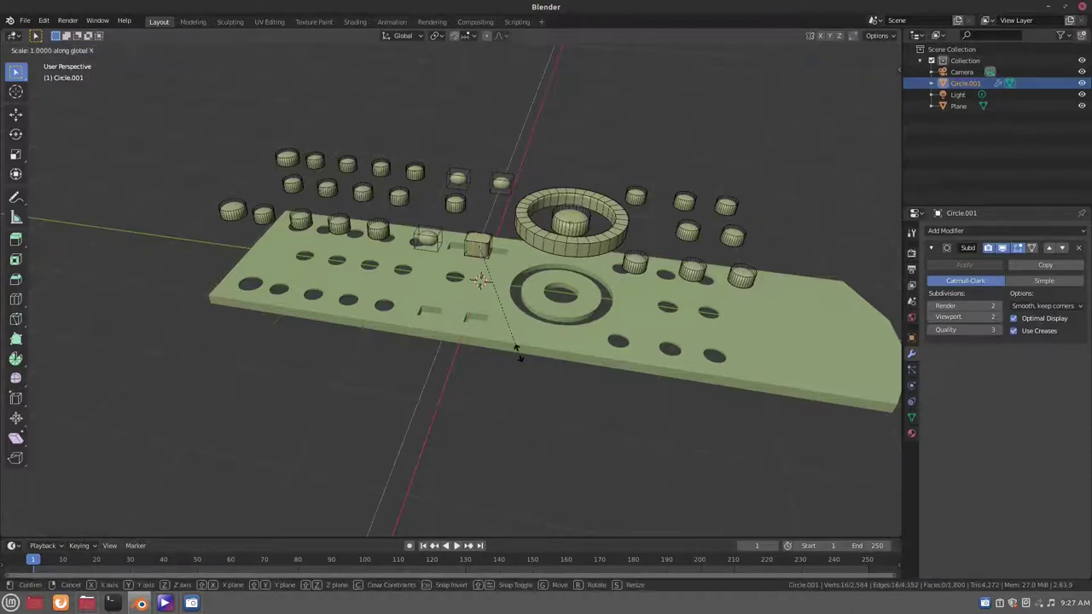
key("y")
left_click(642, 410)
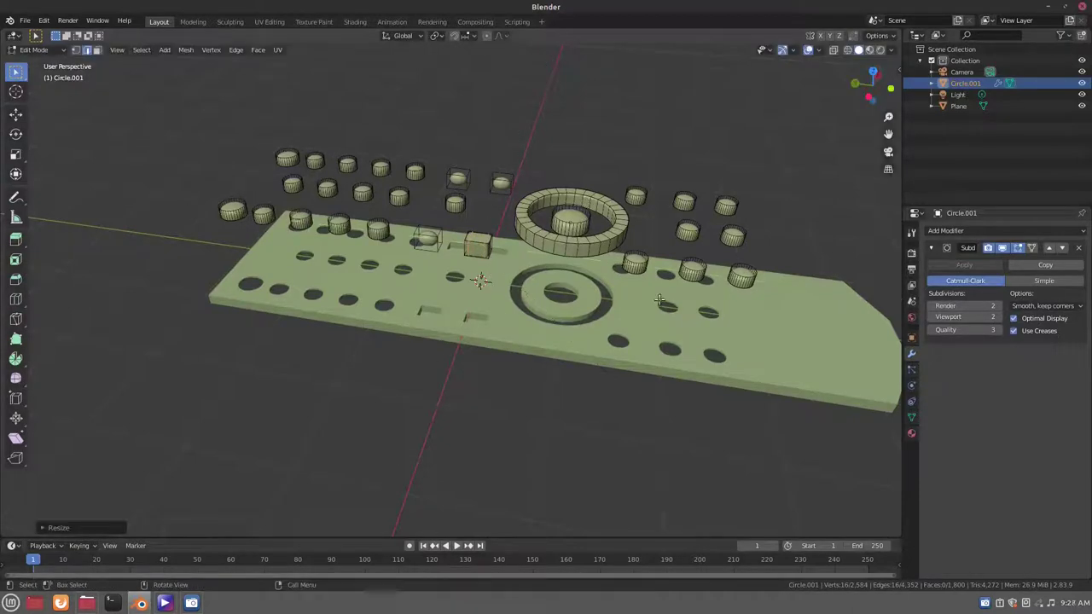
Step: In face select, circle-select the top-left button tops and view from top
key("ctrl+z")
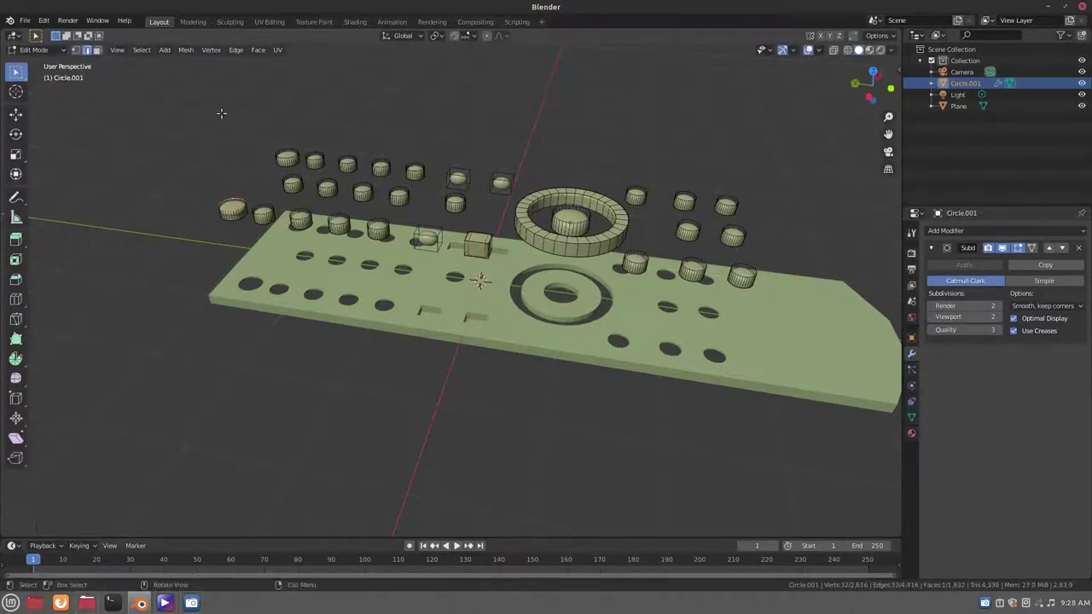
left_click(97, 49)
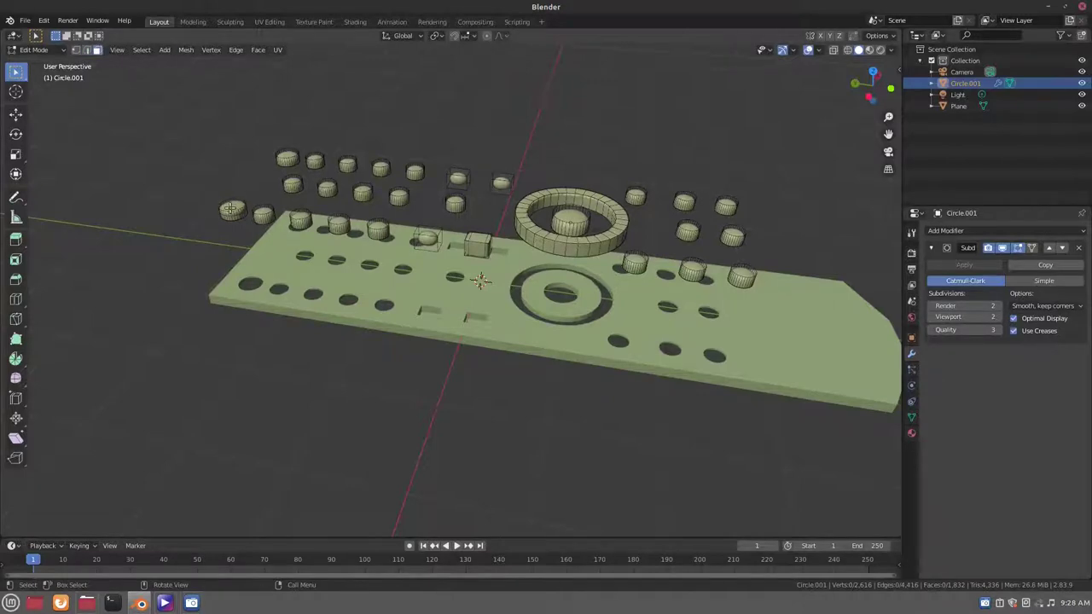
key("l")
key("l")
left_click(296, 212)
key("c")
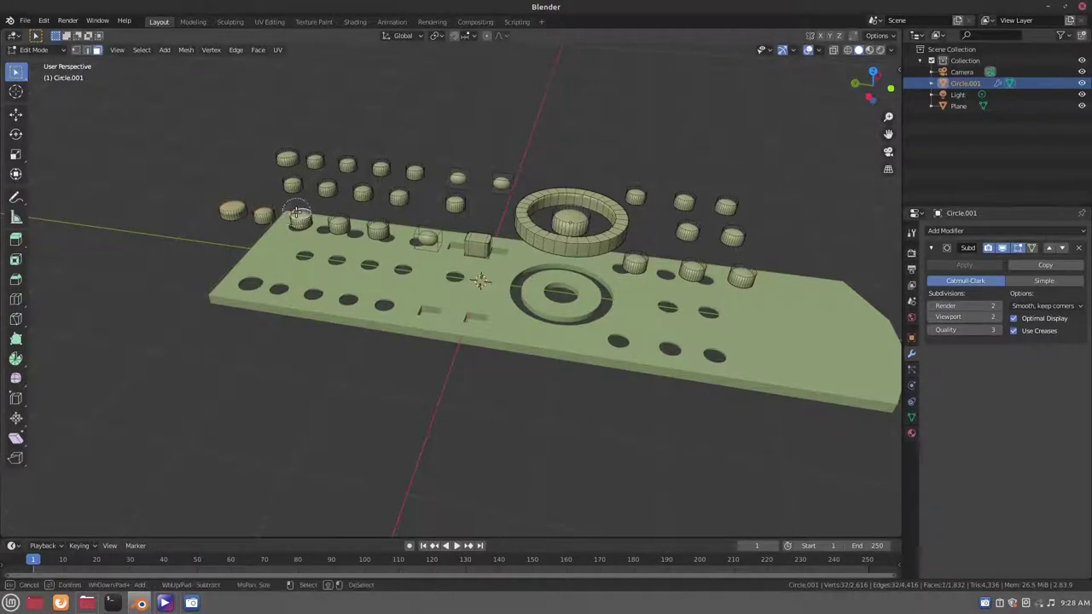
left_click_drag(285, 158, 331, 166)
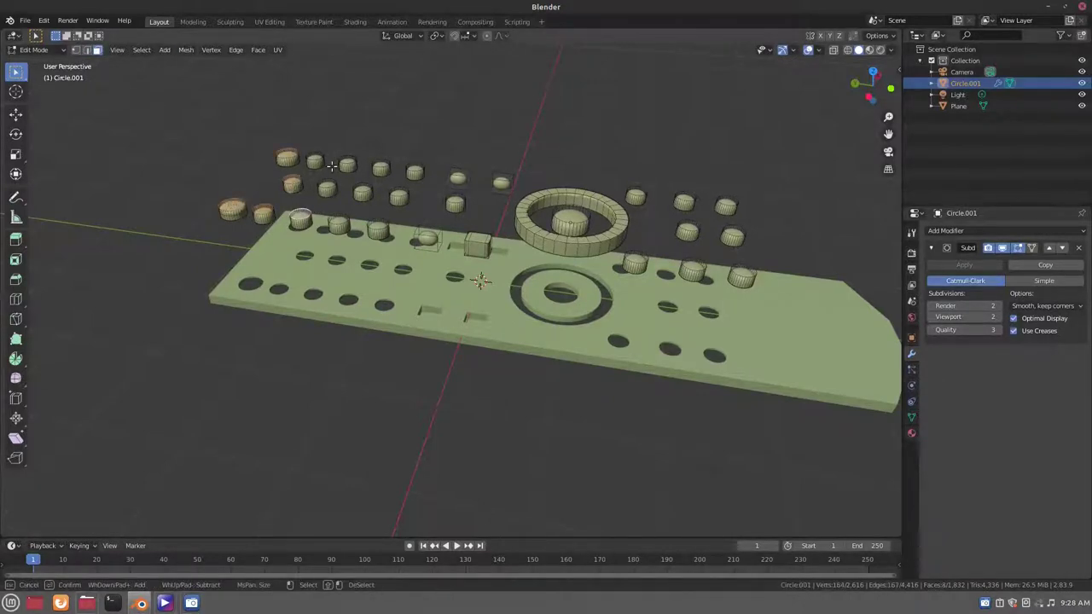
right_click(325, 163)
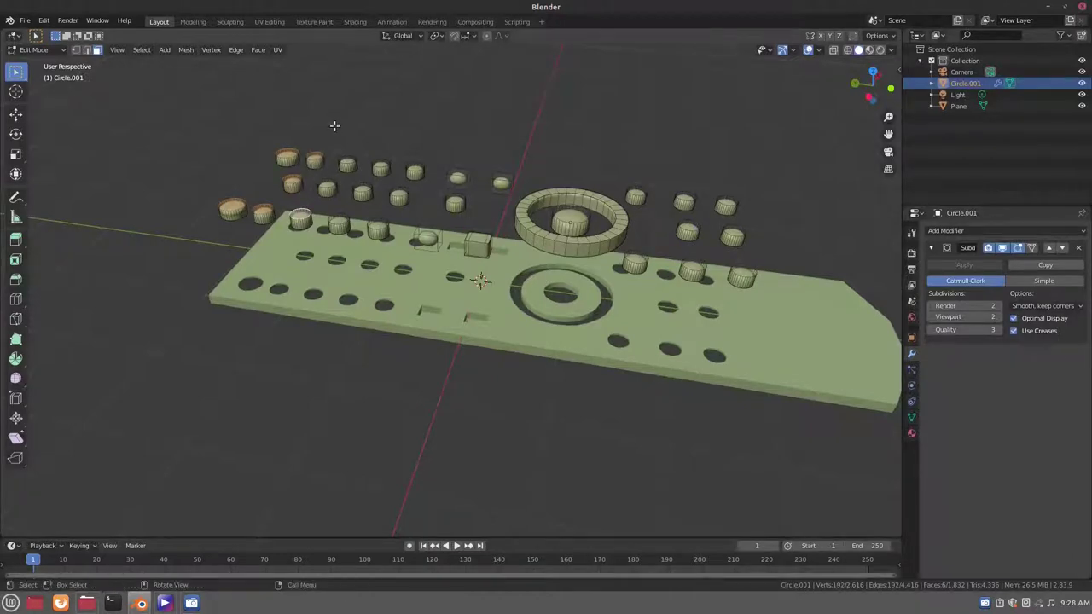
key("KP_7")
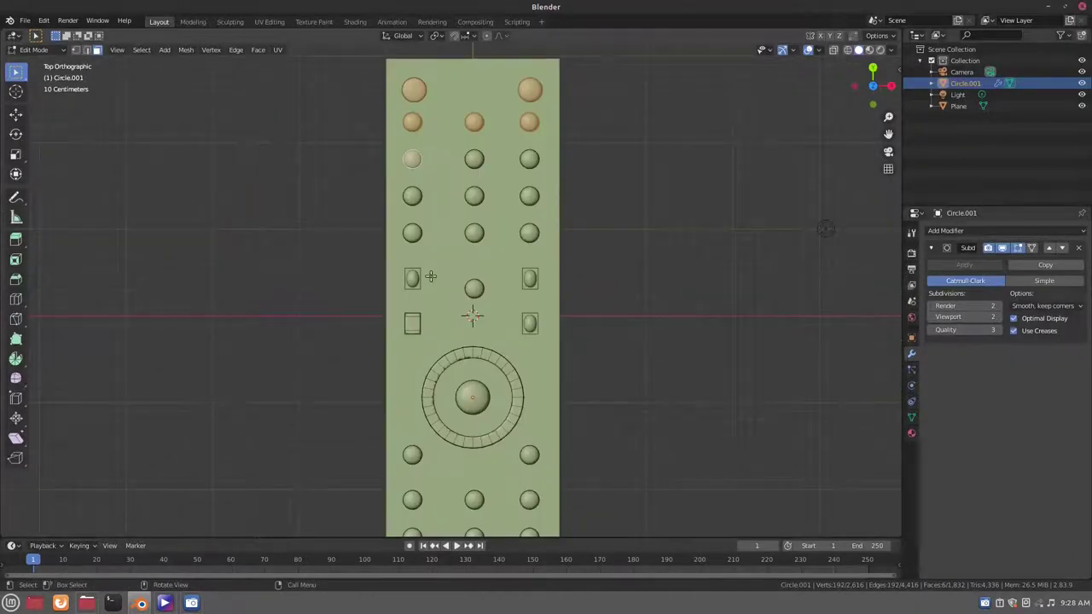
Step: Extrude the selected button tops in place and add the middle knob's top
key("e")
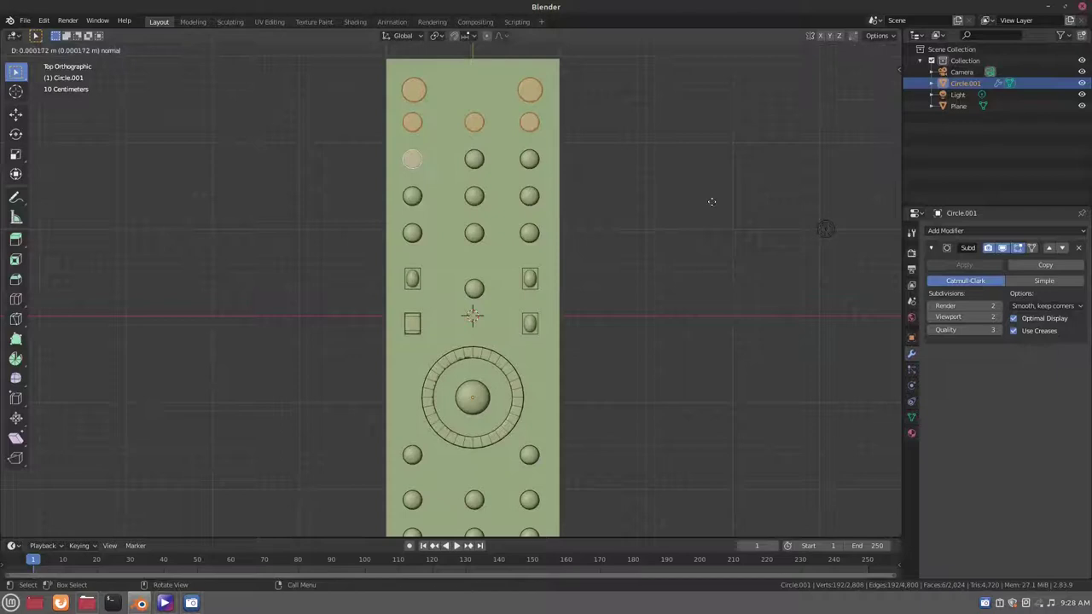
right_click(50, 151)
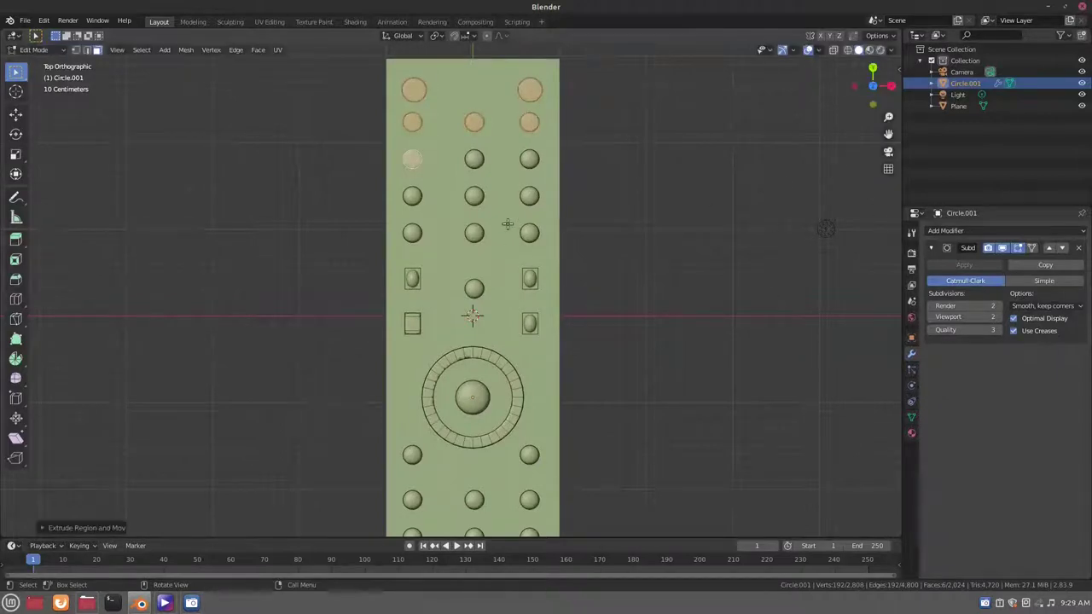
key("c")
mouse_move(530, 194)
left_mouse_down()
mouse_move(474, 233)
mouse_move(473, 395)
mouse_move(507, 373)
mouse_move(514, 383)
mouse_move(515, 416)
mouse_move(485, 441)
left_mouse_up()
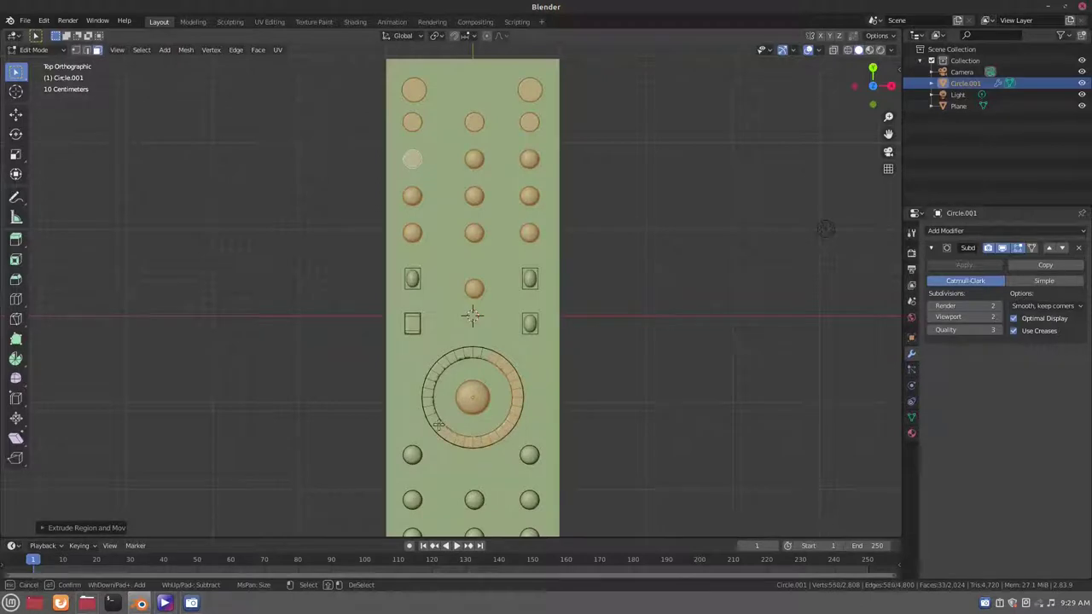
Step: Circle-select the dial ring faces and extrude them upward into a band
left_click_drag(429, 401, 438, 371)
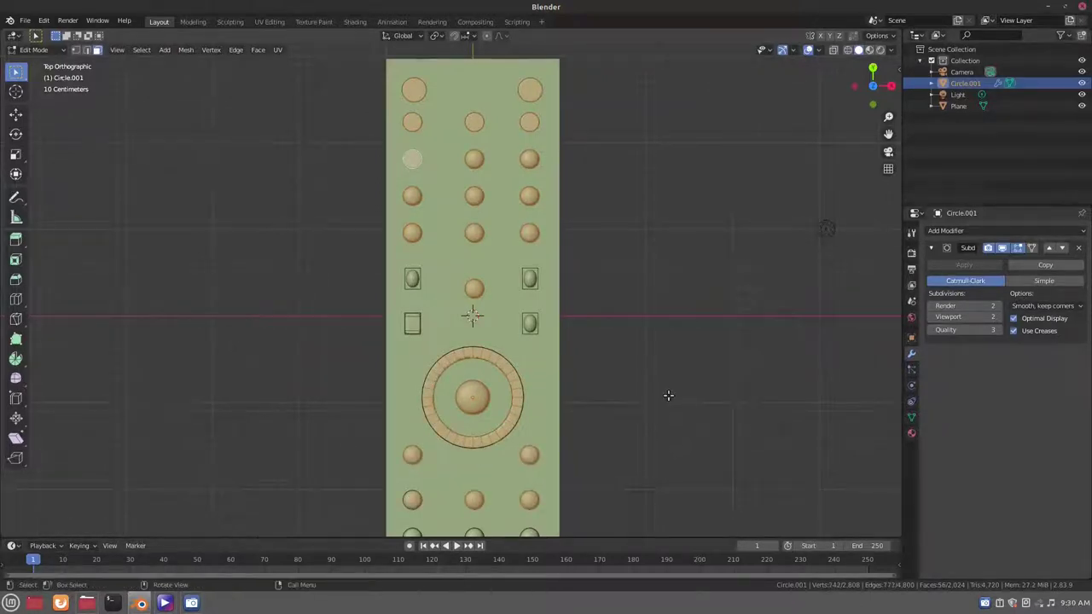
scroll(663, 358, "down", 3, "shift")
left_click_drag(480, 413, 536, 414)
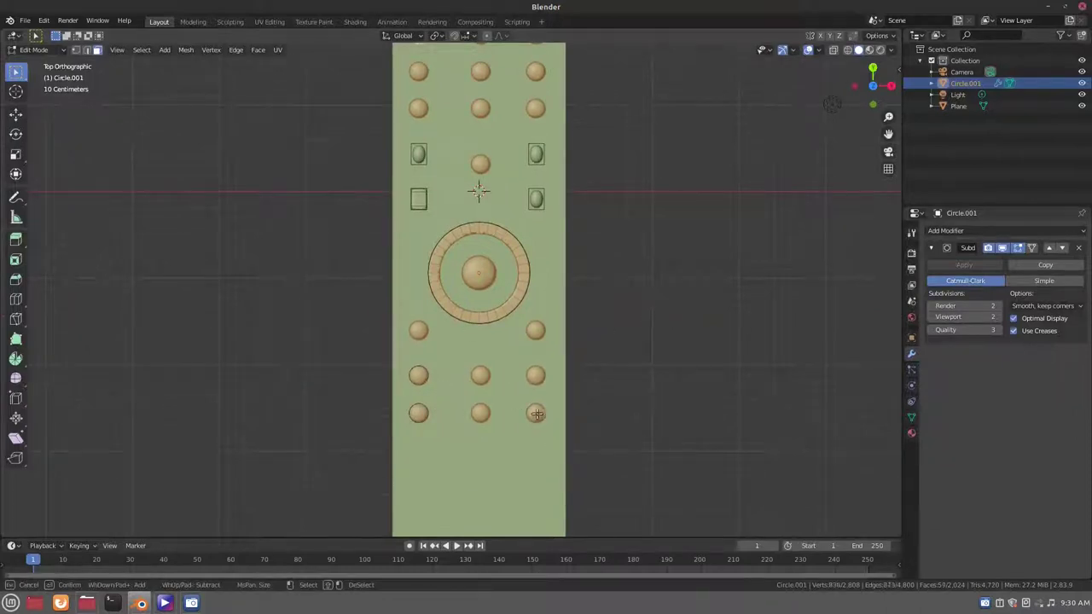
right_click(621, 371)
key("e")
left_click(459, 381)
middle_click_drag(459, 381, 408, 337)
Step: Add a centred loop cut around the dial ring
key("ctrl+r")
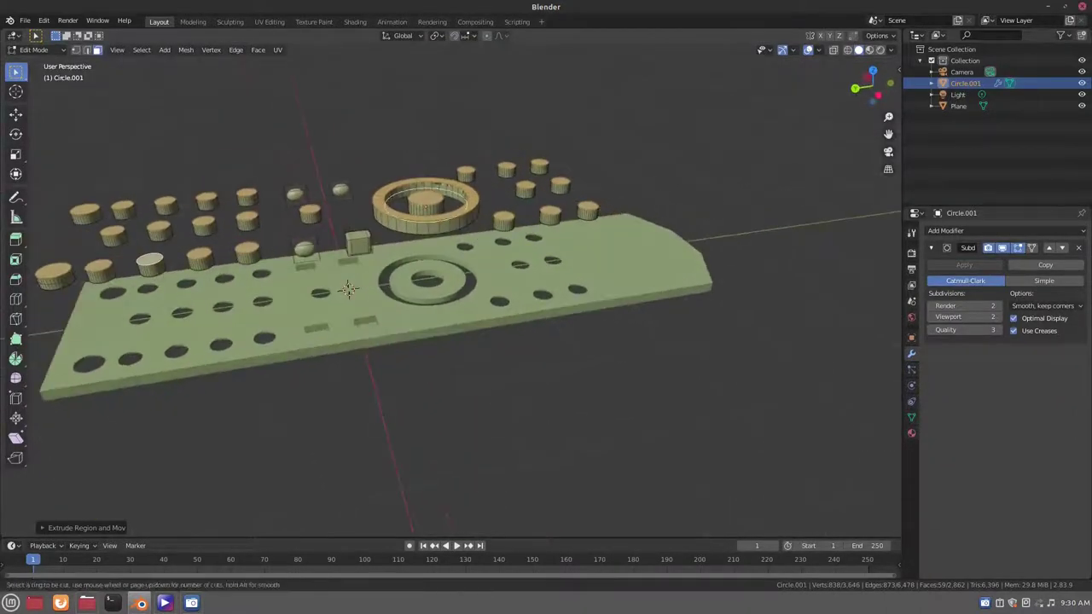
left_click(456, 174)
right_click(456, 172)
Step: Cancel a trial downward extrusion, return to Object Mode and view from top
key("e")
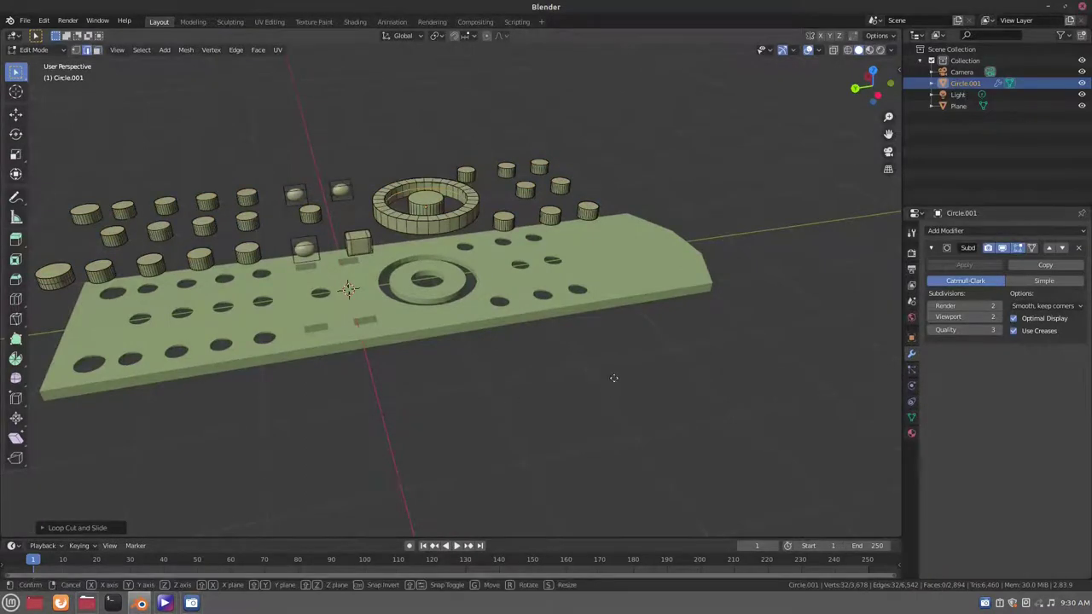
key("z")
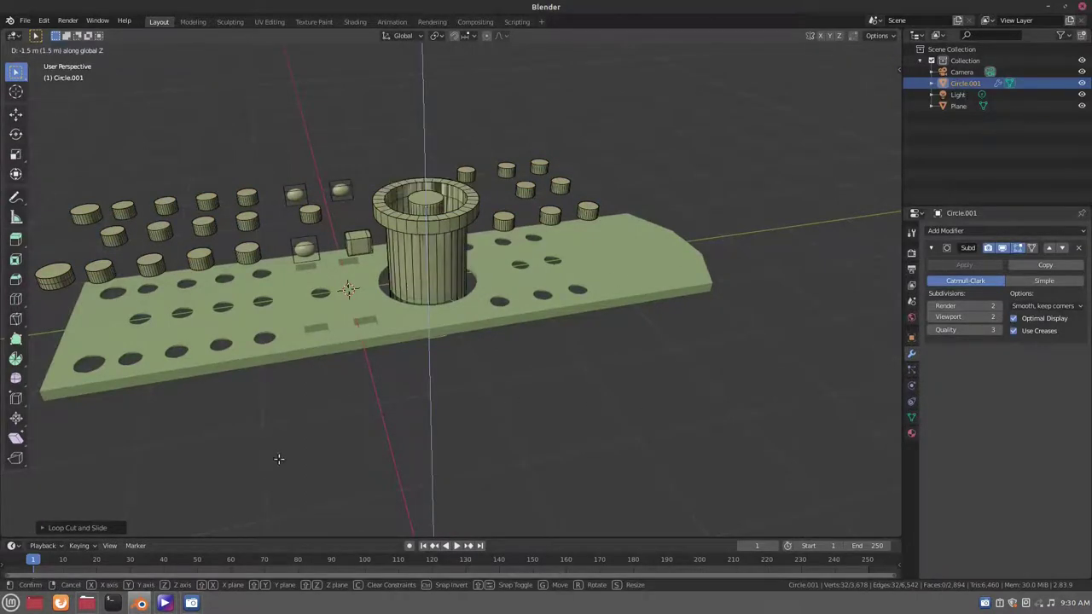
right_click(279, 460)
key("g")
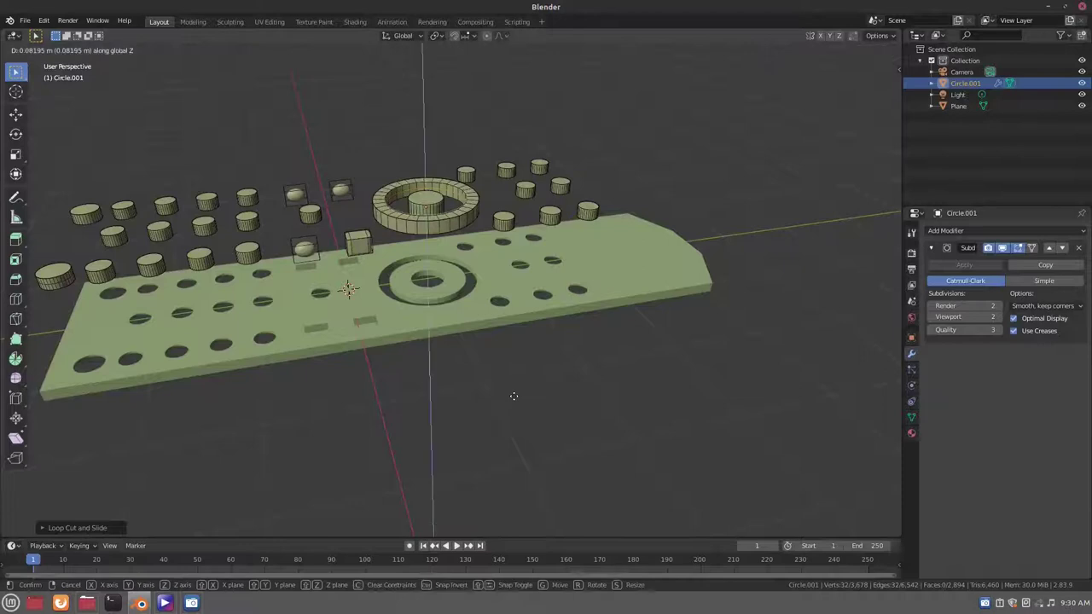
left_click(513, 395)
key("ctrl+z")
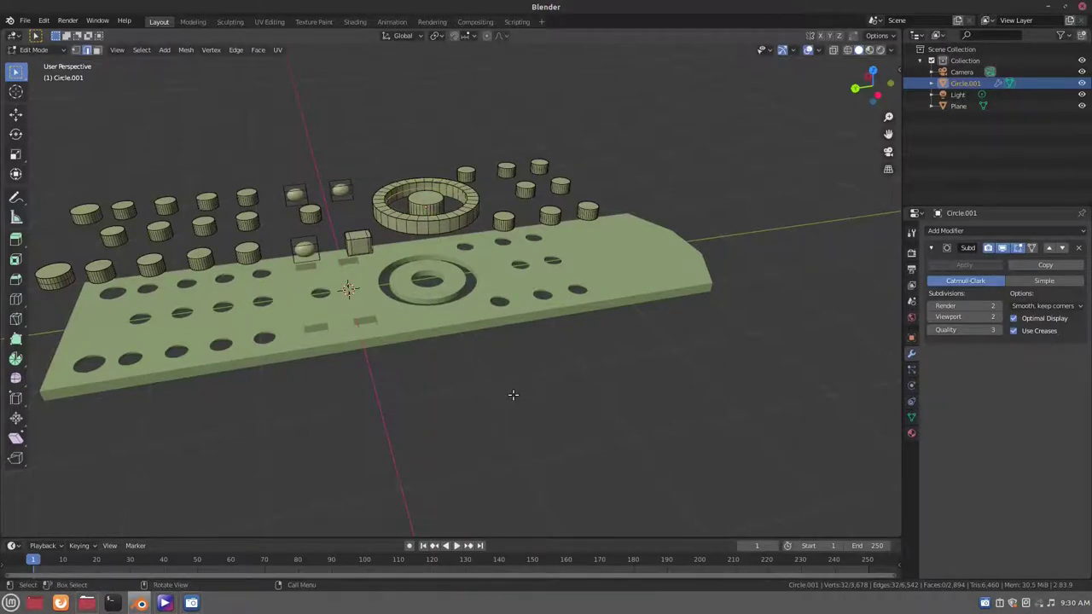
key("Tab")
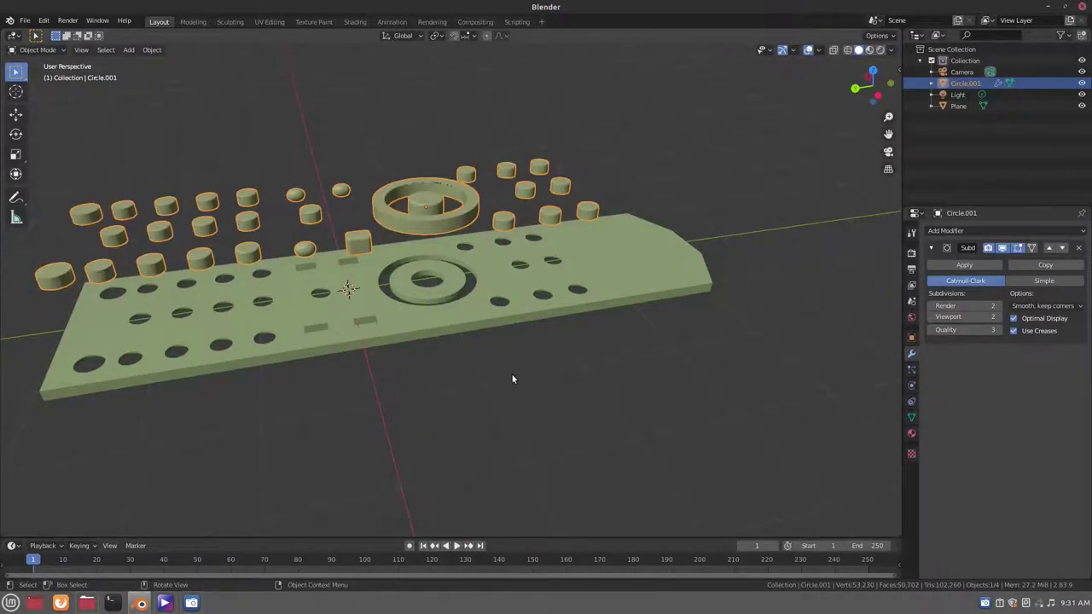
key("KP_7")
Step: Delete the left oval button and slide the left rectangles along Y into position
key("Tab")
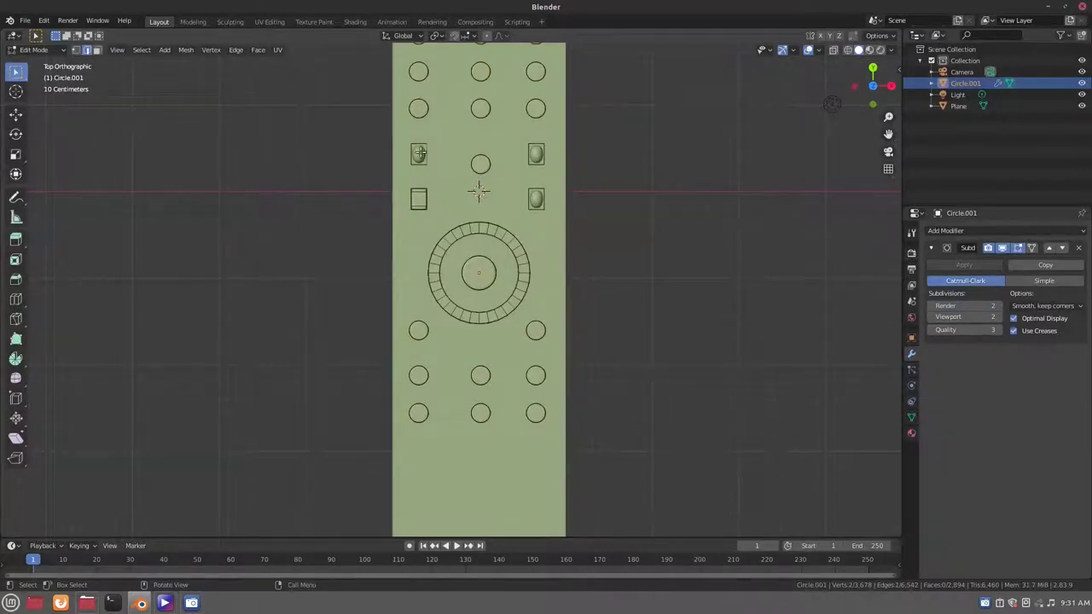
key("ctrl+l")
key("x")
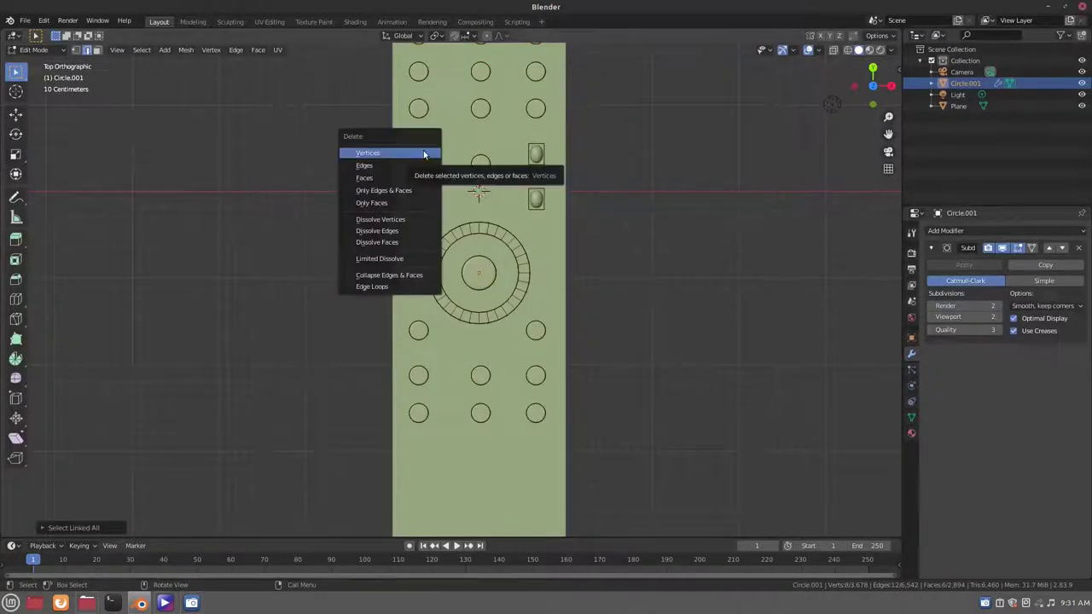
left_click(422, 154)
key("ctrl+l")
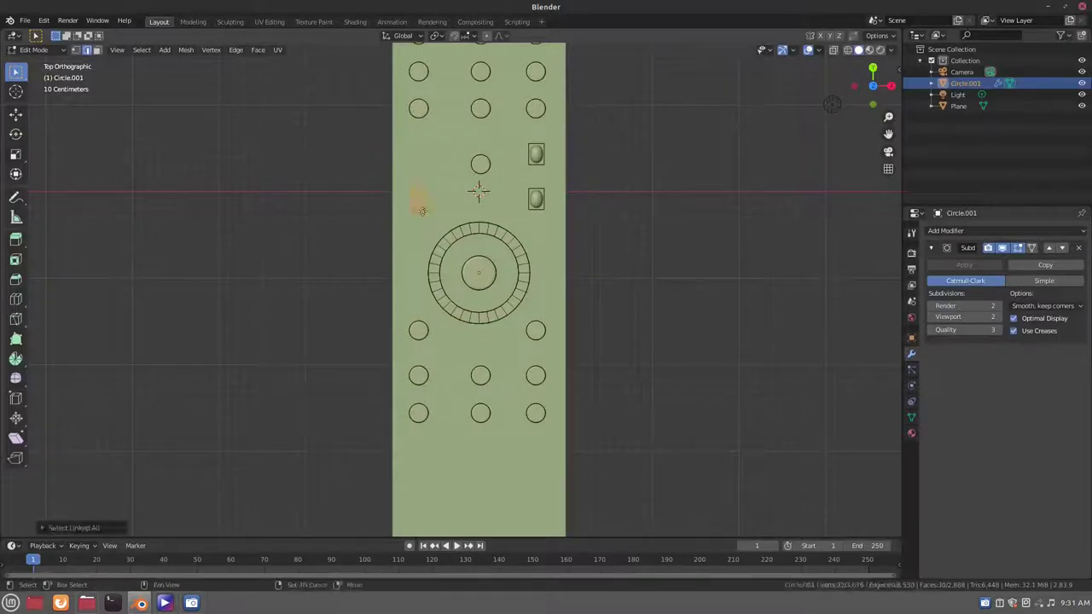
key("g")
key("y")
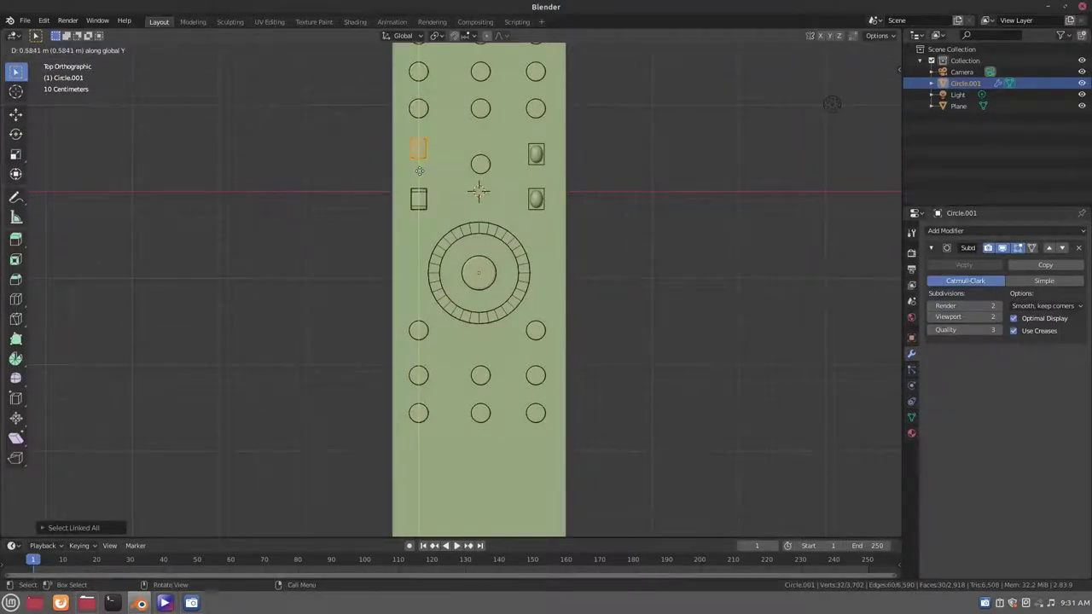
left_click(420, 170)
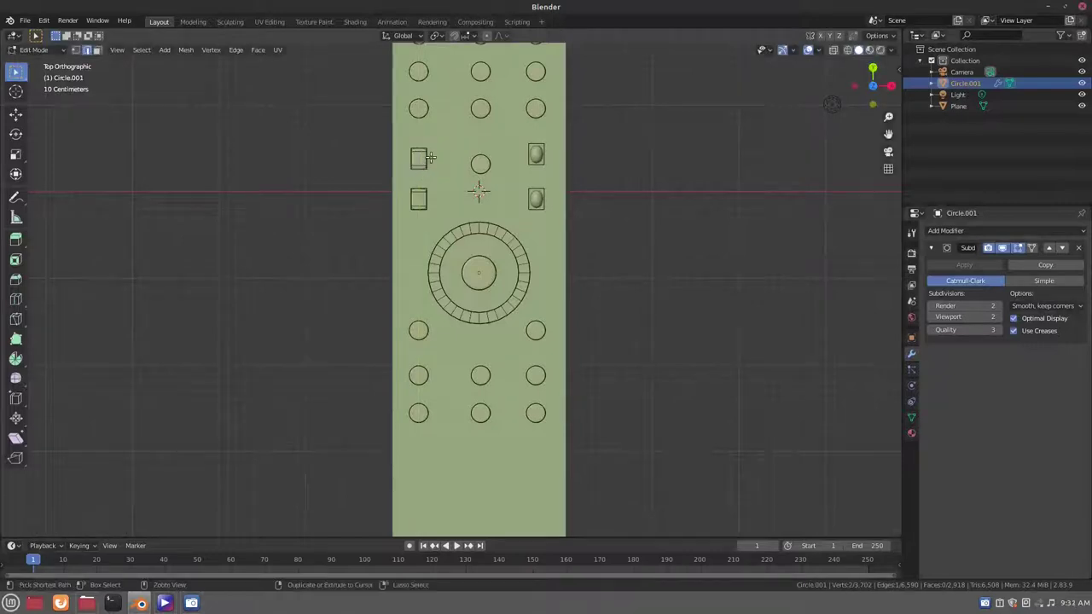
key("g")
key("y")
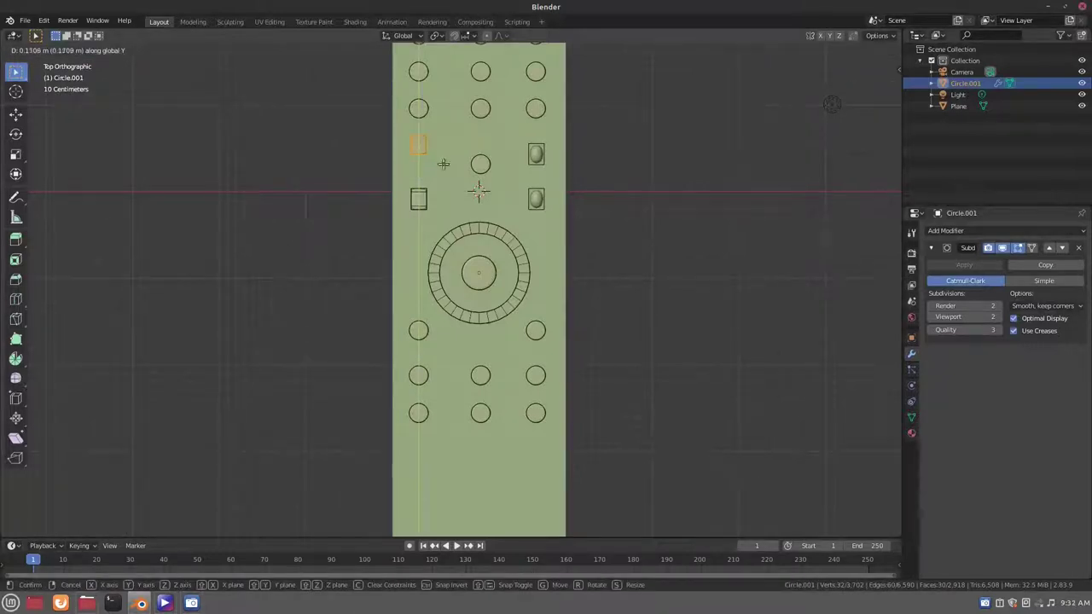
left_click(518, 411)
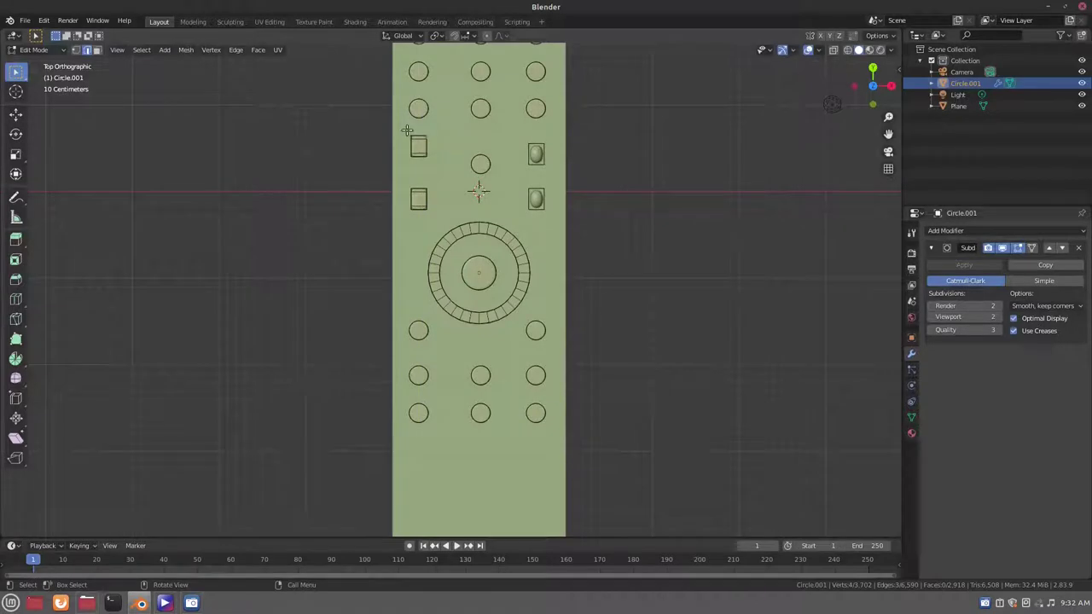
Step: Copy the left rectangle pair to the right side, delete the right ovals, and align the copies along X
key("ctrl+l")
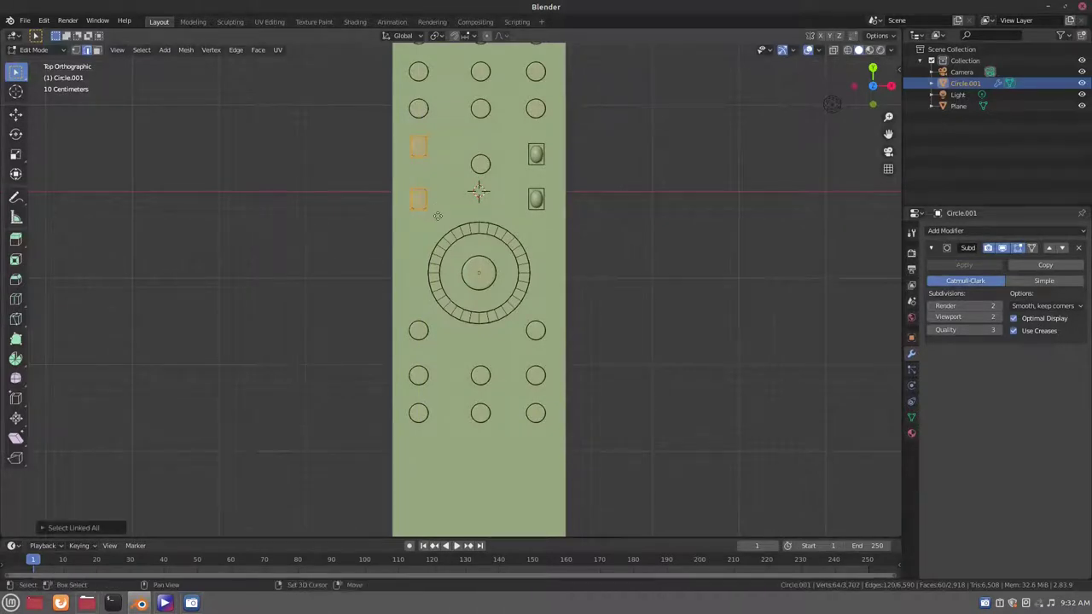
key("g")
key("x")
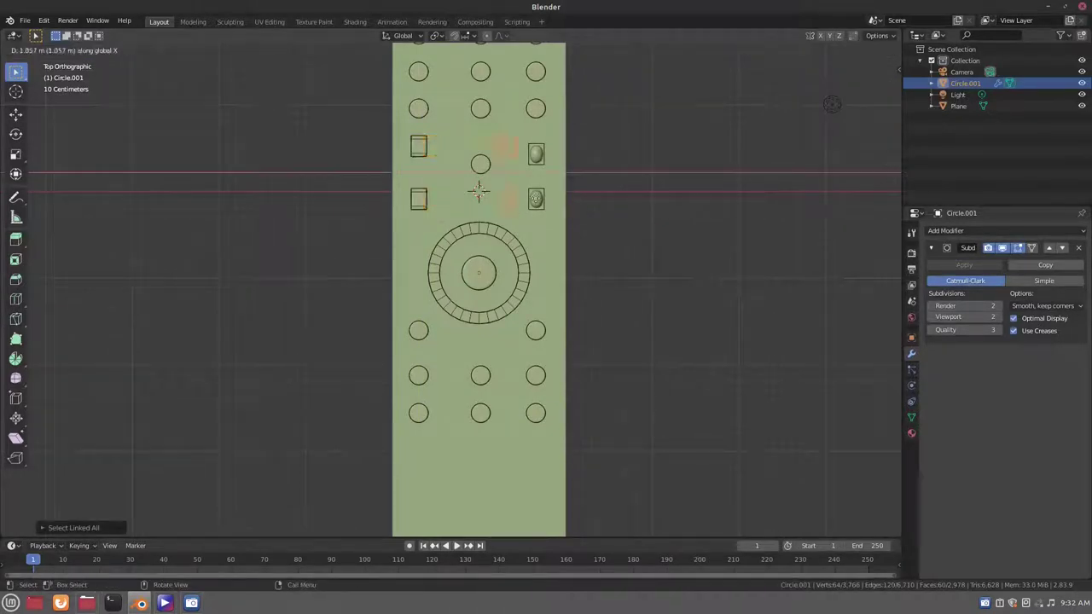
left_click(533, 135)
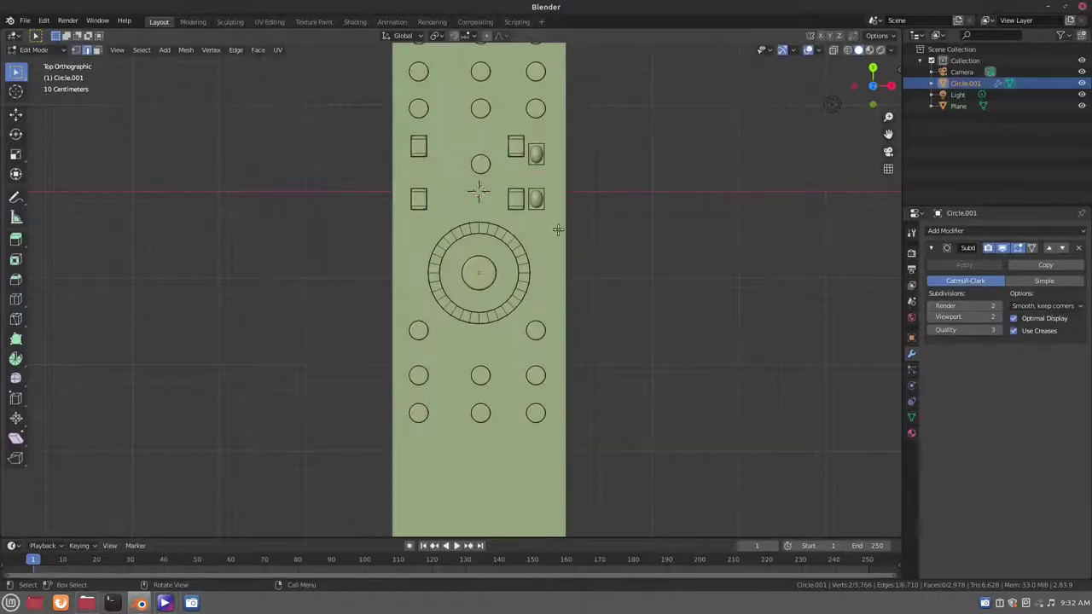
key("x")
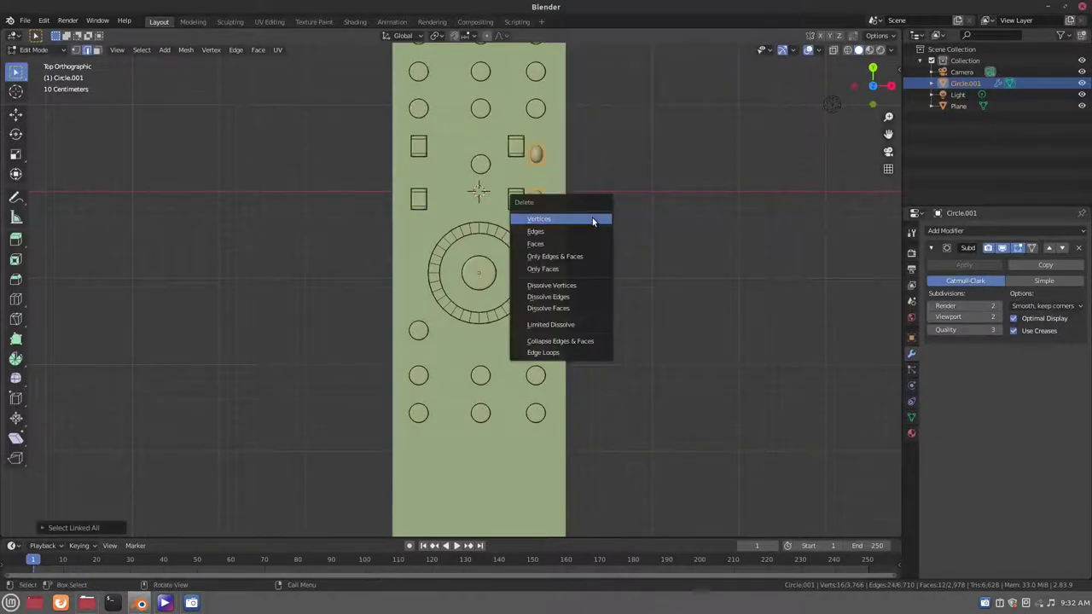
left_click(576, 219)
key("ctrl+l")
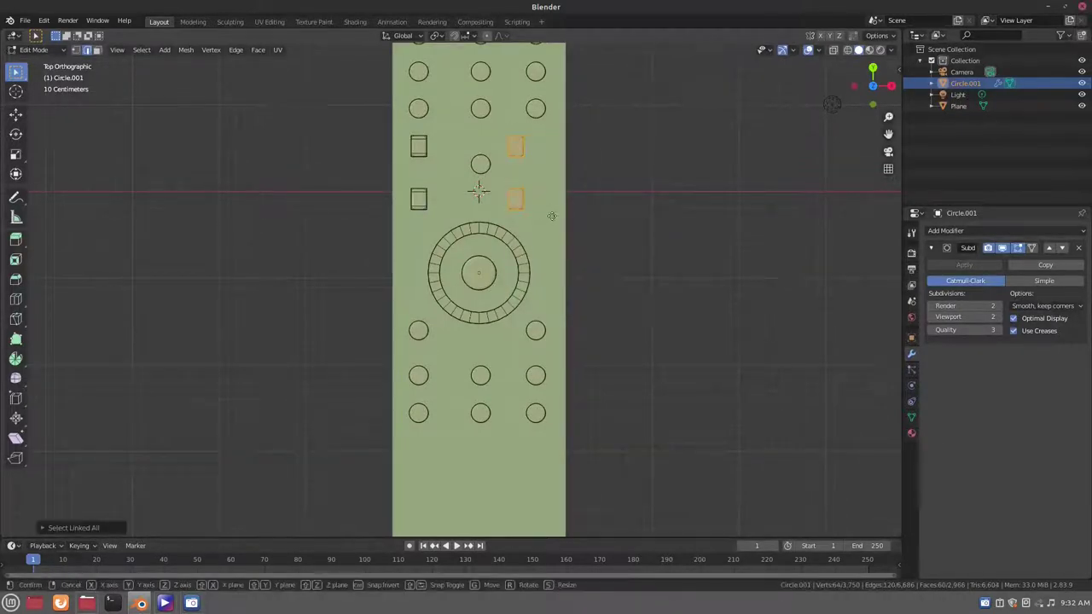
key("g")
key("x")
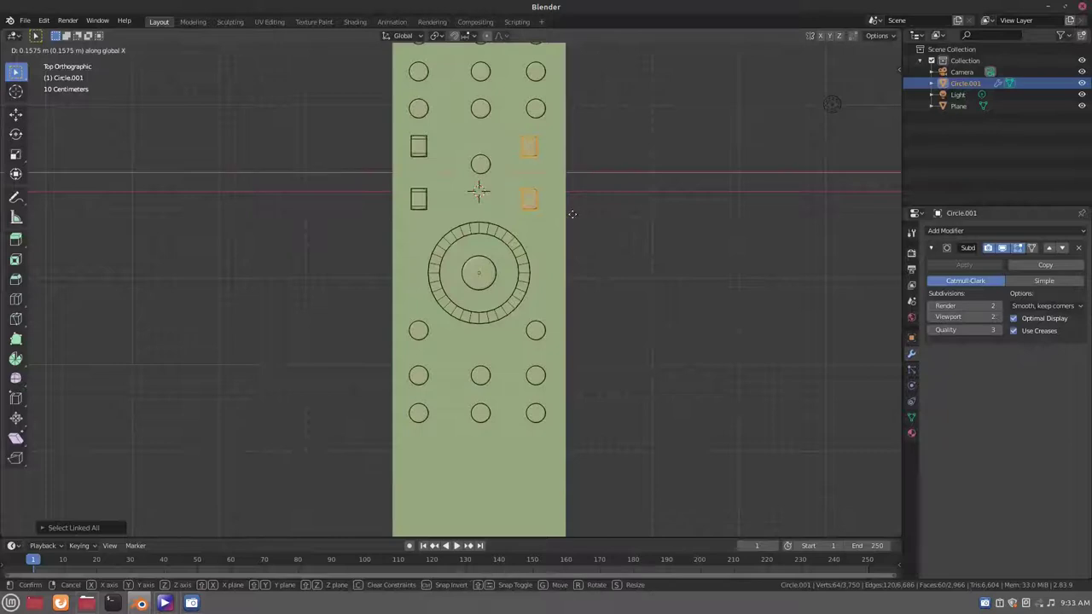
left_click(577, 213)
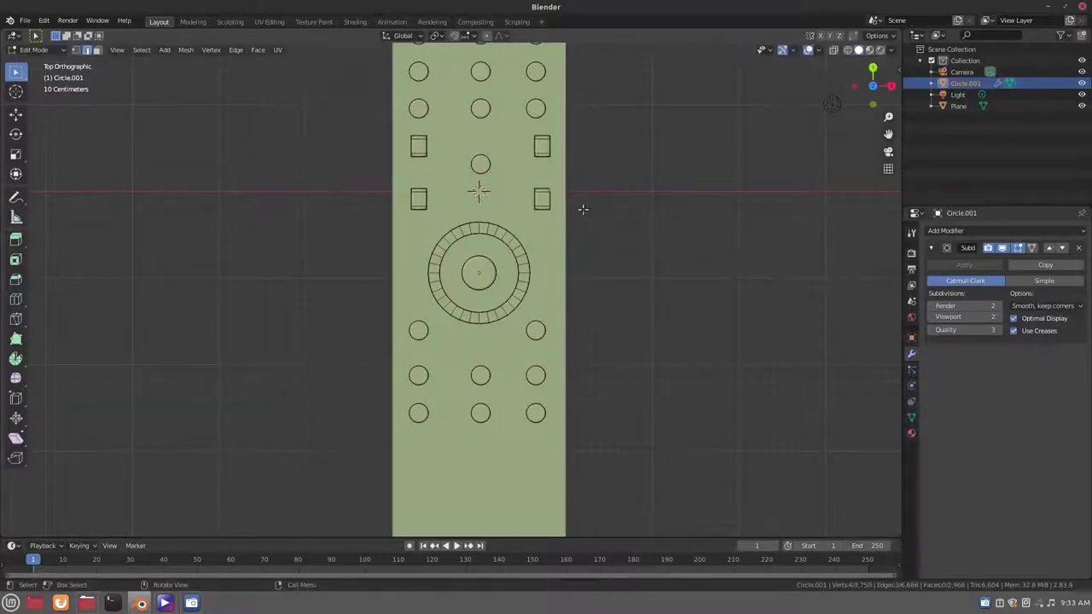
key("ctrl+z")
key("ctrl+z")
key("ctrl+z")
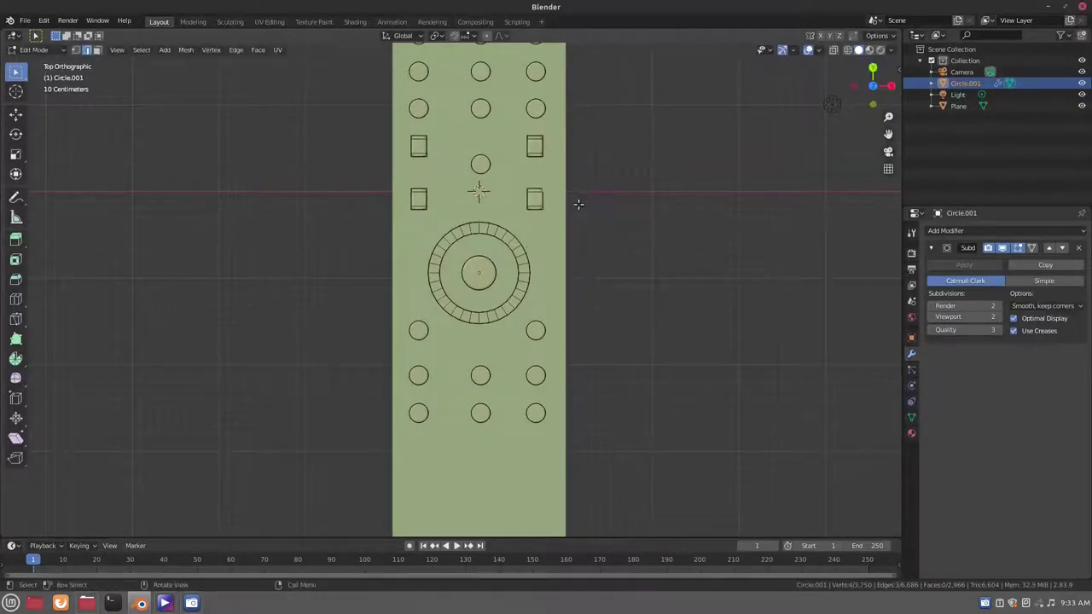
key("Tab")
Step: Select the plate and extrude its faces, moving them up along Z
middle_click_drag(554, 209, 634, 312)
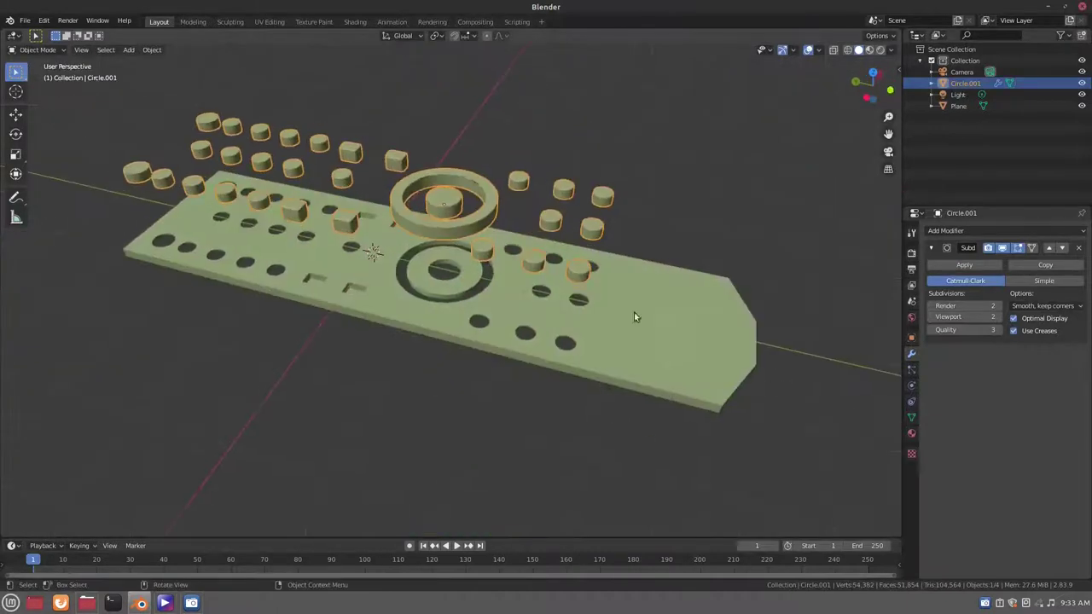
left_click(945, 267)
mouse_move(322, 259)
middle_mouse_down()
mouse_move(258, 213)
mouse_move(388, 322)
mouse_move(407, 321)
middle_mouse_up()
left_click(388, 321)
key("Tab")
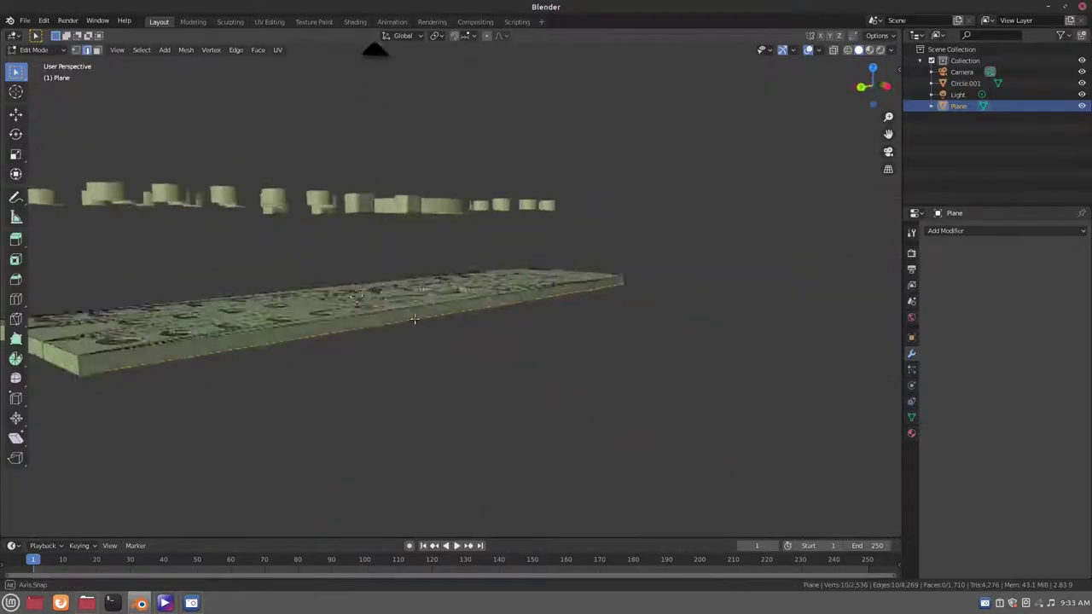
key("e")
left_click(407, 321)
key("g")
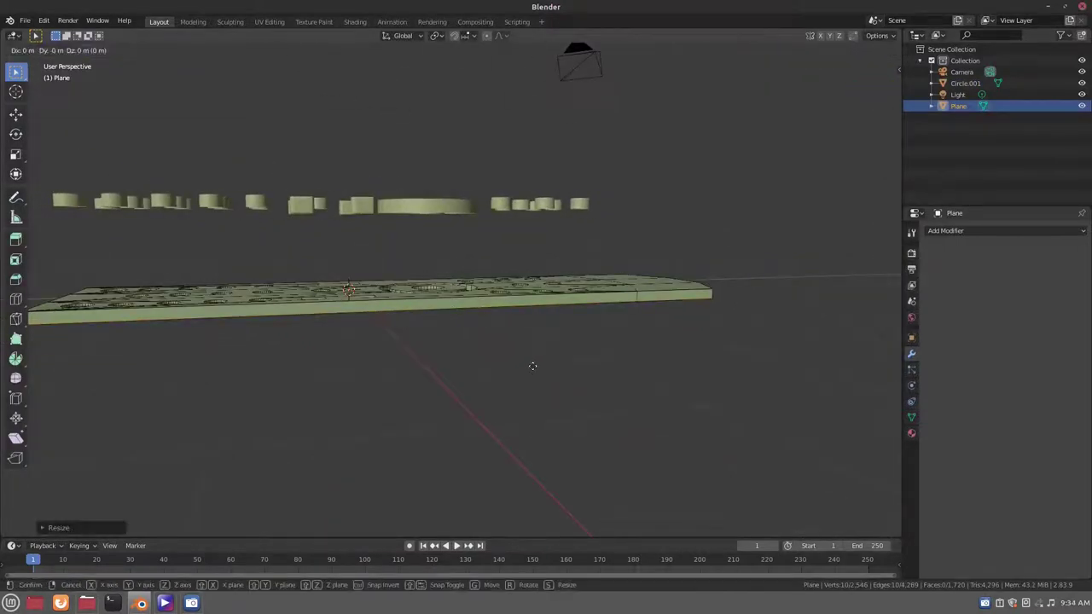
key("z")
left_click(534, 368)
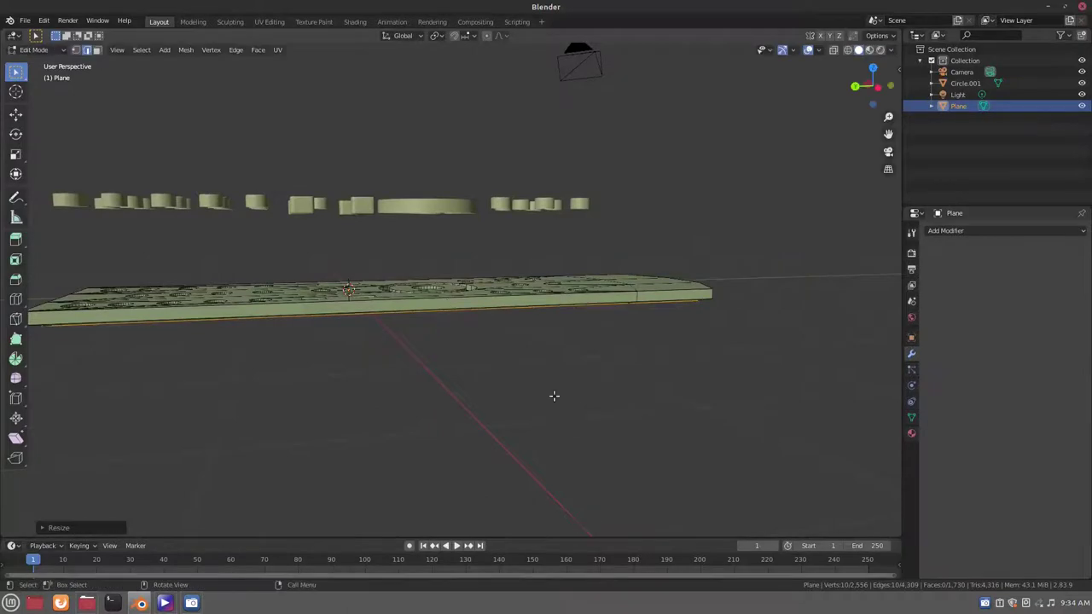
Step: Scale and re-extrude the plate faces, finishing with a slightly smaller downward Z extrusion
middle_click_drag(555, 395, 551, 378)
key("s")
left_click(530, 368)
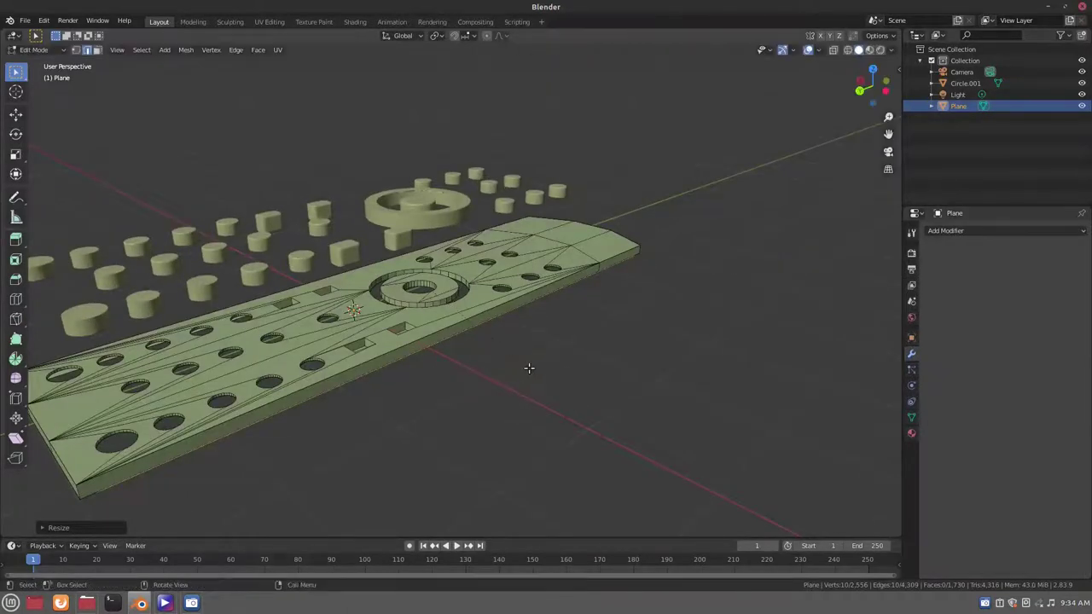
key("e")
left_click(524, 361)
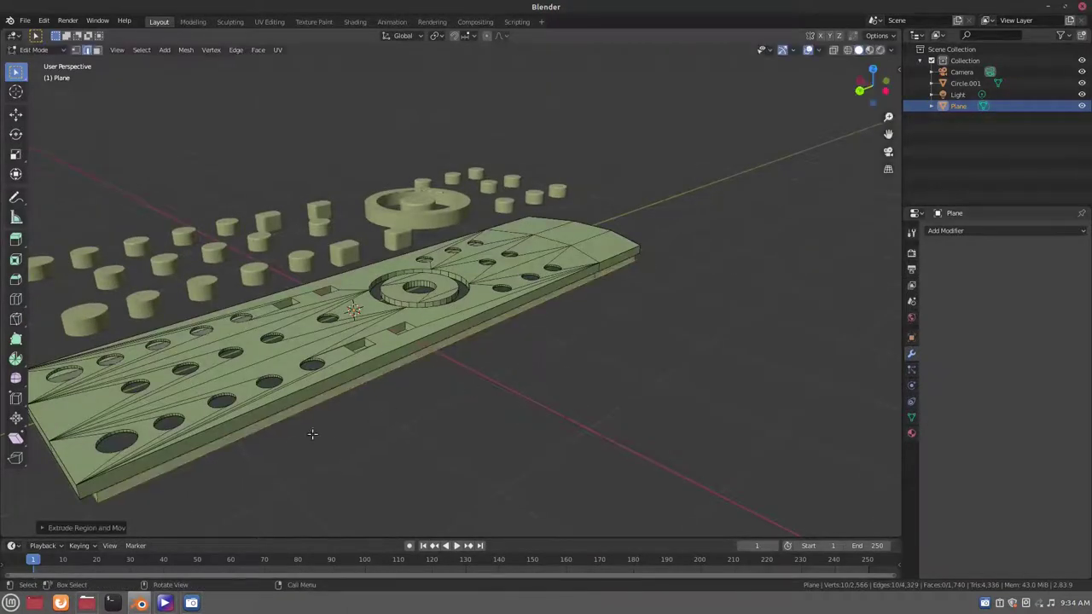
mouse_move(313, 434)
middle_mouse_down()
mouse_move(293, 395)
mouse_move(244, 382)
middle_mouse_up()
key("s")
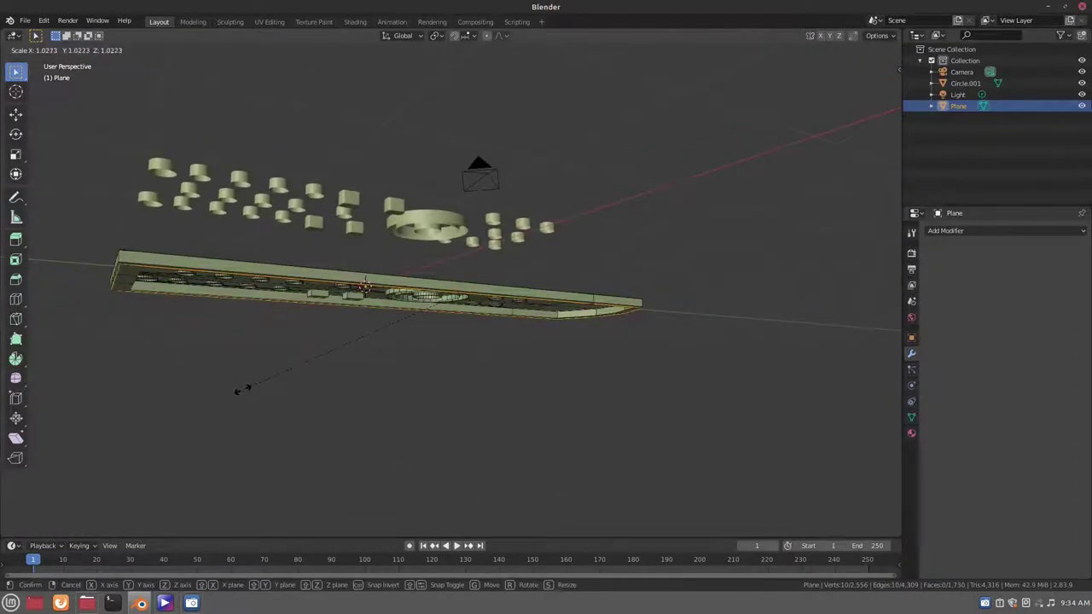
left_click(242, 390)
key("e")
key("z")
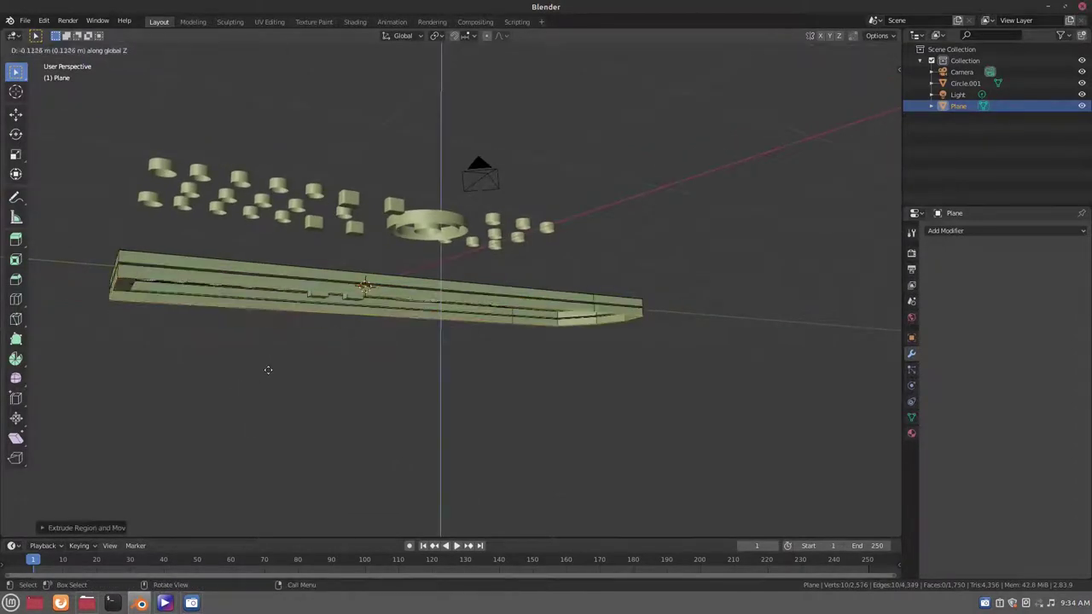
left_click(267, 368)
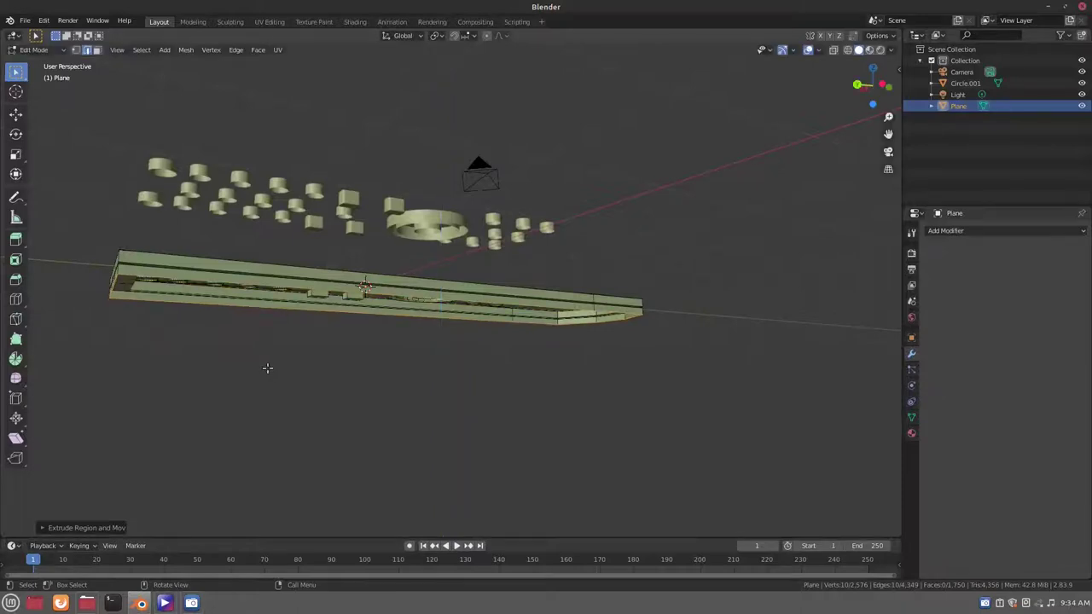
middle_click_drag(267, 368, 666, 347)
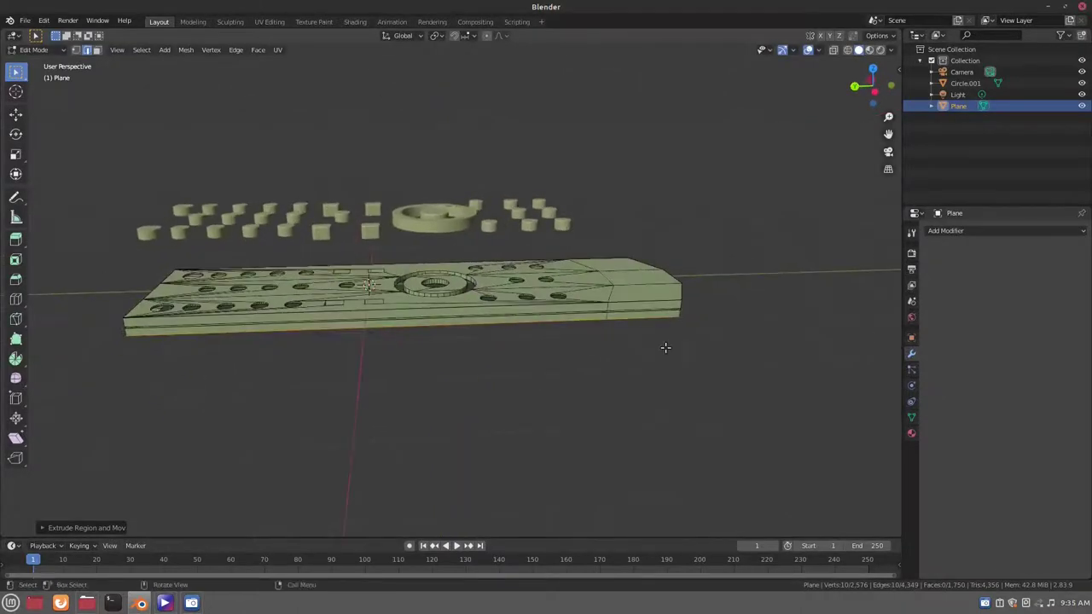
Step: Save the file as remote.blend and view the model in solid shading
key("ctrl")
key("ctrl+s")
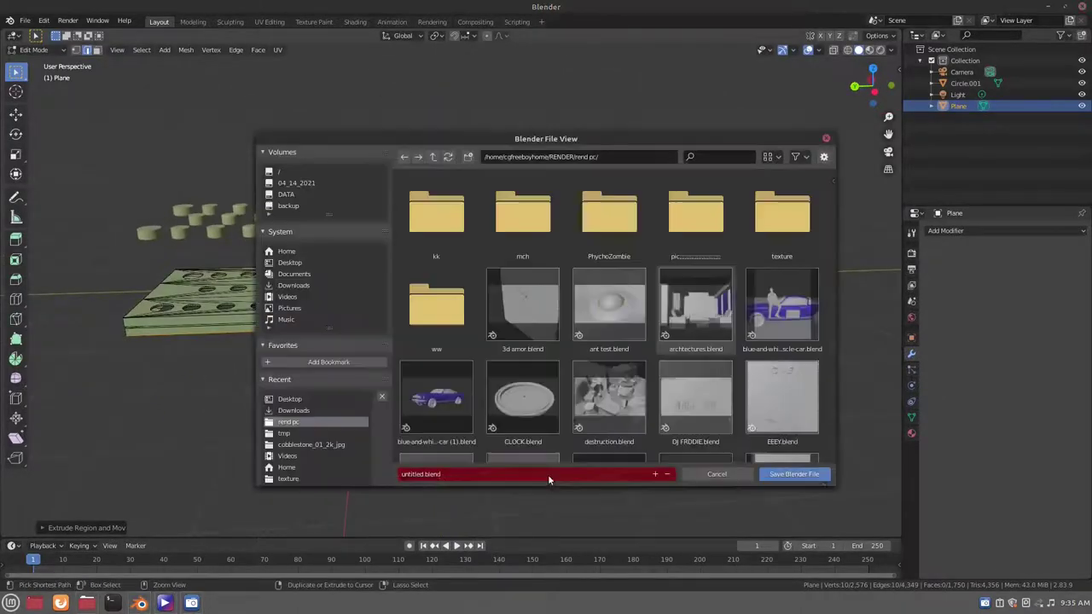
type("remote")
key("Return")
left_click(779, 478)
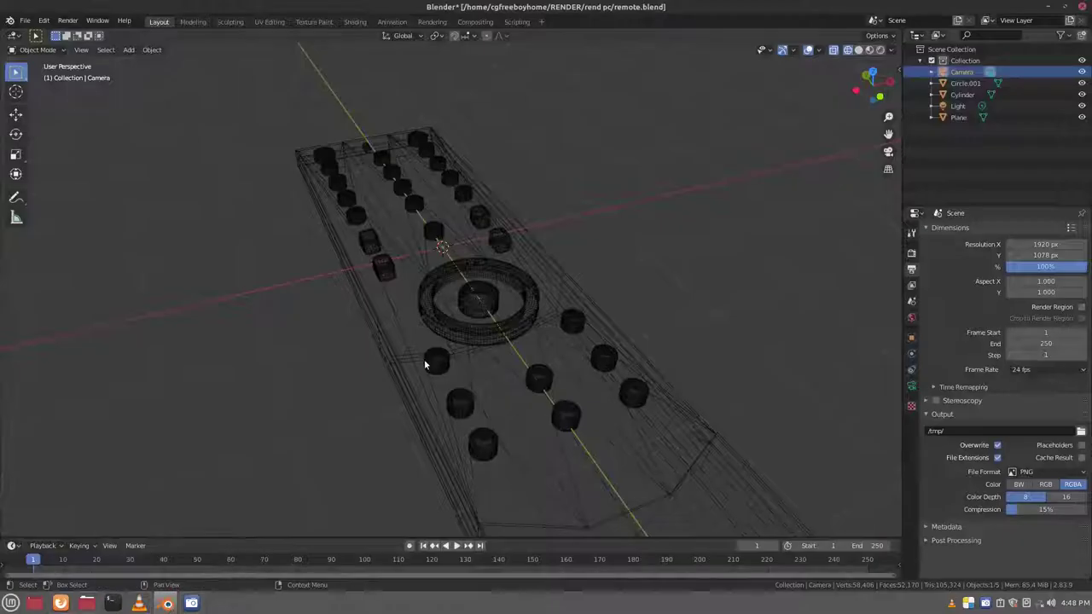
mouse_move(425, 366)
middle_mouse_down()
mouse_move(552, 270)
mouse_move(507, 320)
middle_mouse_up()
key("shift+z")
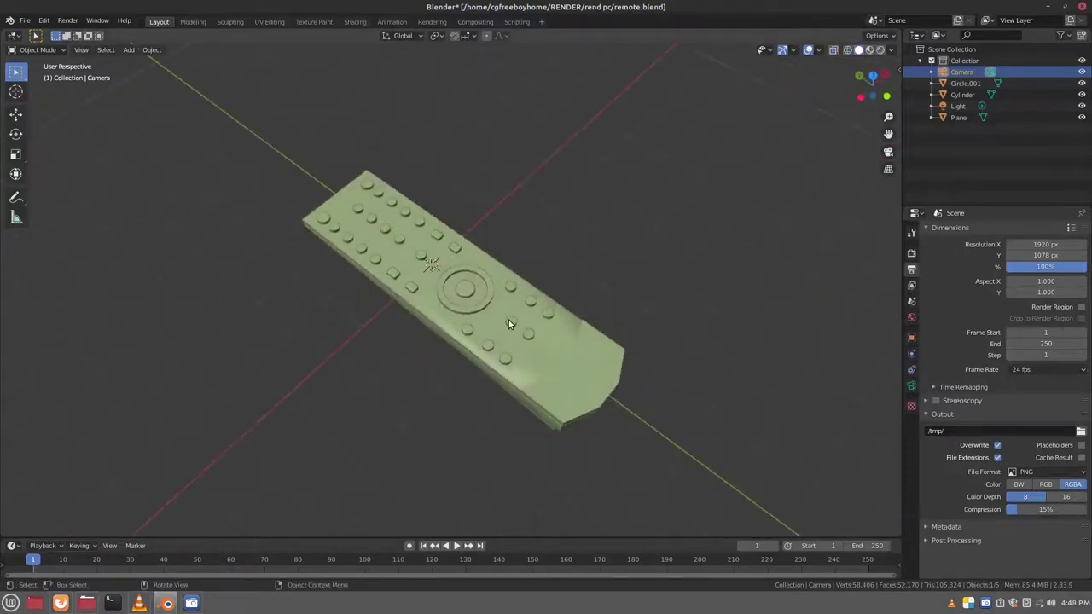
Step: Give Circle.001 a new material whose base colour is the image texture transparent.png
left_click(509, 320)
left_click(911, 437)
left_click(1038, 283)
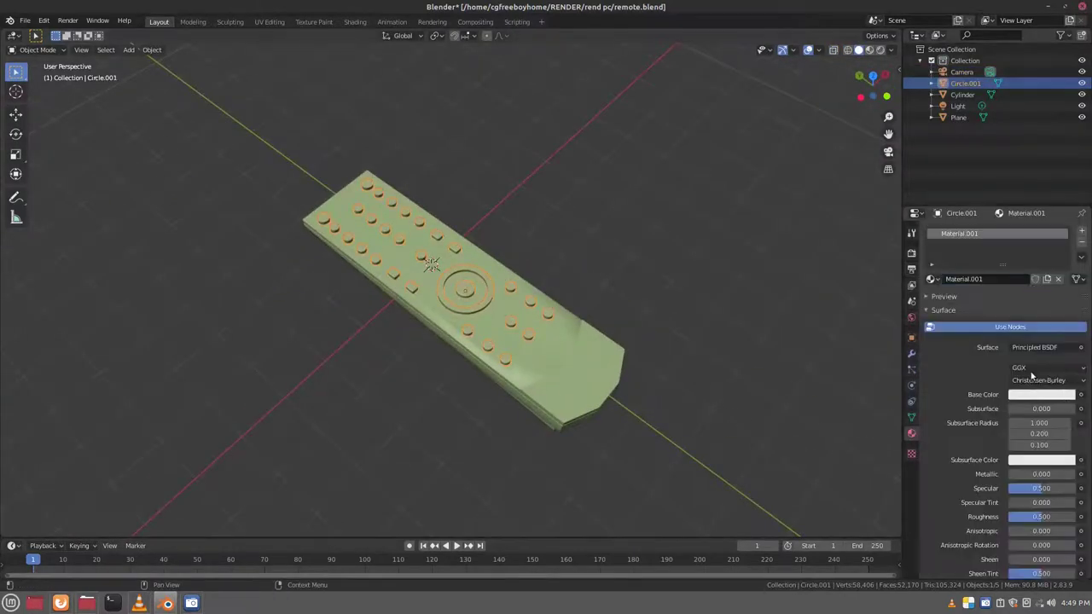
left_click(1081, 394)
left_click(872, 471)
left_click(1073, 410)
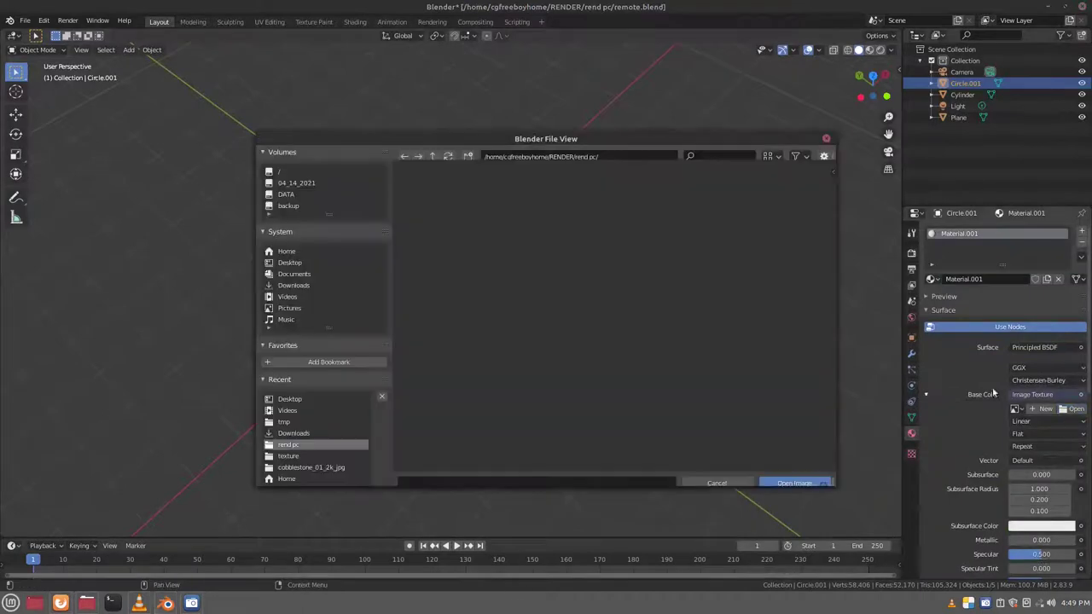
left_click(290, 263)
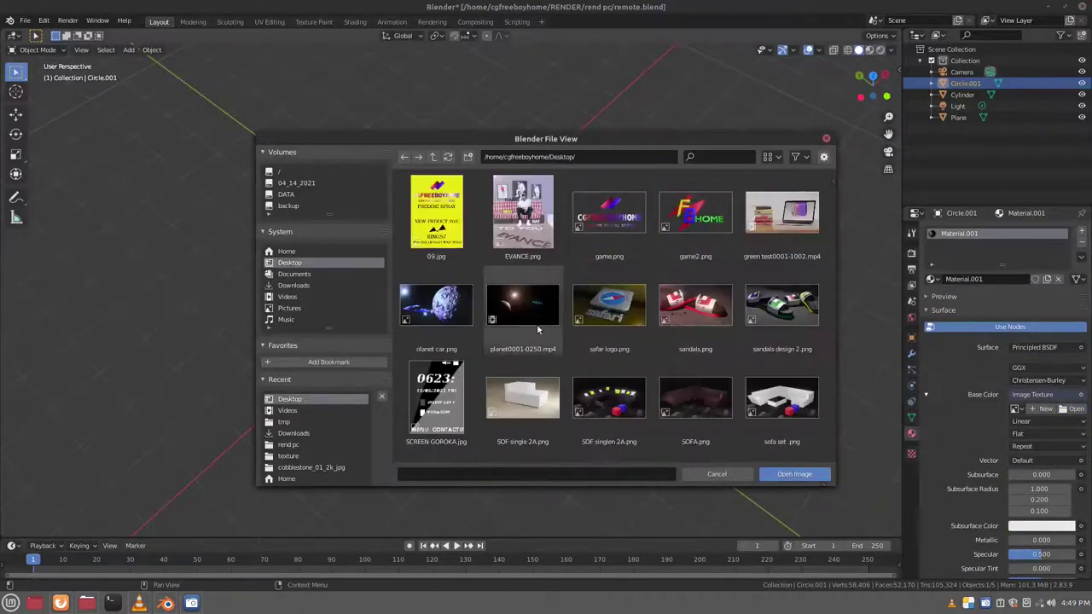
scroll(537, 325, "down", 3)
double_click(610, 395)
Step: Unwrap all the buttons' UVs from top view, then select the remote body Plane
key("KP_7")
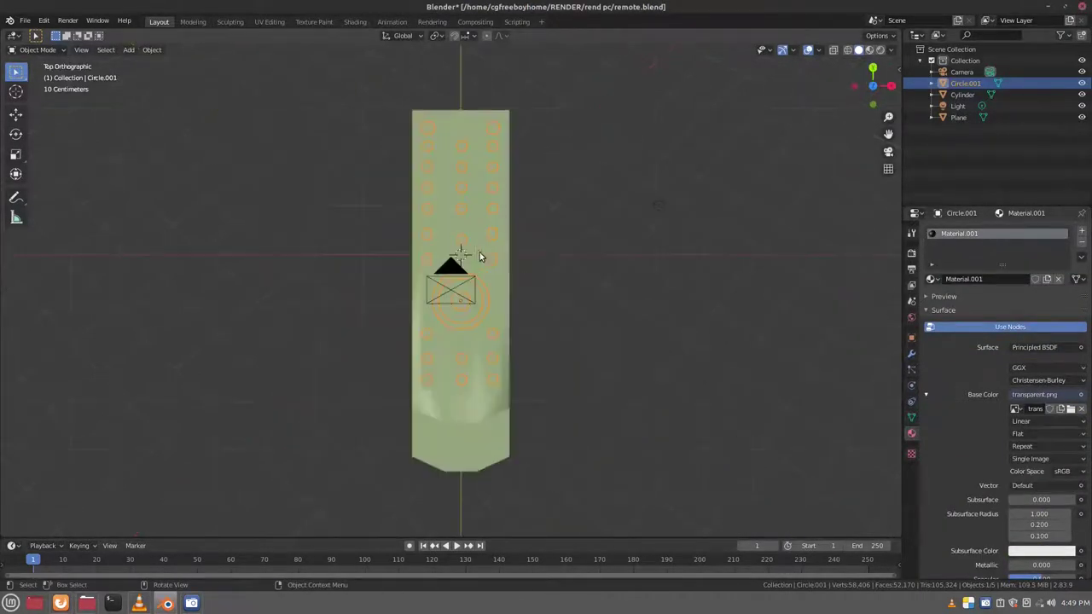
key("Tab")
key("a")
key("u")
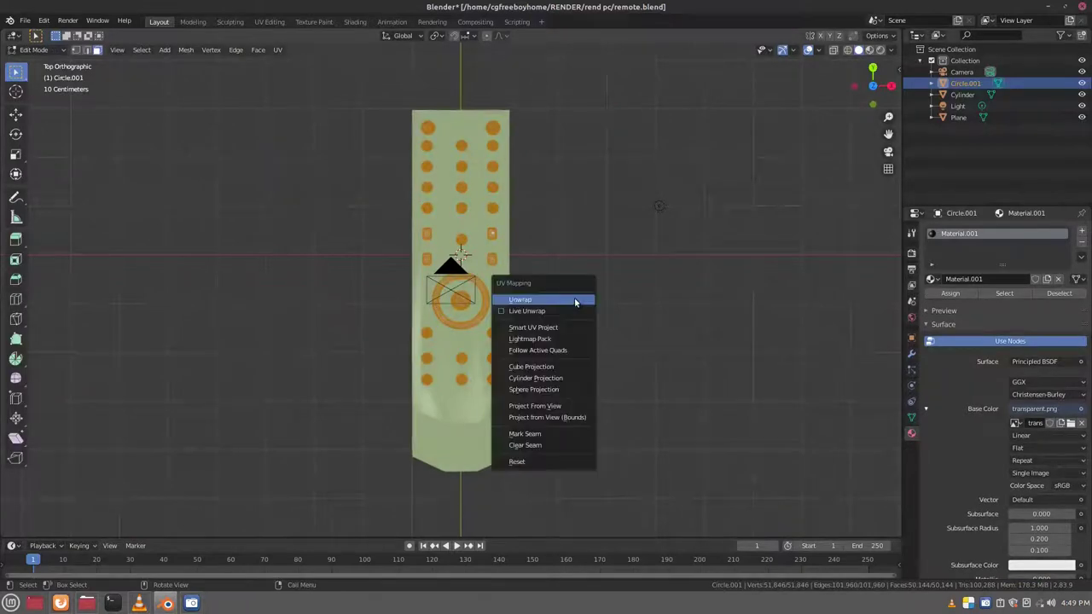
left_click(574, 299)
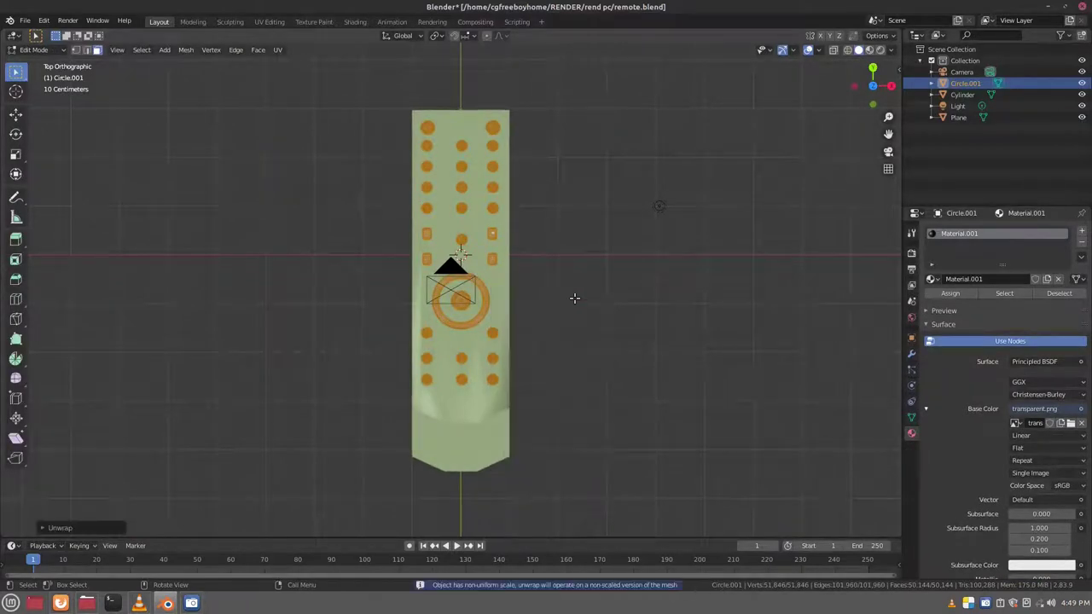
key("Tab")
left_click(496, 433)
Step: Box-select the top faces of the remote body and unwrap them from top view
key("Tab")
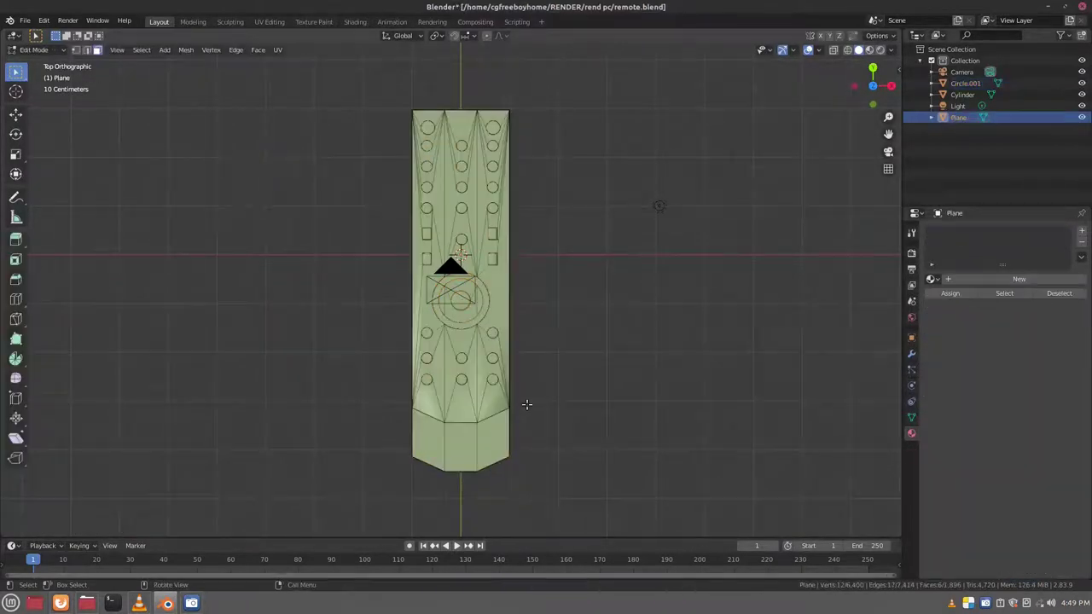
left_click(891, 86)
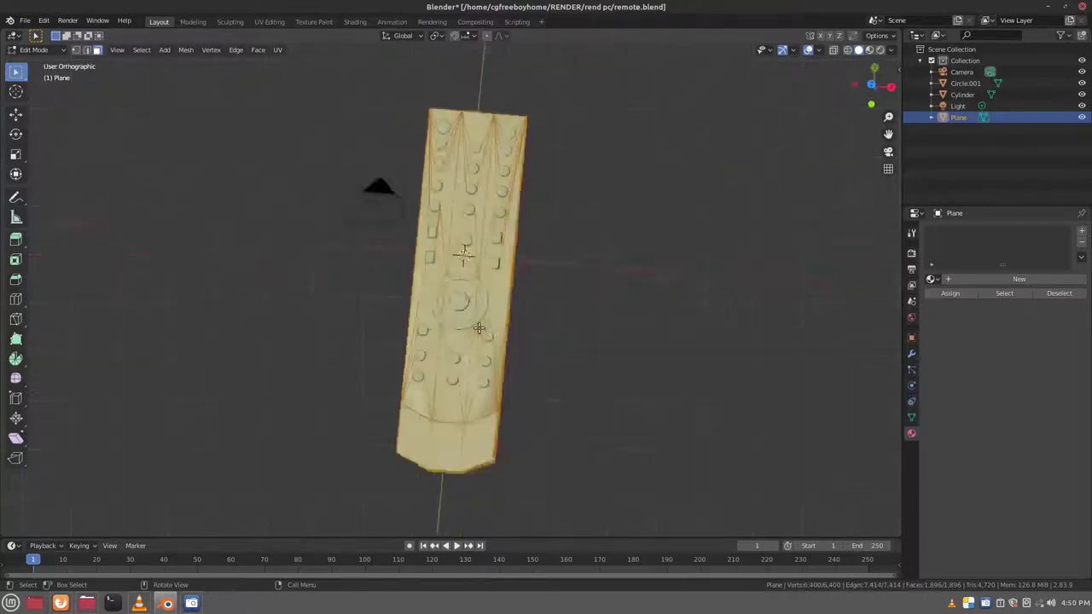
key("a")
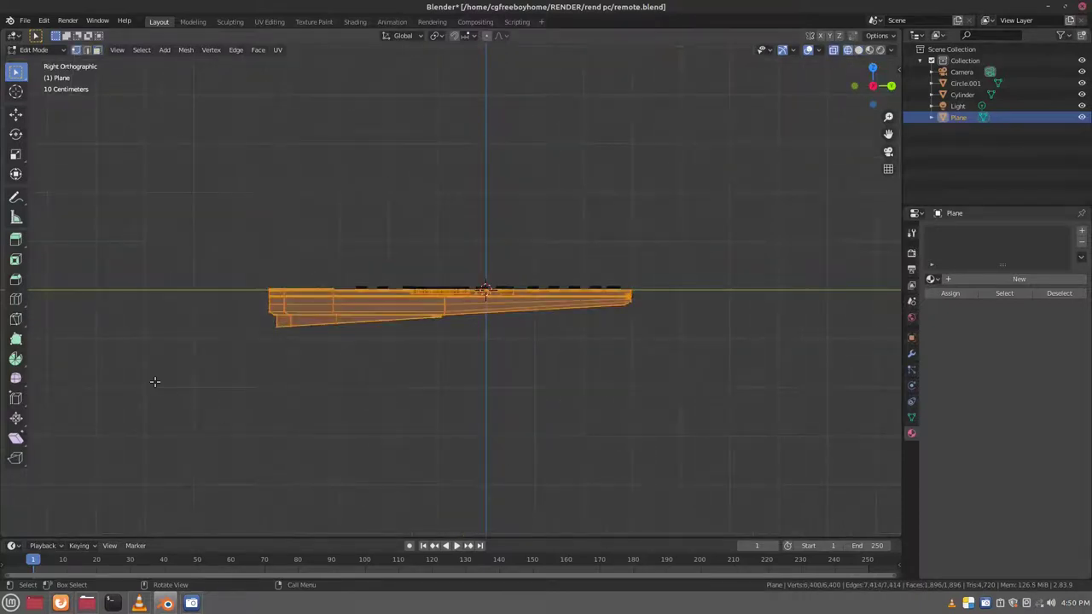
middle_click_drag(154, 382, 295, 337)
left_click_drag(166, 187, 691, 292)
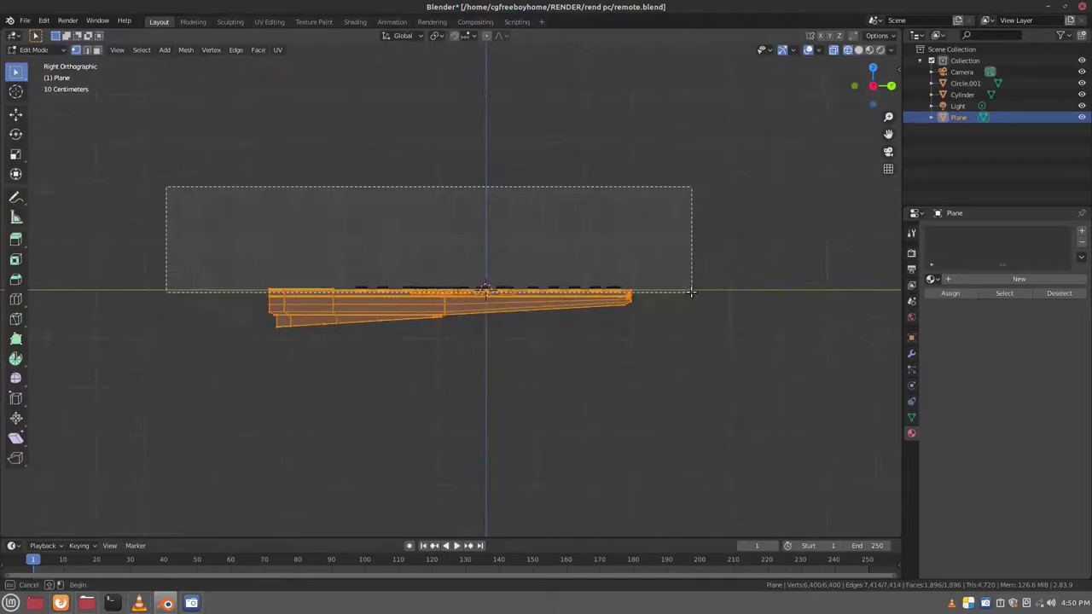
key("KP_7")
key("u")
left_click(680, 175)
key("Tab")
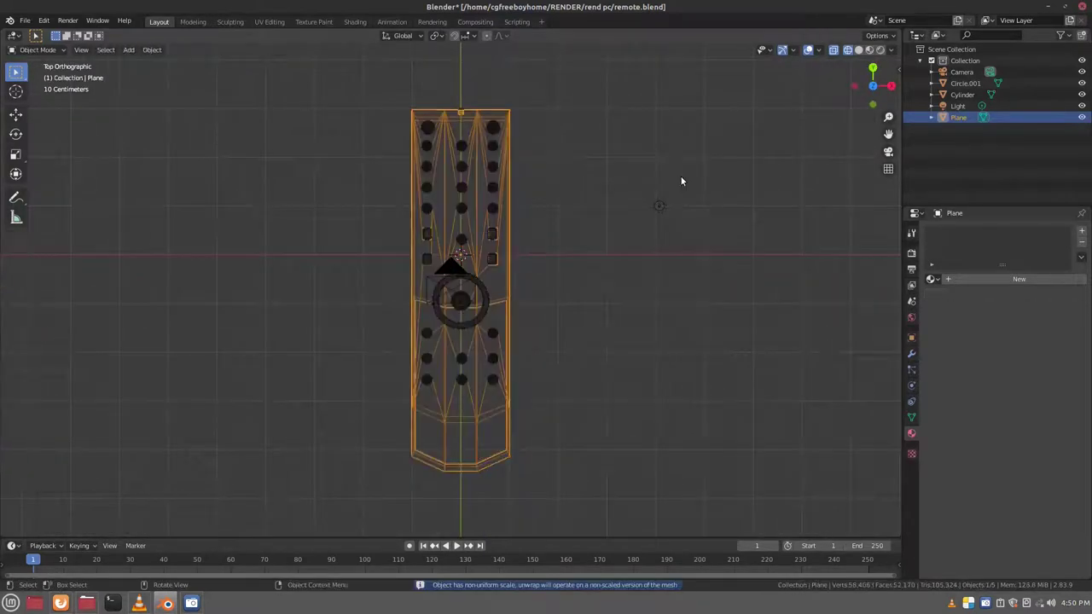
Step: Assign Material.001 to the remote body and view it in Material Preview
left_click(932, 279)
left_click(951, 293)
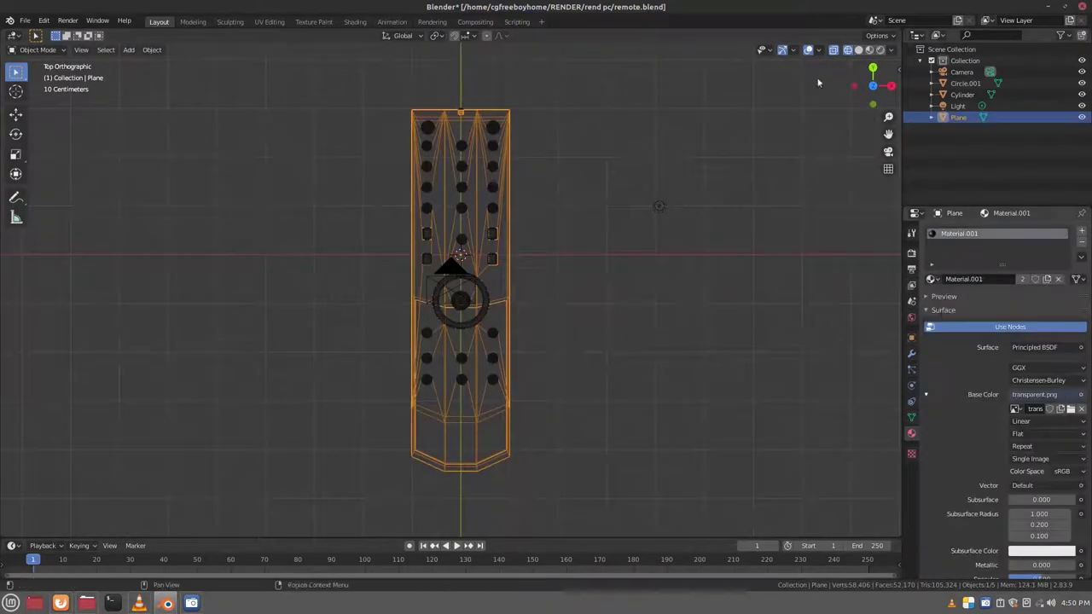
left_click(871, 51)
middle_click_drag(424, 395, 504, 346)
scroll(504, 346, "up", 3)
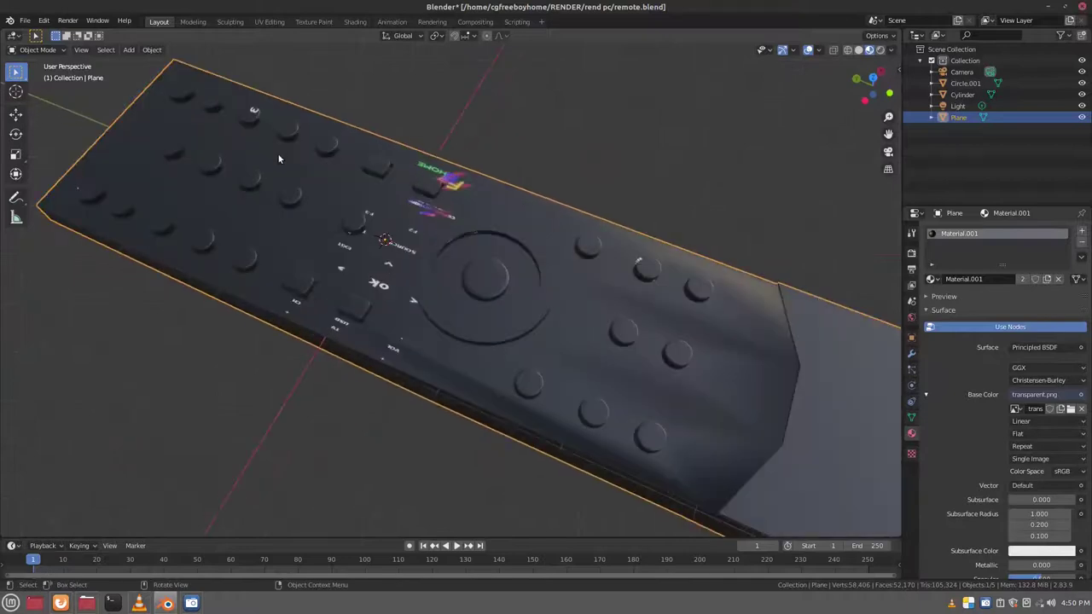
Step: In UV Editing, project the UVs from the camera view for the body and buttons
left_click(269, 21)
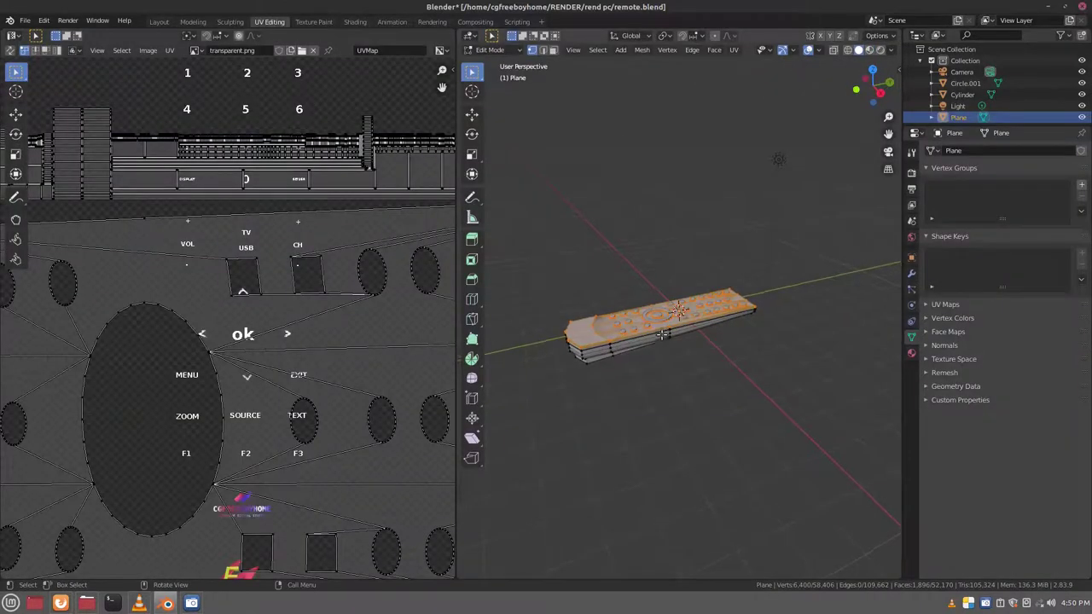
key("KP_0")
key("u")
left_click(655, 386)
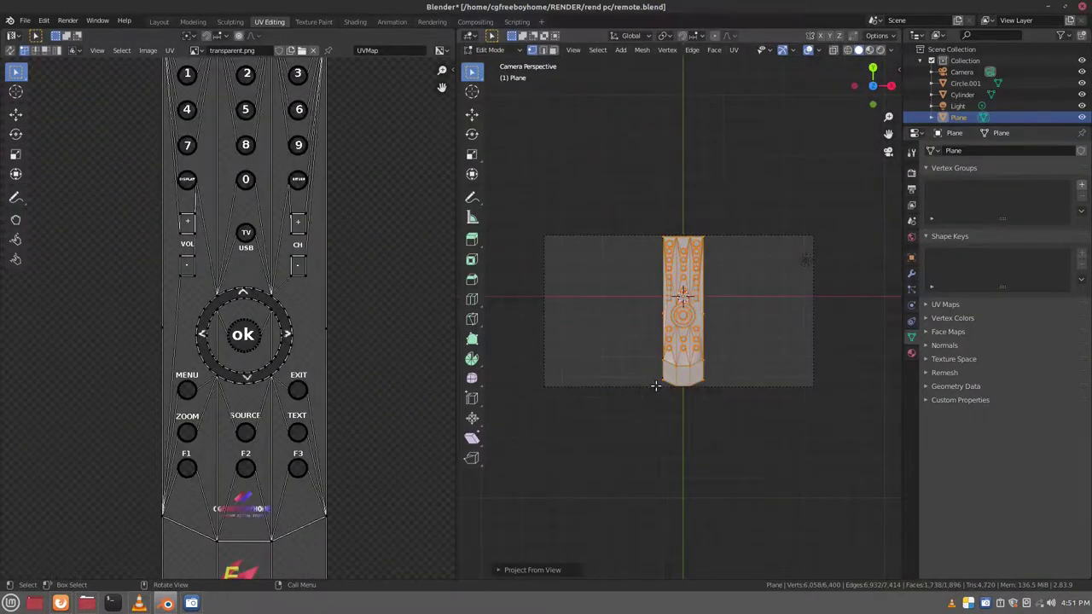
left_click(668, 277)
key("a")
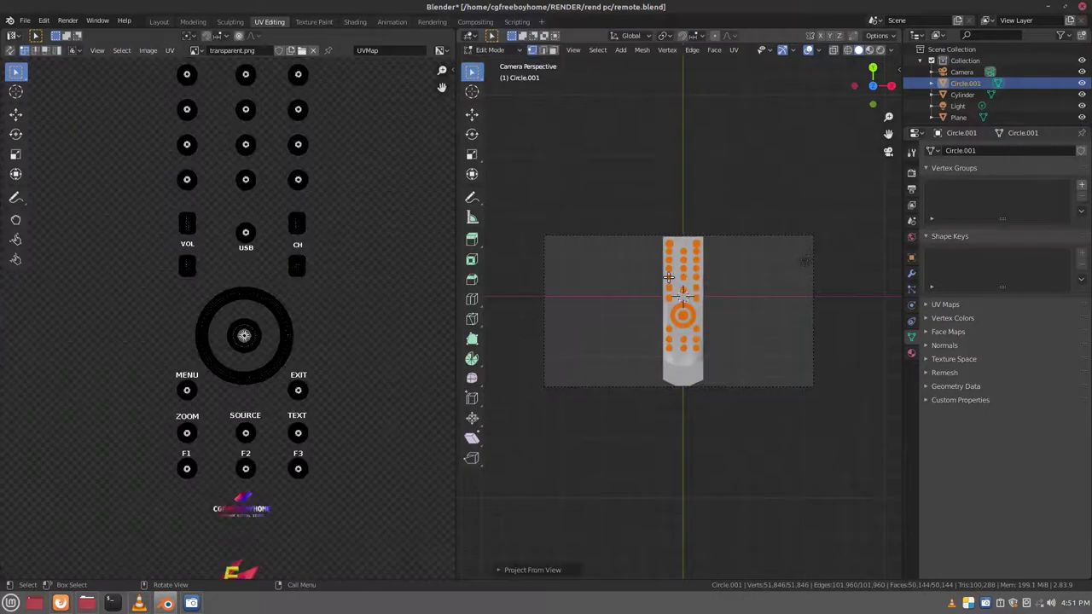
key("Tab")
left_click(159, 22)
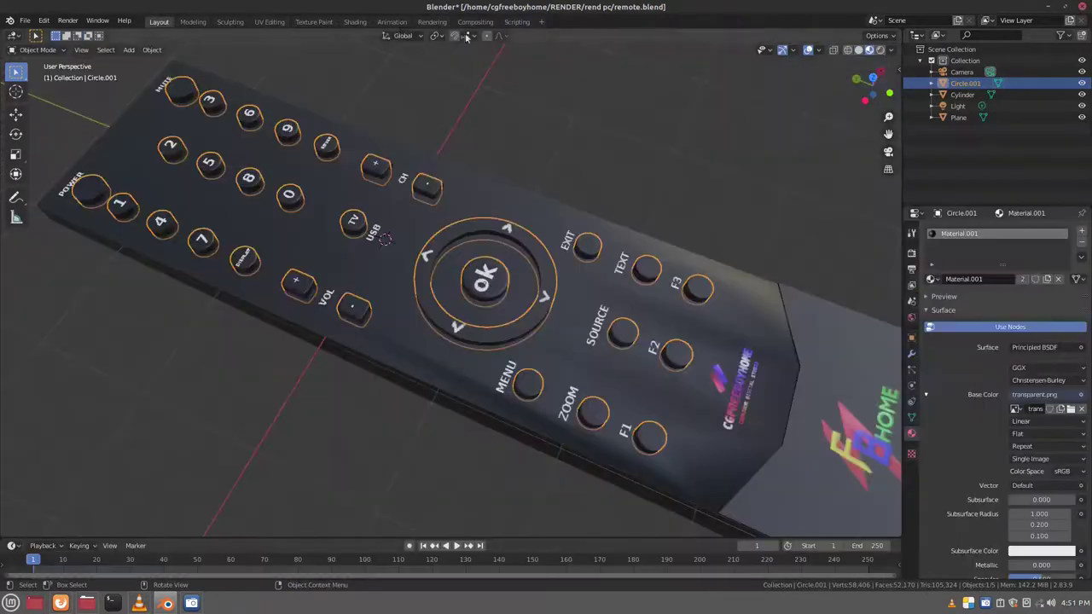
Step: Save, then add a Subdivision Surface modifier to the buttons Circle.001
left_click(355, 22)
key("ctrl+s")
middle_click_drag(454, 279, 490, 270)
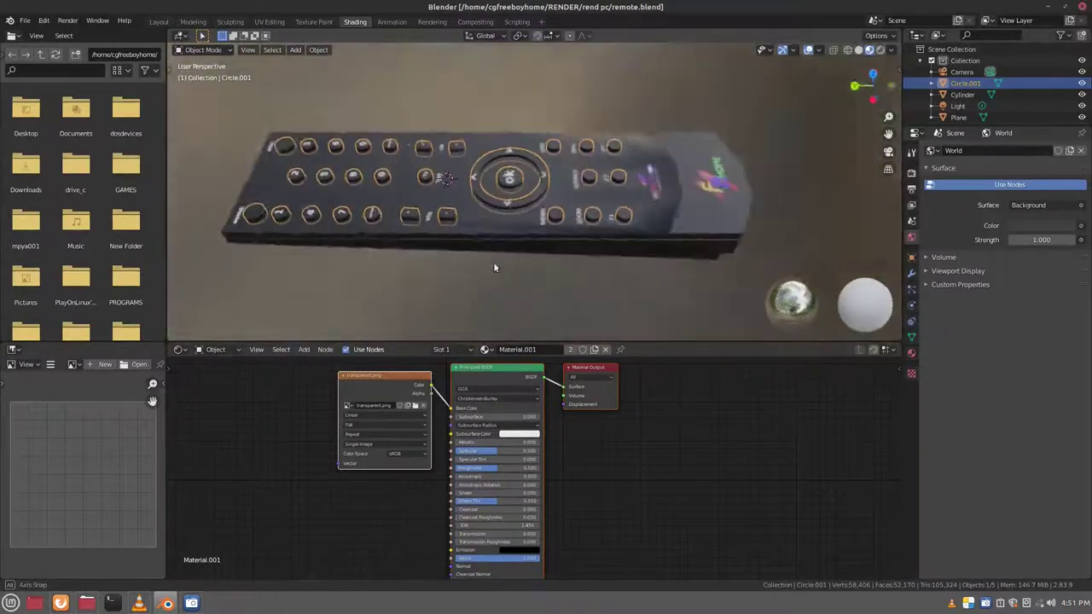
middle_click_drag(491, 271, 499, 282)
left_click(611, 311)
left_click(912, 273)
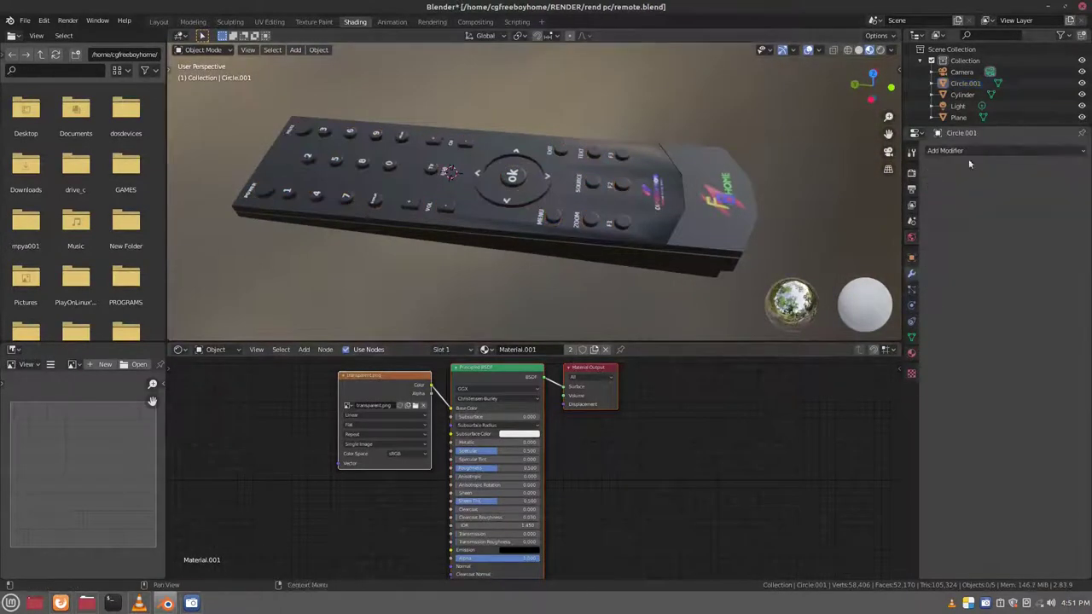
left_click(981, 150)
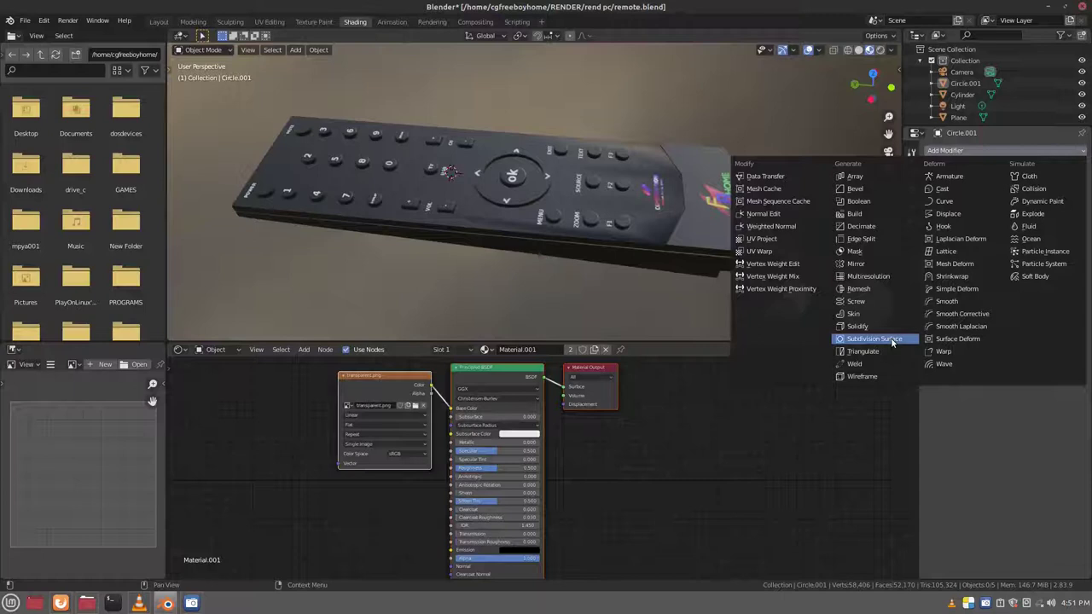
left_click(875, 339)
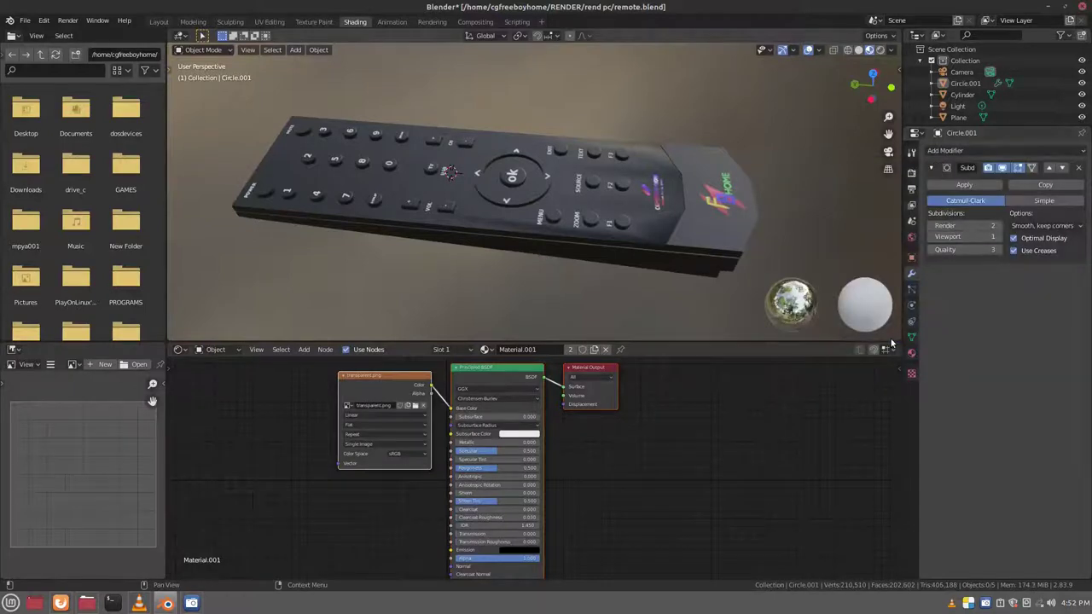
Step: Try a Subdivision Surface modifier on the remote body Plane, then undo it
left_click(726, 223)
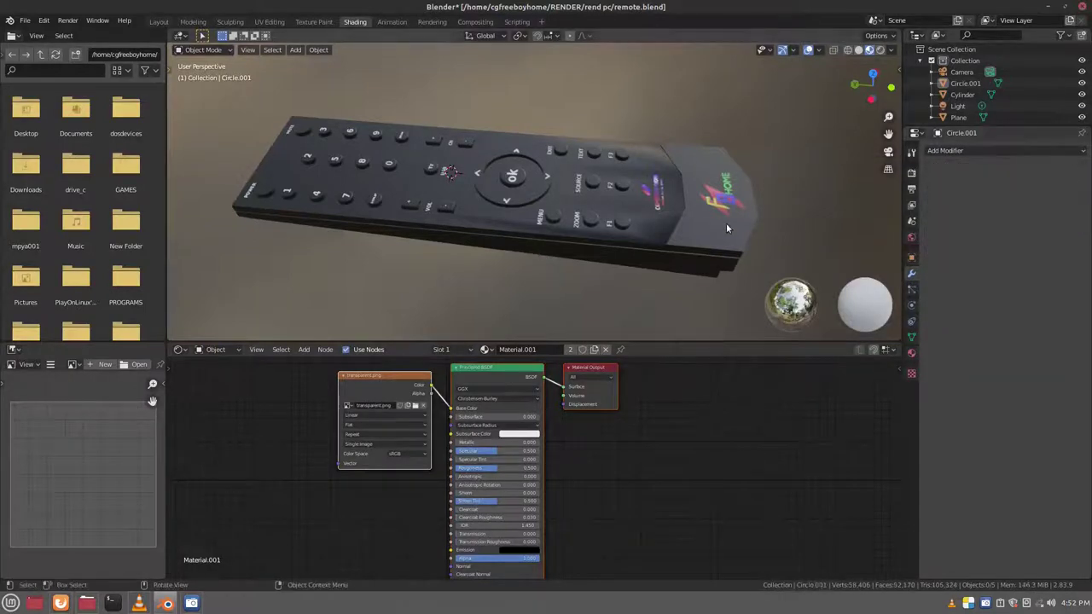
left_click(982, 150)
left_click(890, 340)
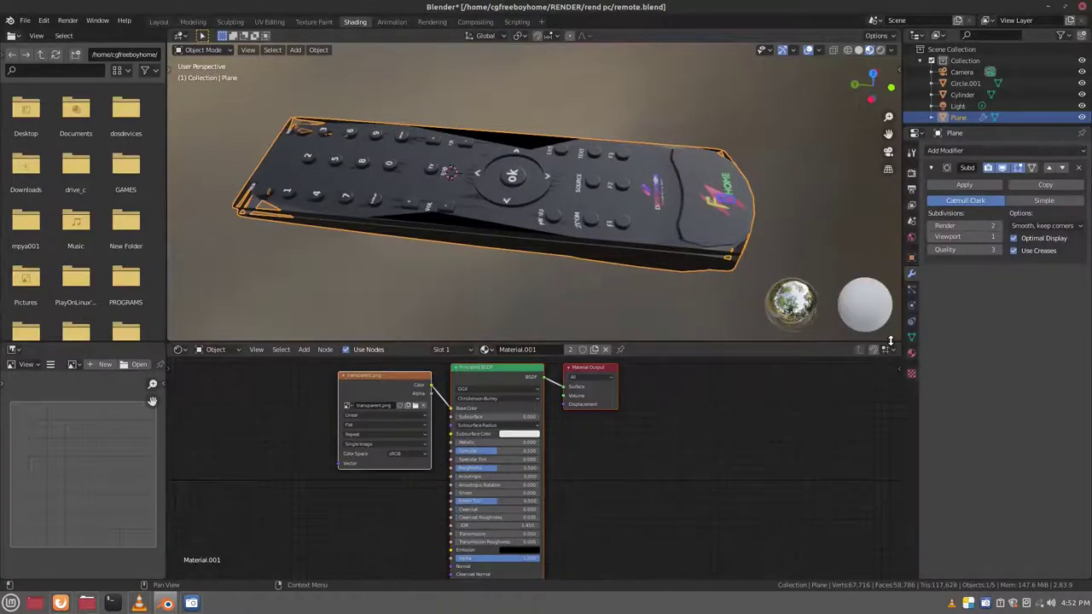
key("ctrl+z")
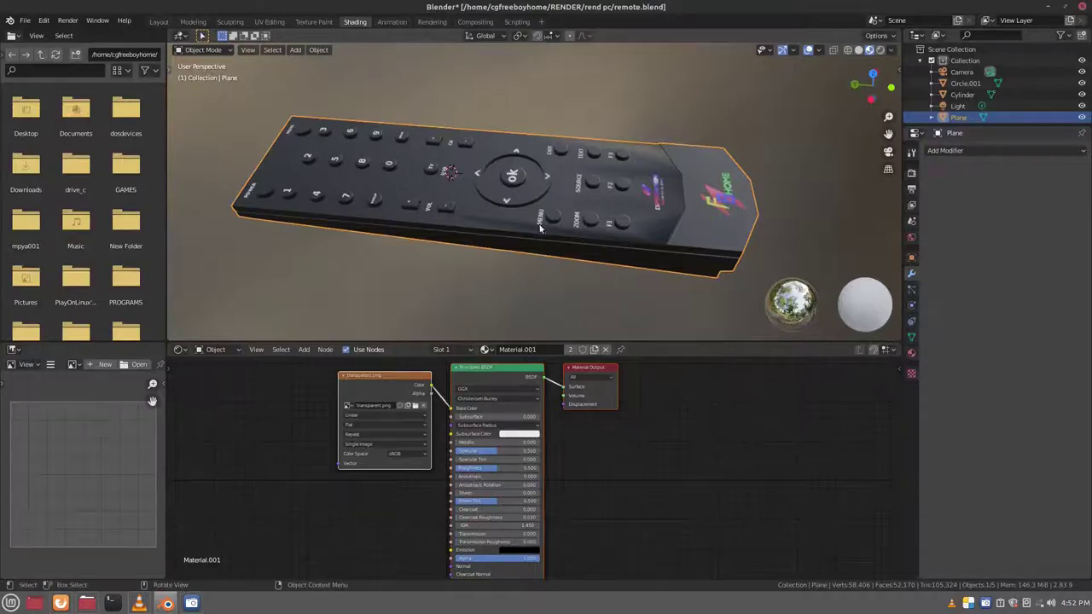
Step: Give the left-end button a new red Material.002 in an added material slot
left_click(444, 208)
key("Tab")
key("alt+a")
left_click(264, 189)
key("ctrl+l")
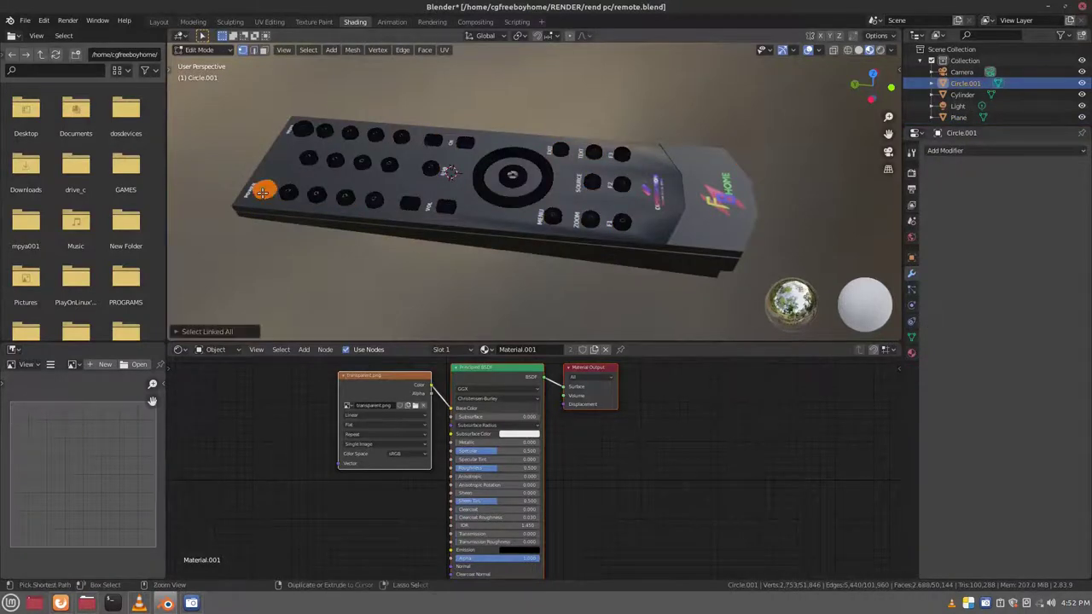
left_click(912, 353)
left_click(1083, 154)
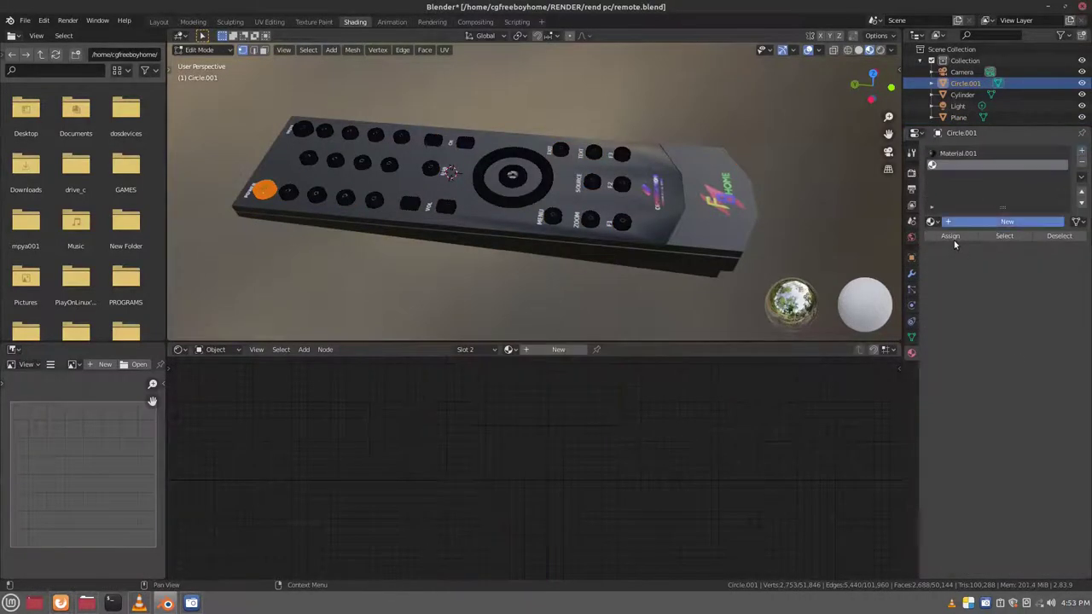
left_click(1000, 223)
left_click(1040, 351)
left_click(1052, 249)
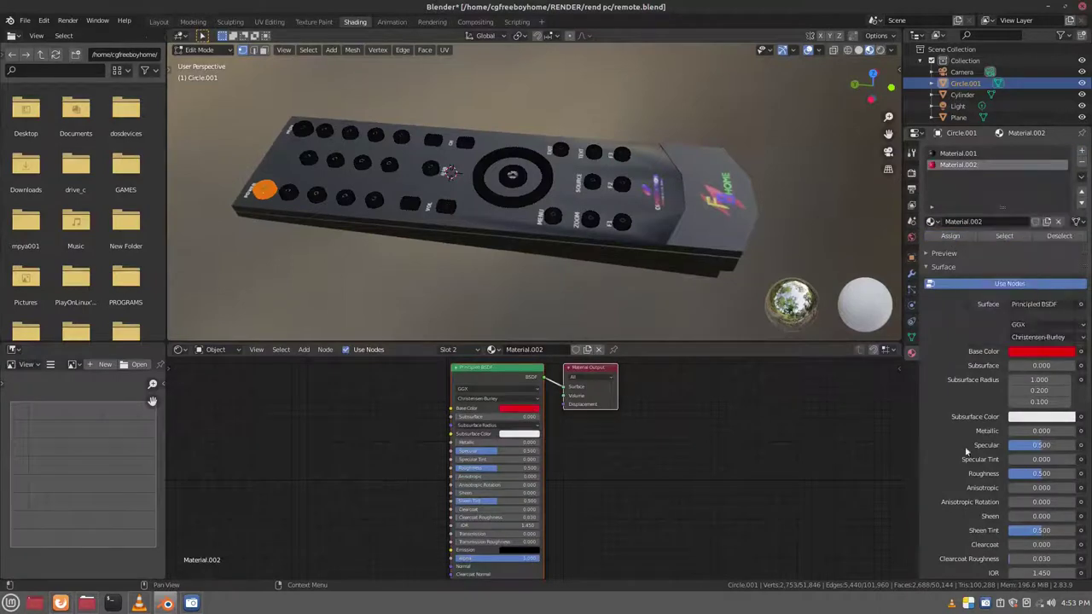
key("Tab")
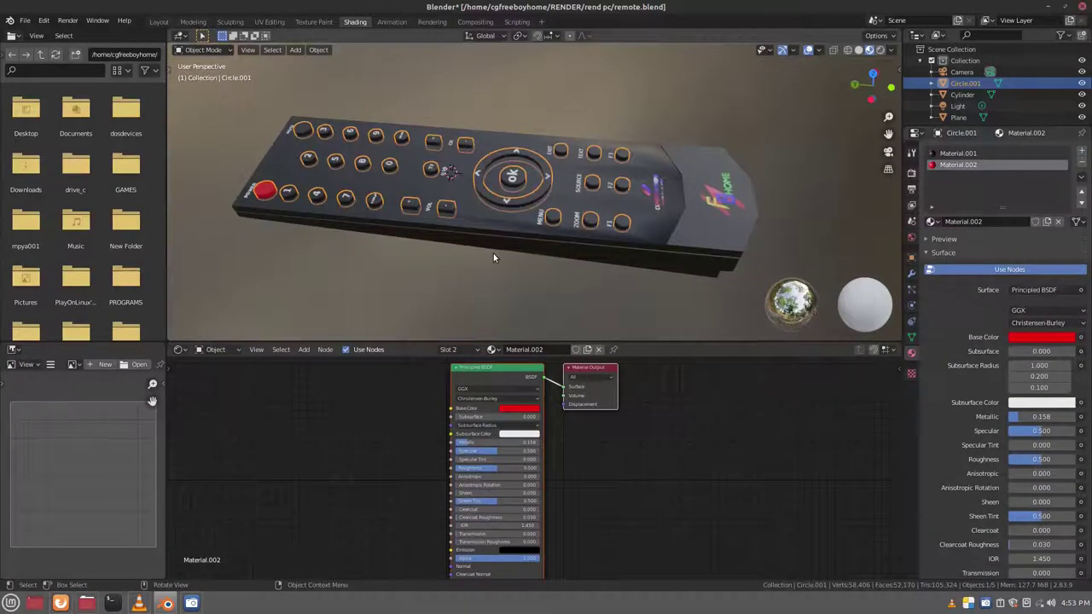
Step: Select a button and duplicate the red material as Material.003 with a white base colour
key("z")
key("Tab")
key("z")
left_click(303, 128)
key("ctrl+l")
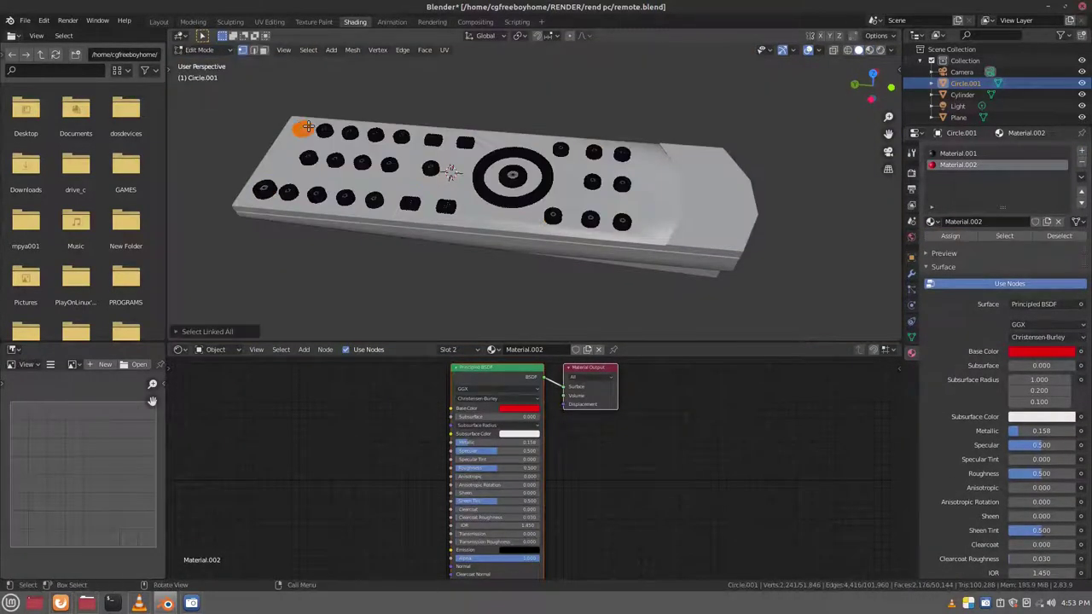
left_click(1047, 221)
left_click(962, 236)
left_click(519, 408)
left_click(523, 322)
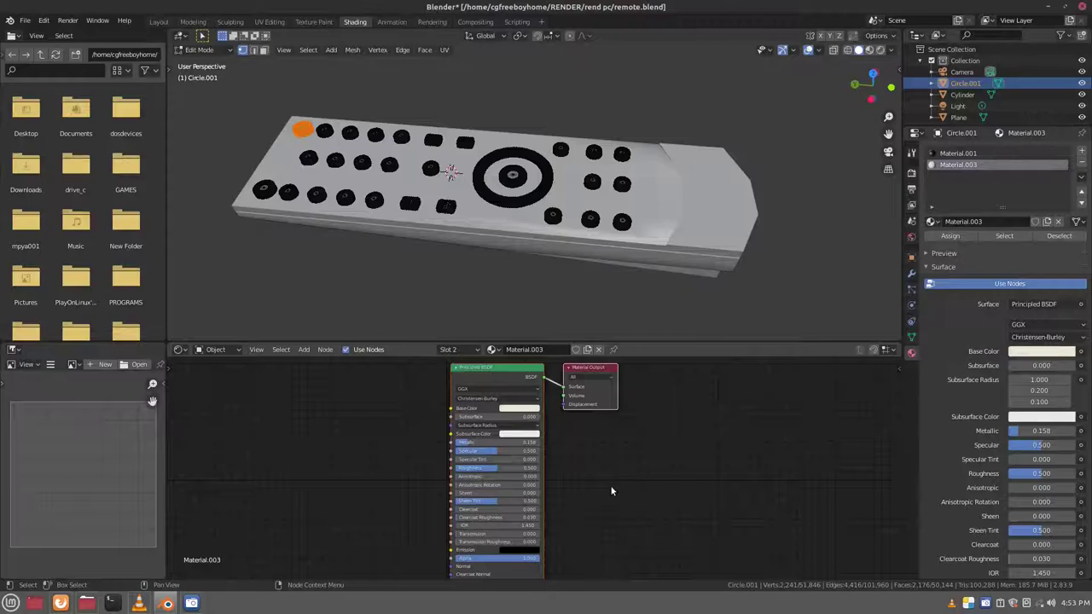
Step: Add a slot holding red Material.002 and select the end buttons to receive it
key("alt+a")
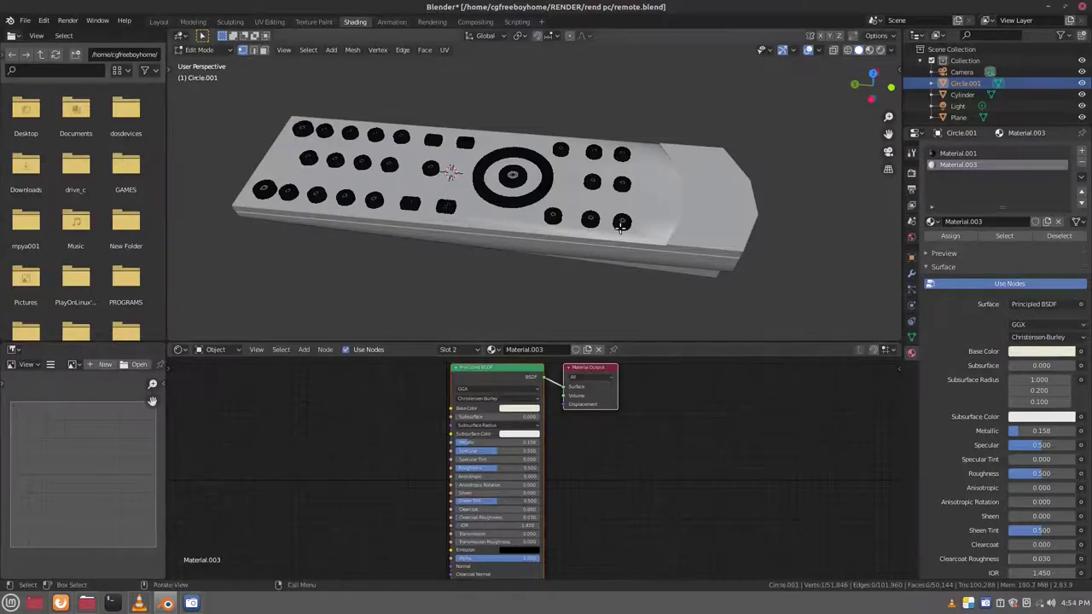
left_click(622, 220)
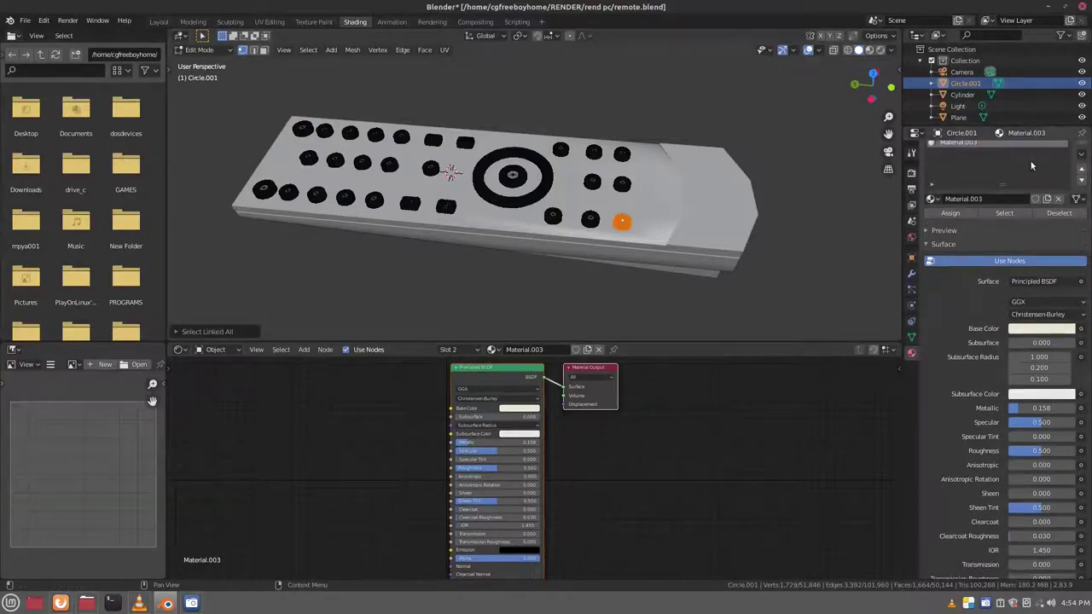
left_click(1081, 150)
left_click(932, 221)
left_click(961, 260)
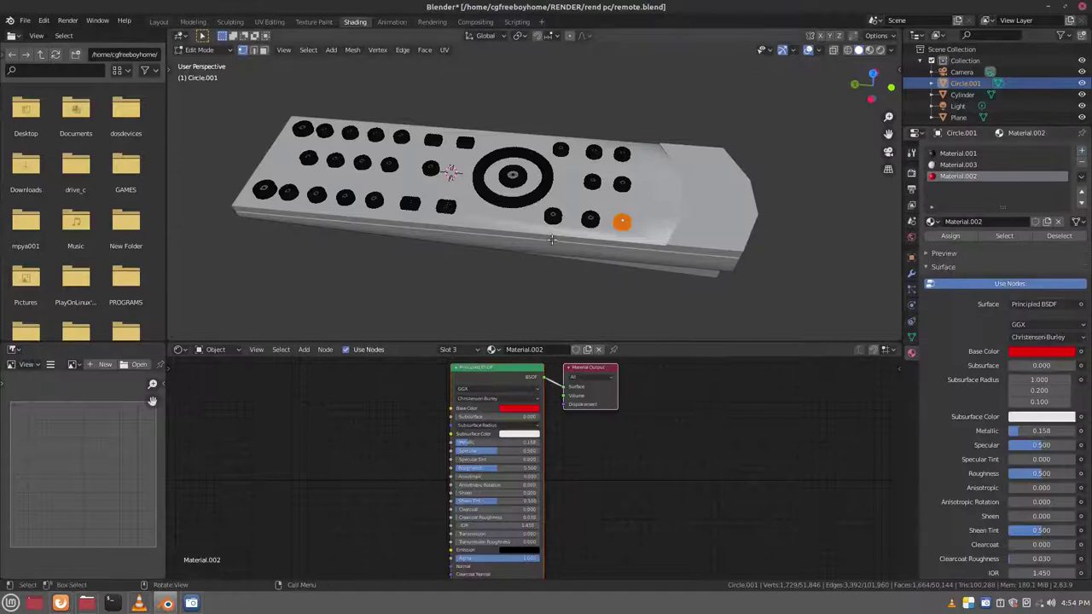
left_click(266, 189, "shift")
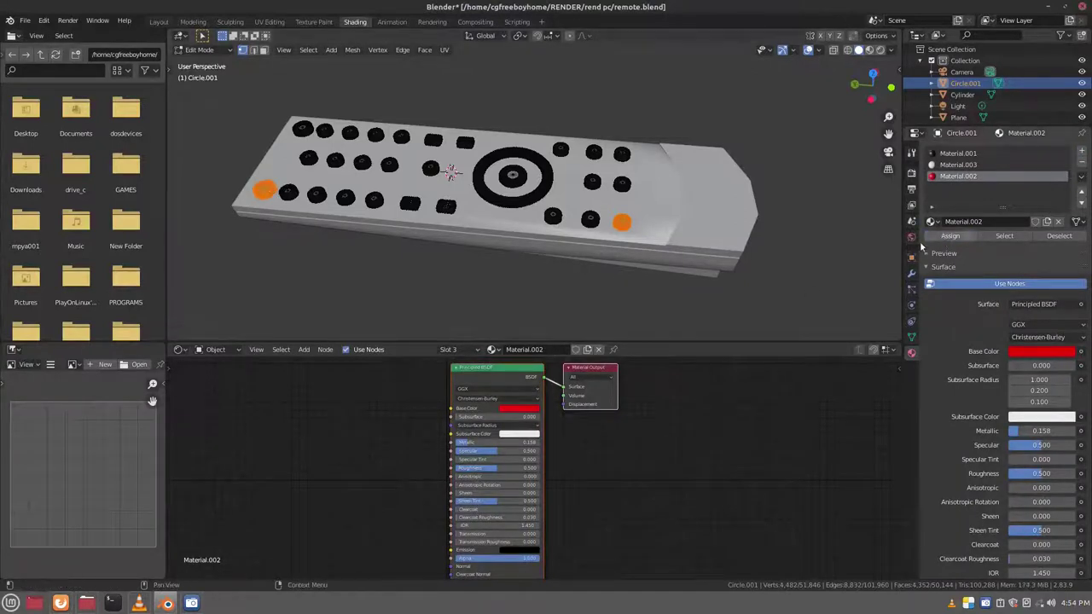
left_click(622, 183)
key("ctrl+l")
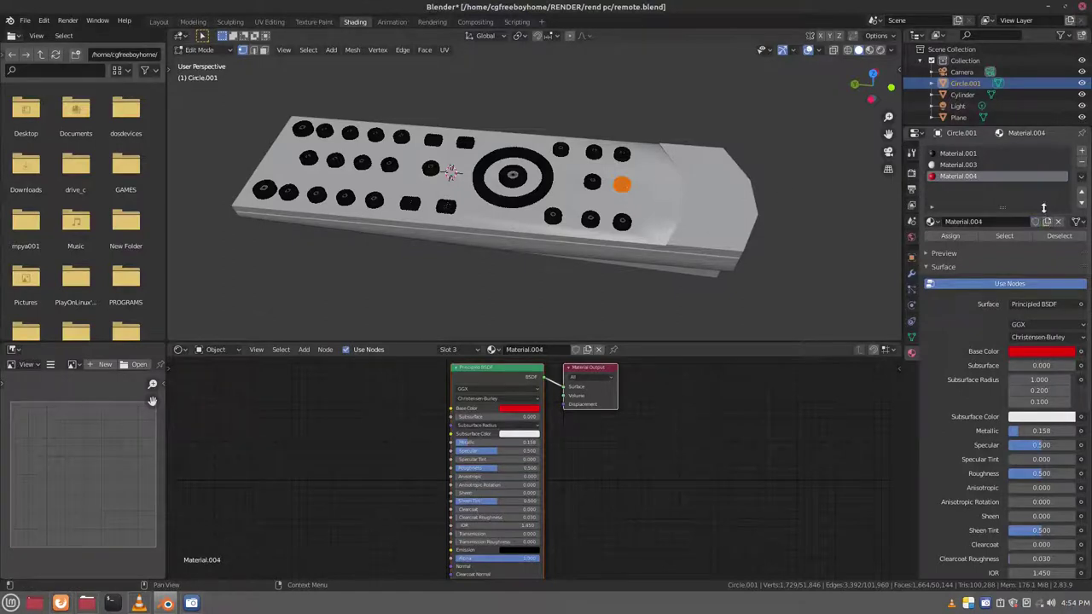
Step: Add a new Material.004 slot with a yellow-green base colour and assign it to a button
left_click(934, 221)
left_click(1082, 151)
left_click(1007, 222)
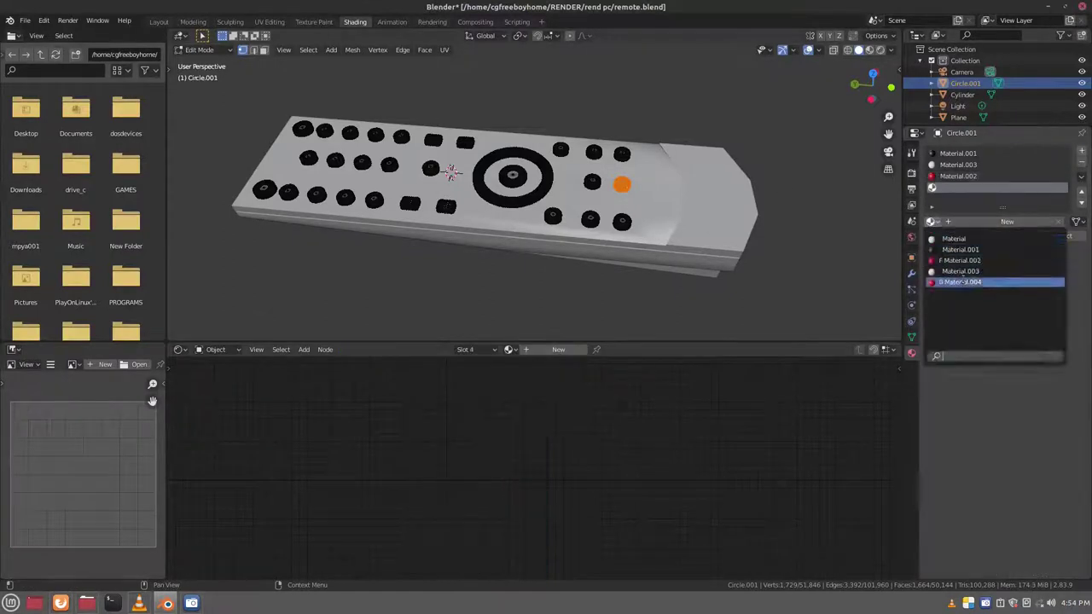
left_click(1041, 351)
left_click(1016, 213)
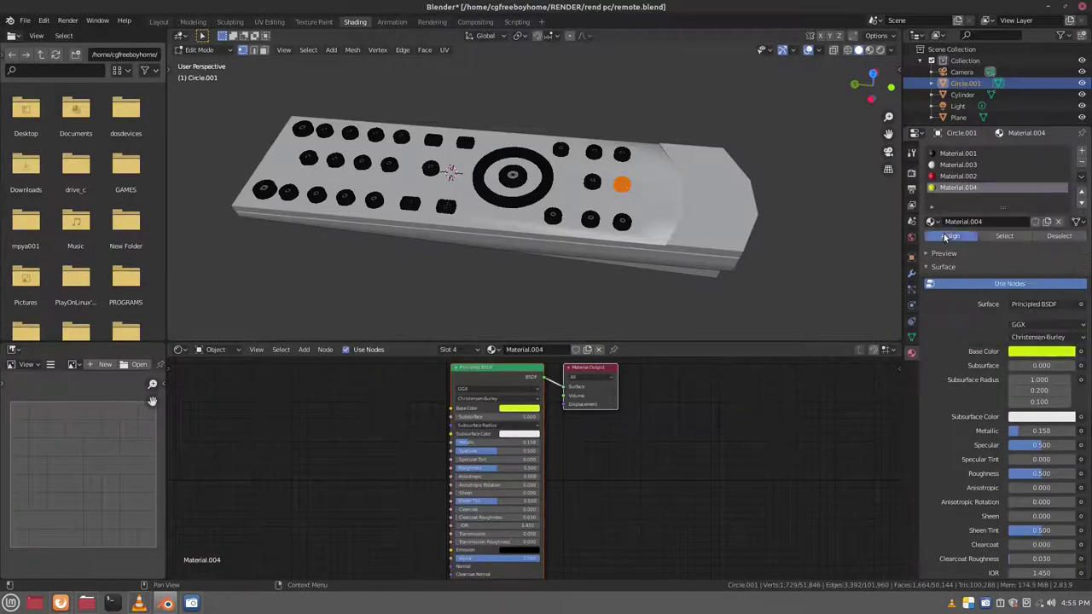
left_click(951, 236)
Step: Select another whole button and assign it a new dark green Material.005 in a fifth slot
left_click(622, 154)
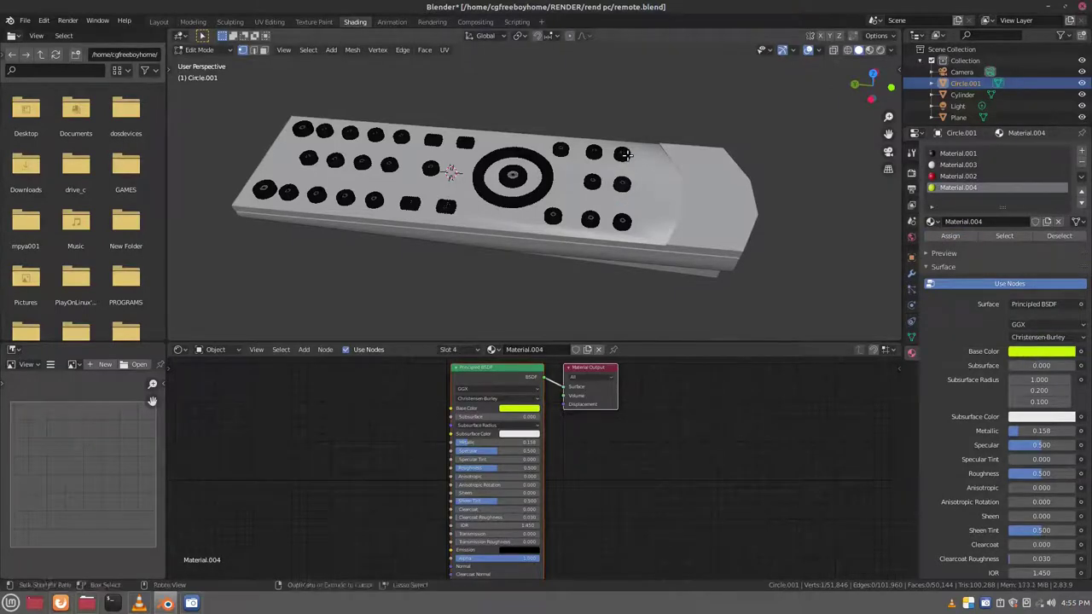
key("ctrl+l")
left_click(1082, 151)
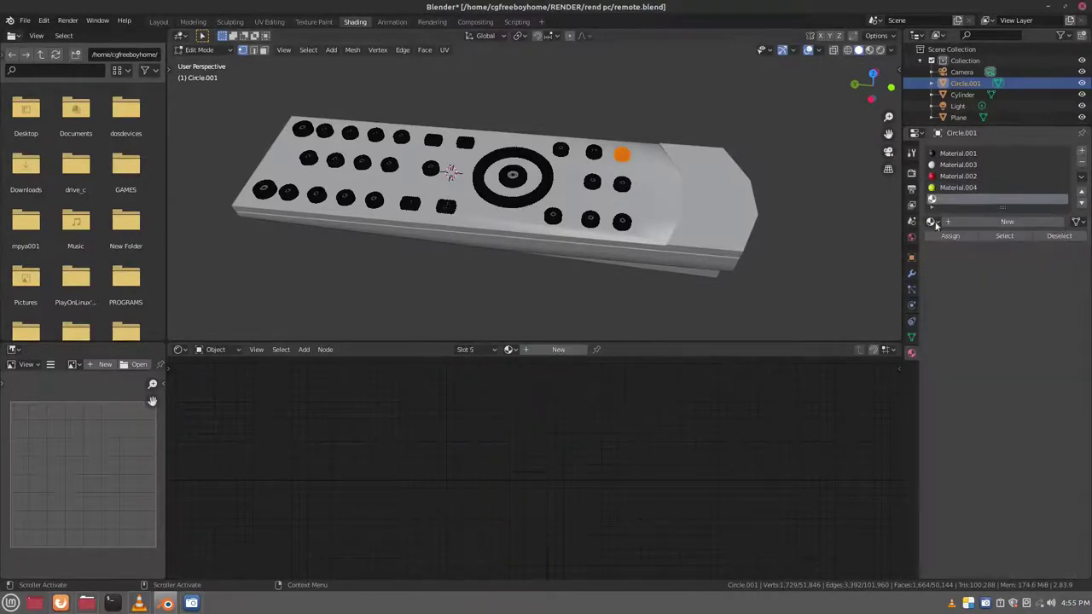
left_click(1007, 221)
left_click(1041, 351)
left_click_drag(1067, 196, 1069, 213)
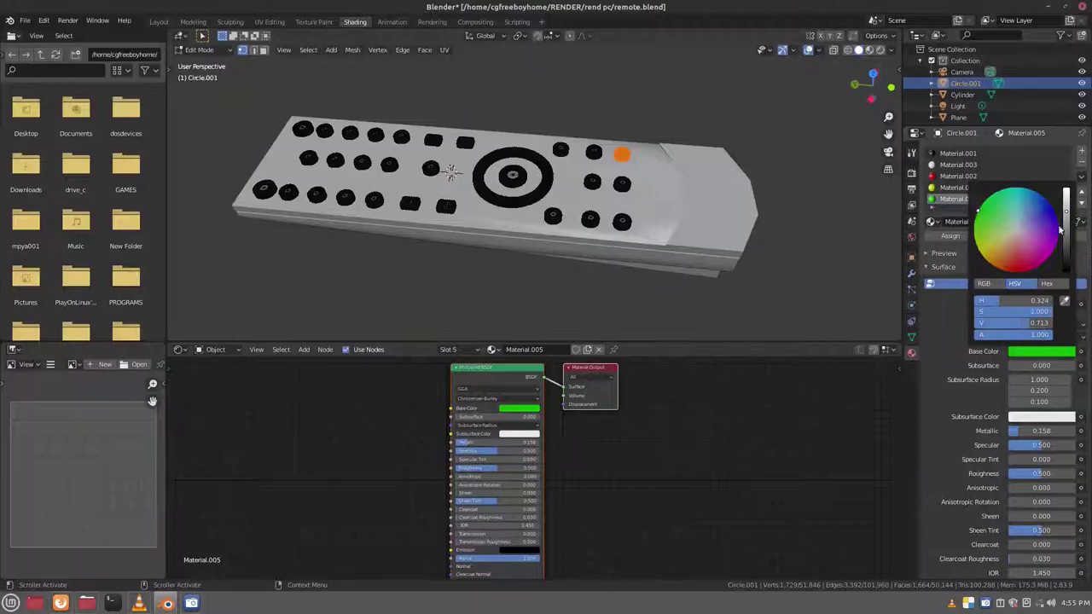
left_click(950, 237)
Step: In Material Preview, connect Material.001's image texture Color to Roughness
key("Tab")
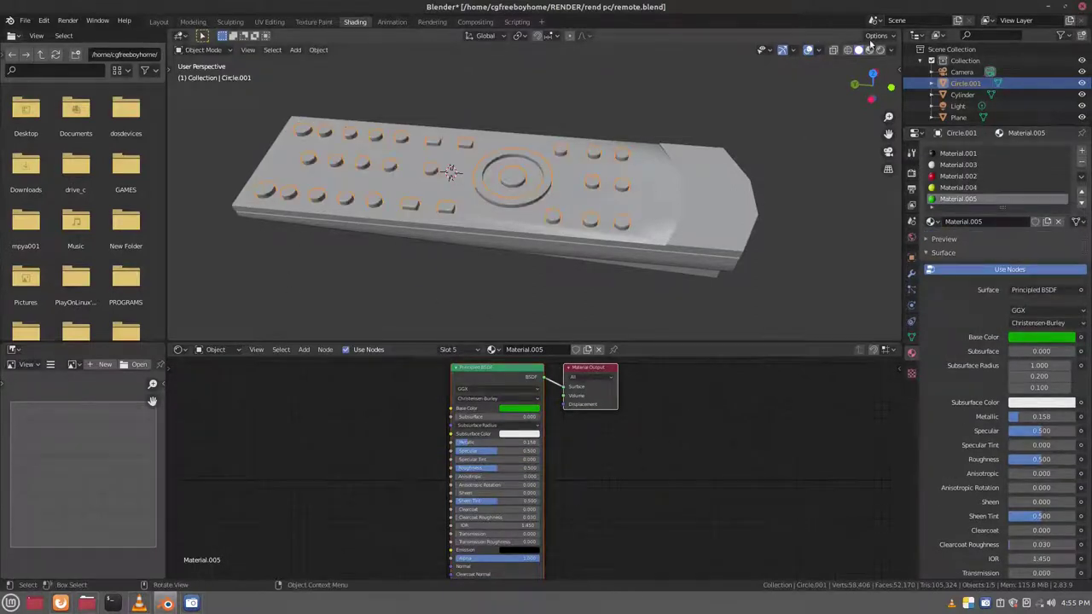
left_click(869, 50)
mouse_move(610, 220)
middle_mouse_down()
mouse_move(493, 166)
mouse_move(570, 184)
middle_mouse_up()
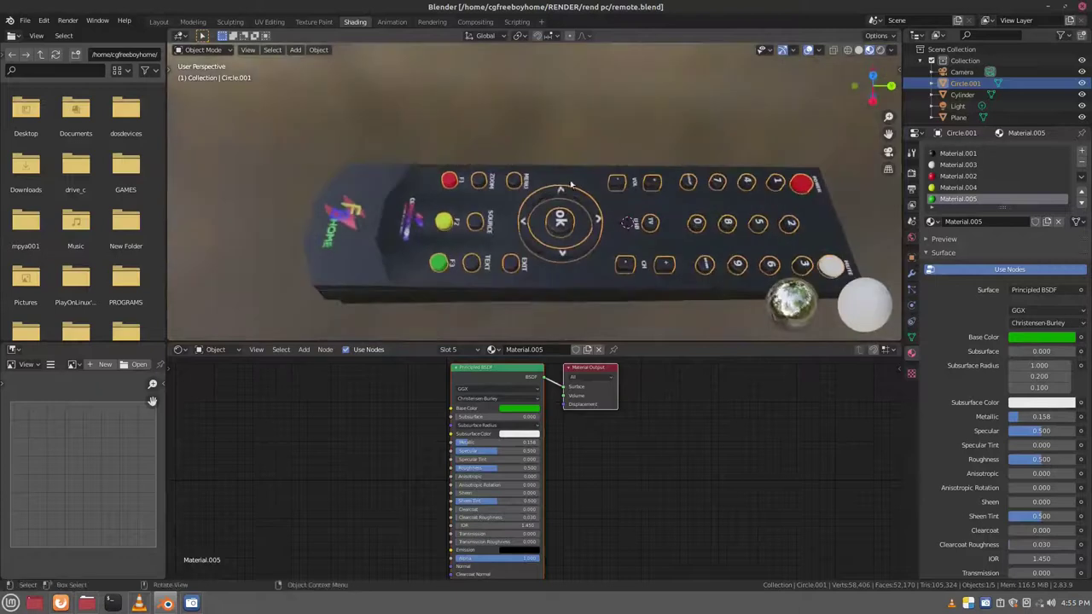
left_click(959, 153)
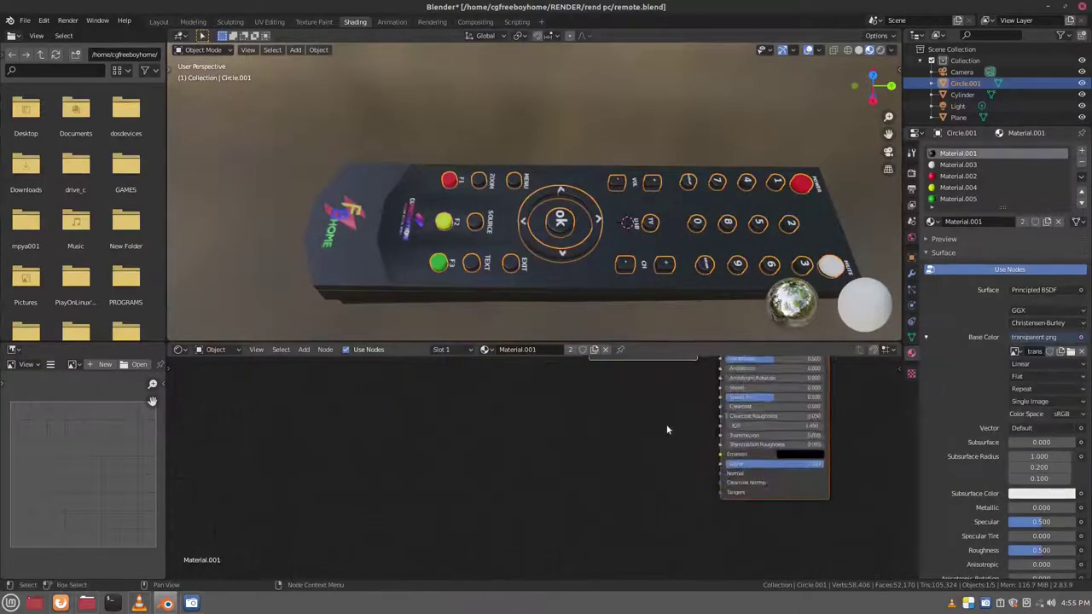
mouse_move(666, 424)
left_mouse_down()
mouse_move(526, 409)
mouse_move(462, 454)
left_mouse_up()
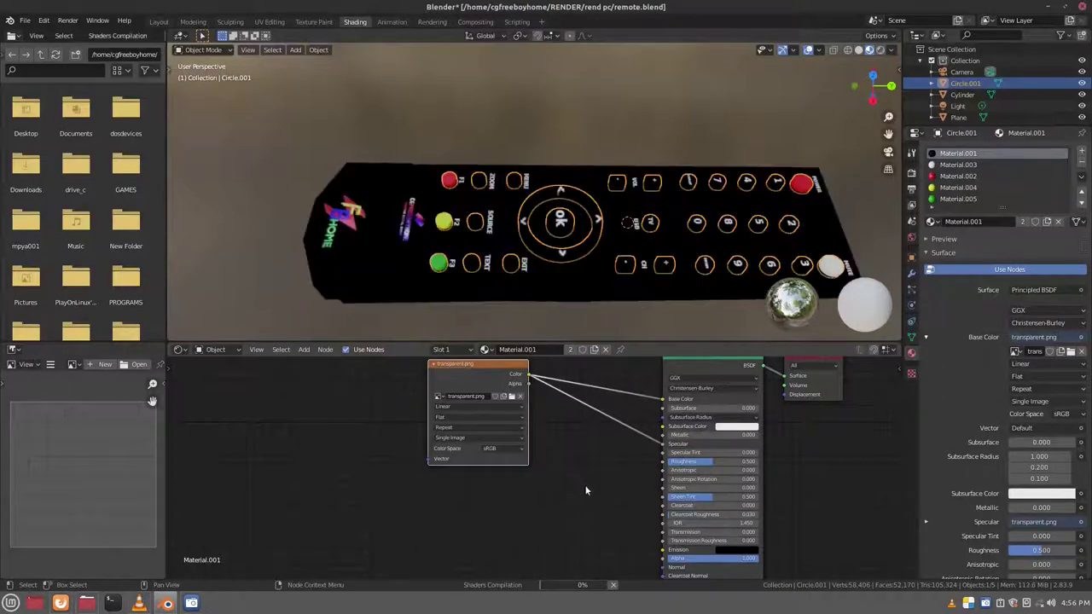
left_click_drag(528, 373, 663, 462)
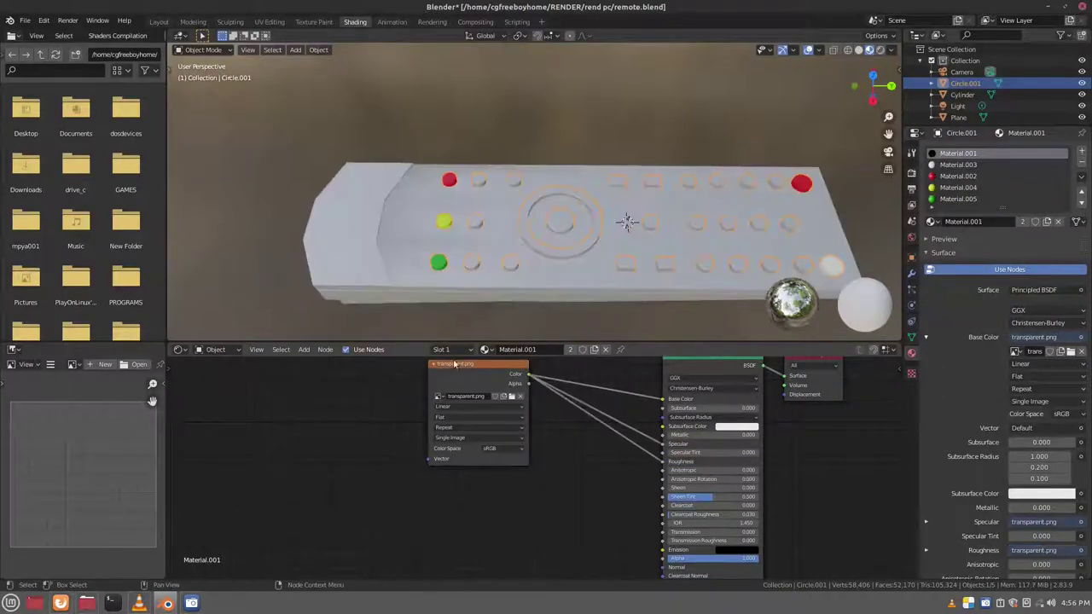
left_click_drag(484, 382, 267, 381)
Step: Insert a ColorRamp on the Specular link and invert its gradient
key("shift+a")
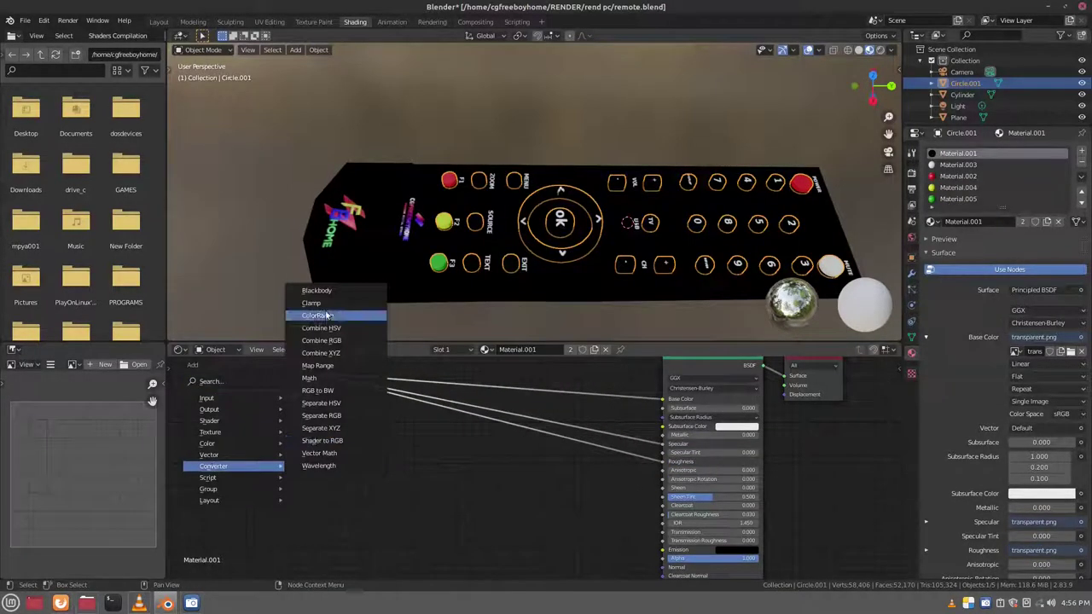
left_click(325, 314)
left_click(553, 413)
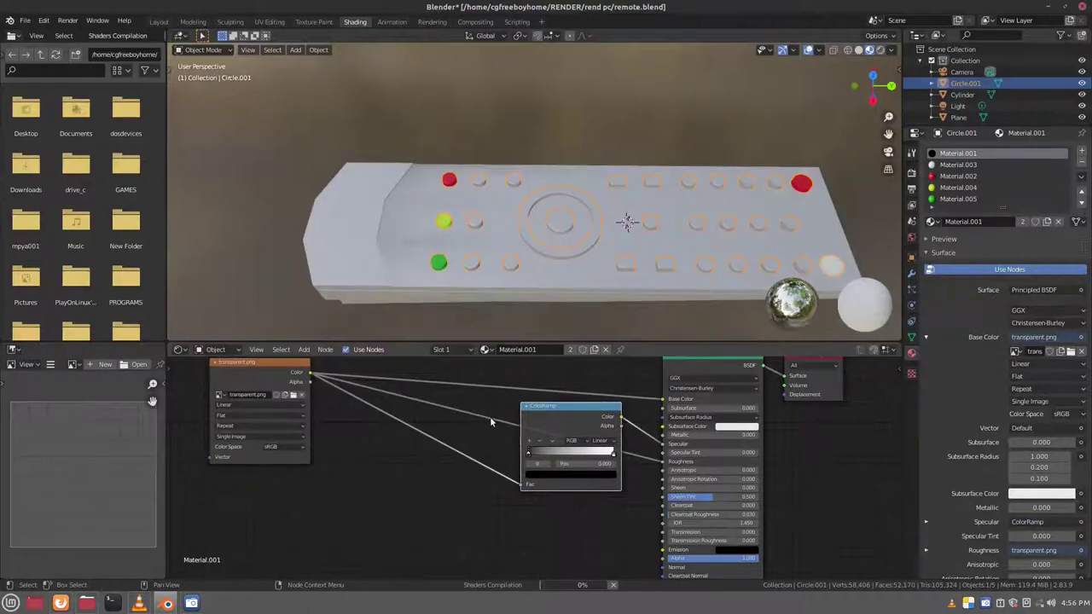
left_click_drag(563, 406, 507, 405)
left_click_drag(518, 457, 495, 450)
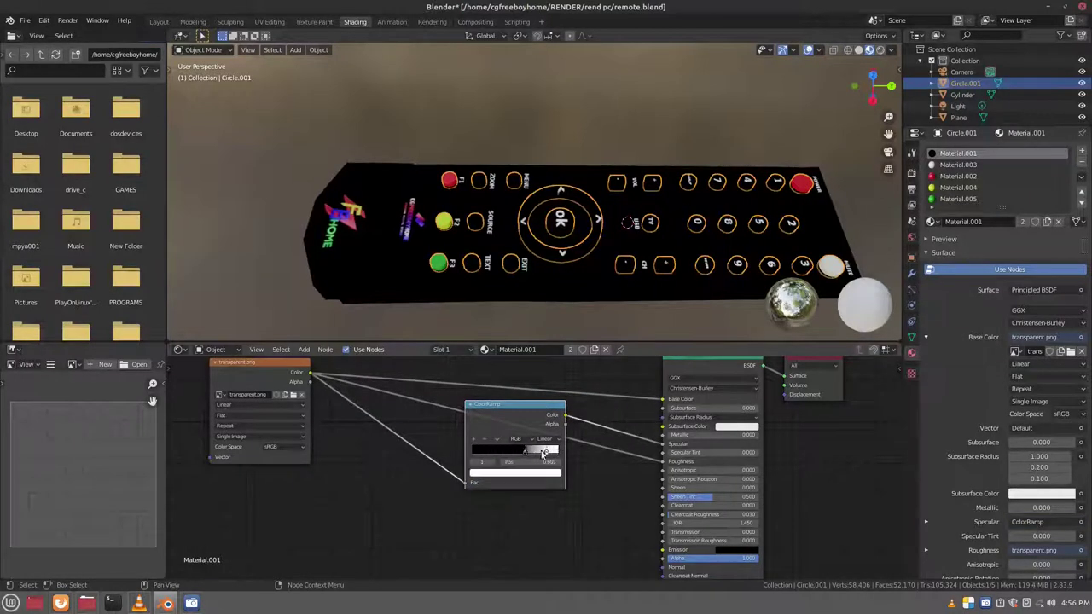
middle_click_drag(512, 256, 388, 223)
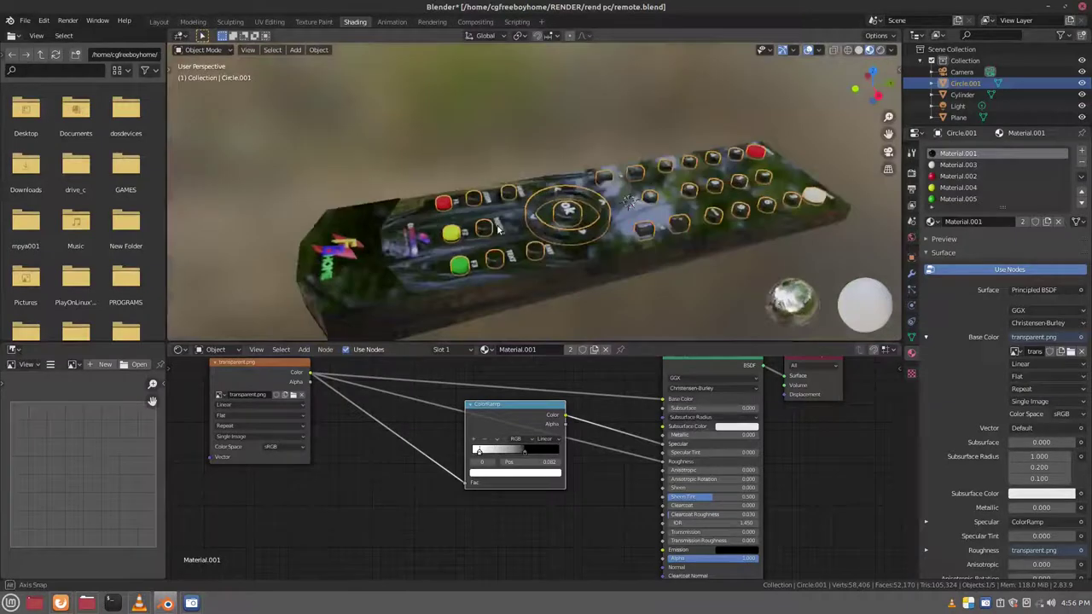
Step: Select the Plane on top of the remote and inset its faces in Edit Mode
left_click(388, 224)
key("Tab")
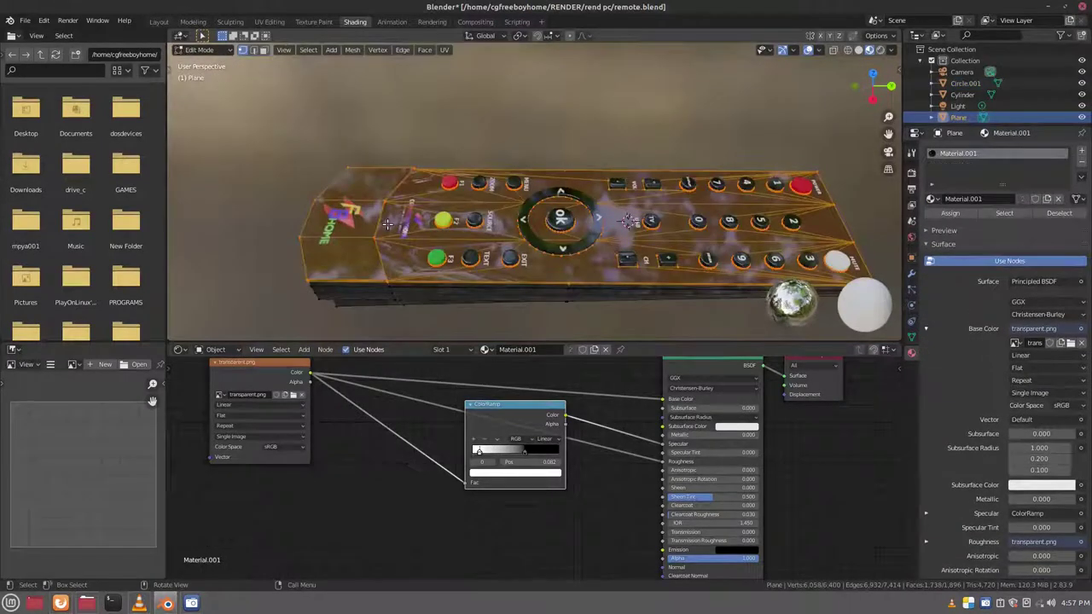
left_click(450, 50)
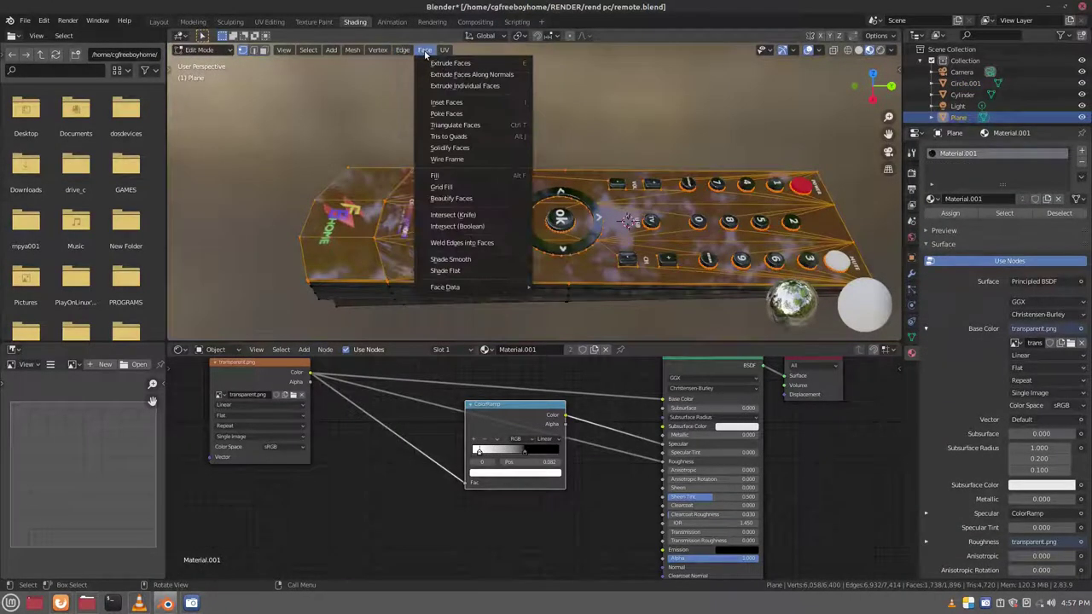
left_click(444, 102)
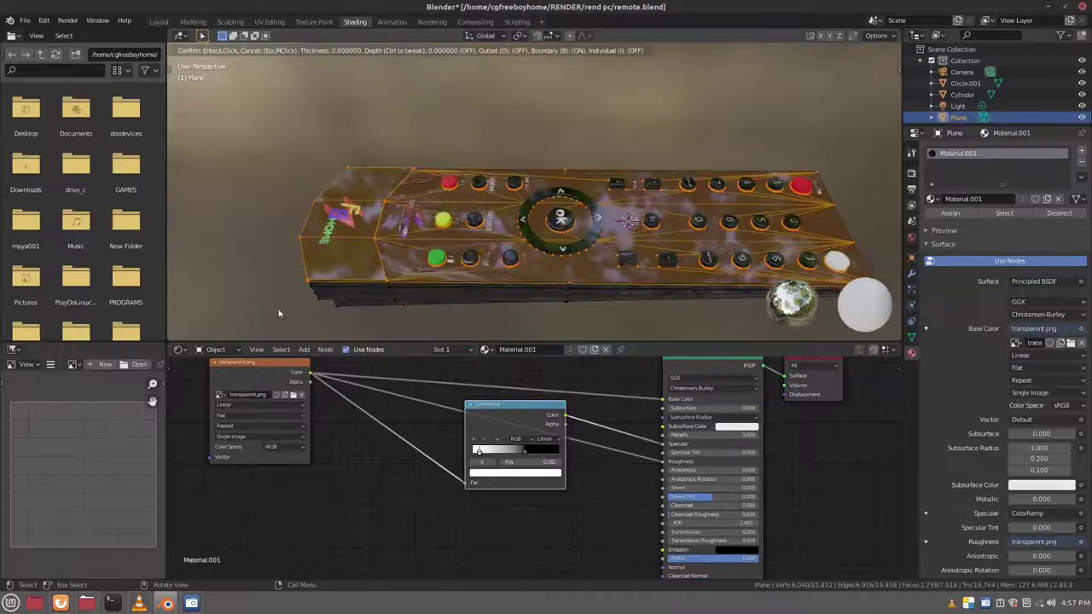
key("Escape")
Step: Triangulate the Plane's faces, convert them back to quads, then poke the faces
left_click(424, 50)
left_click(452, 122)
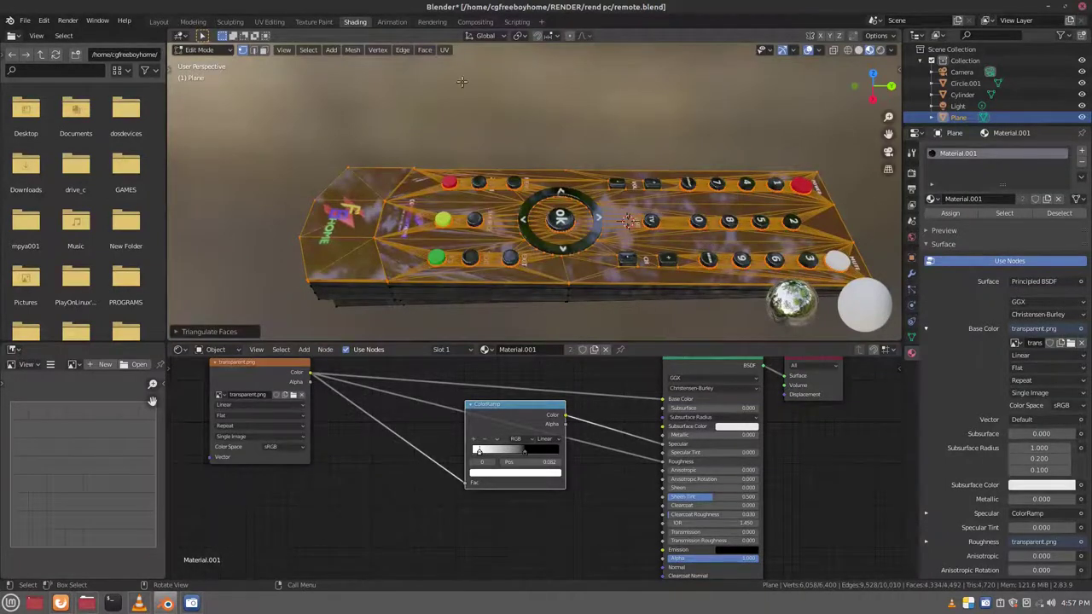
left_click(424, 50)
left_click(453, 133)
key("Tab")
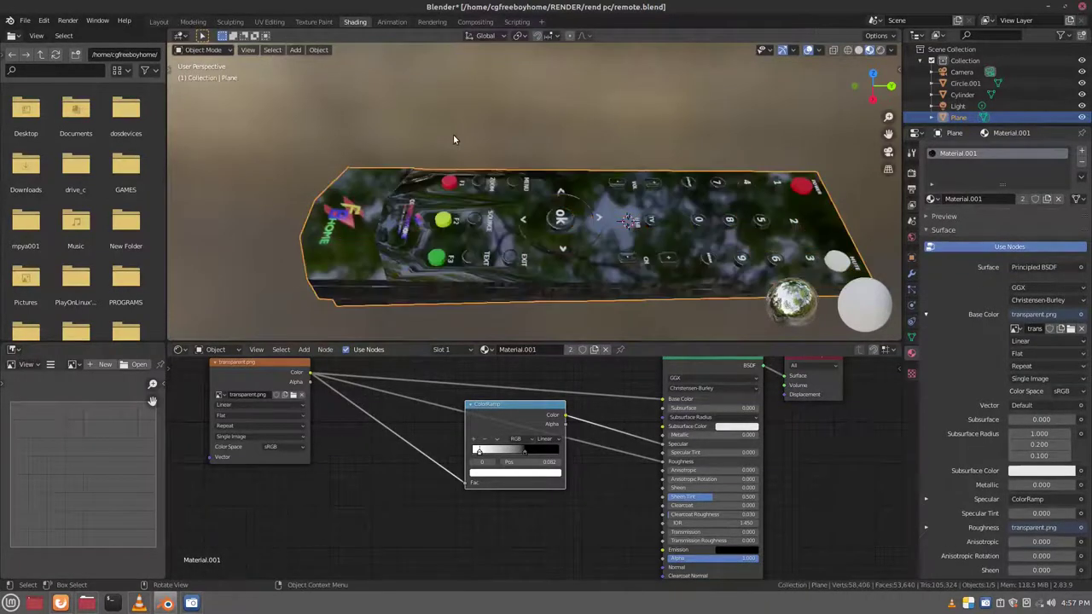
key("Tab")
left_click(424, 49)
left_click(453, 112)
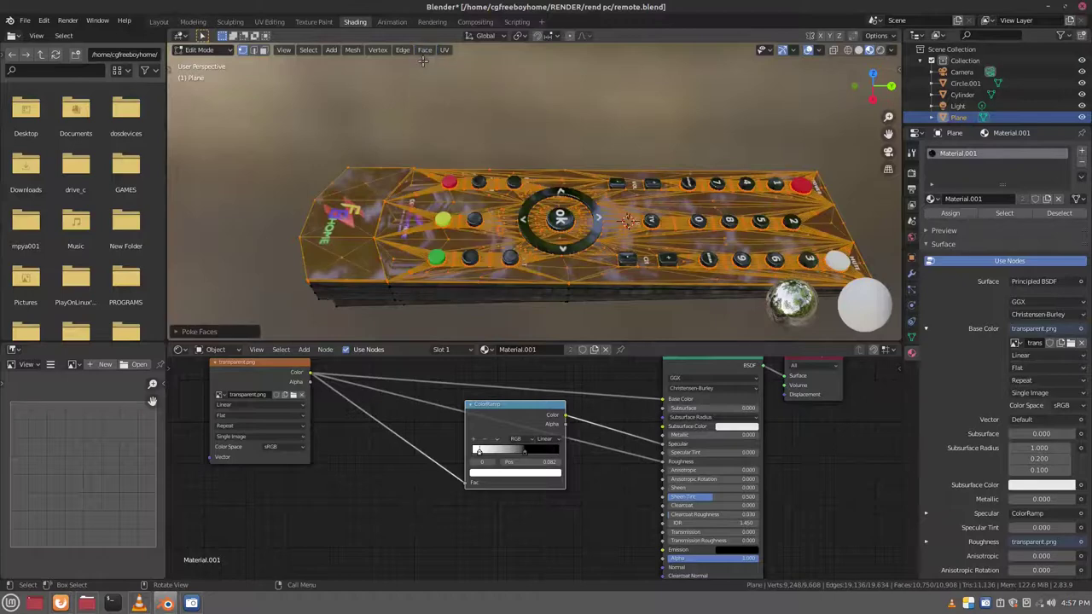
key("Tab")
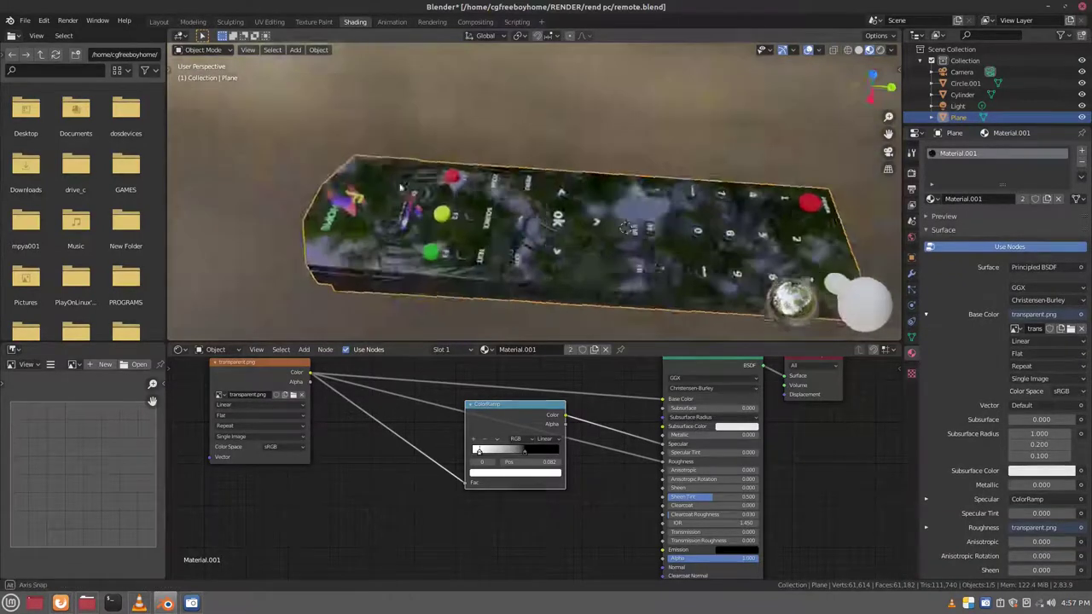
Step: Shade the Plane smooth and shift the ColorRamp stops to darken the surface
middle_click_drag(401, 187, 376, 139)
key("Tab")
left_click(352, 50)
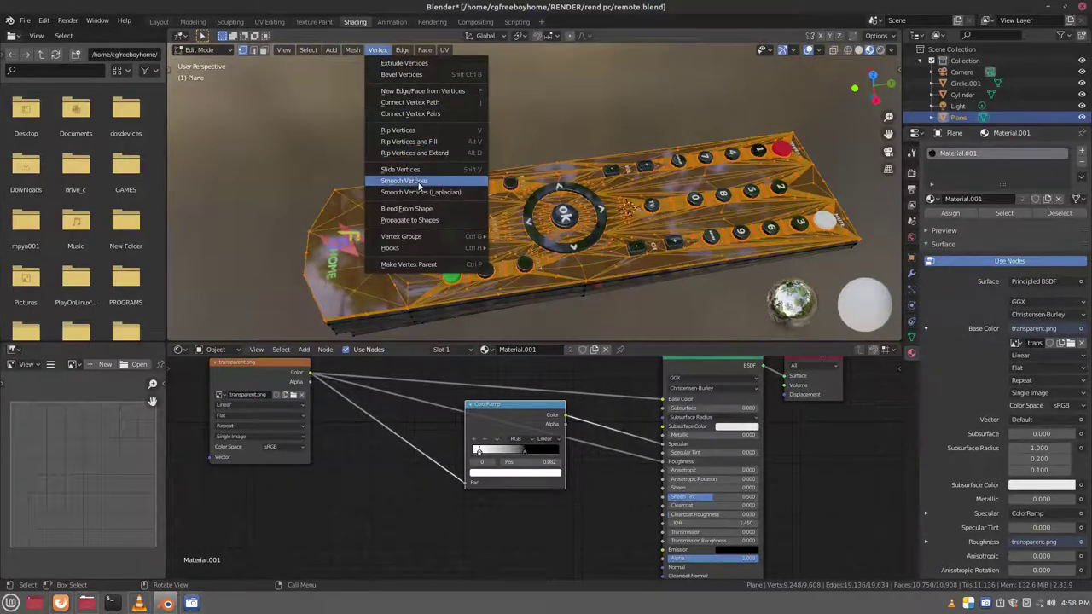
left_click(400, 169)
key("Escape")
left_click(378, 50)
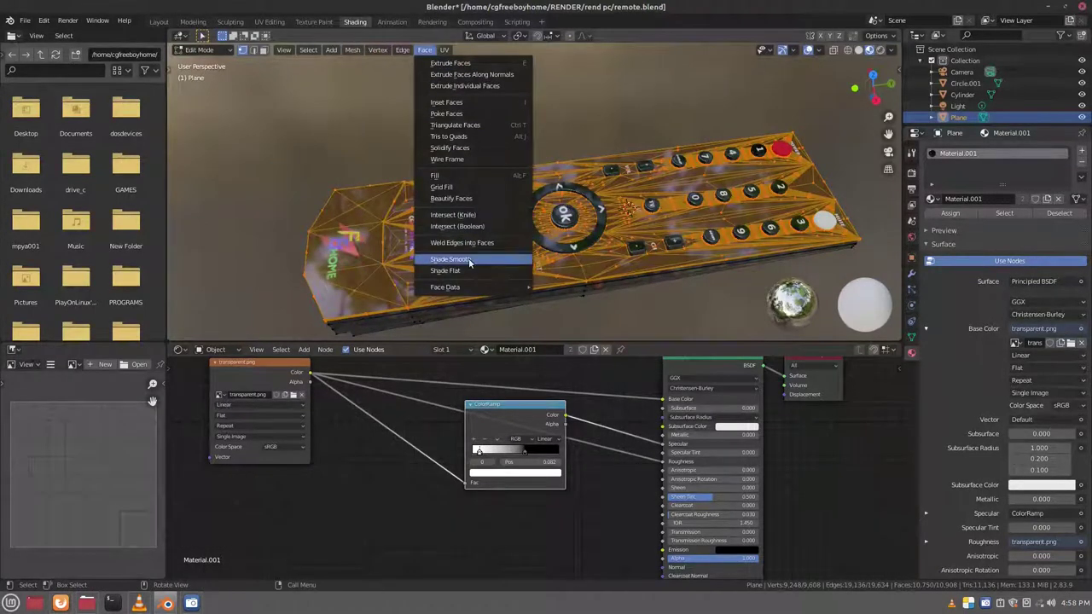
left_click(449, 258)
key("Tab")
mouse_move(510, 458)
left_mouse_down()
mouse_move(557, 453)
mouse_move(512, 452)
left_mouse_up()
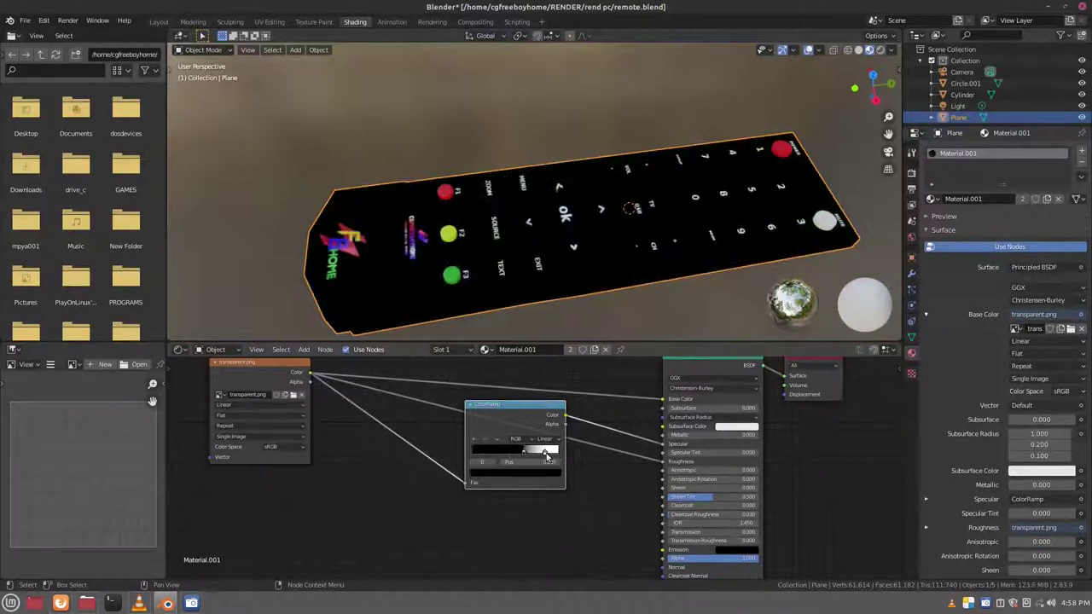
Step: Remove the existing ColorRamp node from Material.001
left_click_drag(447, 481, 662, 444)
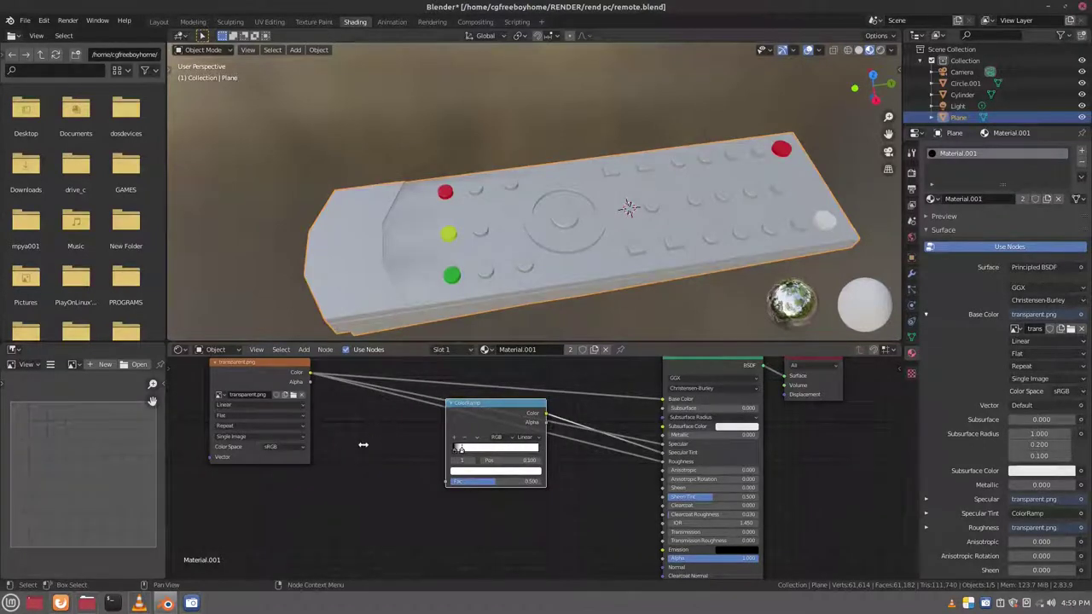
key("x")
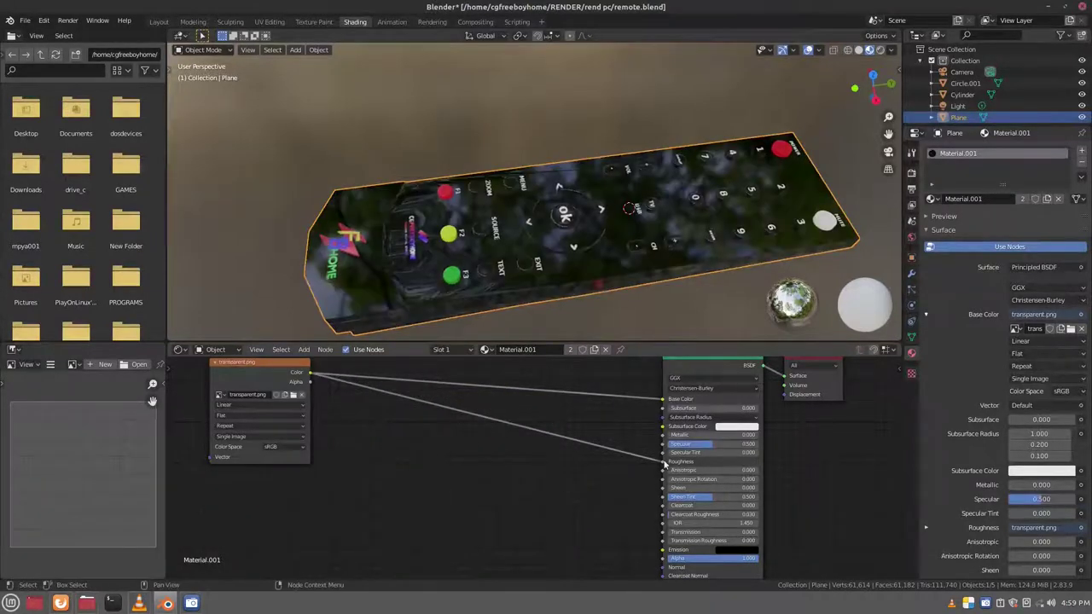
left_click_drag(665, 463, 657, 461)
Step: Insert an inverted ColorRamp between the image texture and Roughness for a matte black body
key("shift+a")
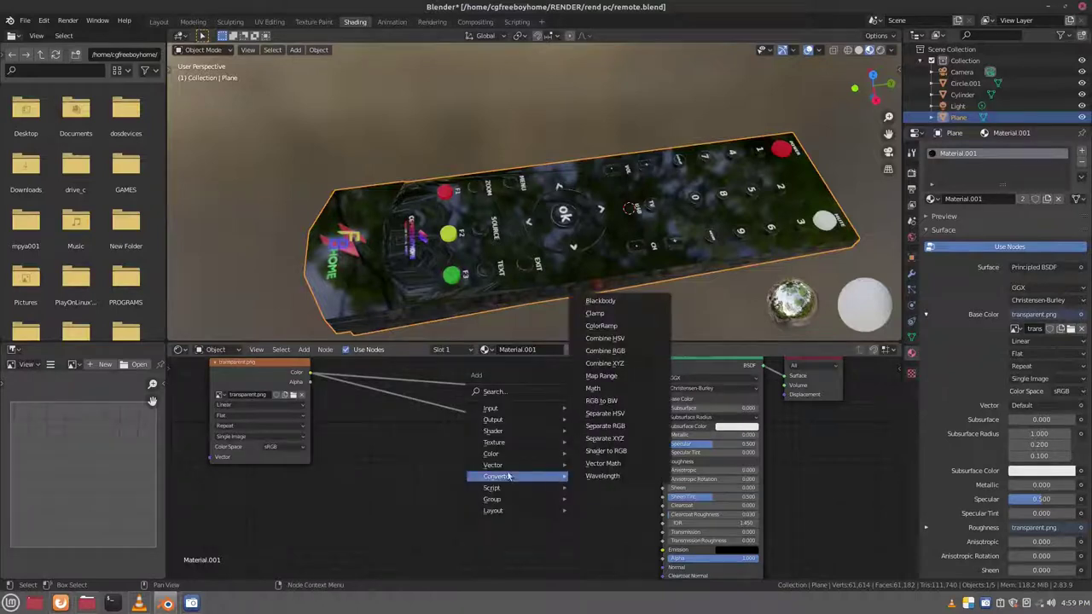
key("shift+a")
left_click(512, 337)
left_click(489, 413)
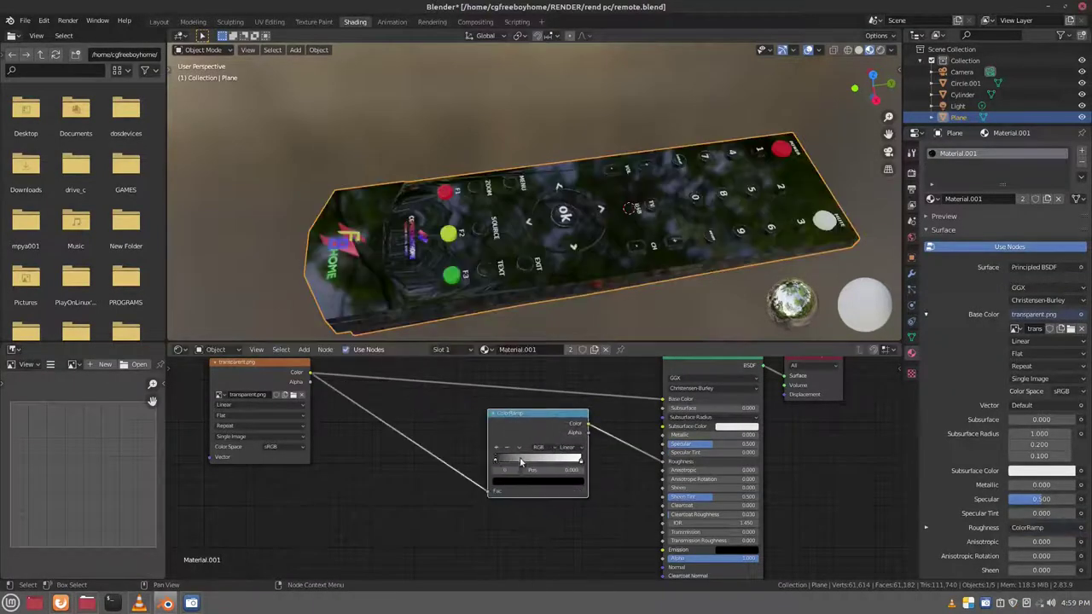
mouse_move(580, 464)
left_mouse_down()
mouse_move(522, 461)
mouse_move(549, 461)
mouse_move(538, 460)
left_mouse_up()
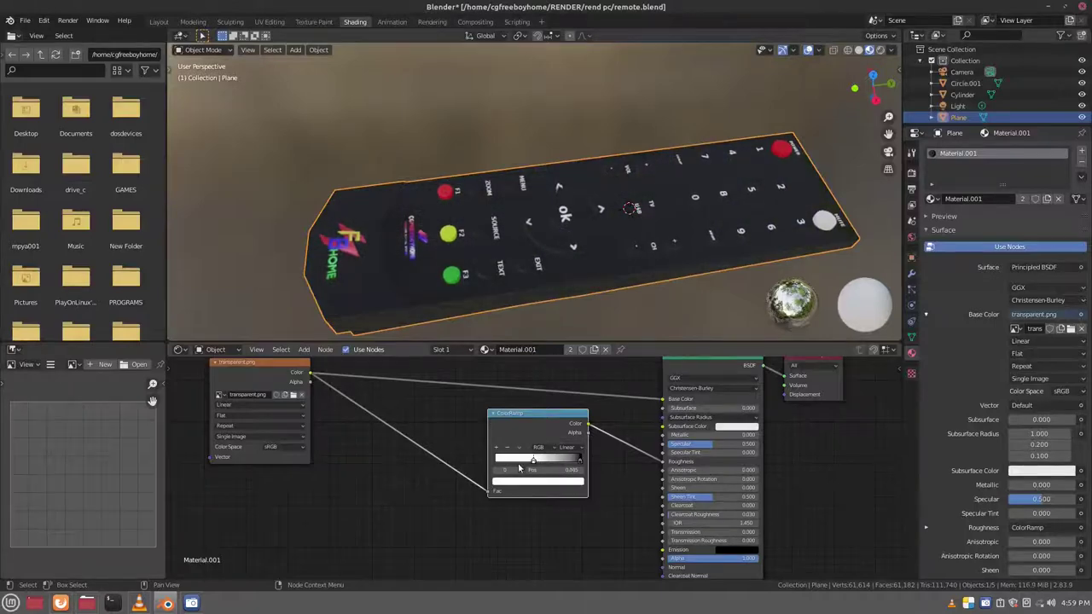
mouse_move(615, 282)
middle_mouse_down()
mouse_move(696, 196)
mouse_move(734, 213)
mouse_move(779, 192)
middle_mouse_up()
key("Tab")
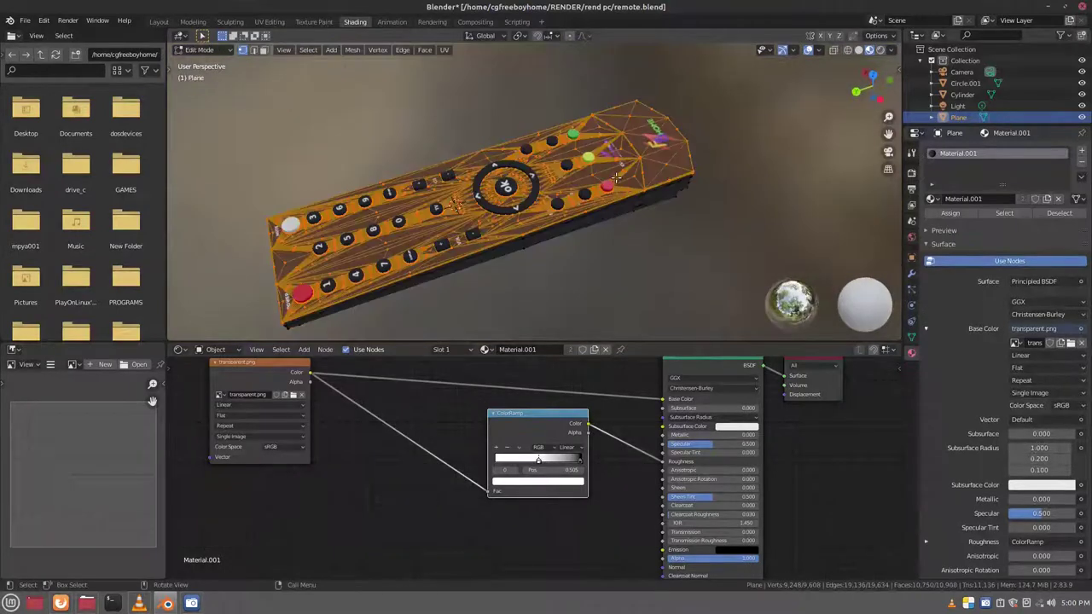
Step: Recalculate the remote's mesh normals and check it in Object Mode
left_click(283, 49)
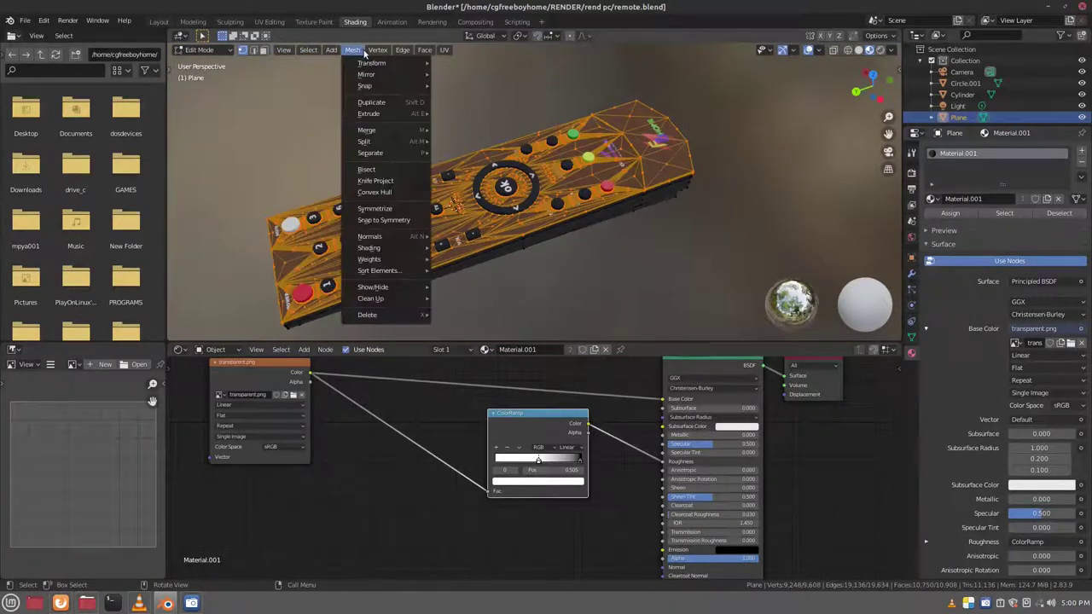
mouse_move(371, 236)
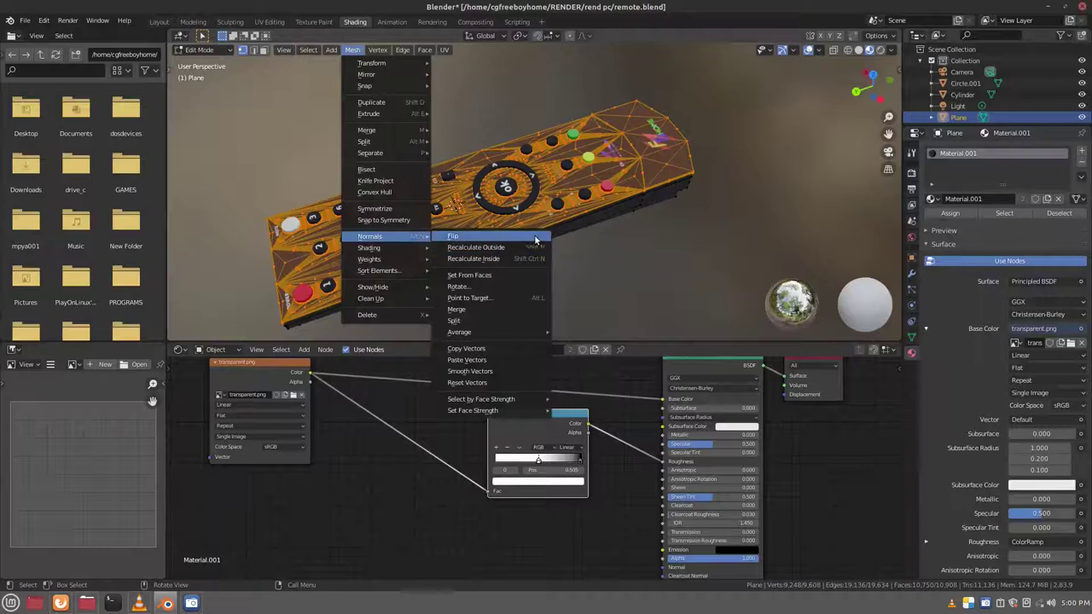
left_click(523, 247)
key("Tab")
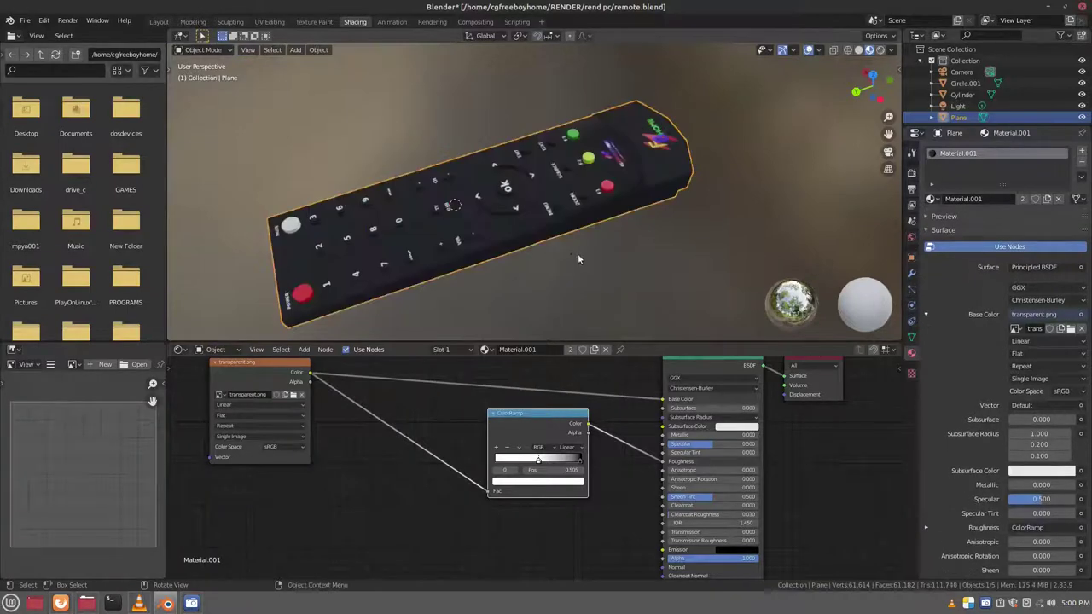
mouse_move(577, 254)
middle_mouse_down()
mouse_move(470, 221)
mouse_move(559, 206)
middle_mouse_up()
Step: Dissolve a vertex, circle-select and select all the mesh, then leave Edit Mode
key("Tab")
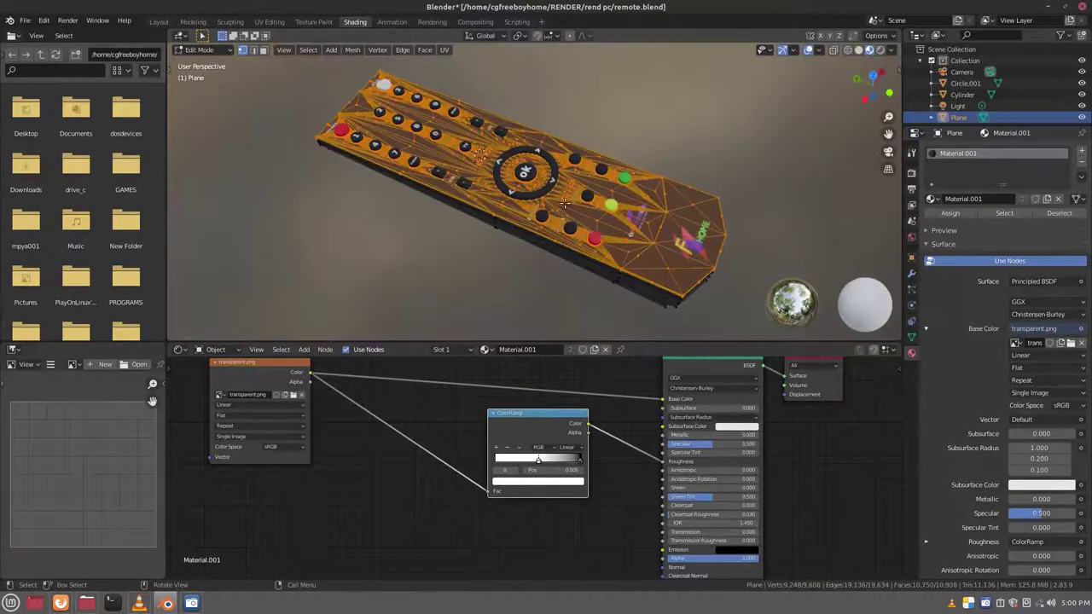
key("ctrl+x")
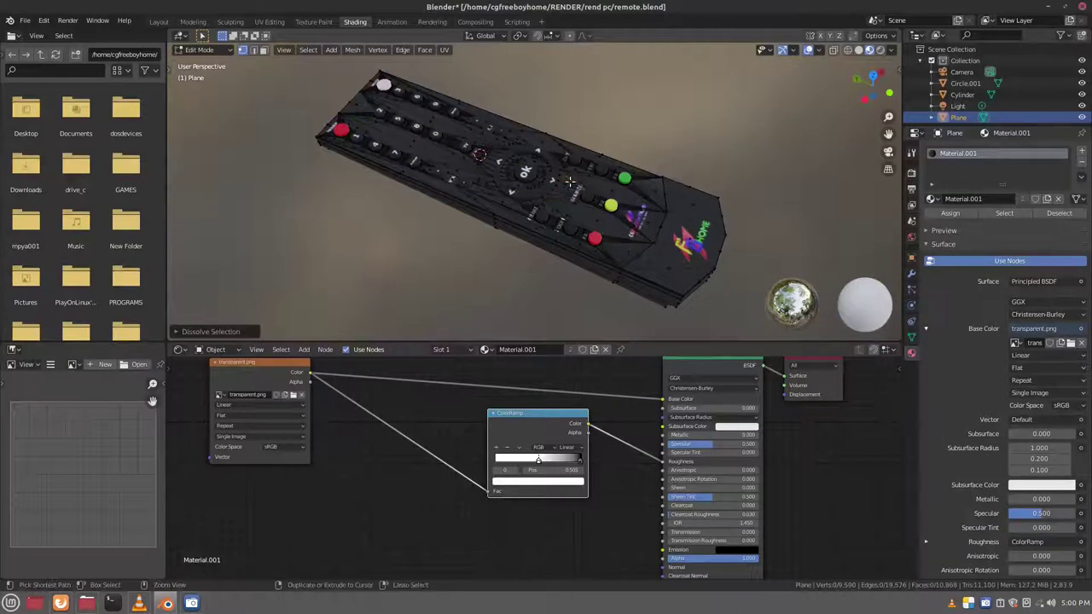
key("c")
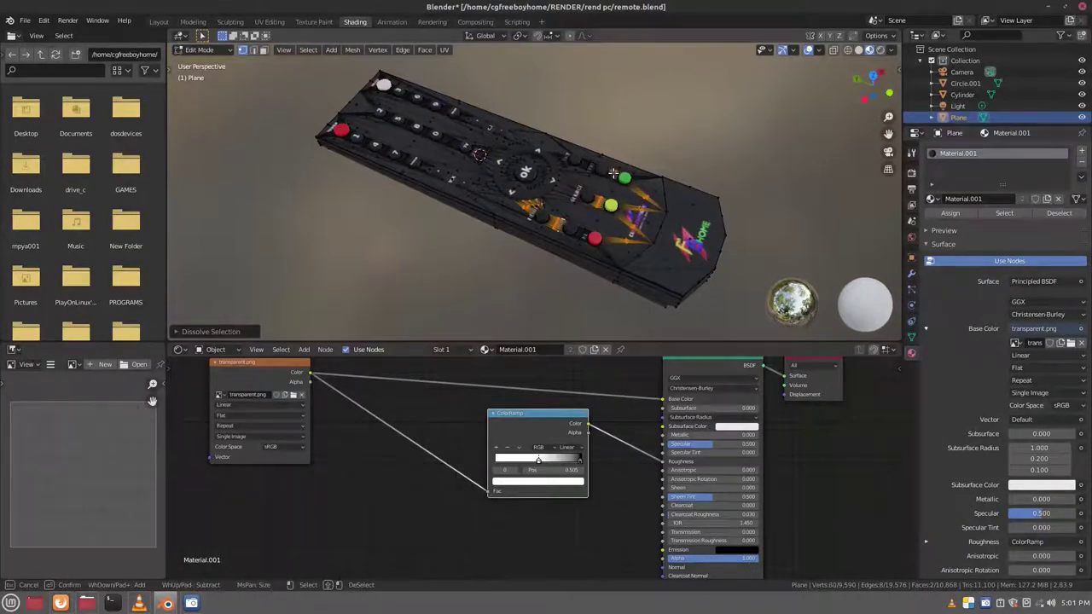
right_click(620, 225)
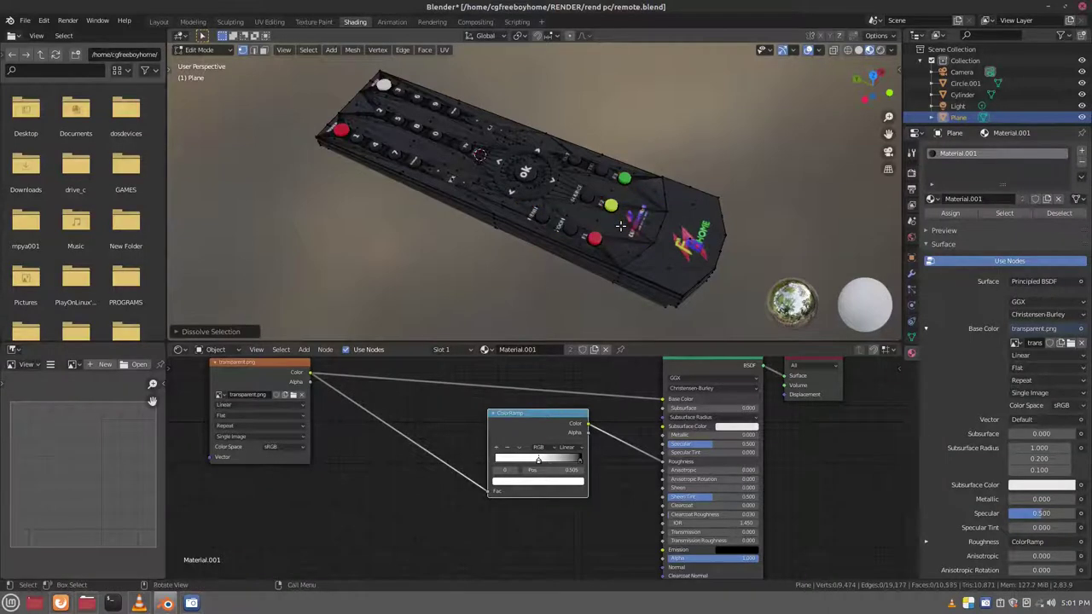
key("a")
middle_click_drag(620, 225, 576, 222)
key("Tab")
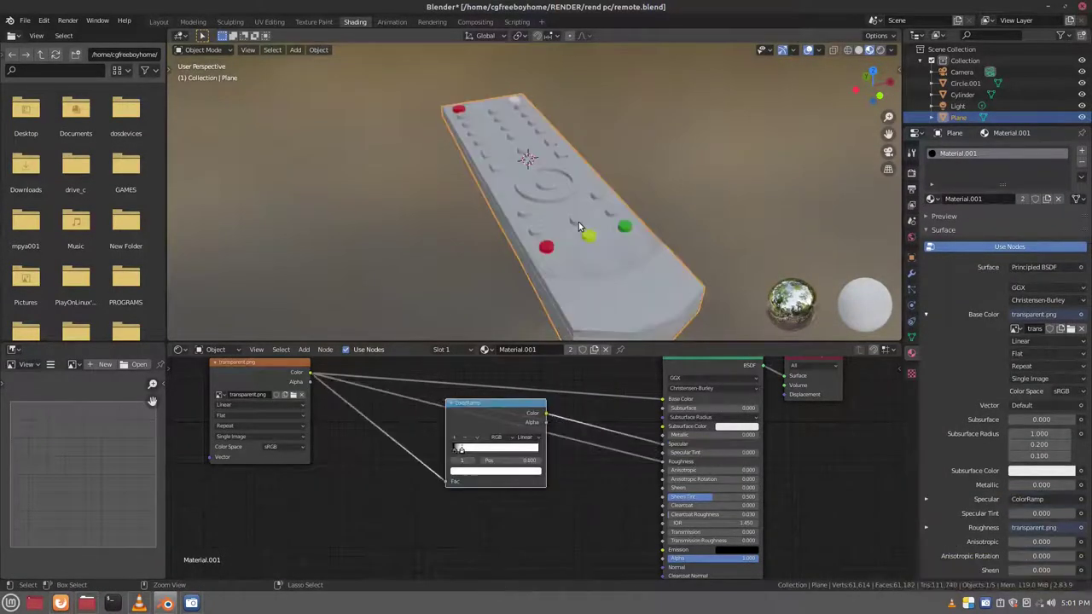
Step: Undo back to the earlier node setup and detach the link into ColorRamp Fac
key("ctrl+z")
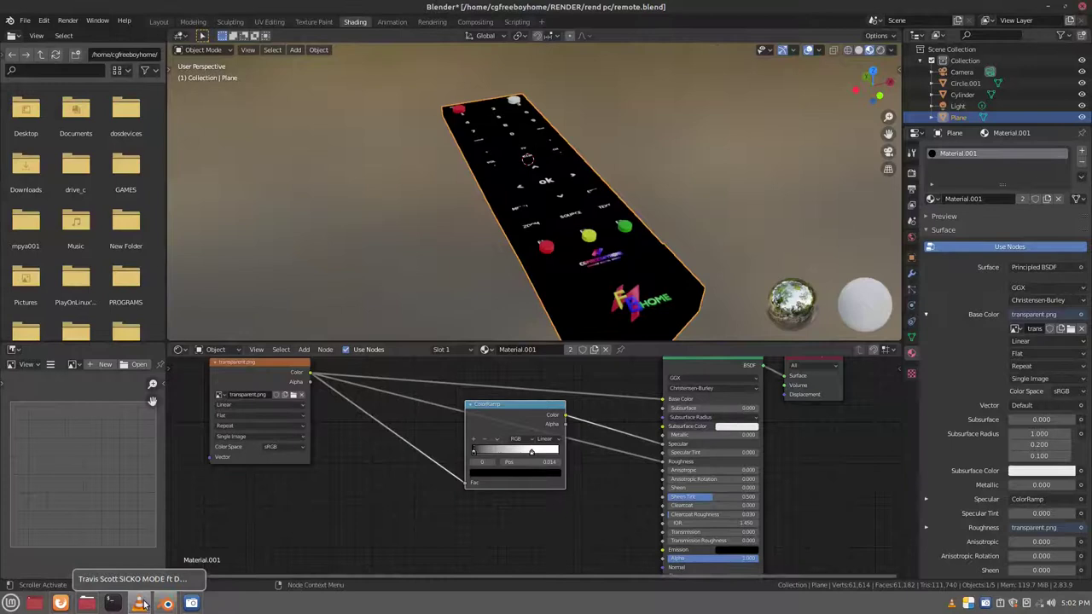
left_click(518, 534)
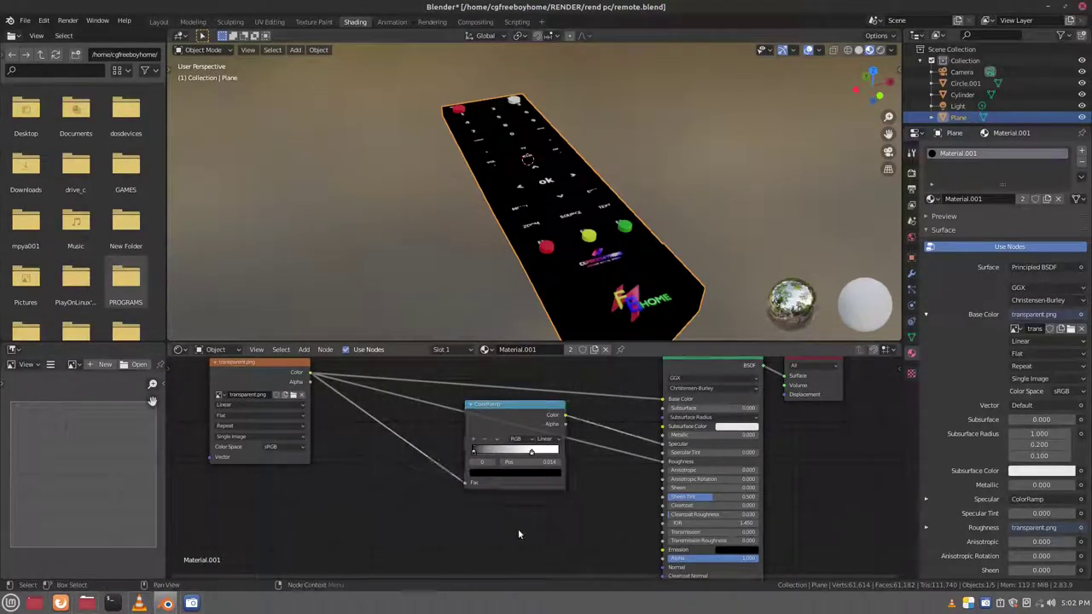
key("ctrl+z")
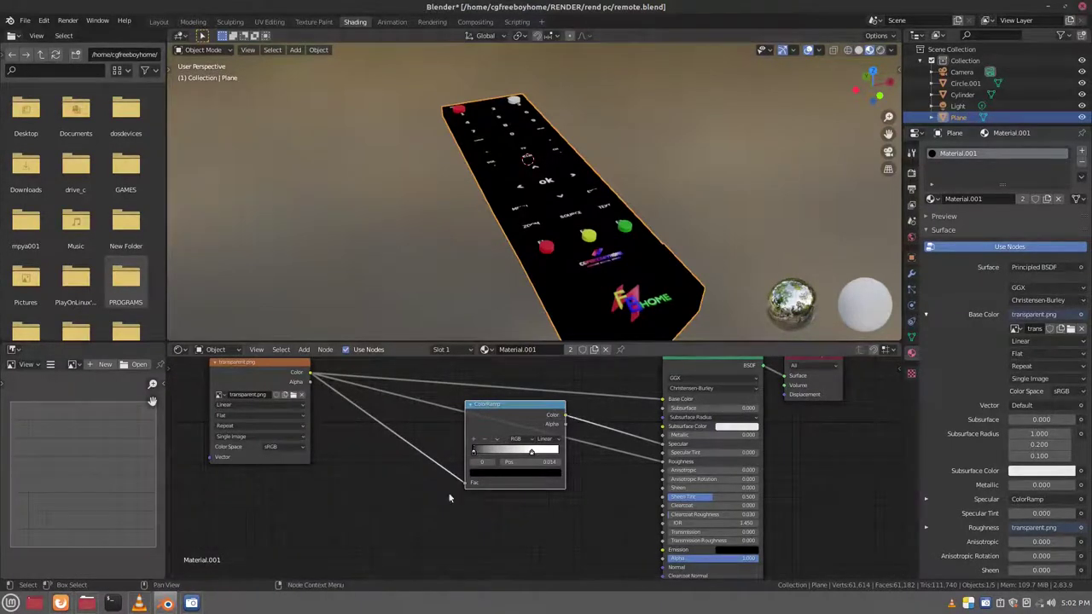
left_click_drag(466, 484, 539, 450)
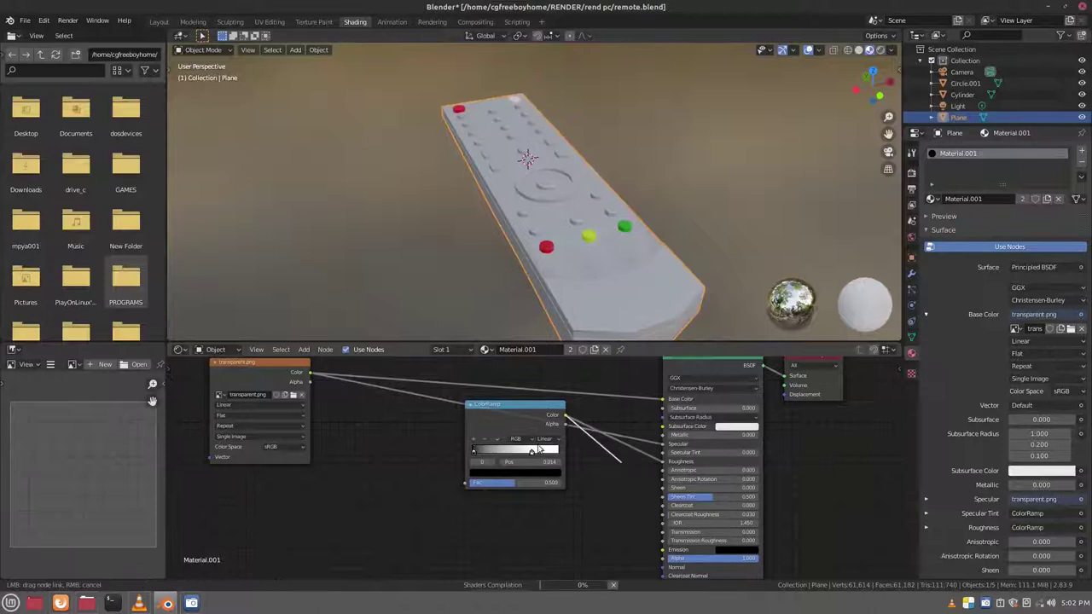
left_click_drag(524, 406, 517, 457)
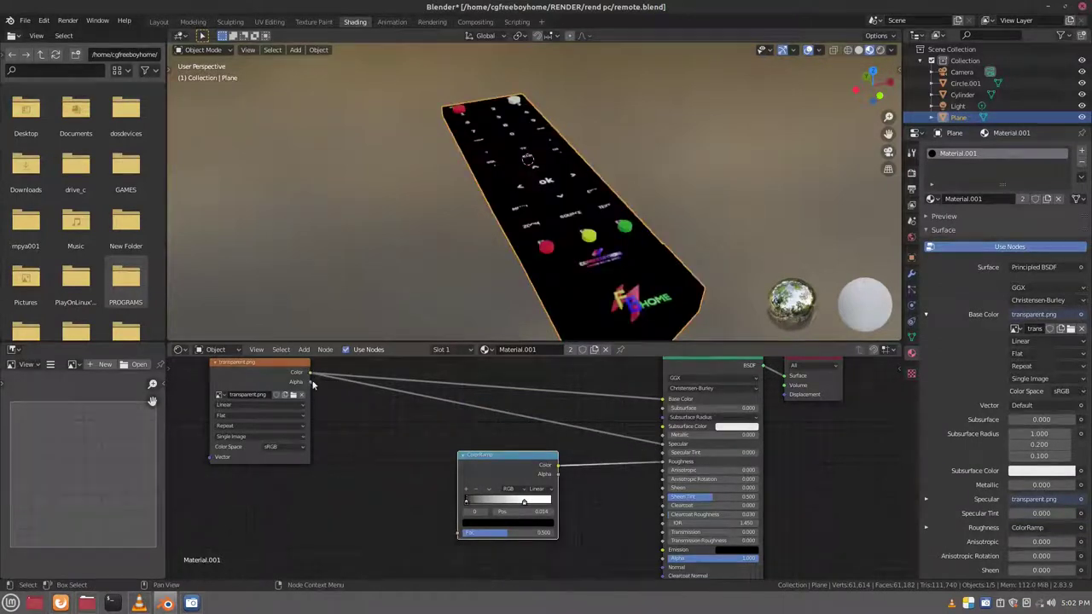
Step: Feed the image colour into ColorRamp Fac and slide its stops to darken the remote
left_click_drag(311, 373, 458, 532)
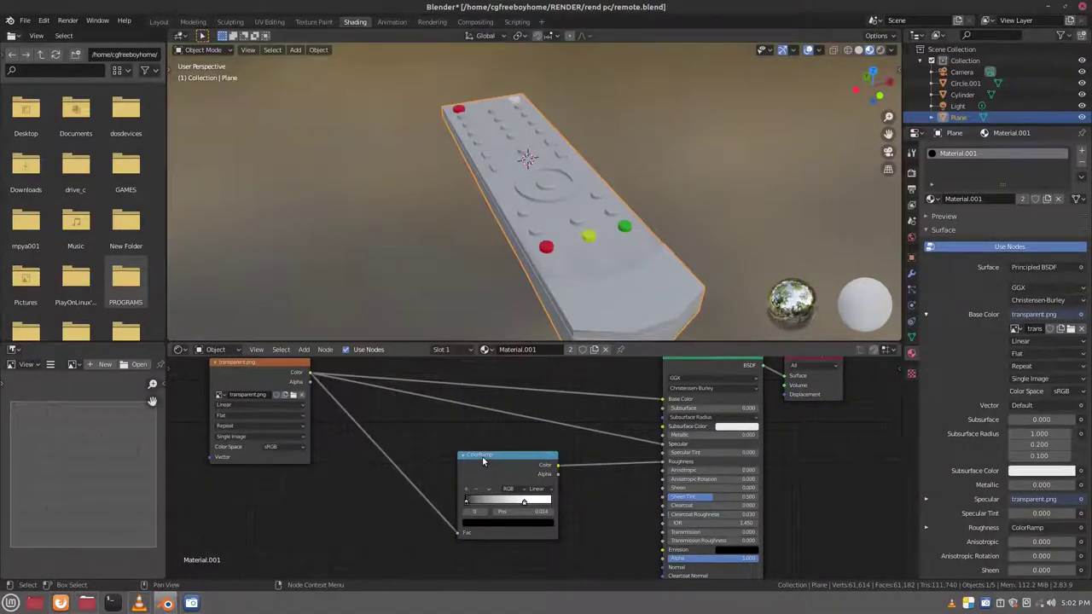
left_click_drag(482, 461, 465, 438)
left_click_drag(499, 480, 481, 488)
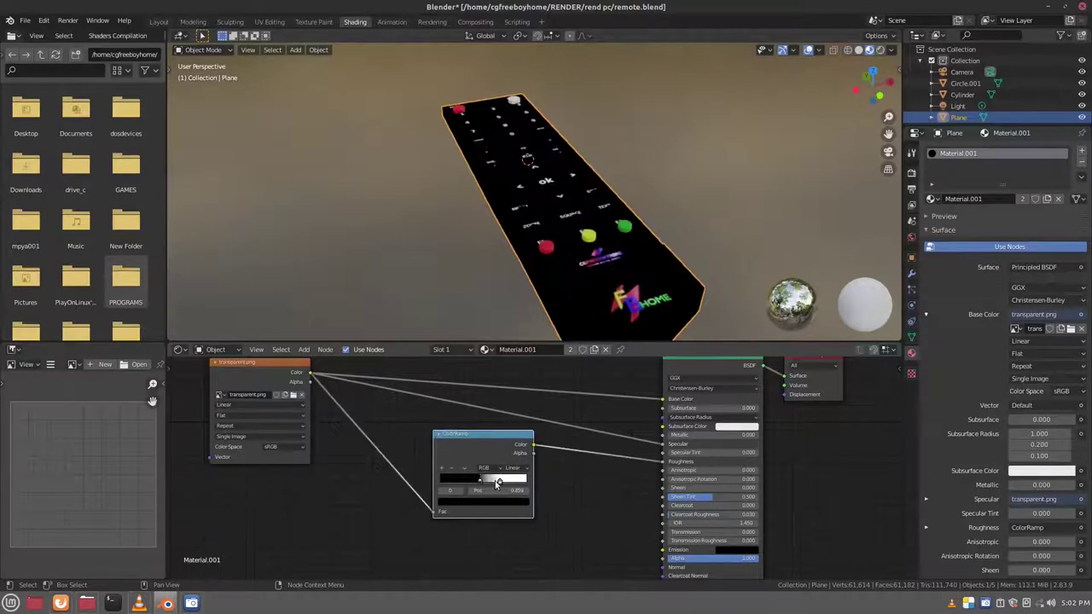
middle_click_drag(553, 256, 478, 264)
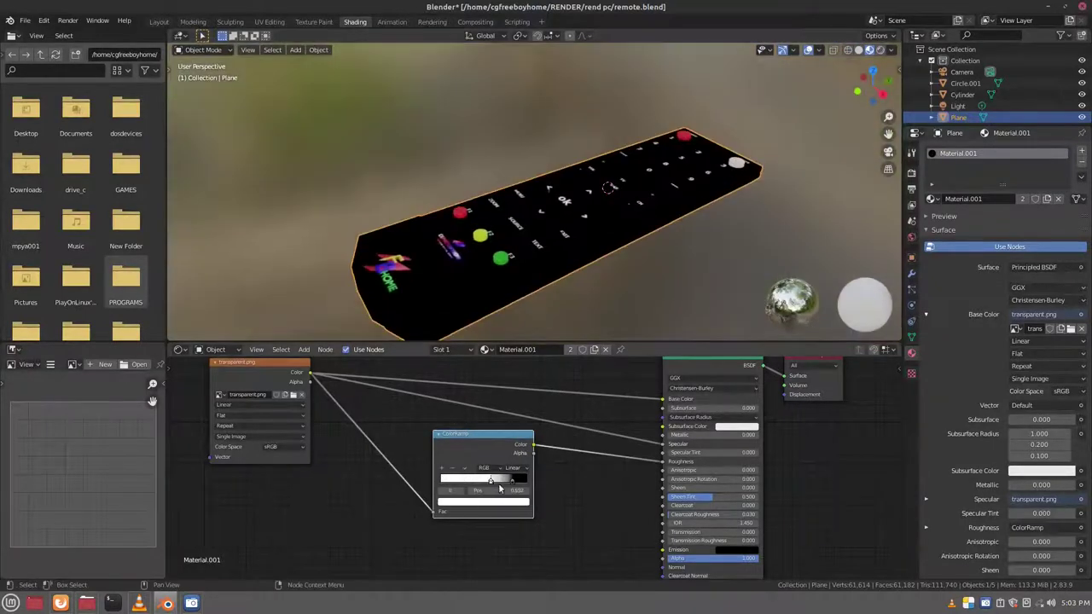
Step: Replace the image→Specular link with the ColorRamp Color output into Specular
mouse_move(661, 445)
left_mouse_down()
mouse_move(495, 451)
mouse_move(448, 481)
left_mouse_up()
middle_click_drag(555, 239, 495, 256)
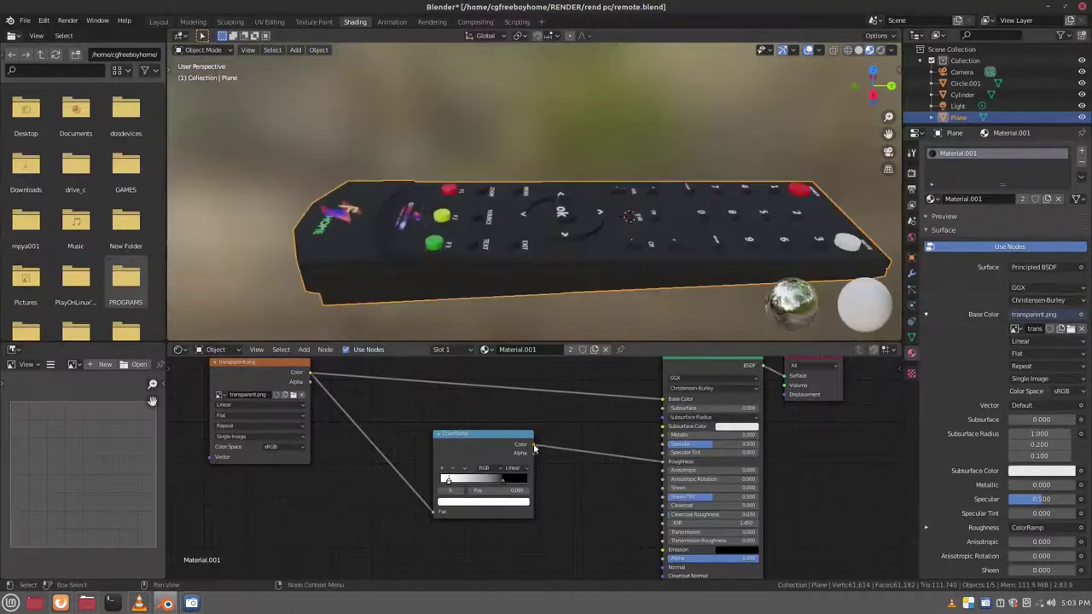
left_click_drag(529, 445, 662, 444)
middle_click_drag(546, 256, 520, 325)
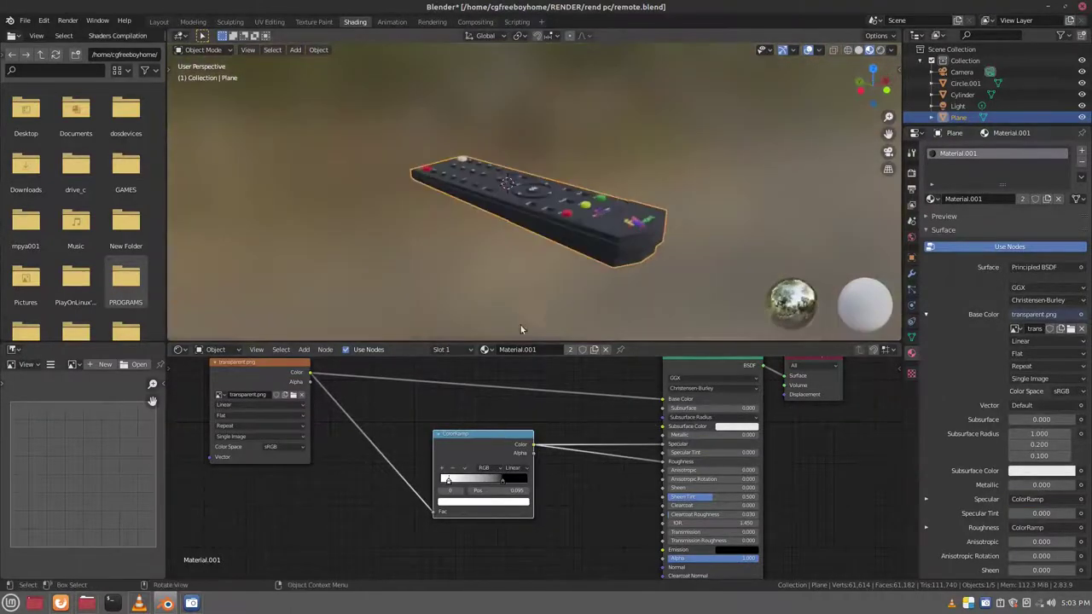
left_click_drag(478, 435, 459, 395)
Step: Add a Noise Texture feeding a Bump node into the shader's Normal input
scroll(566, 447, "up", 2)
key("shift+a")
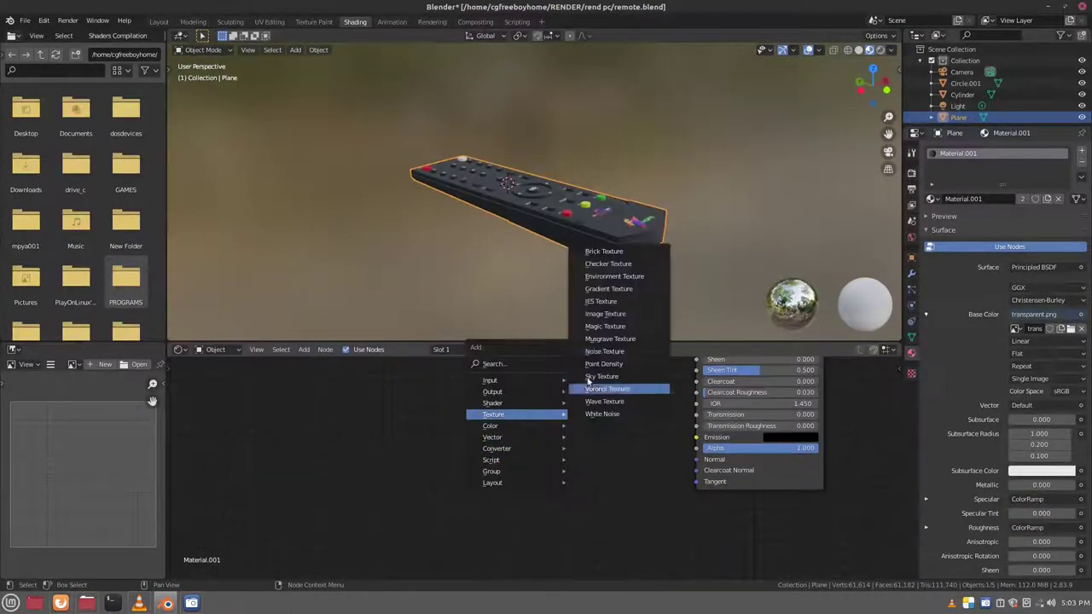
left_click(602, 365)
left_click(439, 426)
key("shift+a")
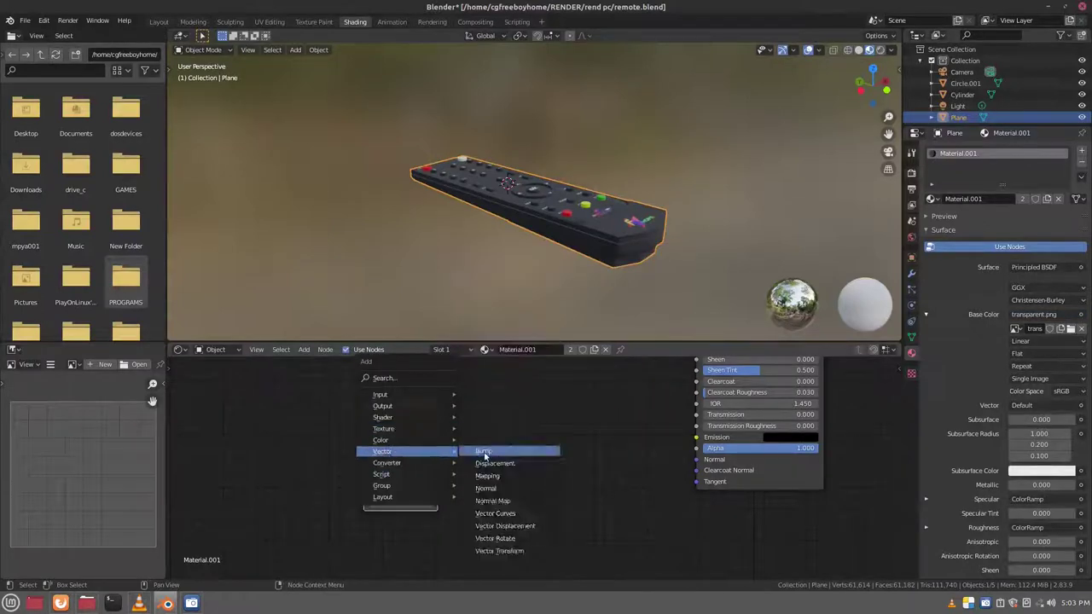
left_click(491, 444)
left_click(593, 431)
left_click_drag(533, 464, 437, 429)
left_click_drag(630, 420, 696, 459)
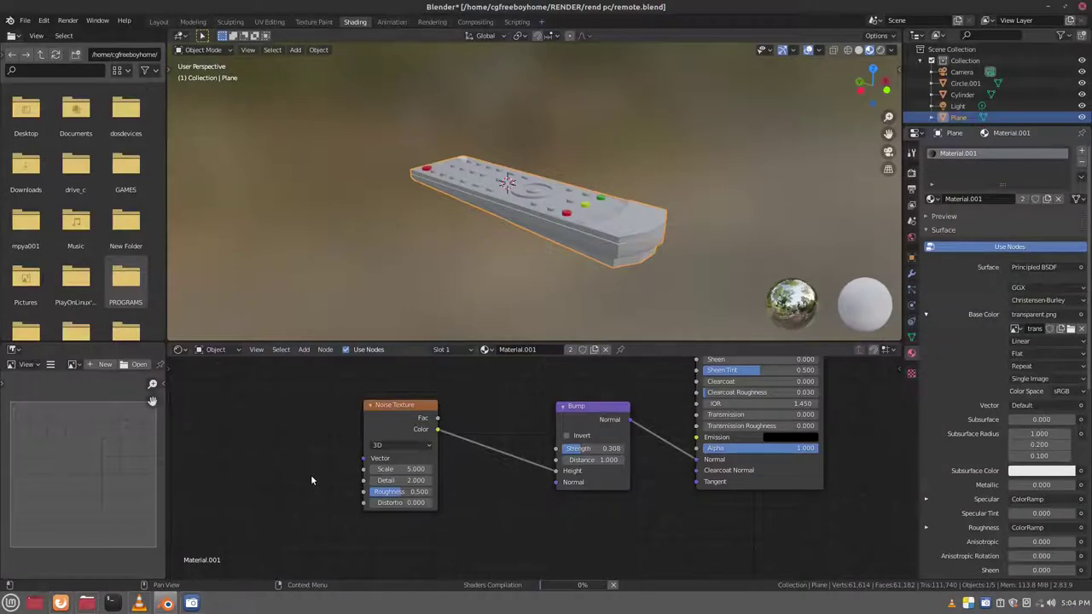
Step: Set the Noise Texture Scale to 500 for a fine surface grain
scroll(576, 253, "up", 2)
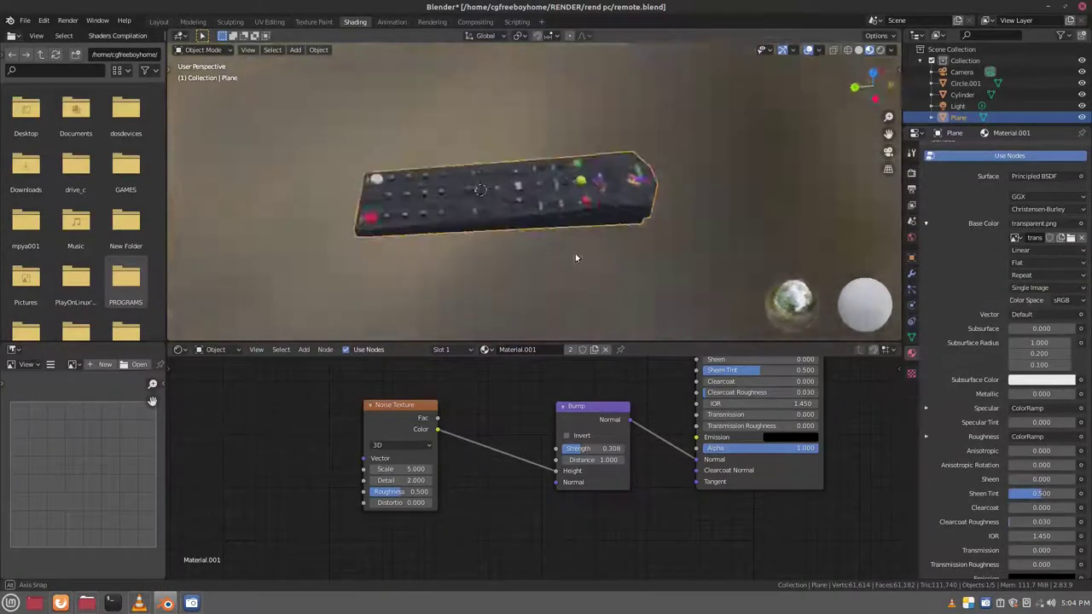
scroll(527, 255, "up", 2)
scroll(527, 254, "up", 2)
scroll(527, 255, "up", 2)
scroll(526, 255, "down", 3)
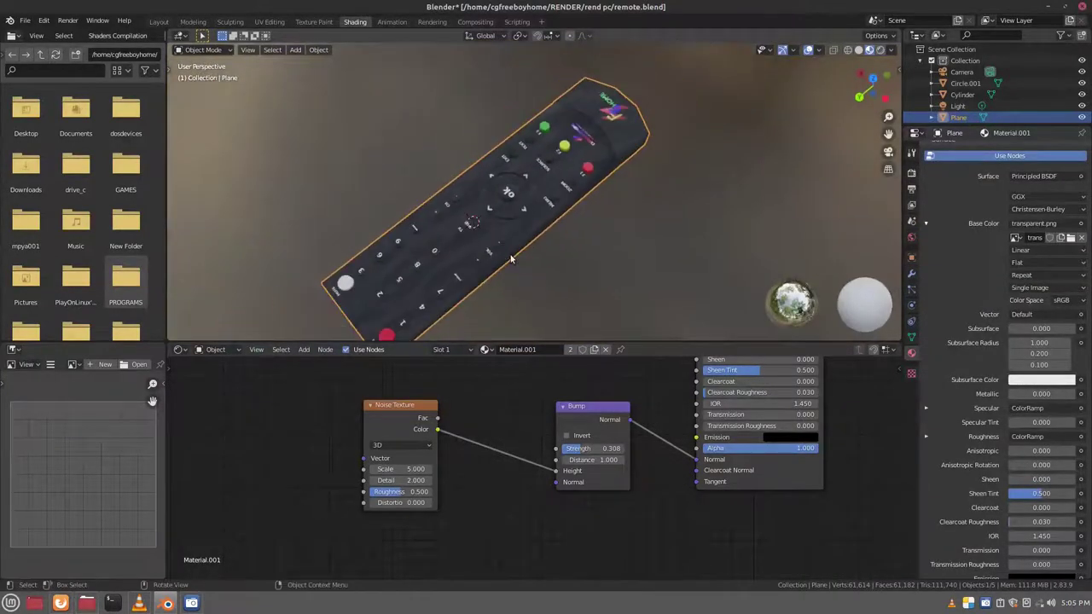
left_click_drag(401, 469, 384, 470)
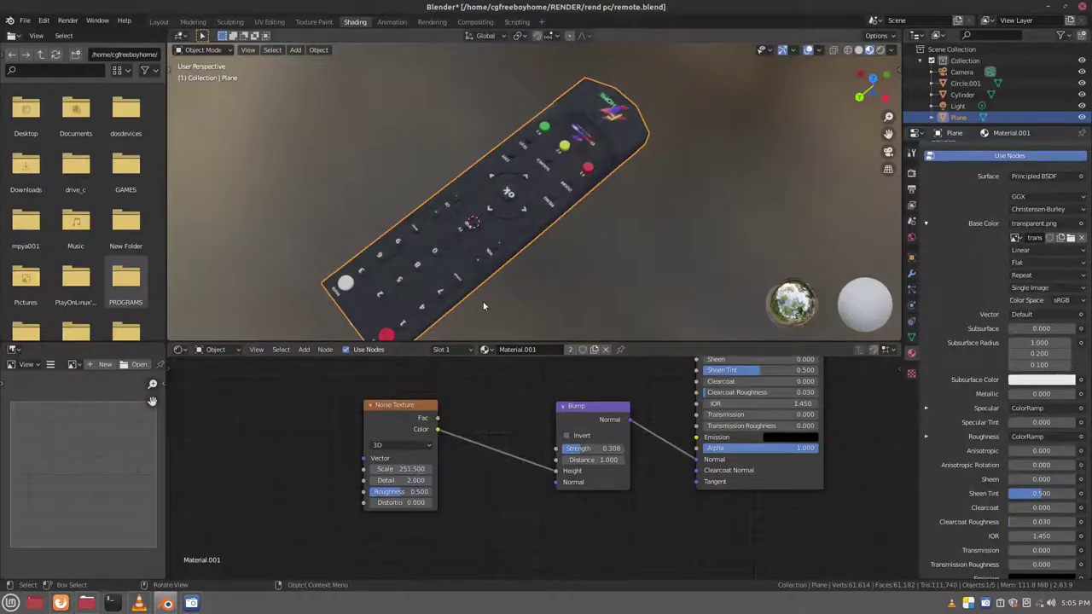
mouse_move(477, 274)
middle_mouse_down()
mouse_move(429, 256)
mouse_move(501, 207)
middle_mouse_up()
scroll(439, 218, "up", 3)
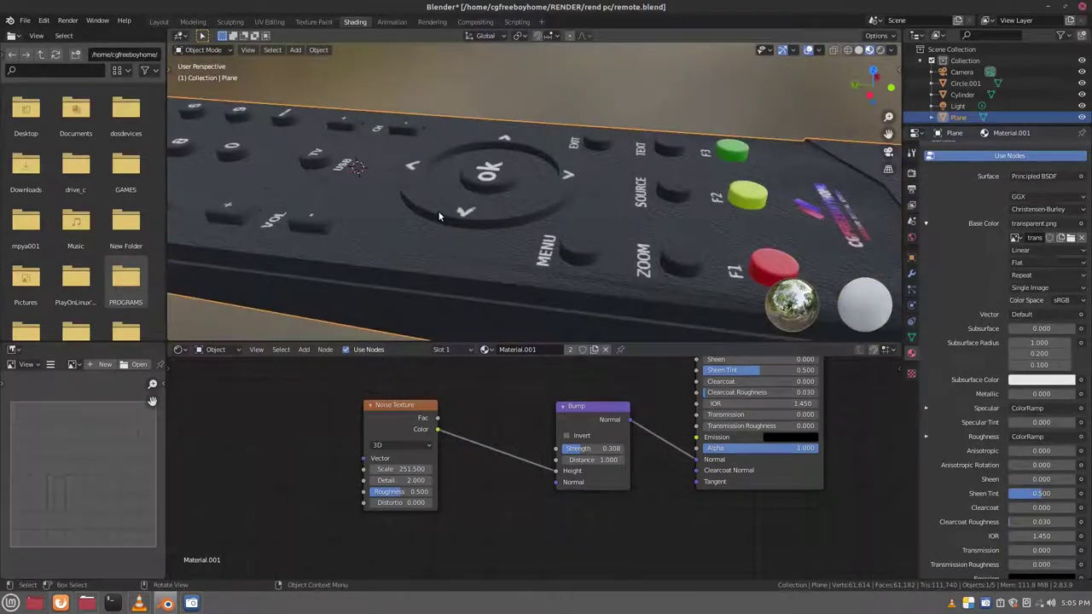
left_click(393, 470)
key("BackSpace")
type("5")
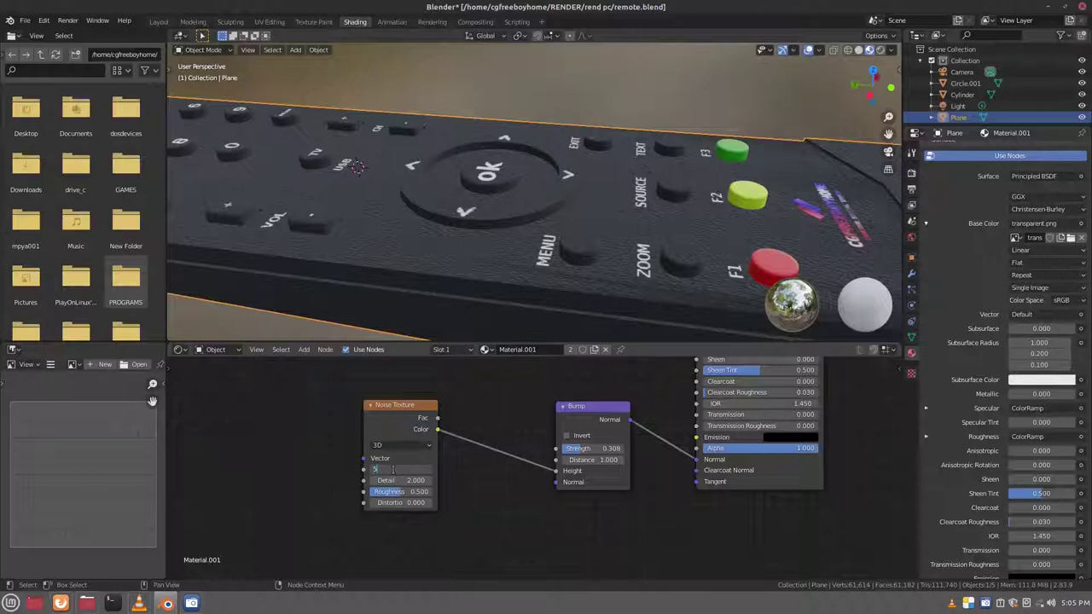
type("00")
key("Return")
Step: Rearrange the remote material's node connections
scroll(448, 233, "down", 2)
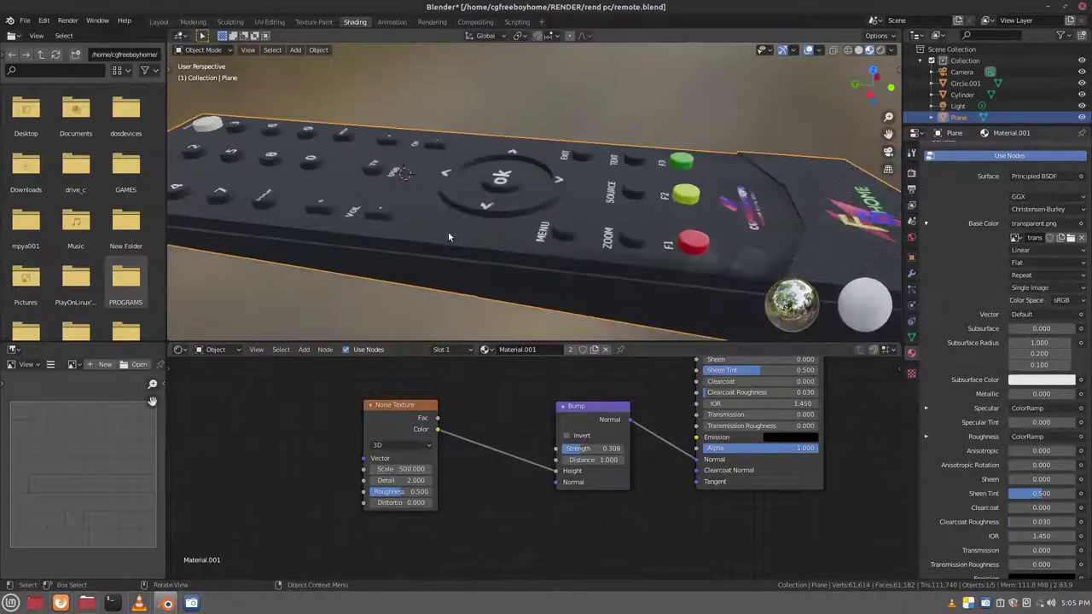
scroll(448, 232, "down", 2)
scroll(490, 427, "down", 2)
scroll(490, 428, "down", 1)
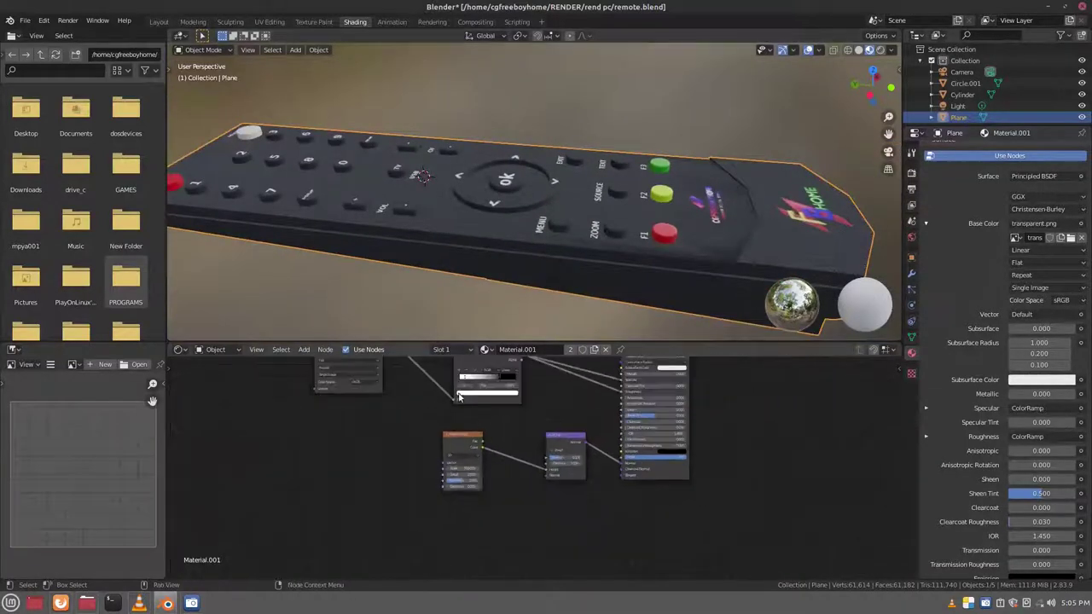
scroll(420, 367, "down", 1)
left_click_drag(543, 466, 543, 468)
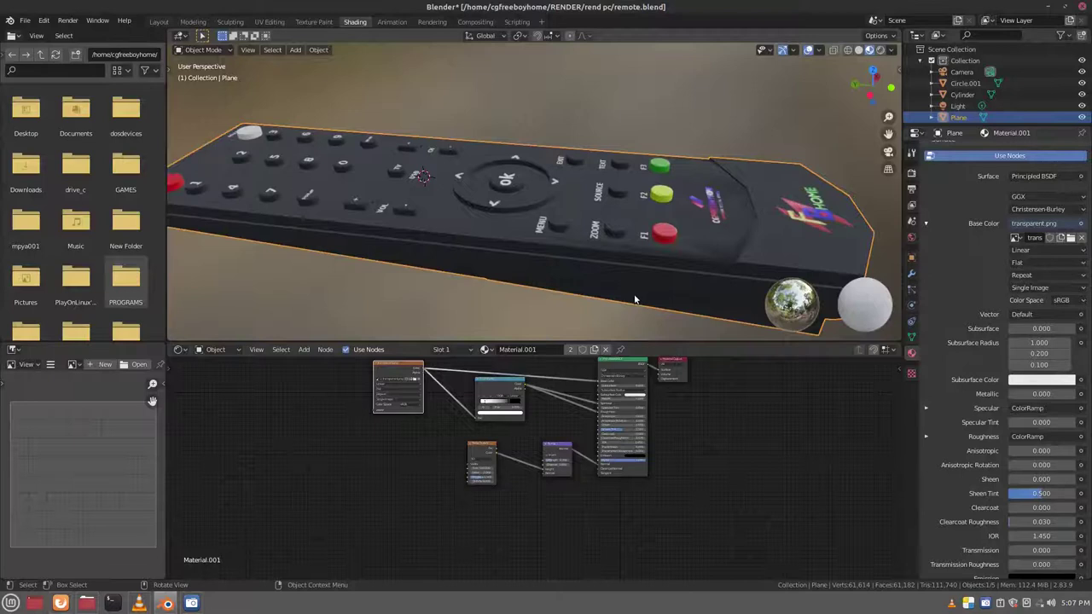
scroll(635, 299, "down", 3)
Step: Return to the Layout workspace in Solid shading
scroll(366, 200, "down", 1)
left_click(164, 22)
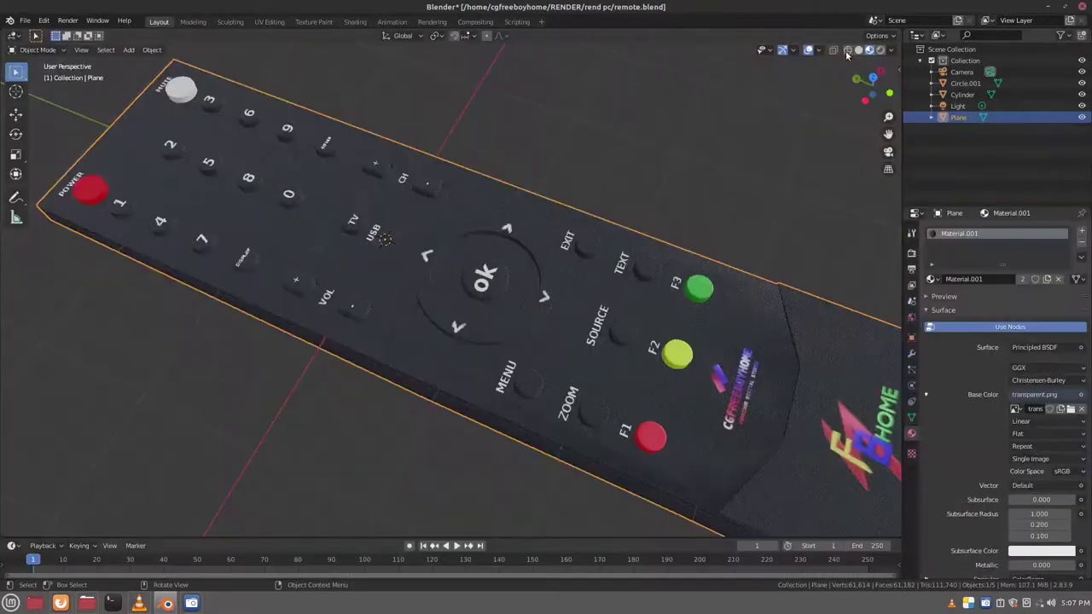
left_click(860, 49)
mouse_move(405, 198)
middle_mouse_down()
mouse_move(561, 408)
mouse_move(503, 281)
mouse_move(377, 232)
middle_mouse_up()
Step: Add a plane, scale it up and move it below the remote as a ground plane
key("shift+a")
left_click(424, 230)
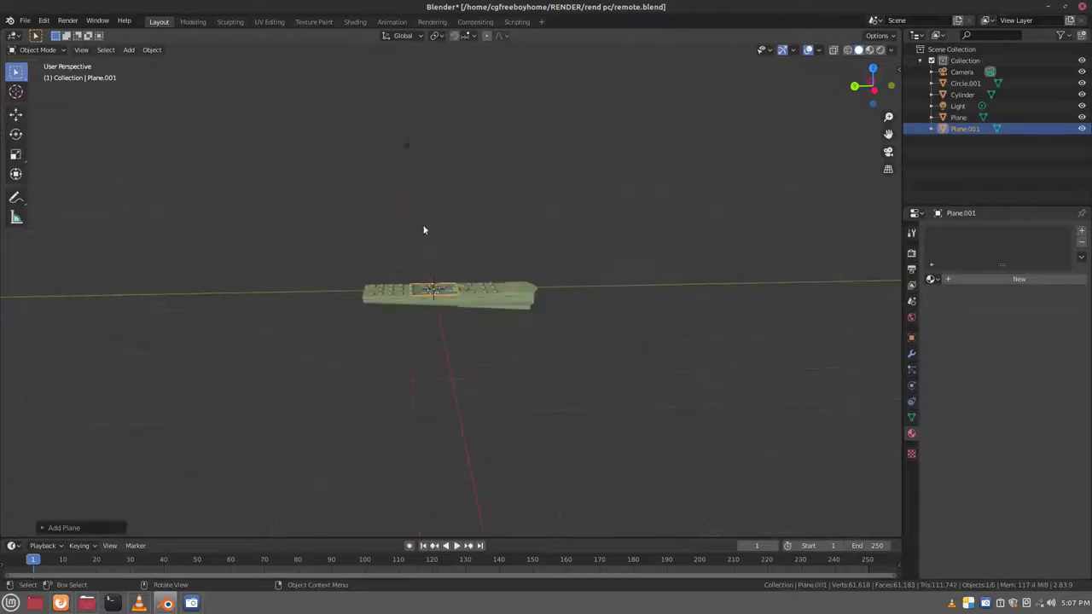
key("s")
left_click(586, 254)
scroll(512, 290, "down", 4)
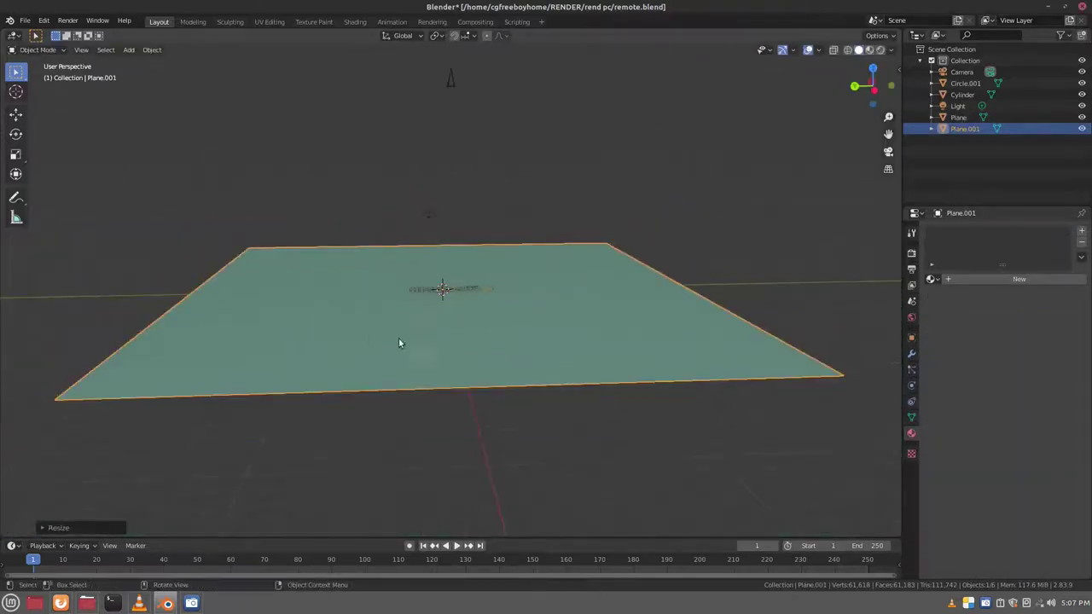
key("g")
left_click(482, 286)
scroll(479, 292, "up", 3)
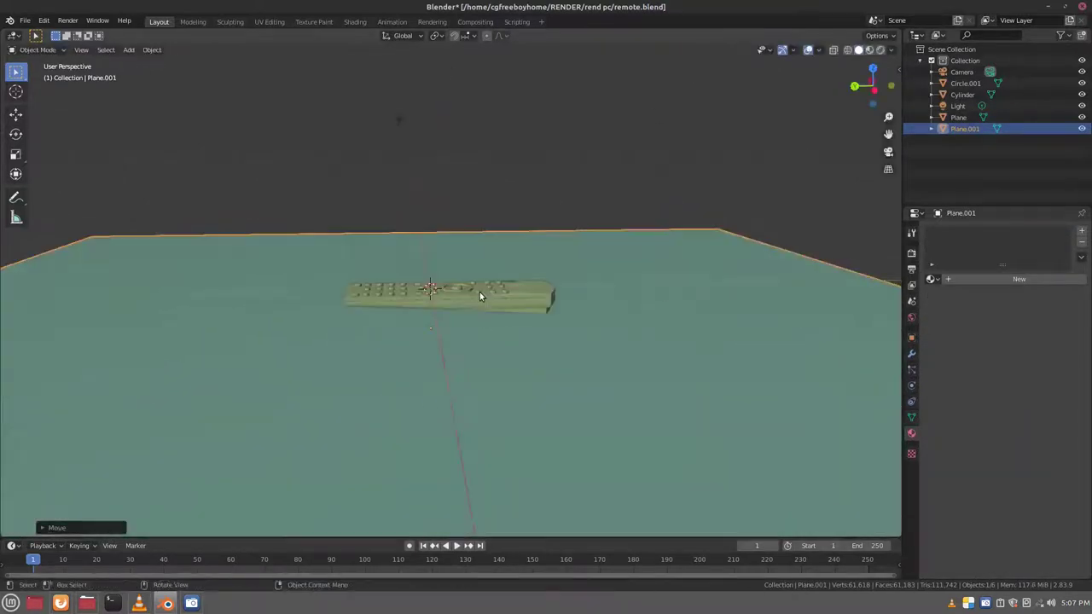
Step: Join the Circle.001 buttons into the Plane body with Ctrl+J and view from the right
left_click(480, 292)
scroll(482, 293, "up", 2)
scroll(483, 293, "up", 2)
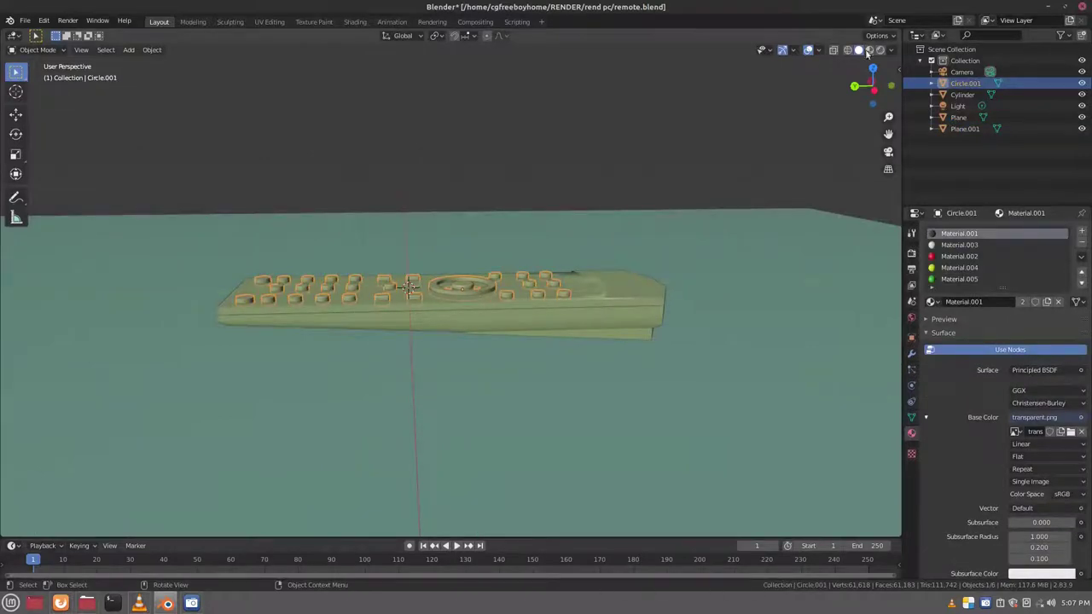
left_click(552, 316, "shift")
key("ctrl+j")
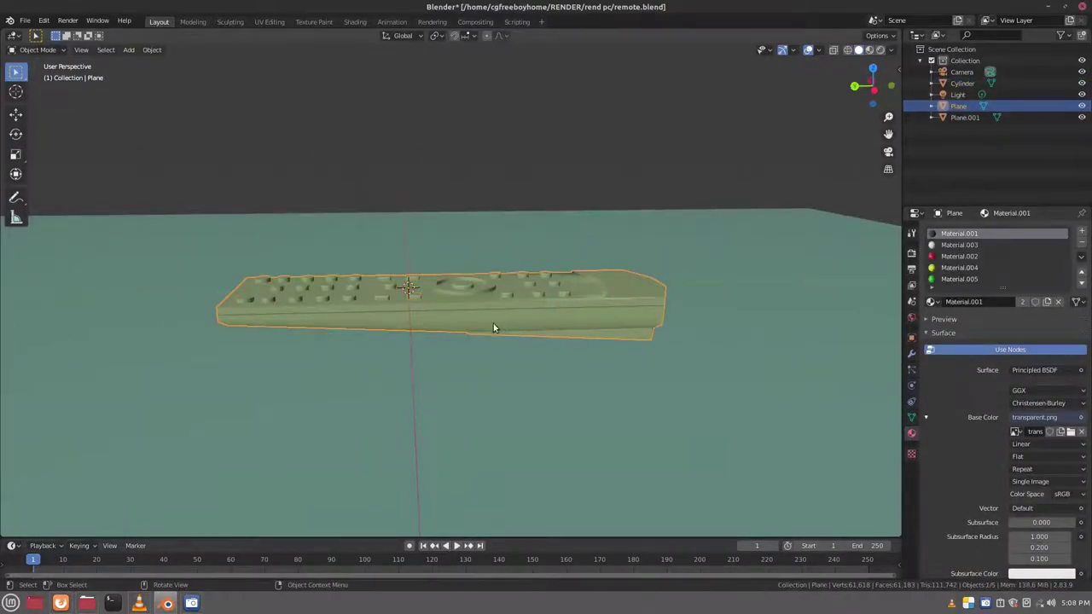
key("KP_3")
Step: Move the ground plane Plane.001 up to sit just beneath the remote
left_click(664, 349)
left_click(965, 117)
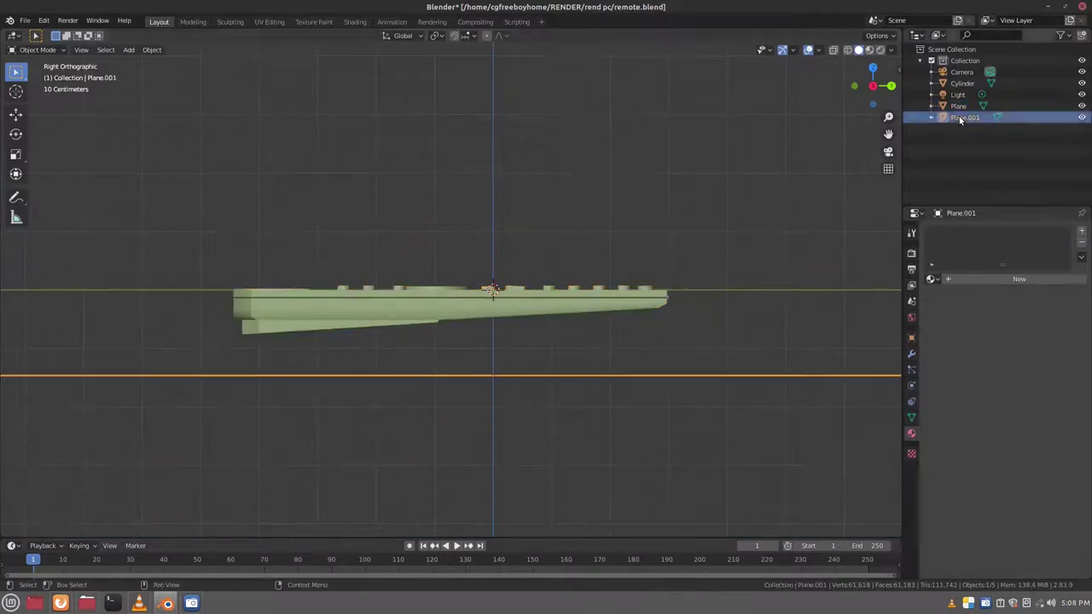
key("g")
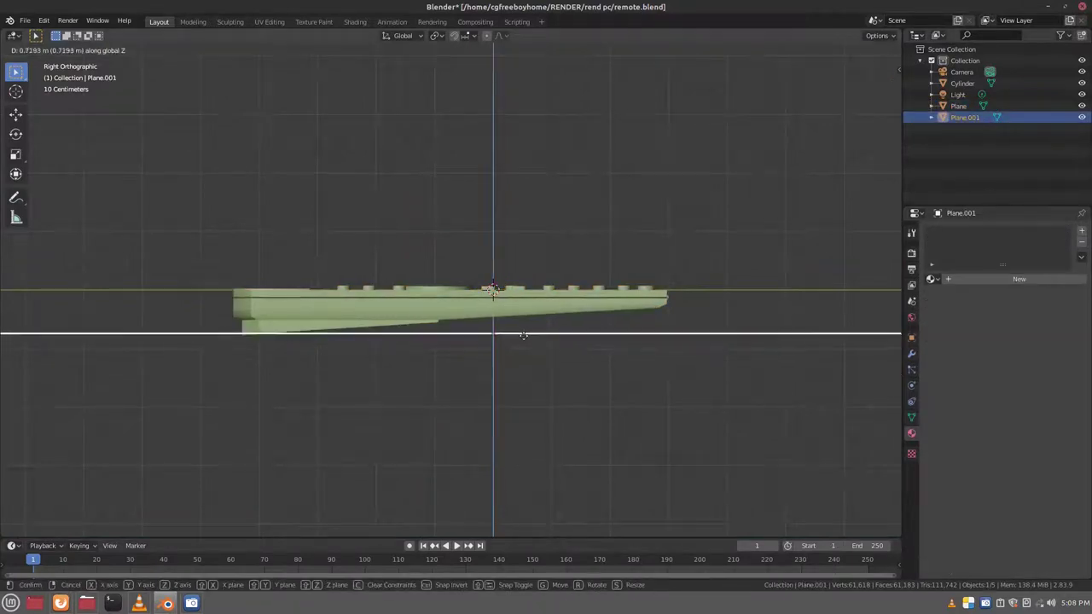
left_click(563, 341)
Step: Set the remote body's origin to its back corner and tilt it around that pivot
left_click(593, 309)
left_click(623, 312, "shift")
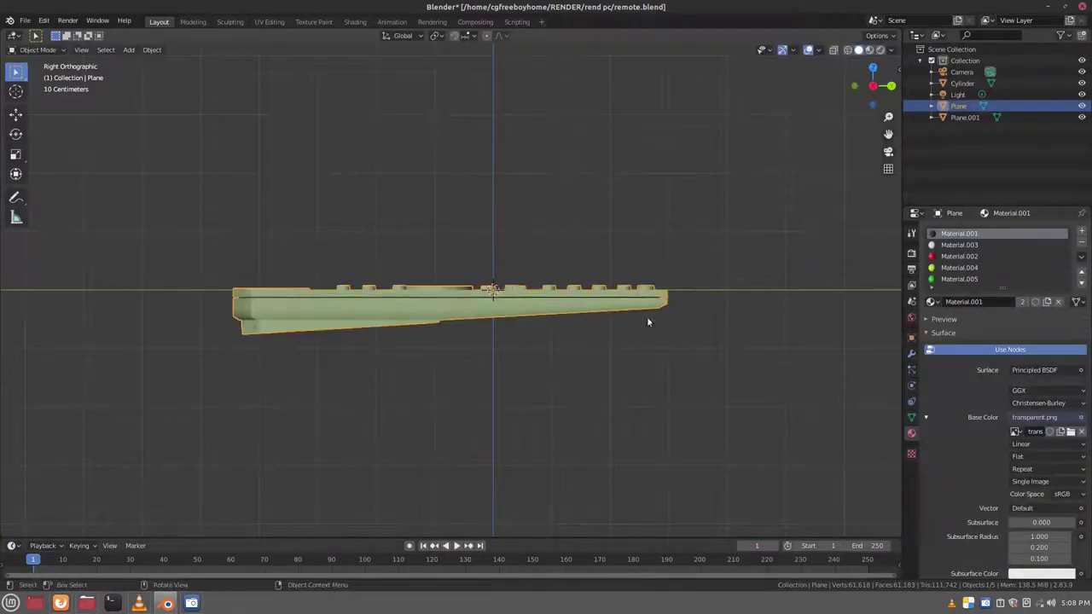
key("shift+space")
left_click(252, 320)
right_click(295, 85)
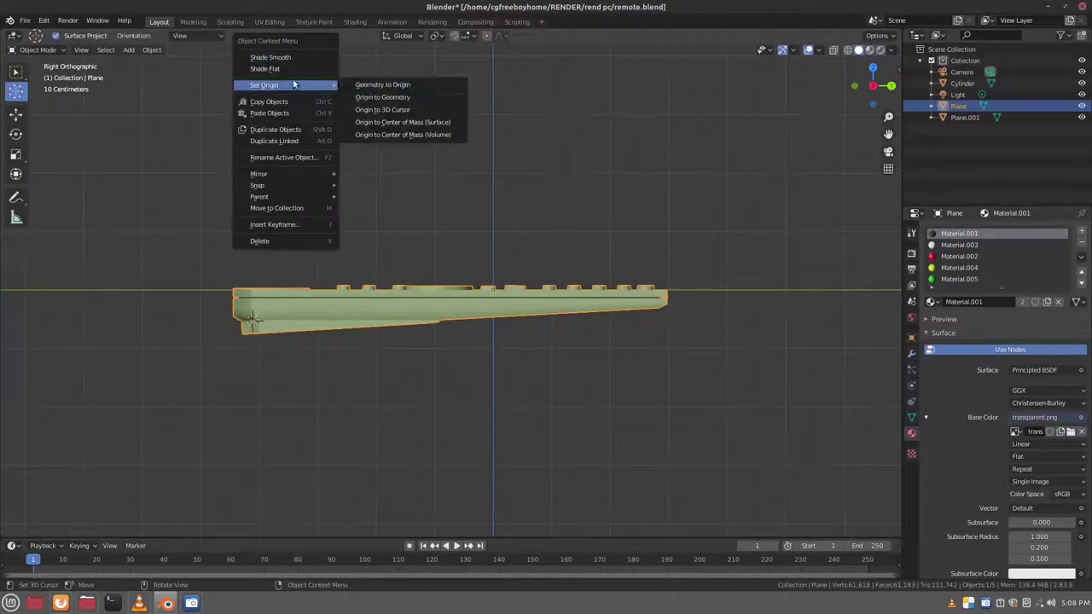
left_click(388, 112)
key("w")
key("r")
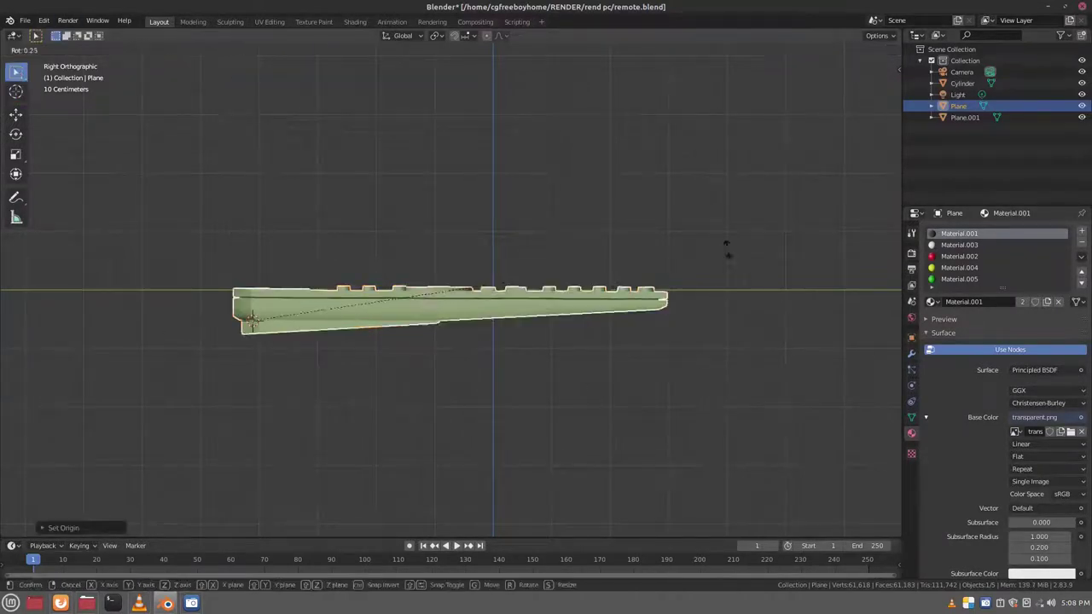
left_click(725, 336)
Step: Join the Cylinder into the remote body with Ctrl+J
left_click(667, 322)
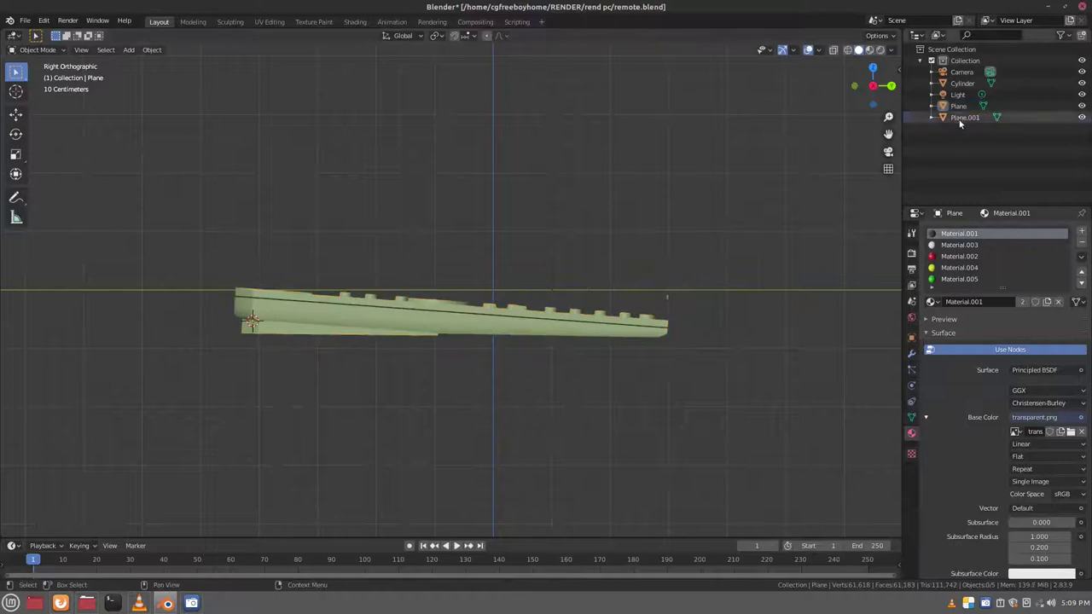
left_click(668, 322)
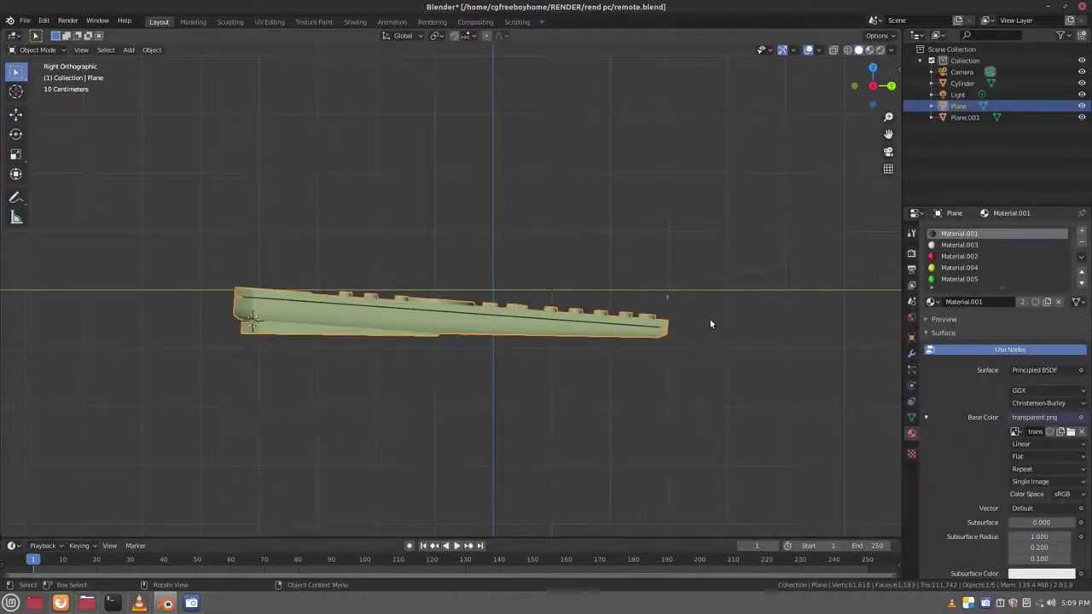
left_click(710, 319)
left_click(710, 319)
left_click(667, 301)
left_click(649, 300, "shift")
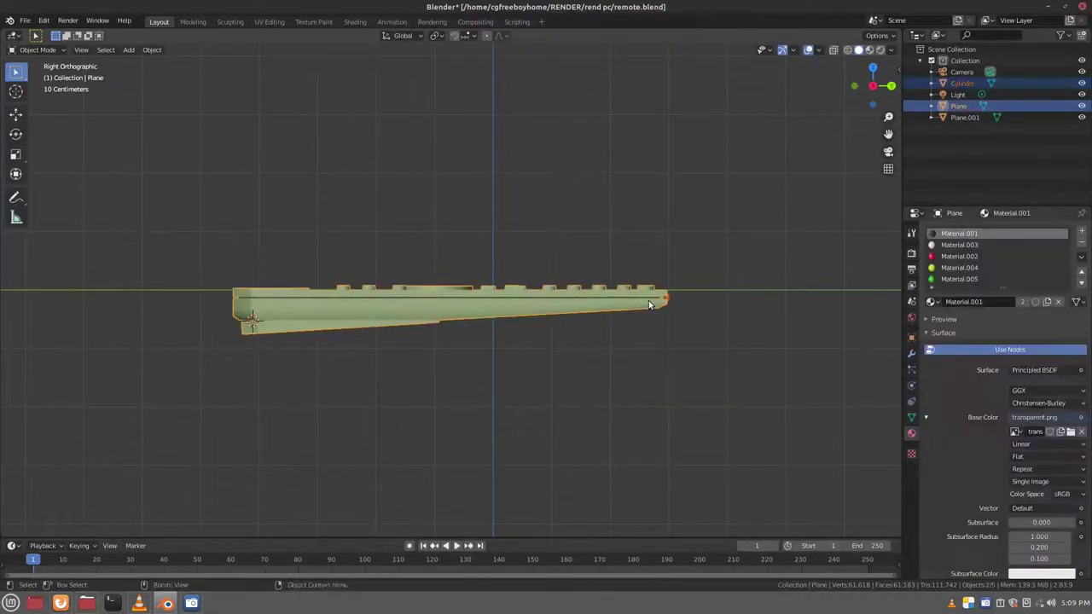
key("ctrl+j")
Step: Rotate the merged remote again so it rests on the ground plane
left_click(674, 339)
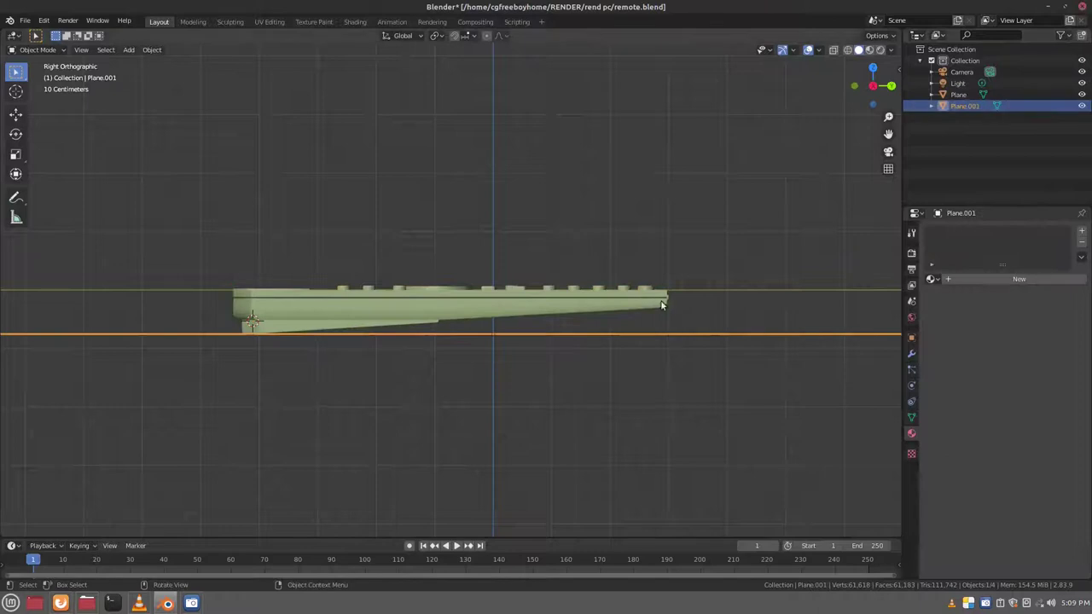
left_click(706, 290)
key("r")
left_click(724, 307)
left_click(717, 330)
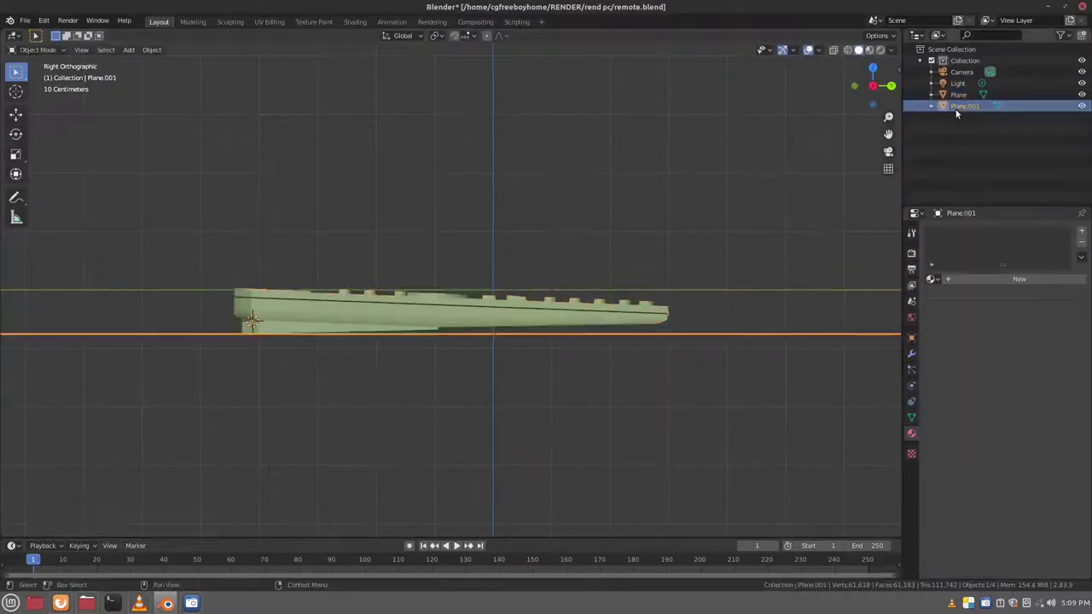
left_click(659, 315)
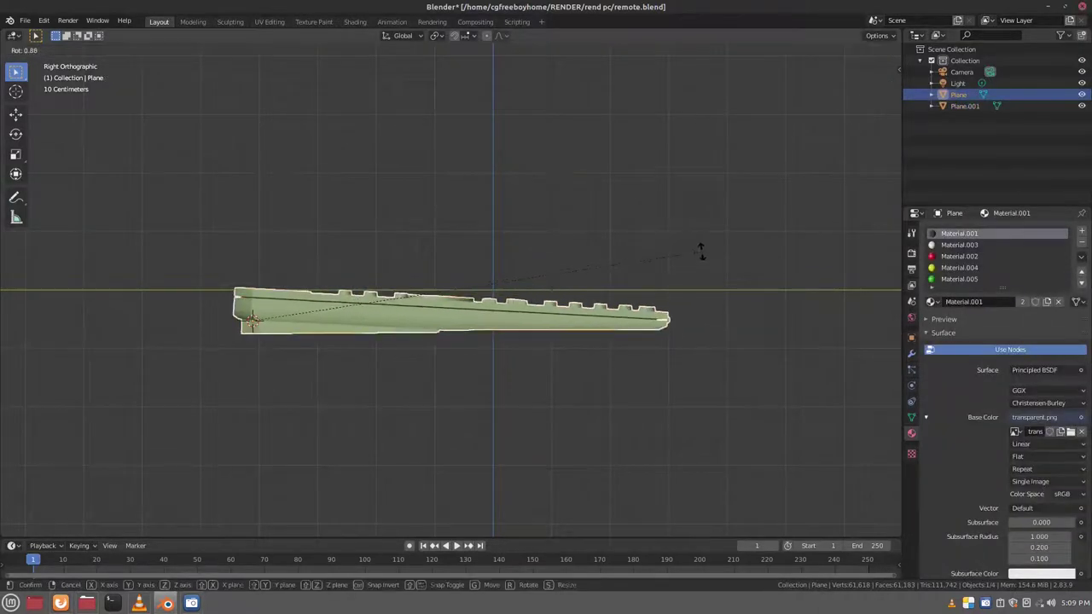
left_click(963, 106)
middle_click_drag(512, 281, 564, 265)
Step: Lock the camera to the view and orbit it to frame the remote at an angle
key("KP_0")
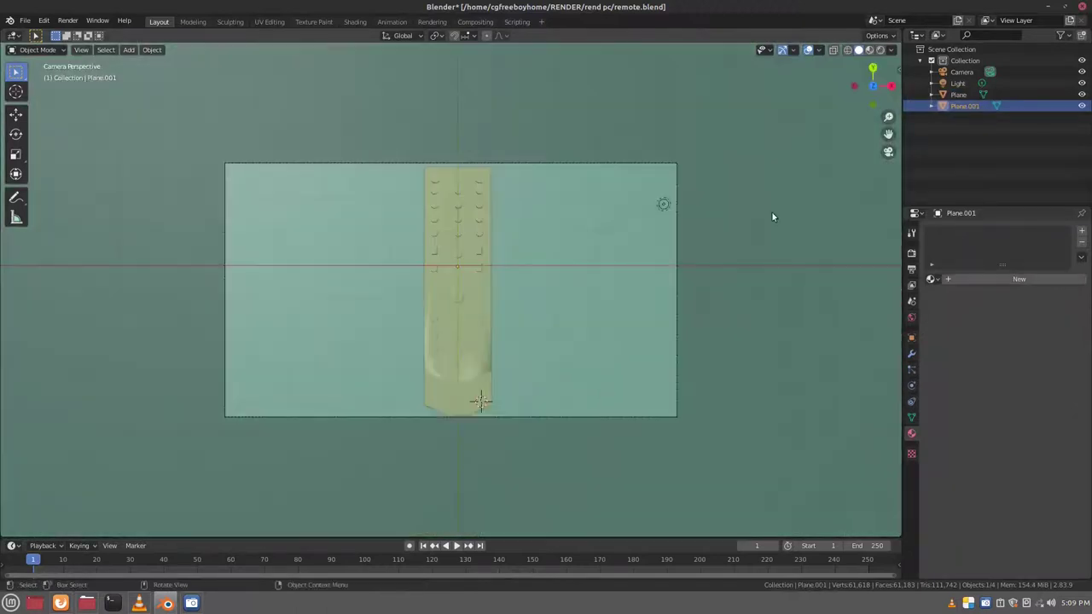
key("n")
left_click(813, 163)
left_click(880, 204)
mouse_move(316, 380)
middle_mouse_down()
mouse_move(492, 269)
mouse_move(441, 342)
mouse_move(527, 332)
mouse_move(514, 349)
mouse_move(434, 288)
mouse_move(519, 294)
mouse_move(500, 308)
mouse_move(517, 278)
mouse_move(504, 277)
middle_mouse_up()
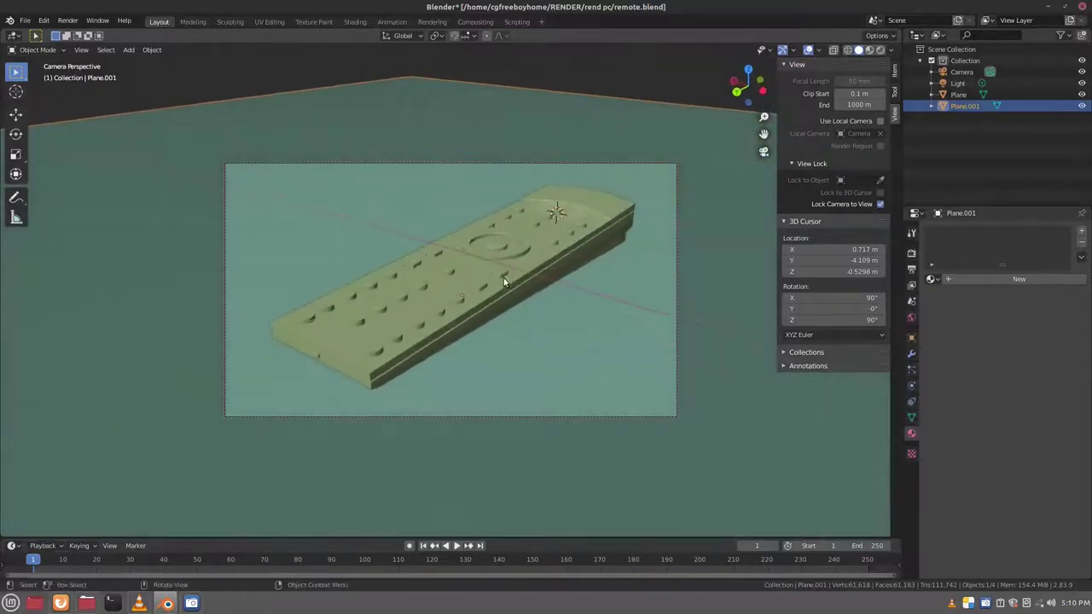
Step: Save remote.blend and switch the viewport to Material Preview shading
key("ctrl+s")
left_click(870, 50)
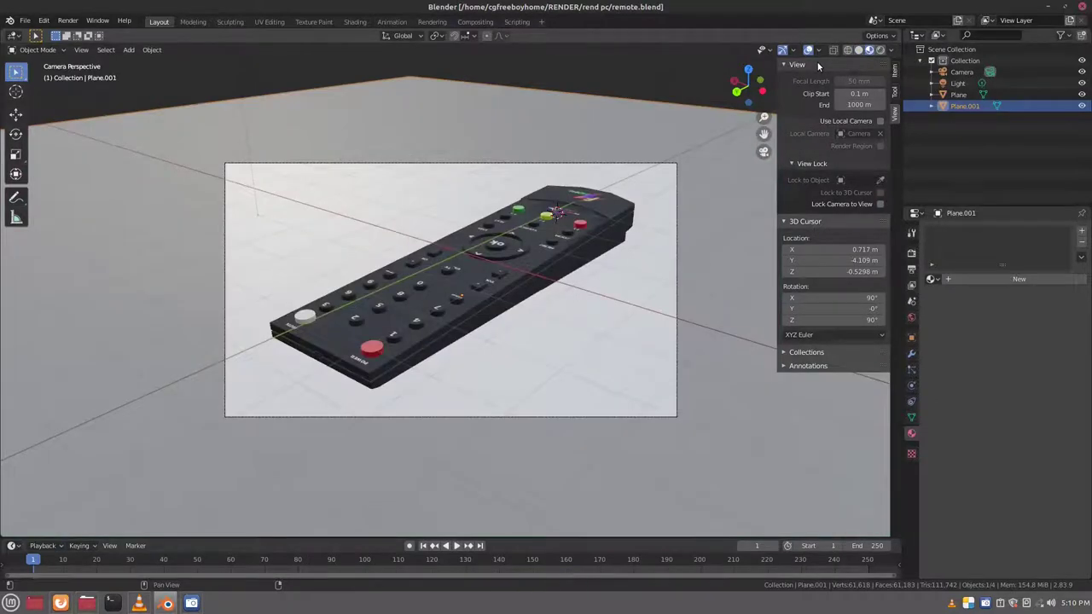
key("Tab")
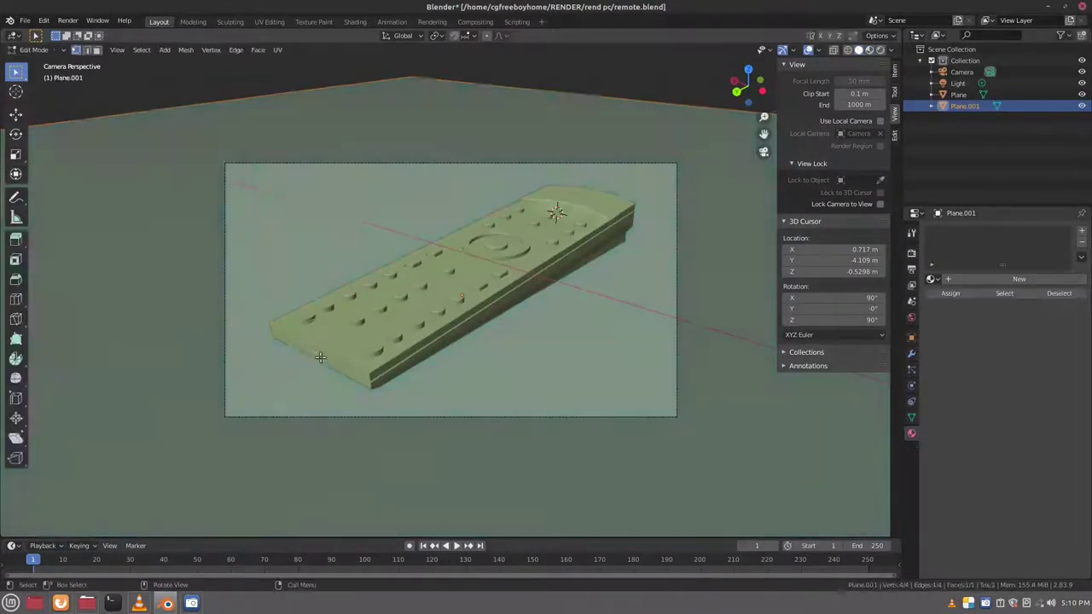
Step: Select the small LED piece's connected geometry on the remote body in Edit Mode
key("Tab")
left_click(320, 357)
key("Tab")
key("ctrl+l")
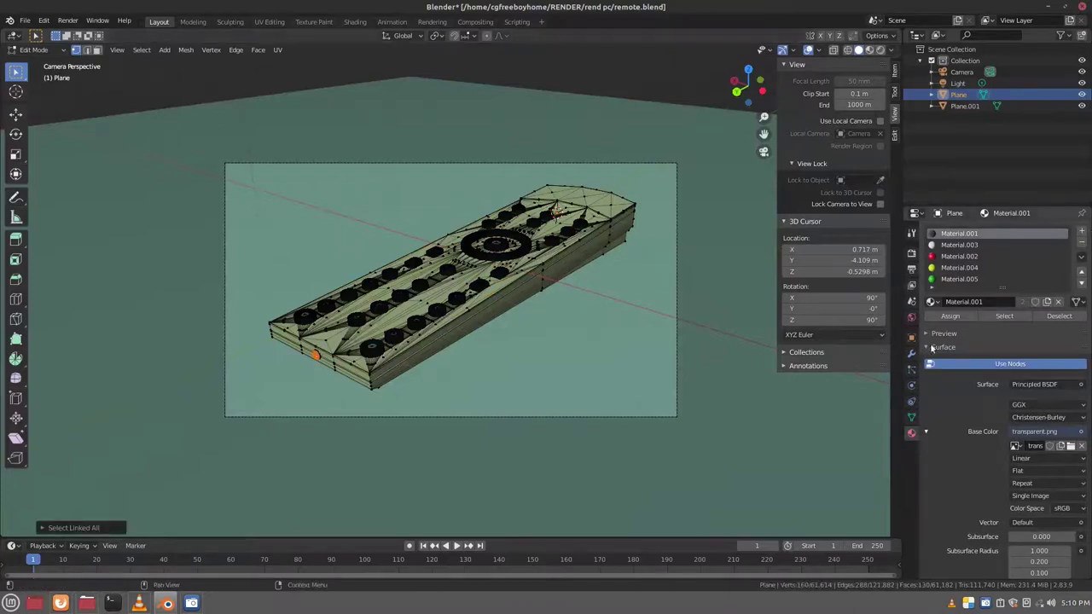
Step: Create a new Emission material with light blue colour and strength 6
left_click(1082, 231)
left_click(1003, 304)
left_click(1035, 384)
left_click(1024, 290)
left_click(1041, 404)
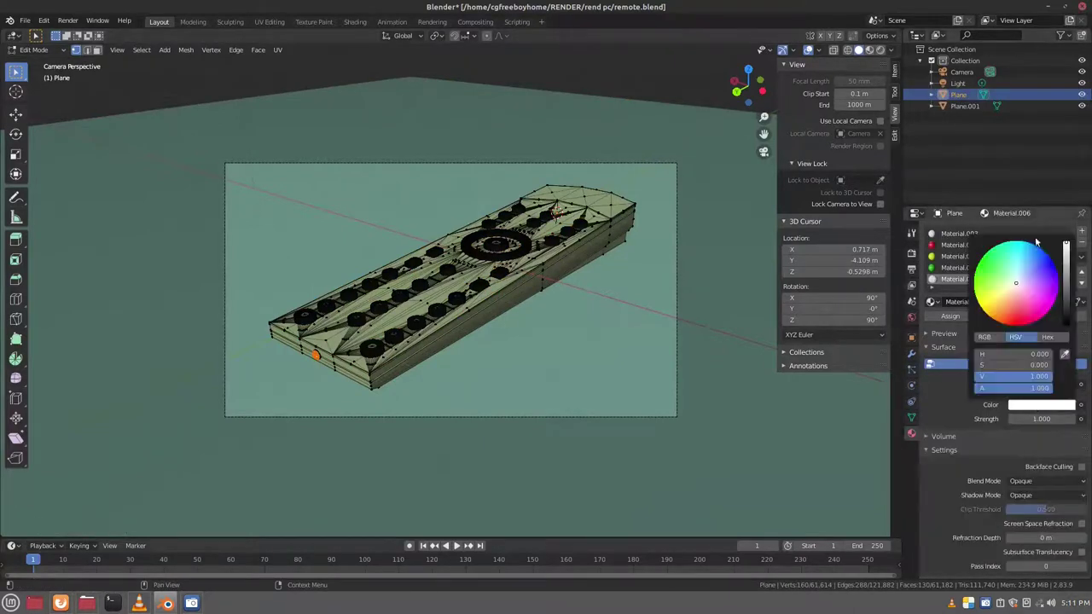
left_click(1035, 249)
left_click(1051, 419)
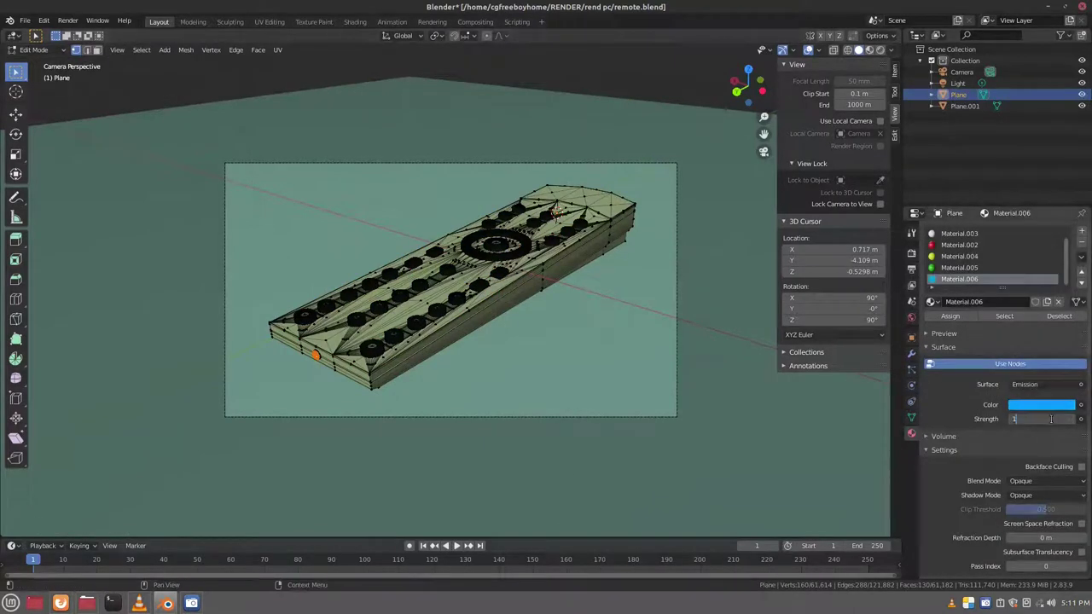
type("6")
key("Return")
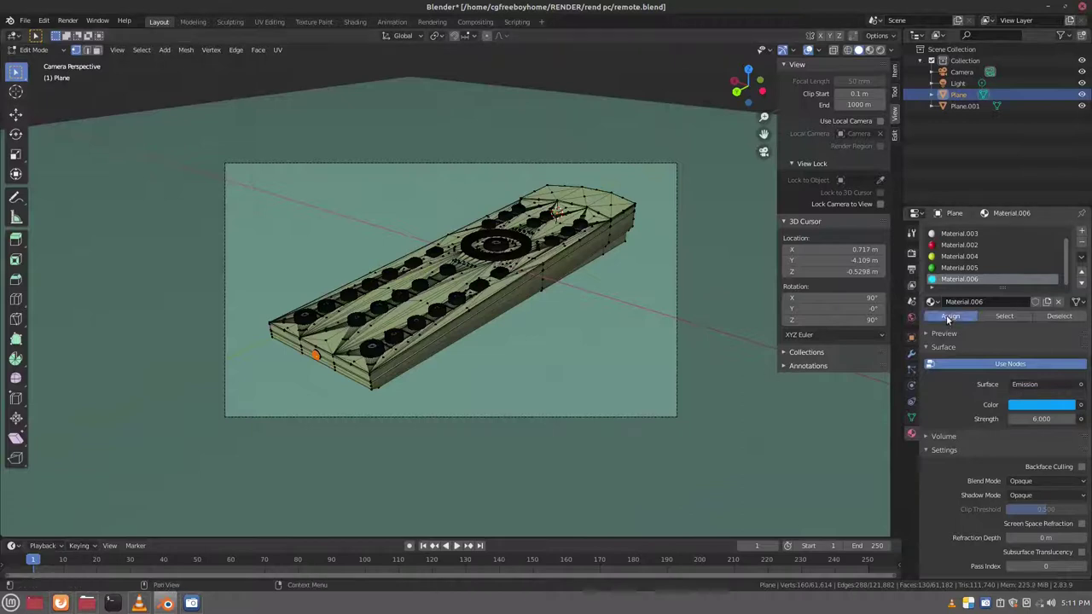
Step: Assign the blue glow material to the LED and view the scene in Rendered shading
left_click(949, 317)
key("Tab")
left_click(881, 50)
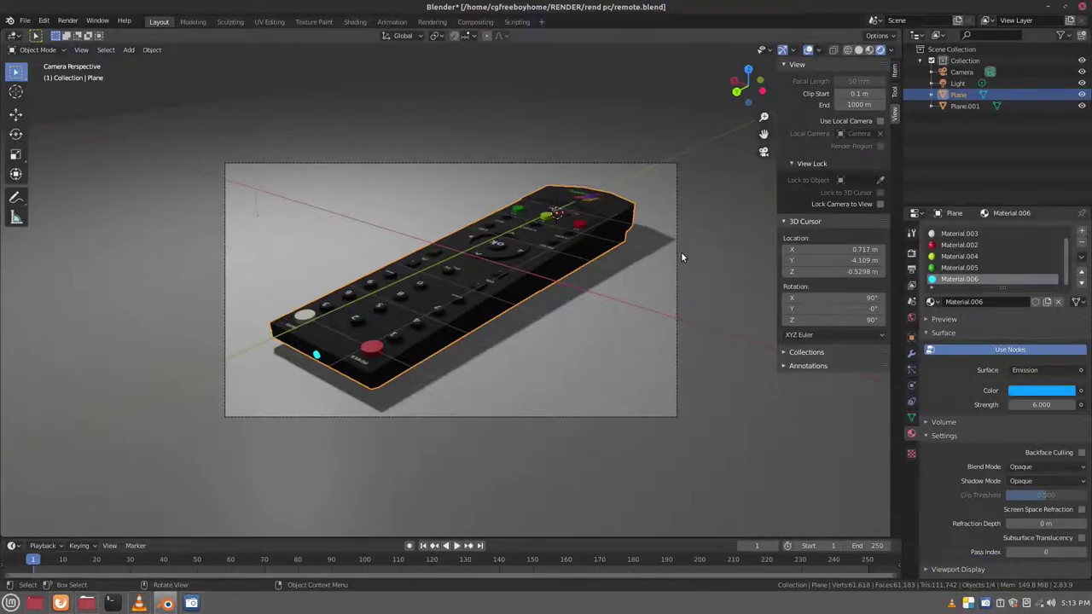
Step: Enable Screen Space Reflections and Ambient Occlusion in Eevee, save, and select floor Plane.001
left_click(720, 330)
key("n")
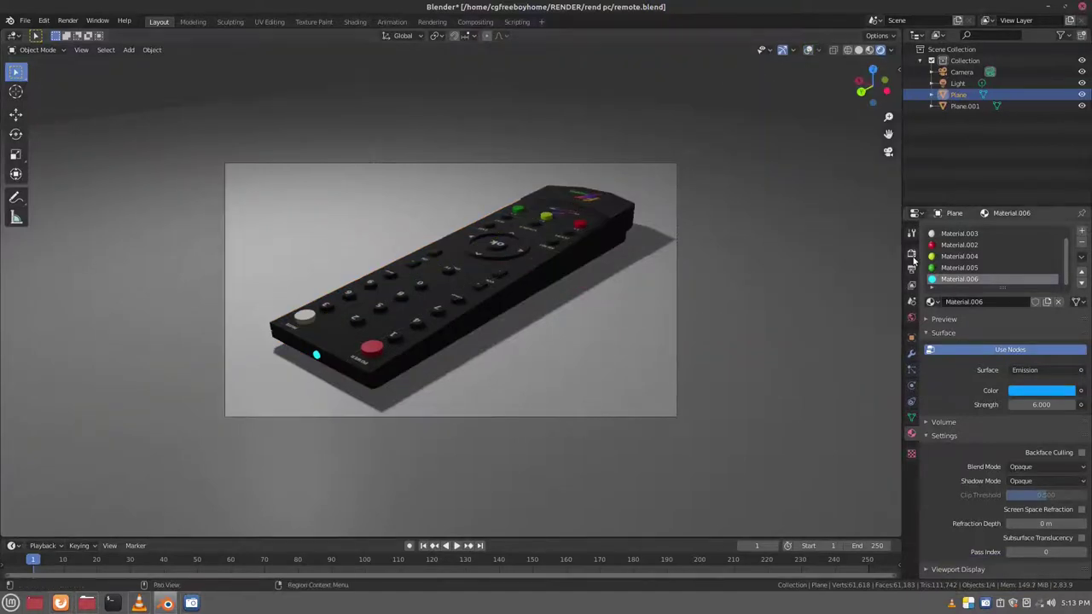
left_click(912, 252)
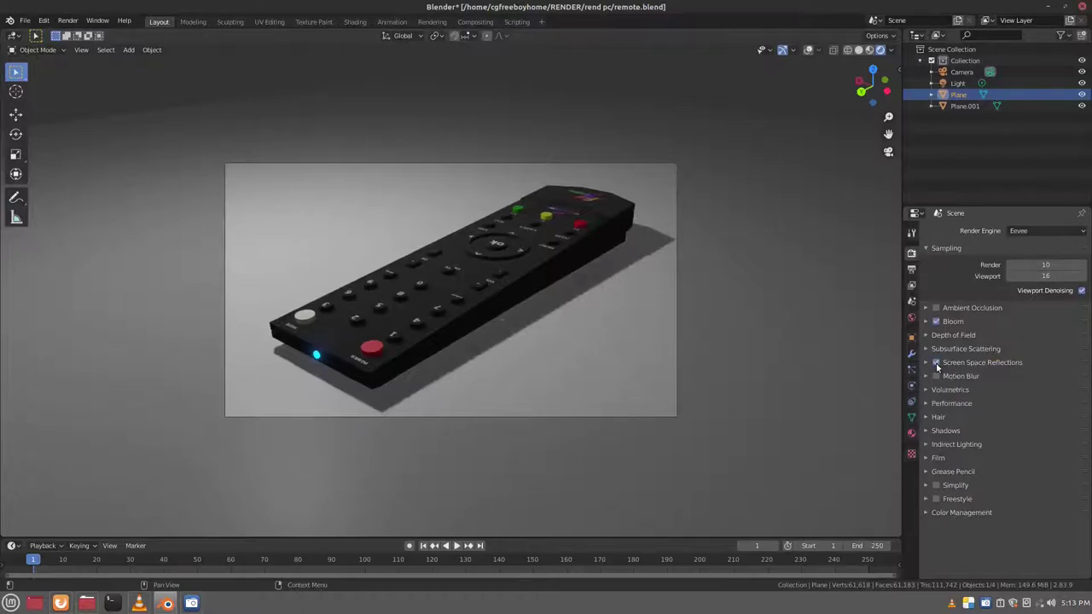
left_click(937, 365)
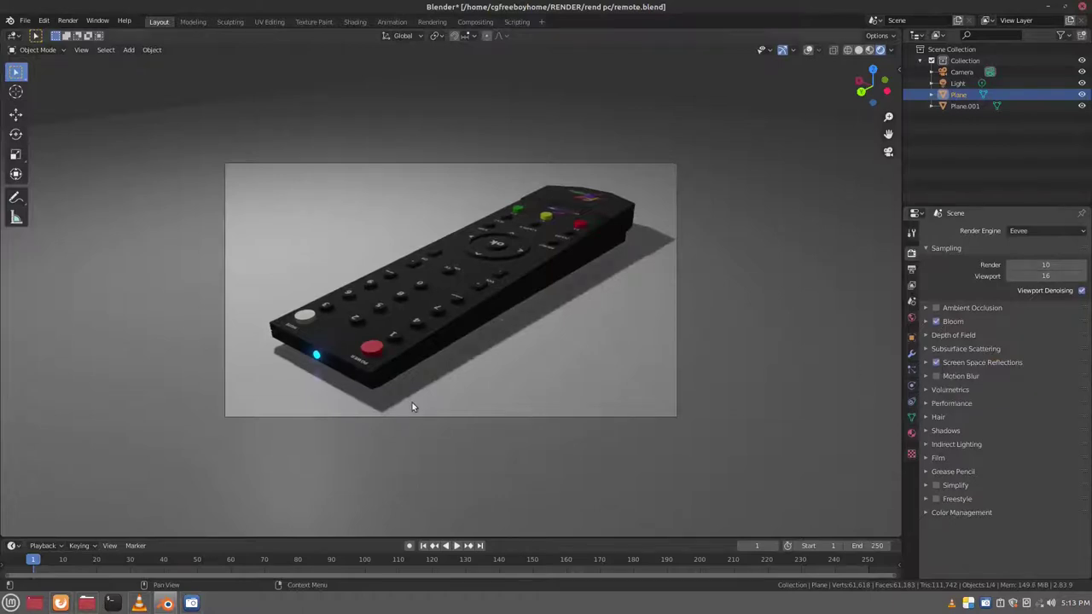
left_click(936, 309)
key("ctrl+s")
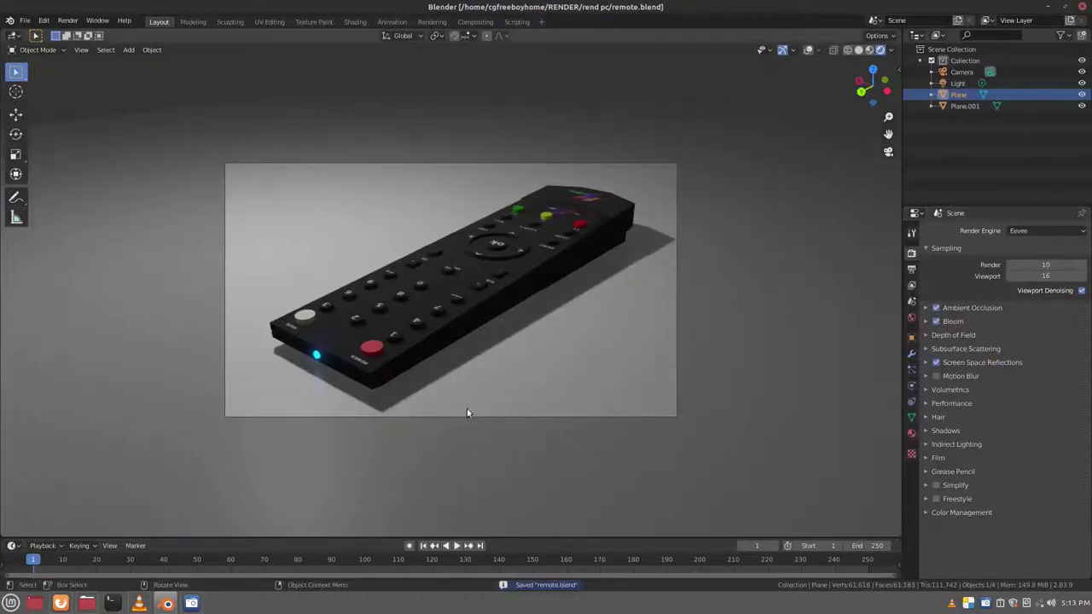
left_click(785, 167)
Step: Give the floor plane a new glossy material with roughness 0.2 and its base colour checked
left_click(911, 433)
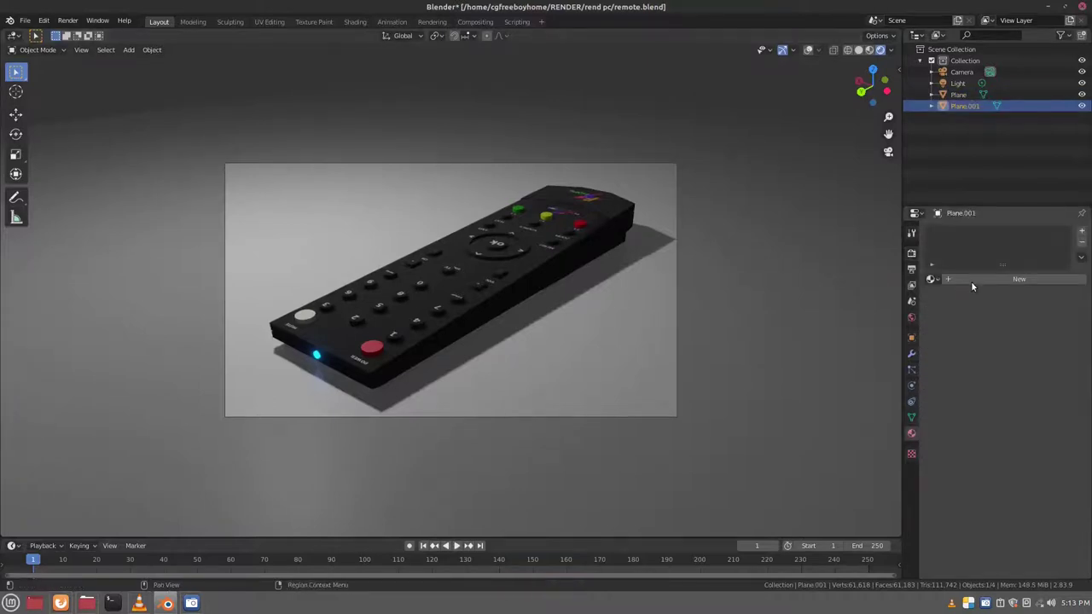
left_click(971, 281)
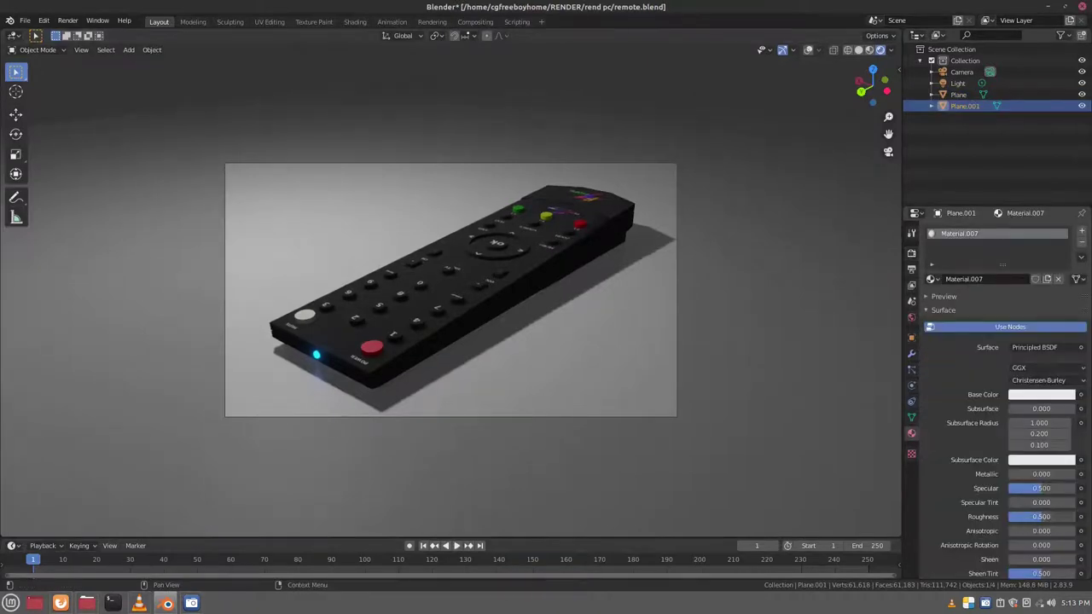
left_click_drag(1041, 516, 1028, 517)
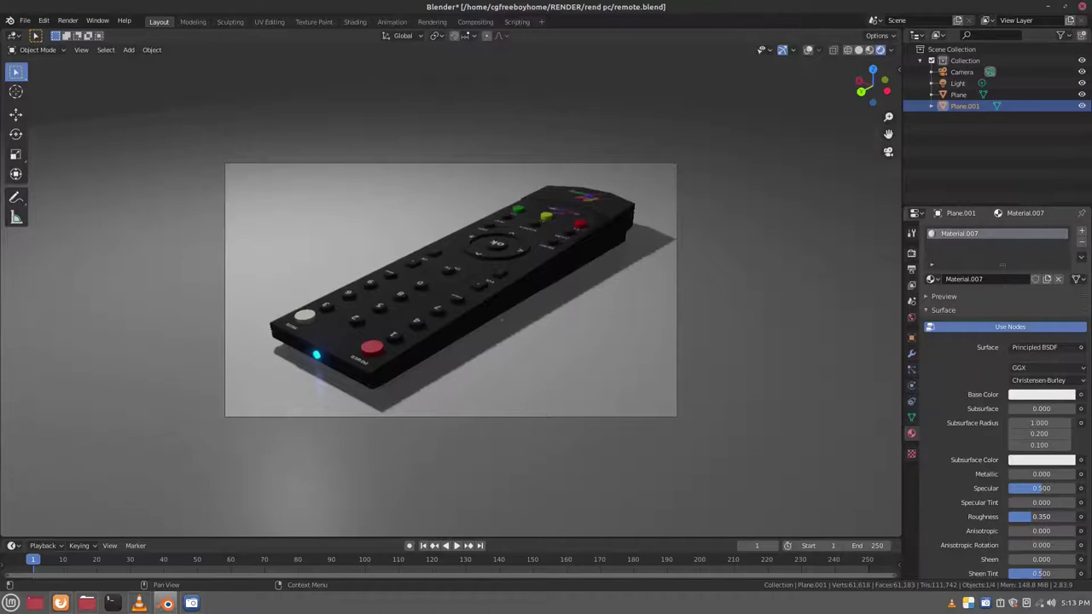
left_click(1011, 516)
type("0.0")
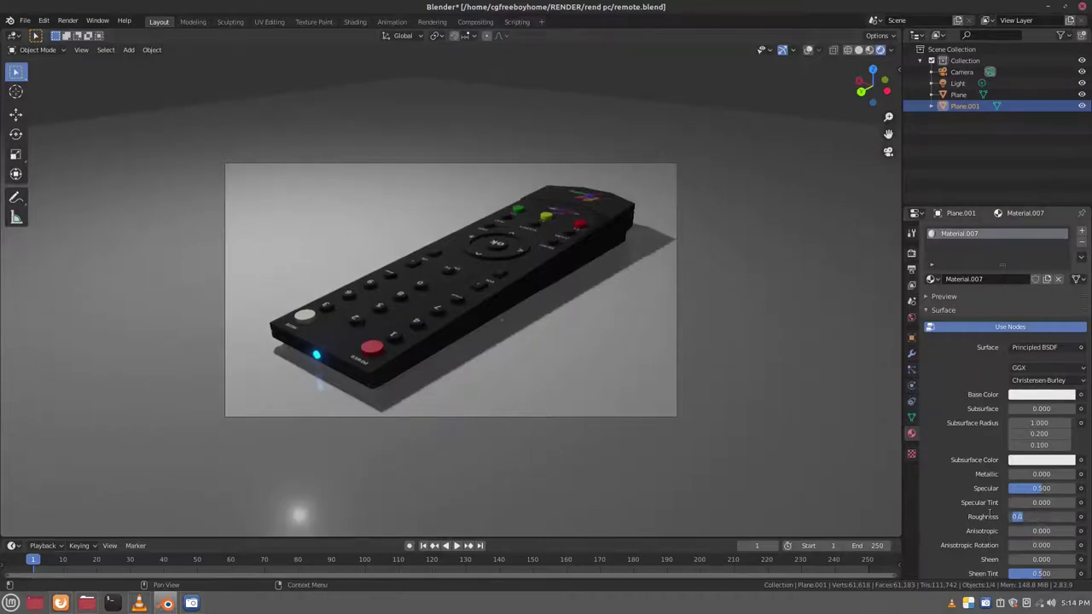
type("2")
key("Return")
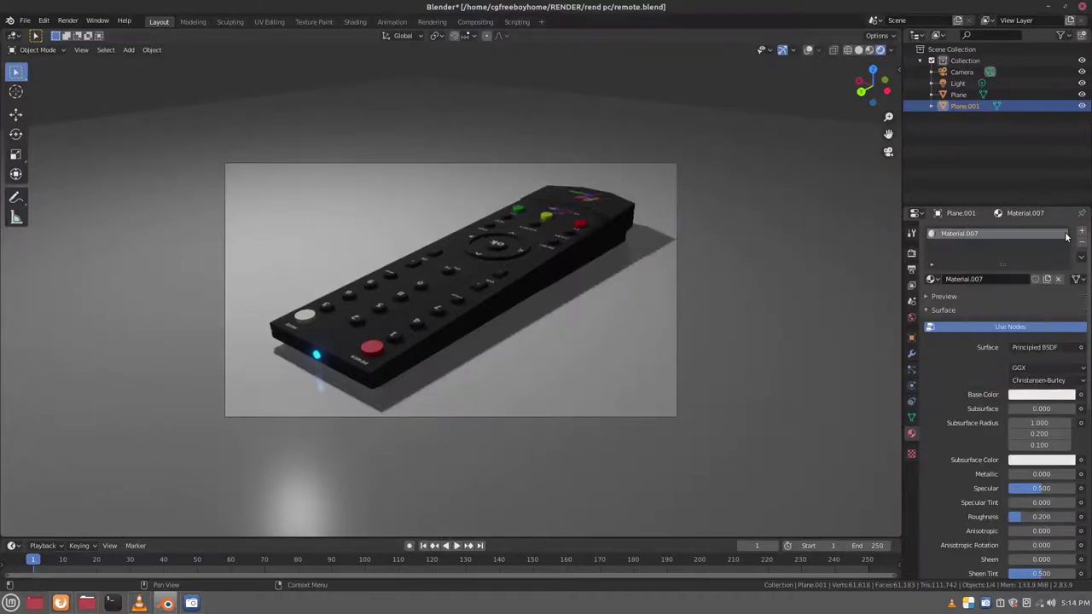
left_click(1056, 396)
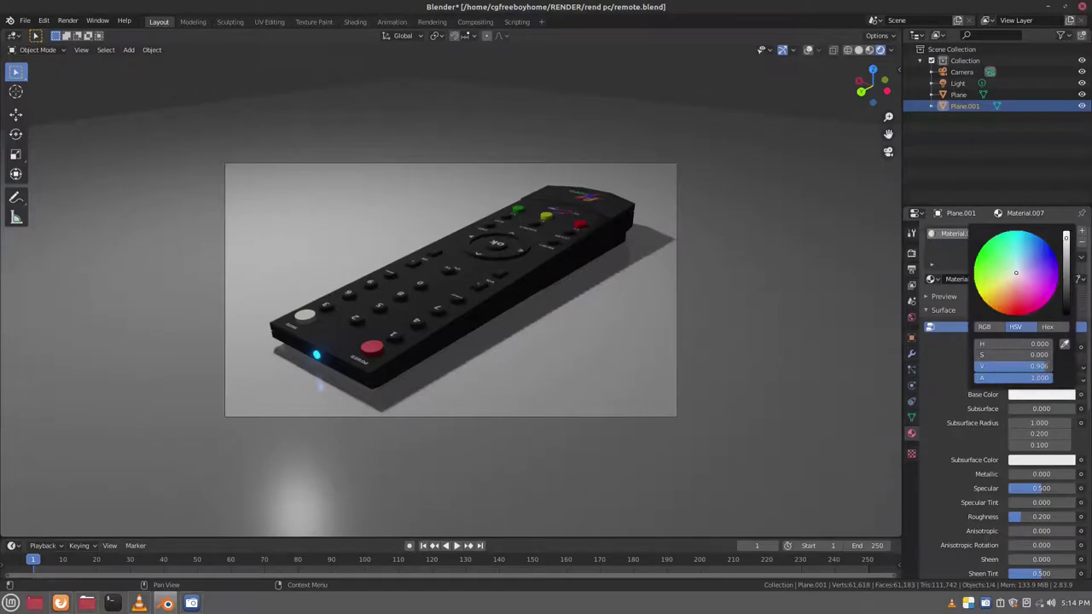
Step: Change the scene light to an Area light and save the file
left_click(958, 83)
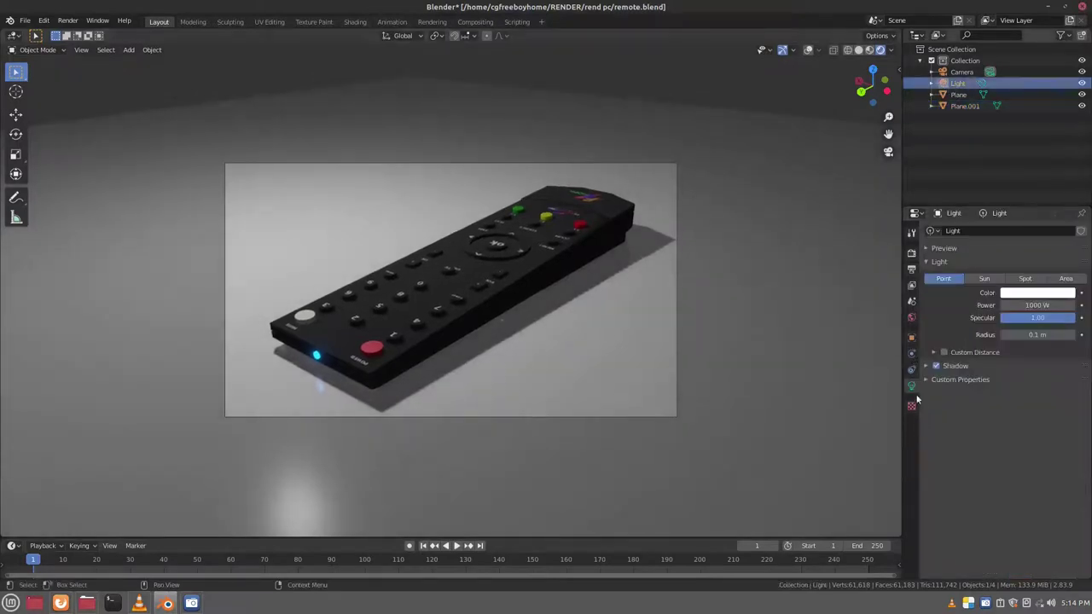
left_click(1065, 279)
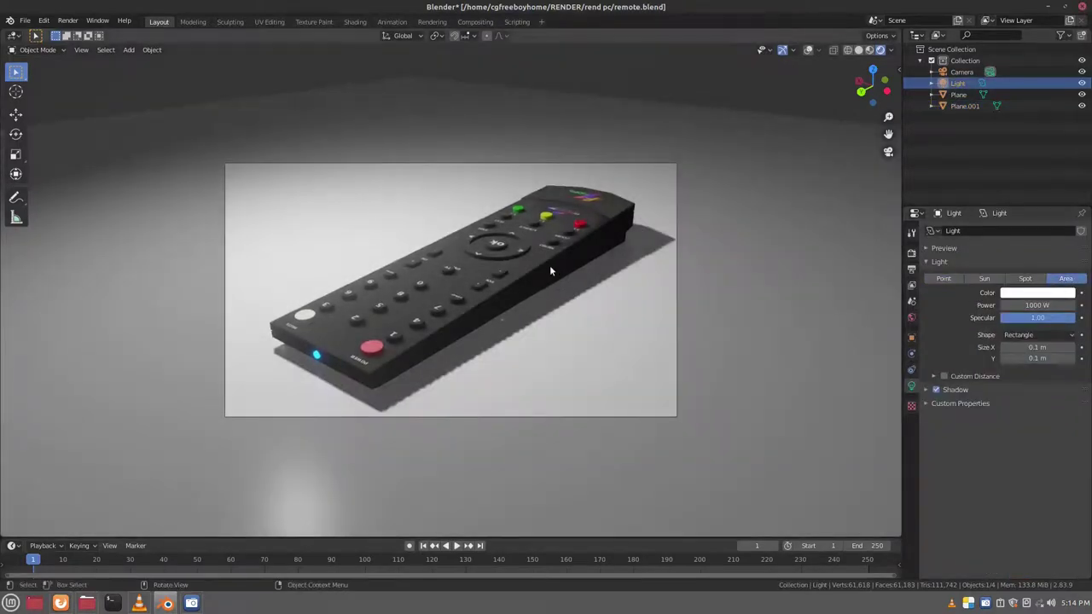
key("ctrl+s")
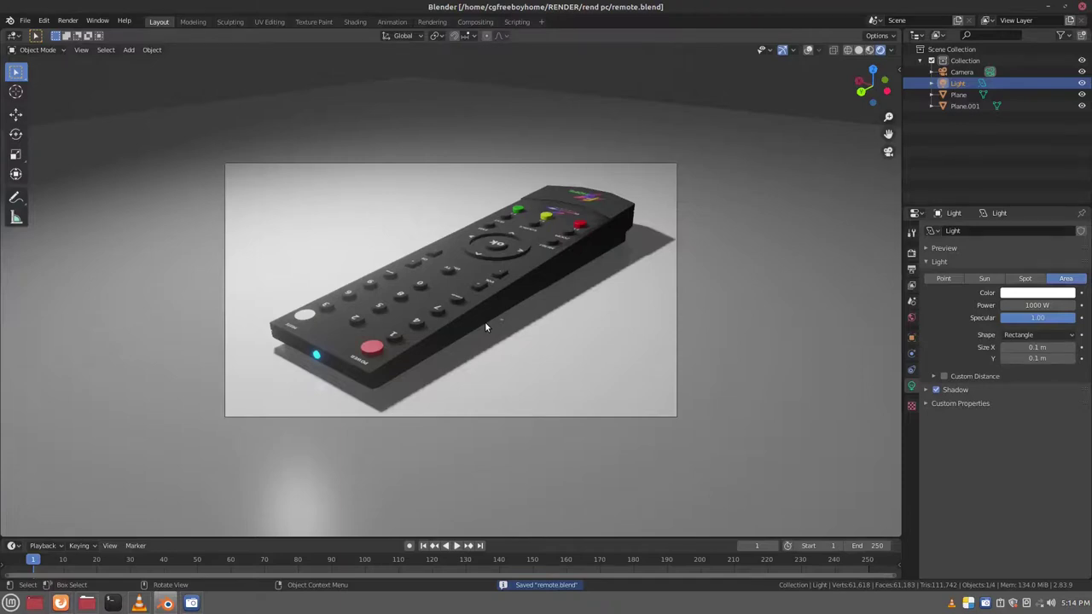
Step: Render the final image of the remote and view it full screen
key("F12")
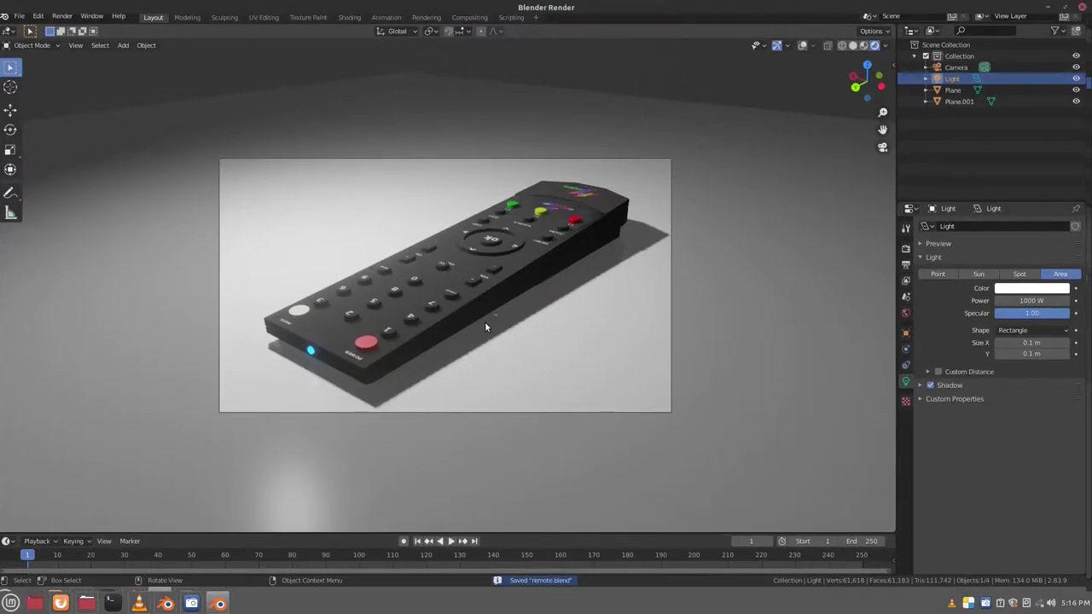
key("F11")
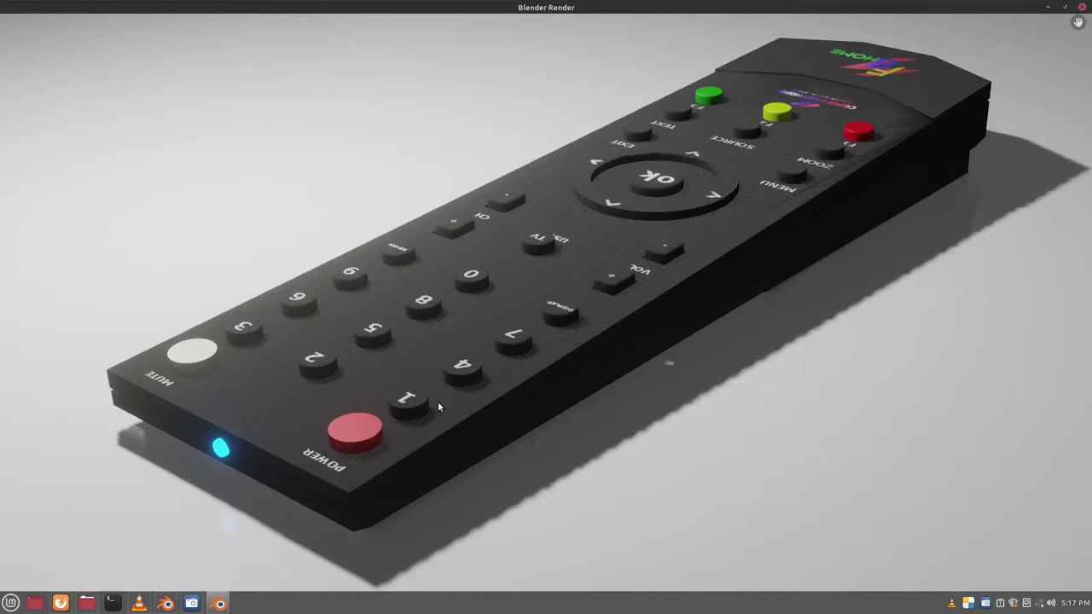
key("ctrl+alt+space")
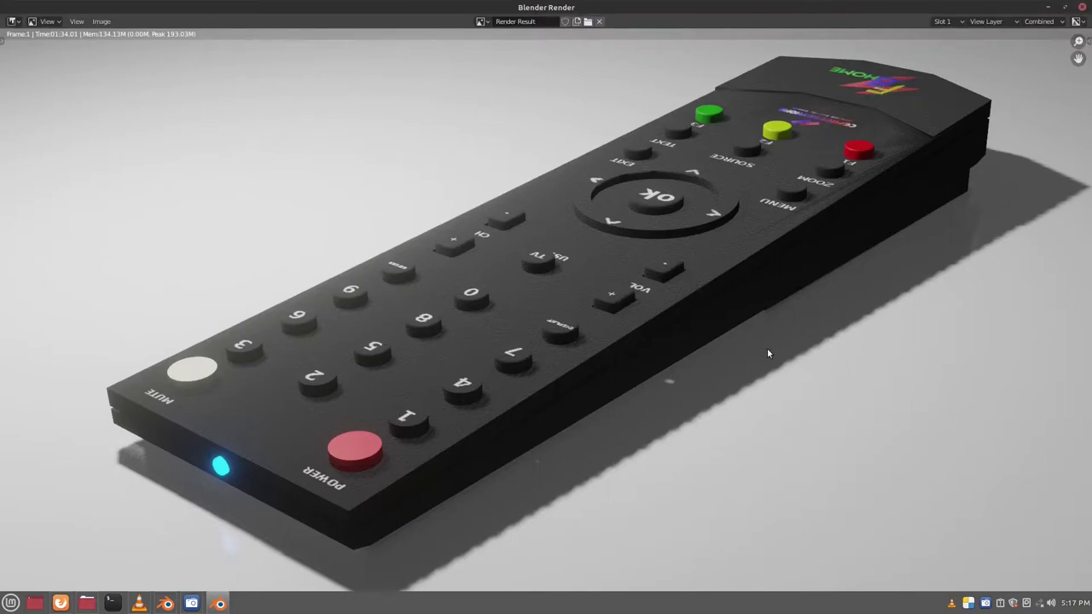
Step: Zoom in and out on the render, close its window, and bring up the screen recorder
scroll(767, 358, "down", 2)
scroll(767, 358, "down", 10)
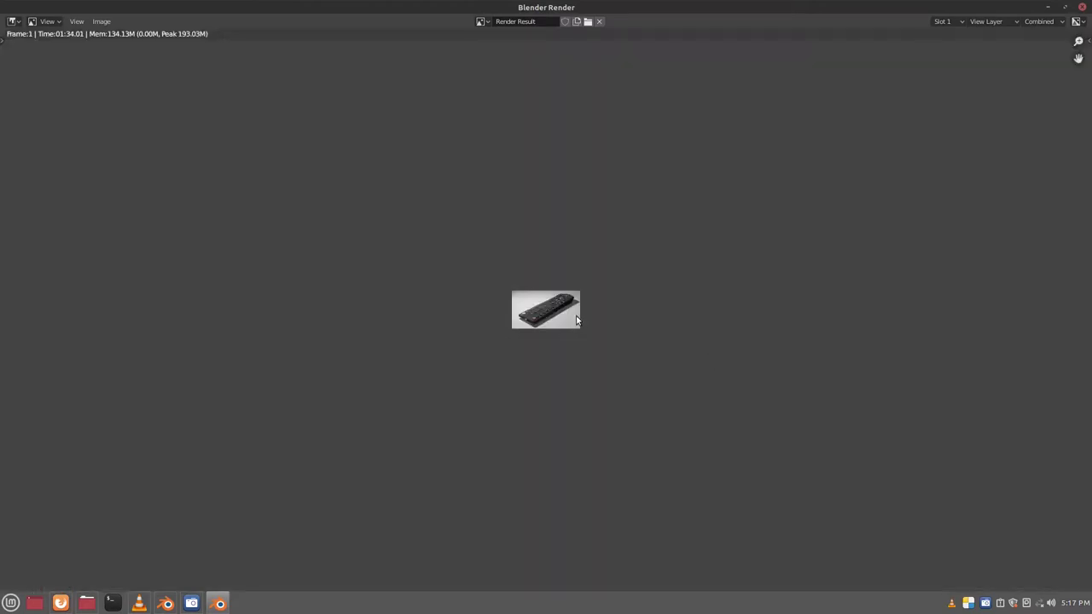
scroll(577, 358, "up", 1)
scroll(577, 357, "up", 7)
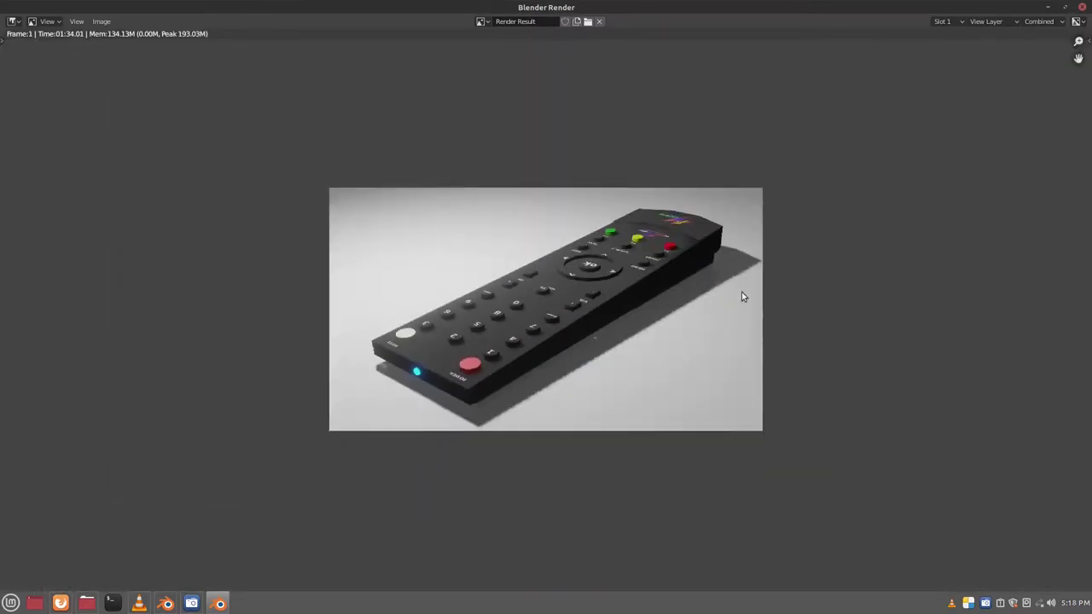
key("Escape")
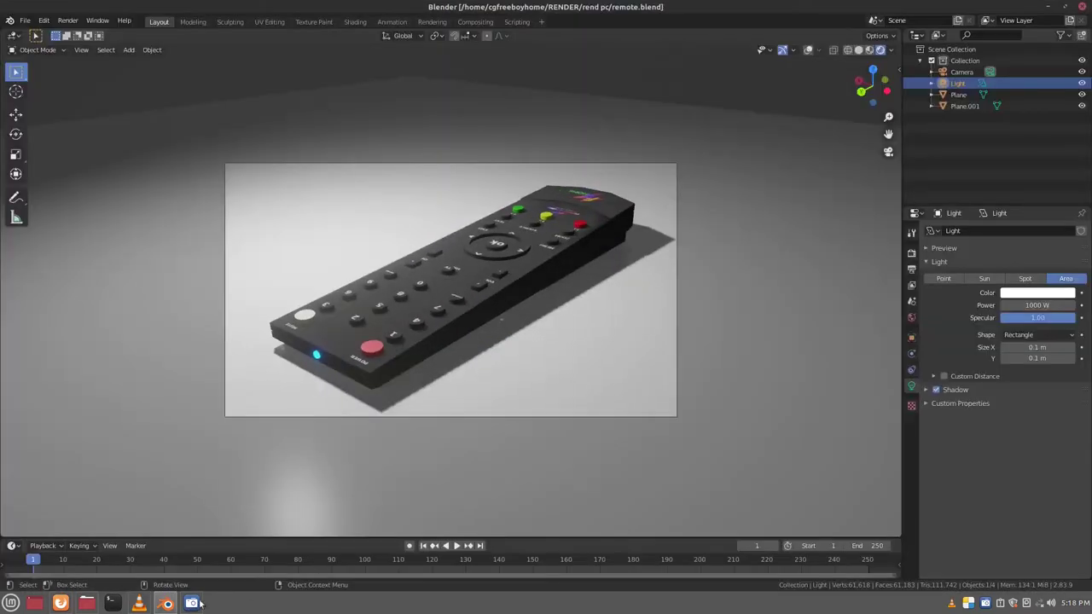
left_click(191, 603)
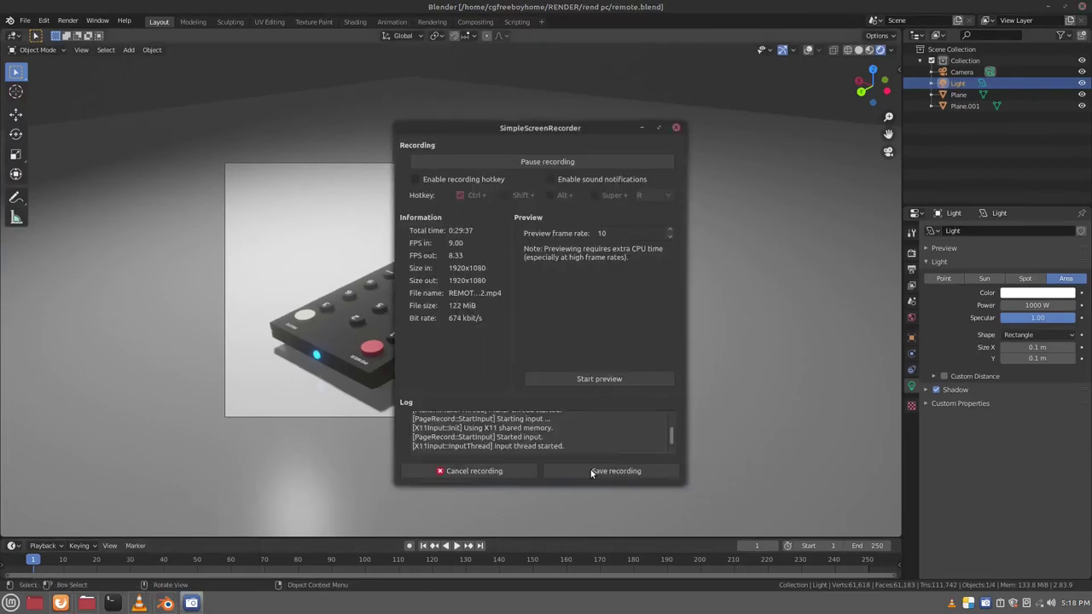